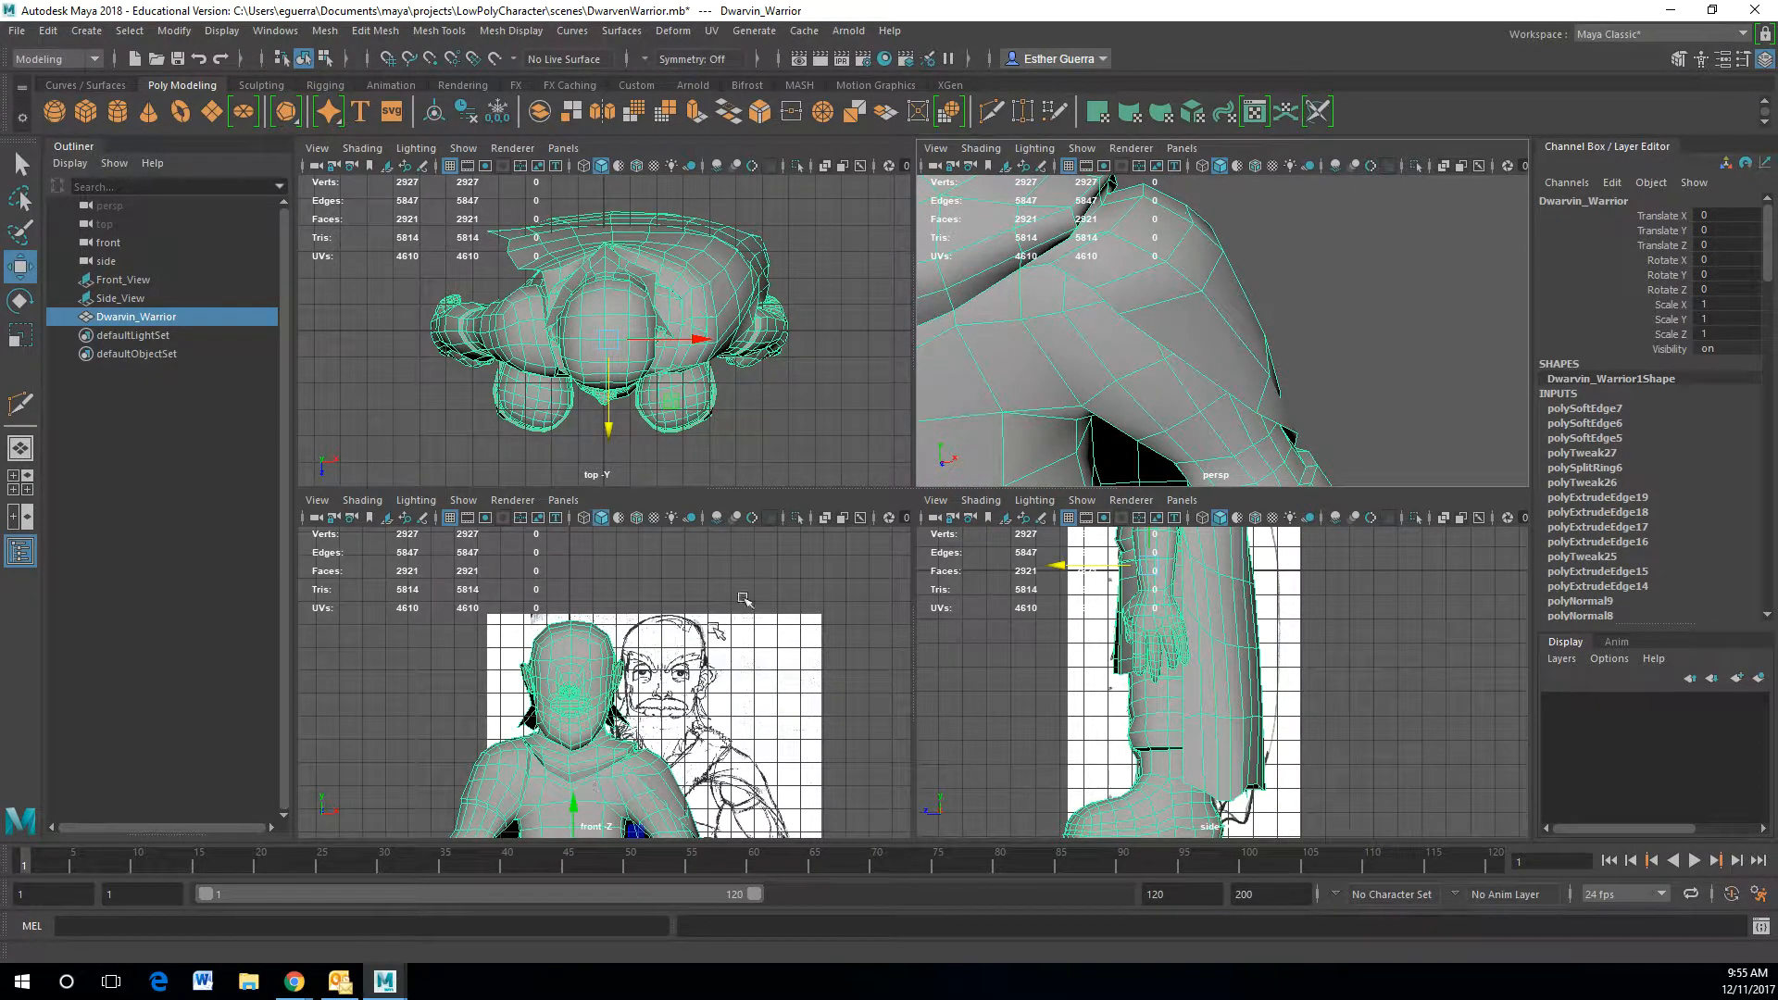
- Soften two edges along the fold of the dwarf's collar, then return to object mode with nothing selected
alt+middle_drag(1003, 323, 1227, 368)
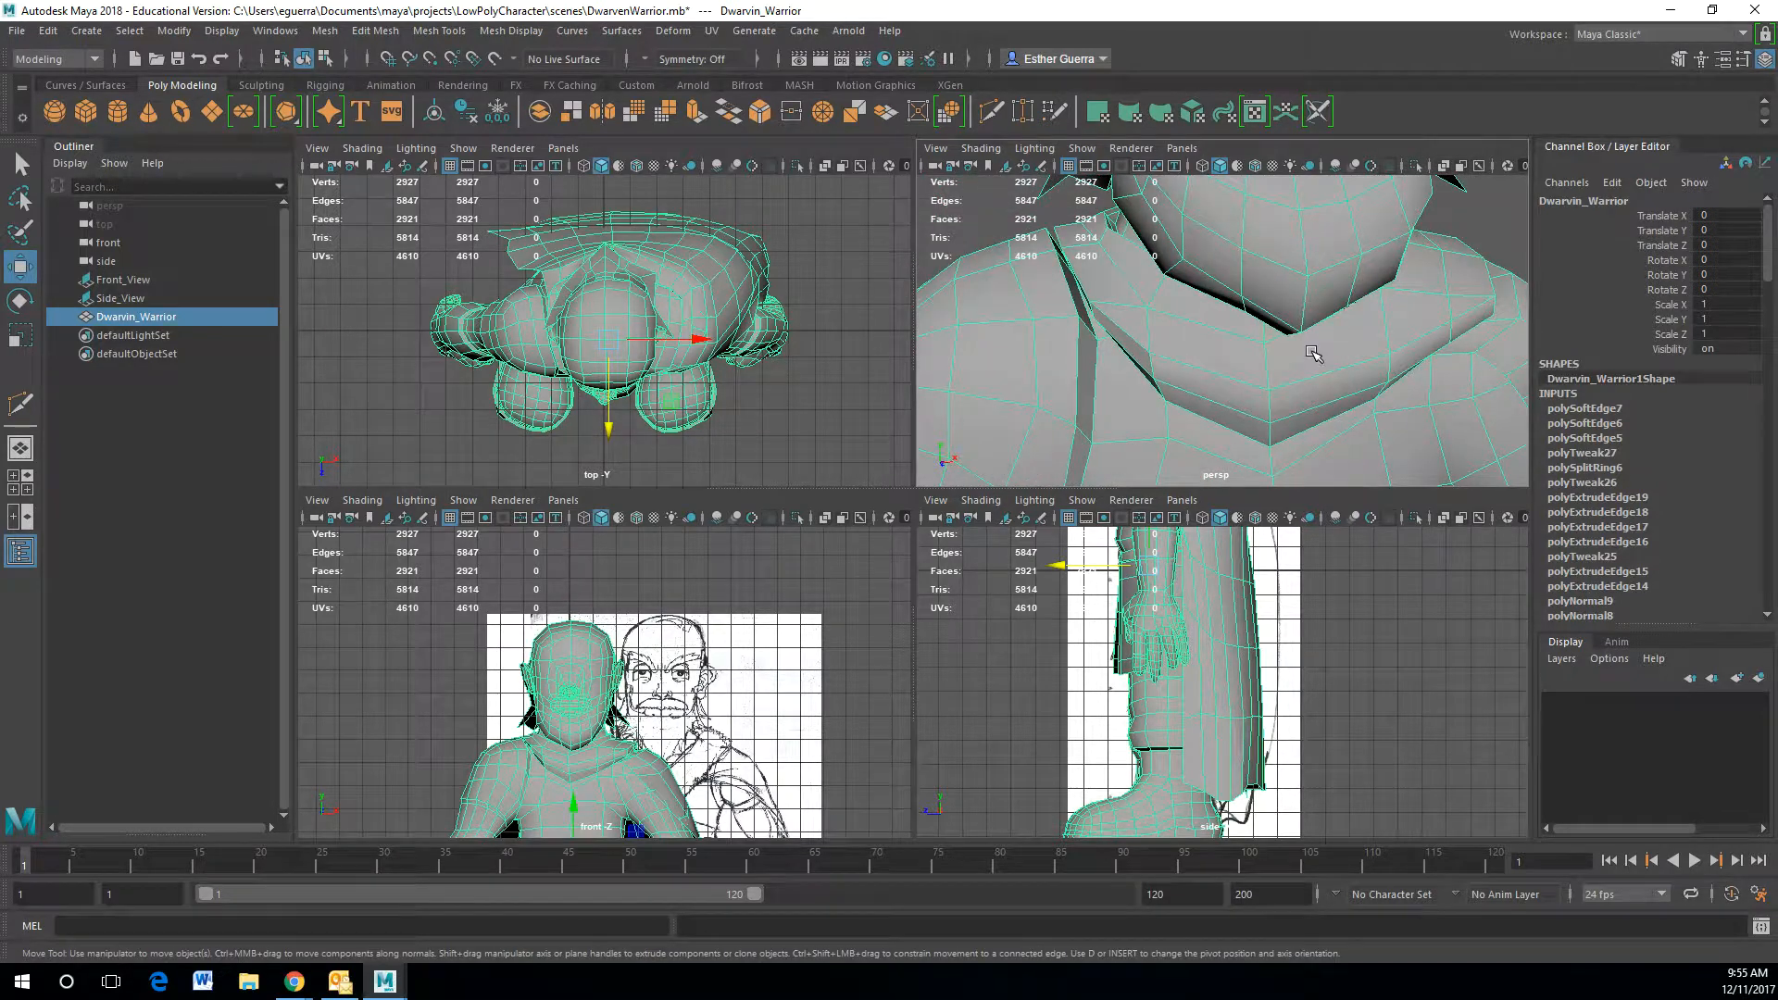
click(1486, 235)
right_drag(1137, 342, 1137, 293)
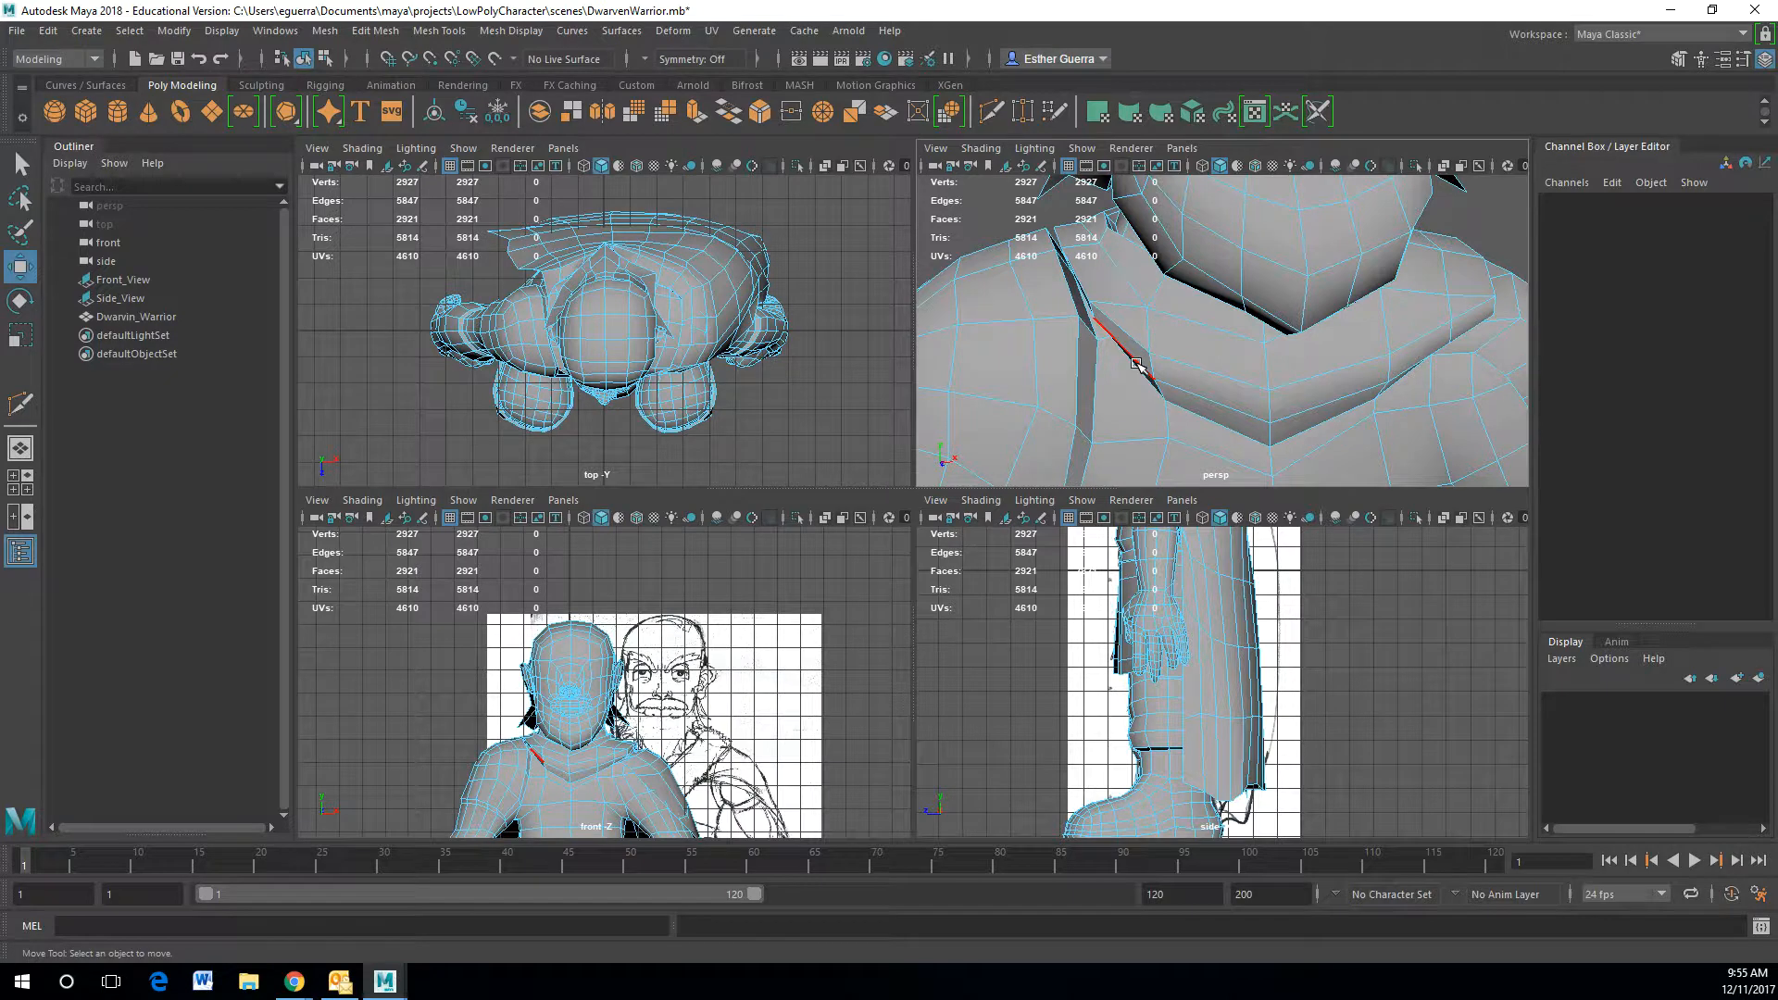
click(1137, 345)
shift+click(1099, 307)
click(538, 33)
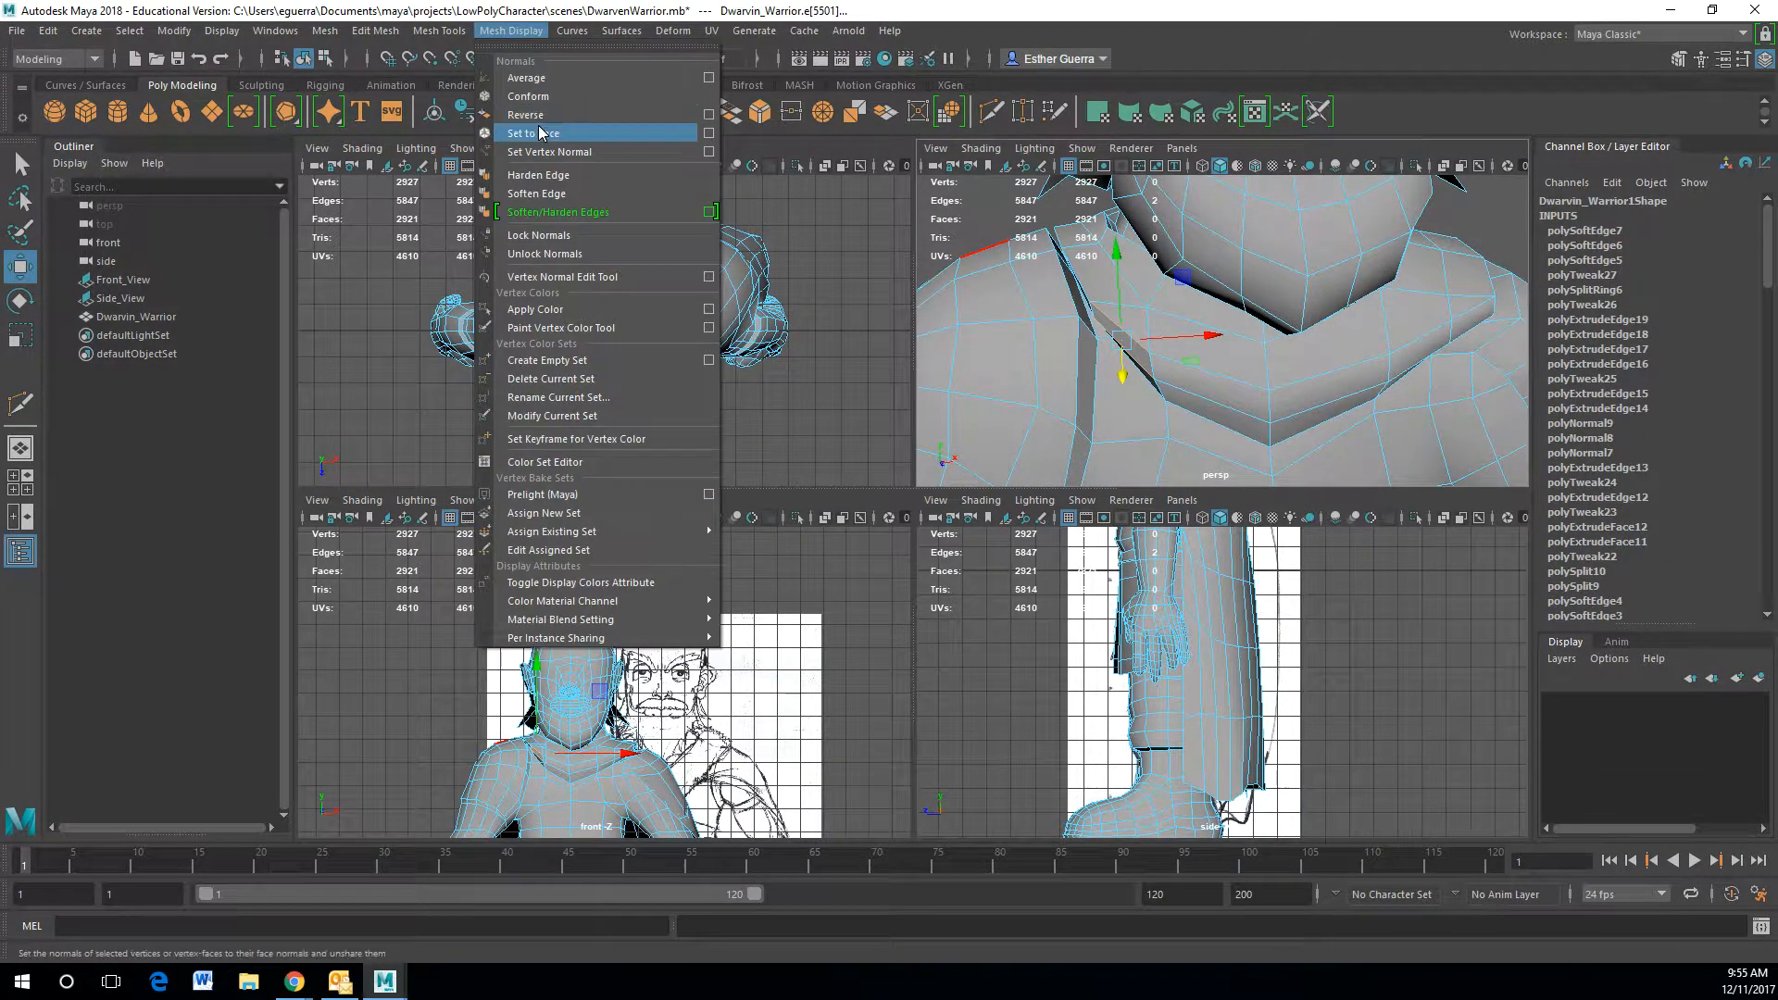
click(553, 184)
right_drag(1307, 384, 1483, 213)
click(1482, 213)
scroll(1440, 293, down, 6)
alt+drag(1389, 308, 1350, 296)
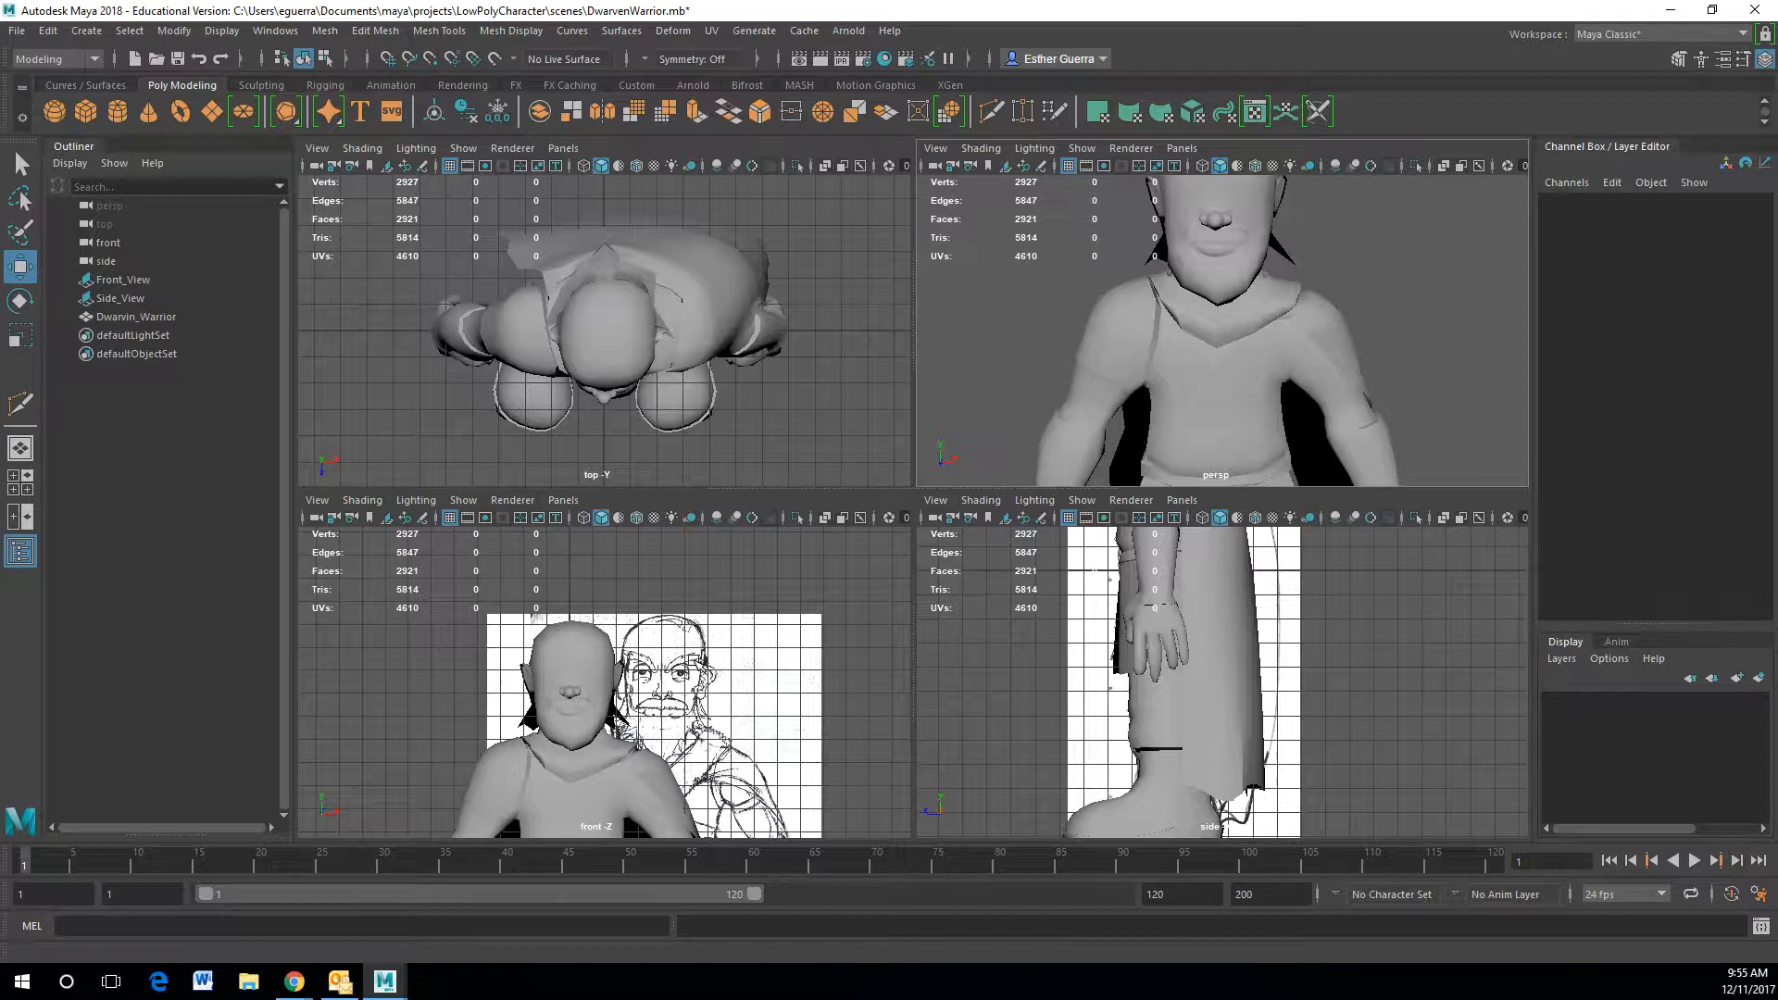
- Try to insert an edge loop across the dwarf's cheeks at nose level
scroll(623, 652, up, 3)
scroll(623, 652, up, 2)
click(561, 673)
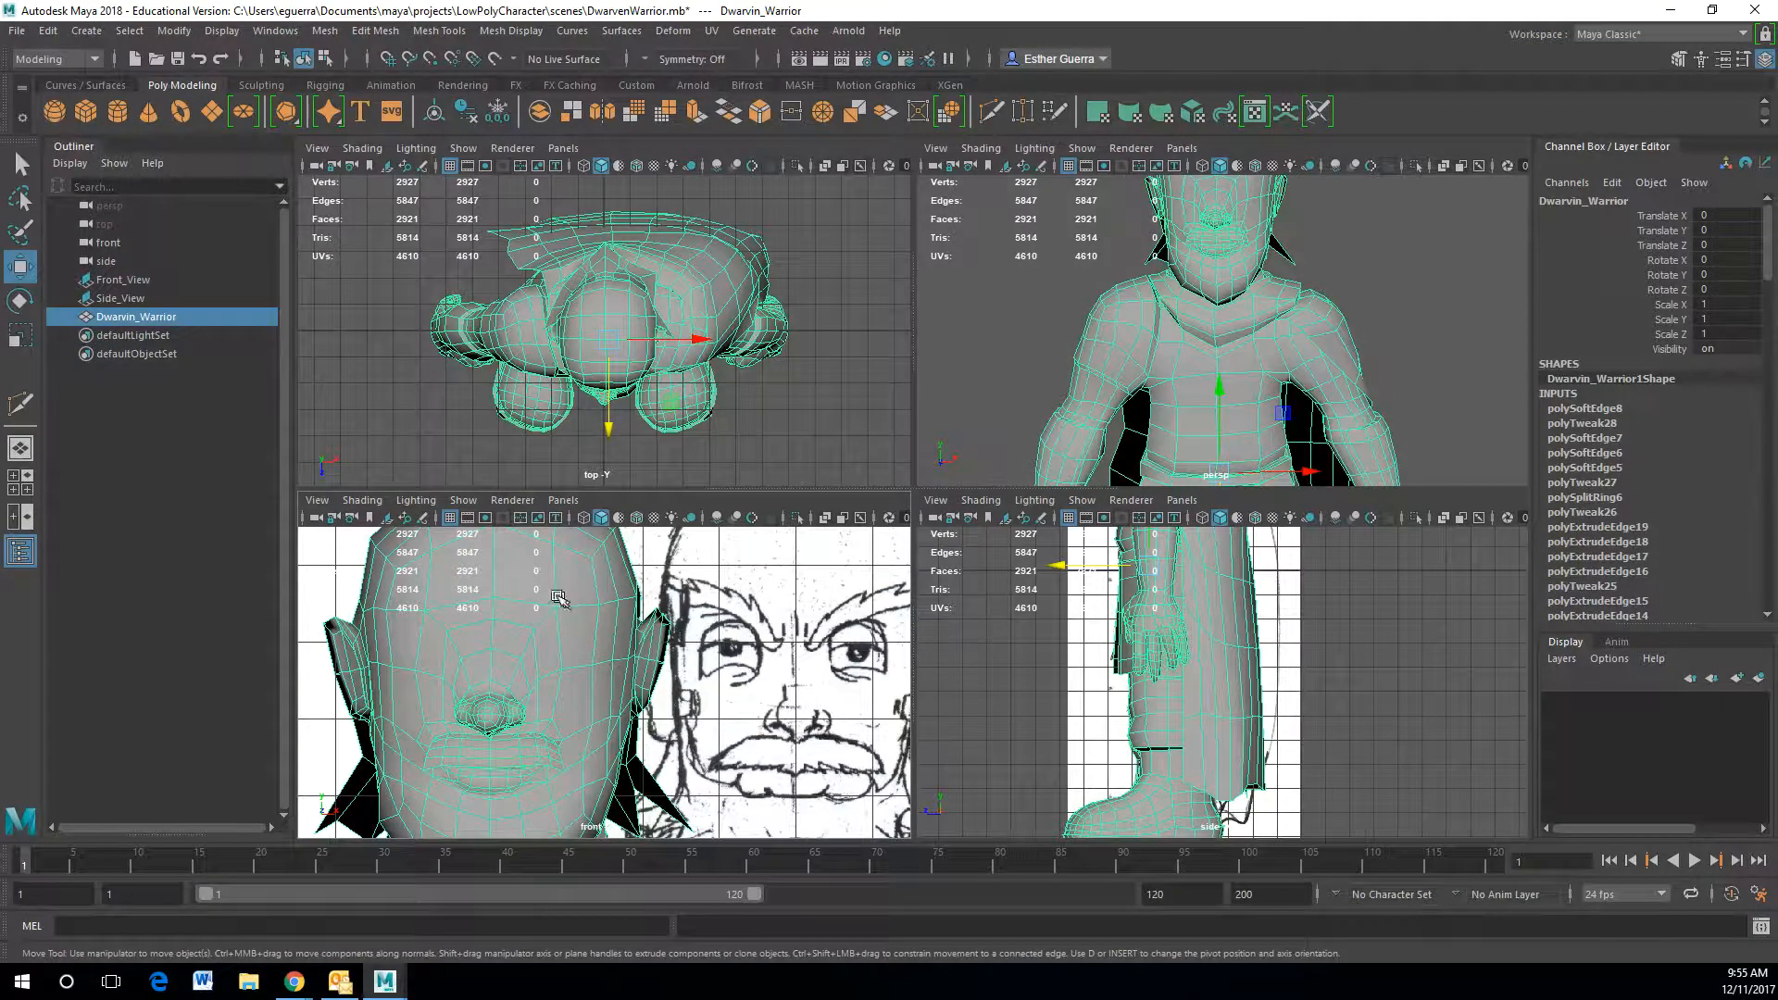
right_drag(573, 623, 571, 450)
shift+right_drag(590, 590, 481, 555)
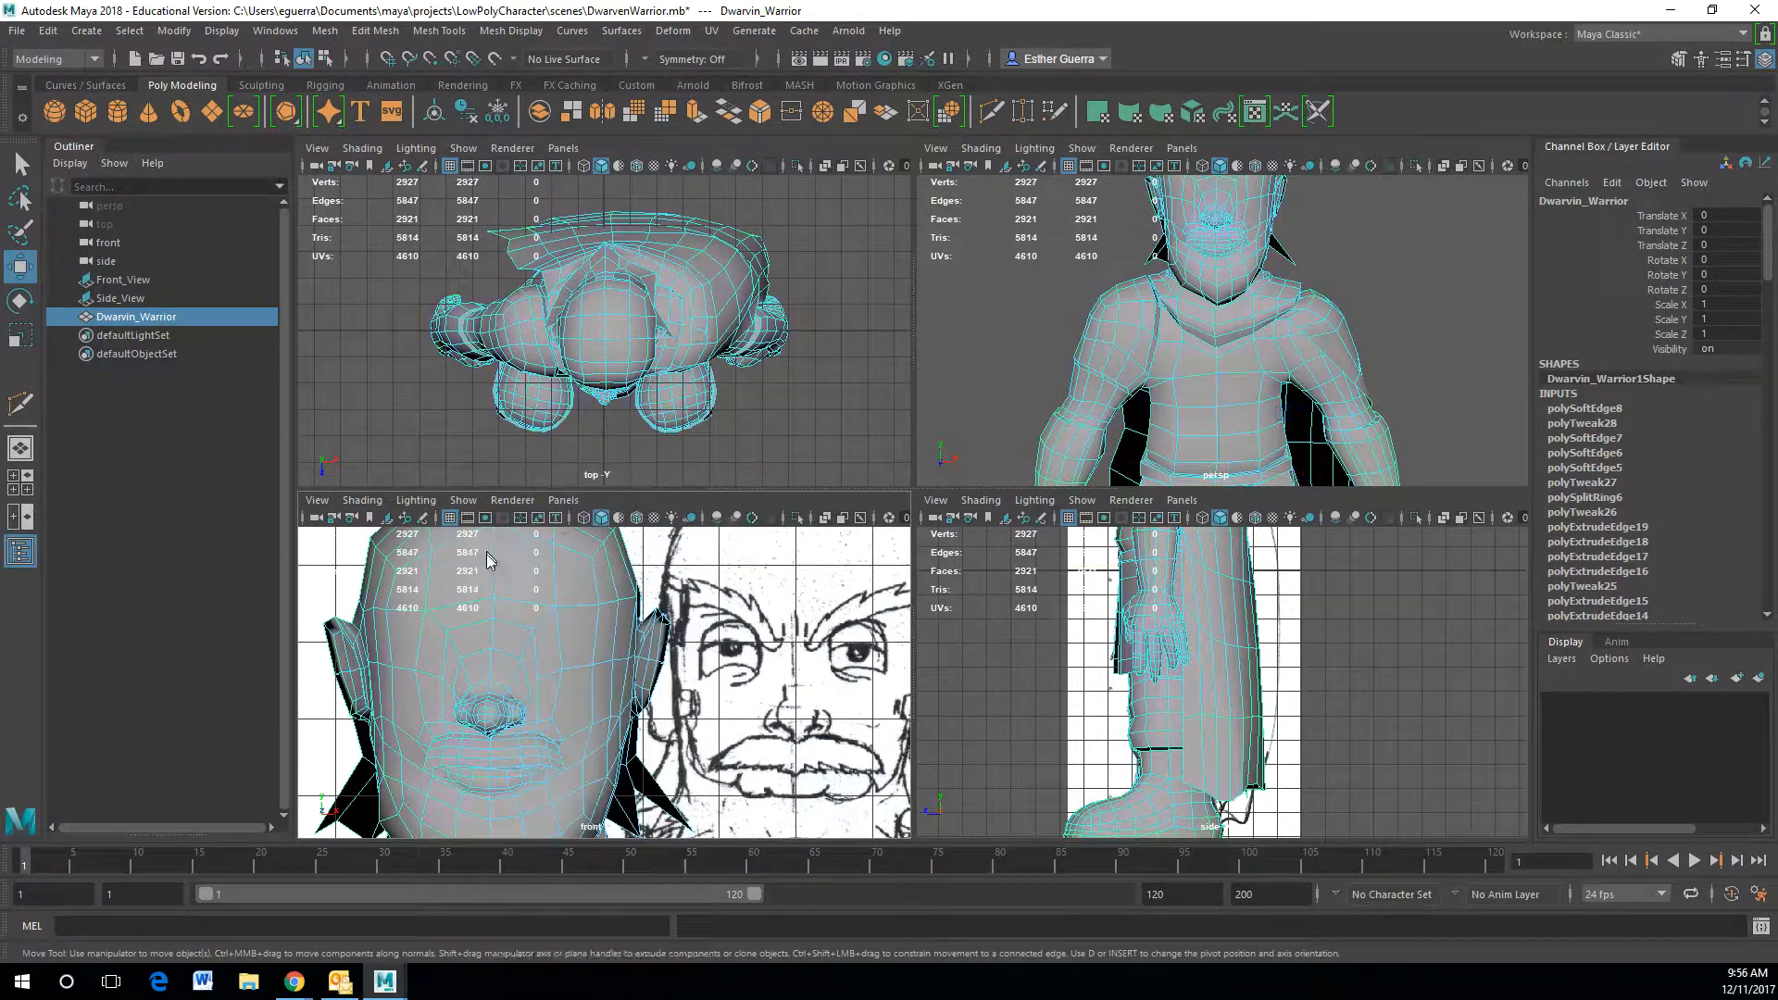
click(562, 710)
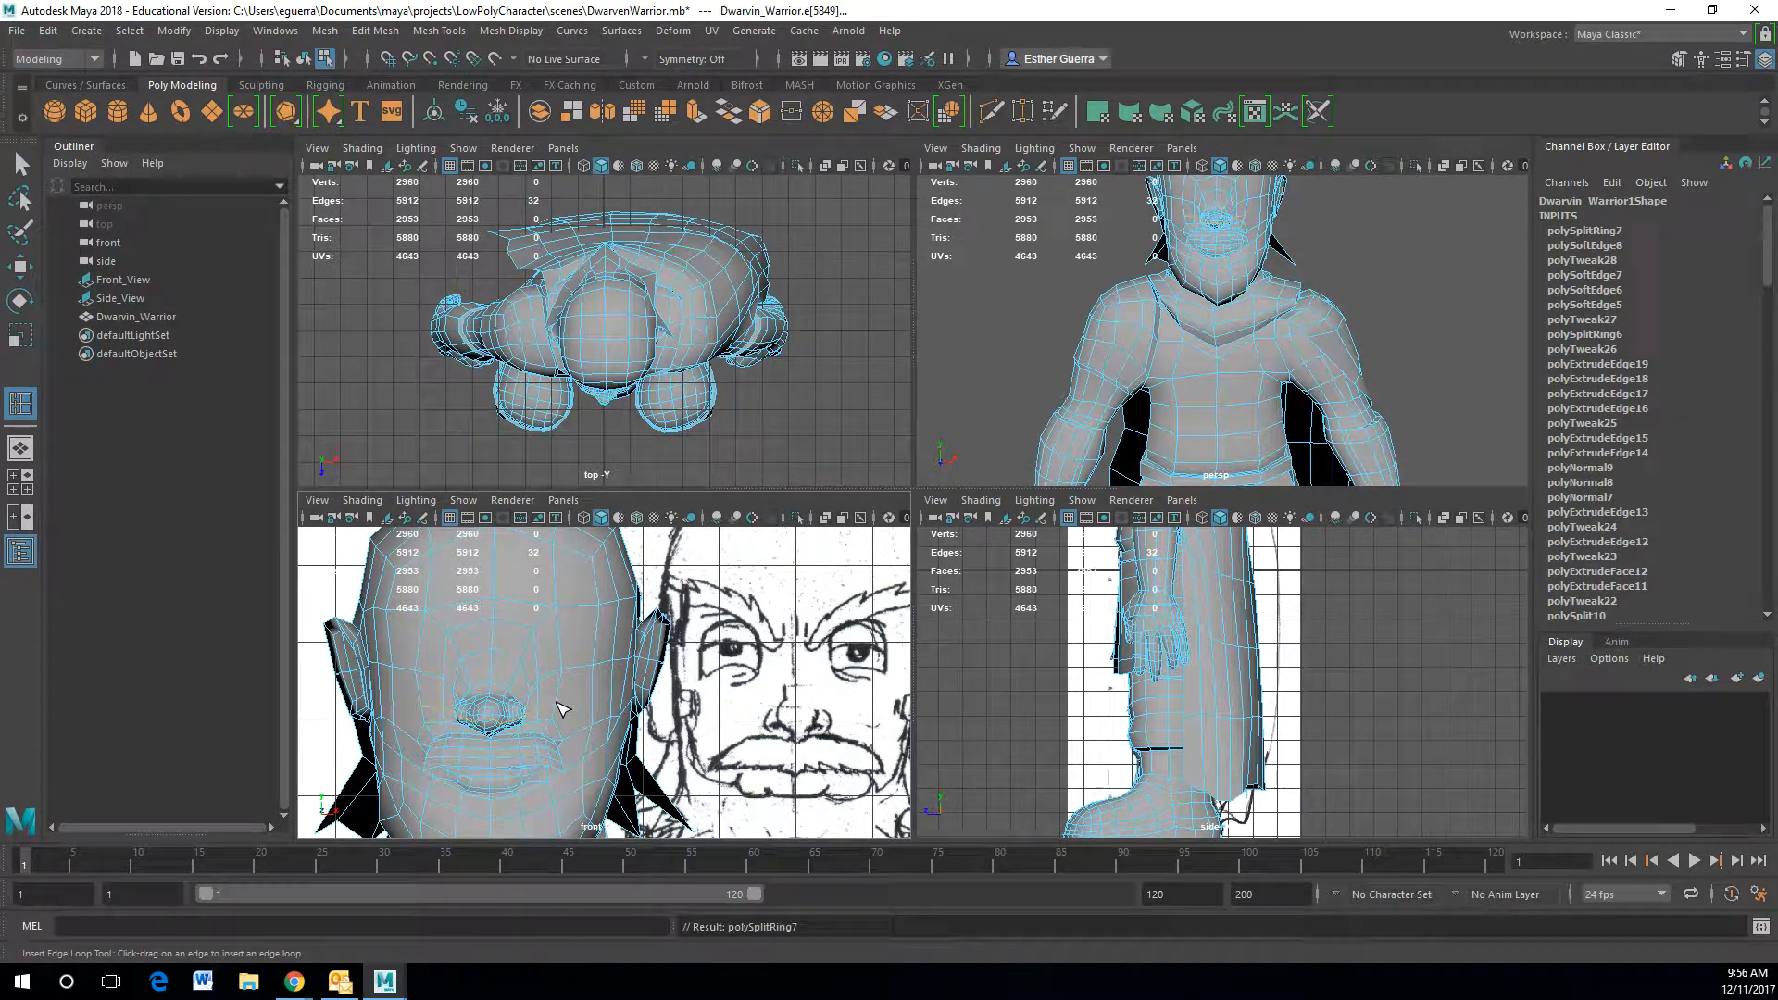
key(ctrl+z)
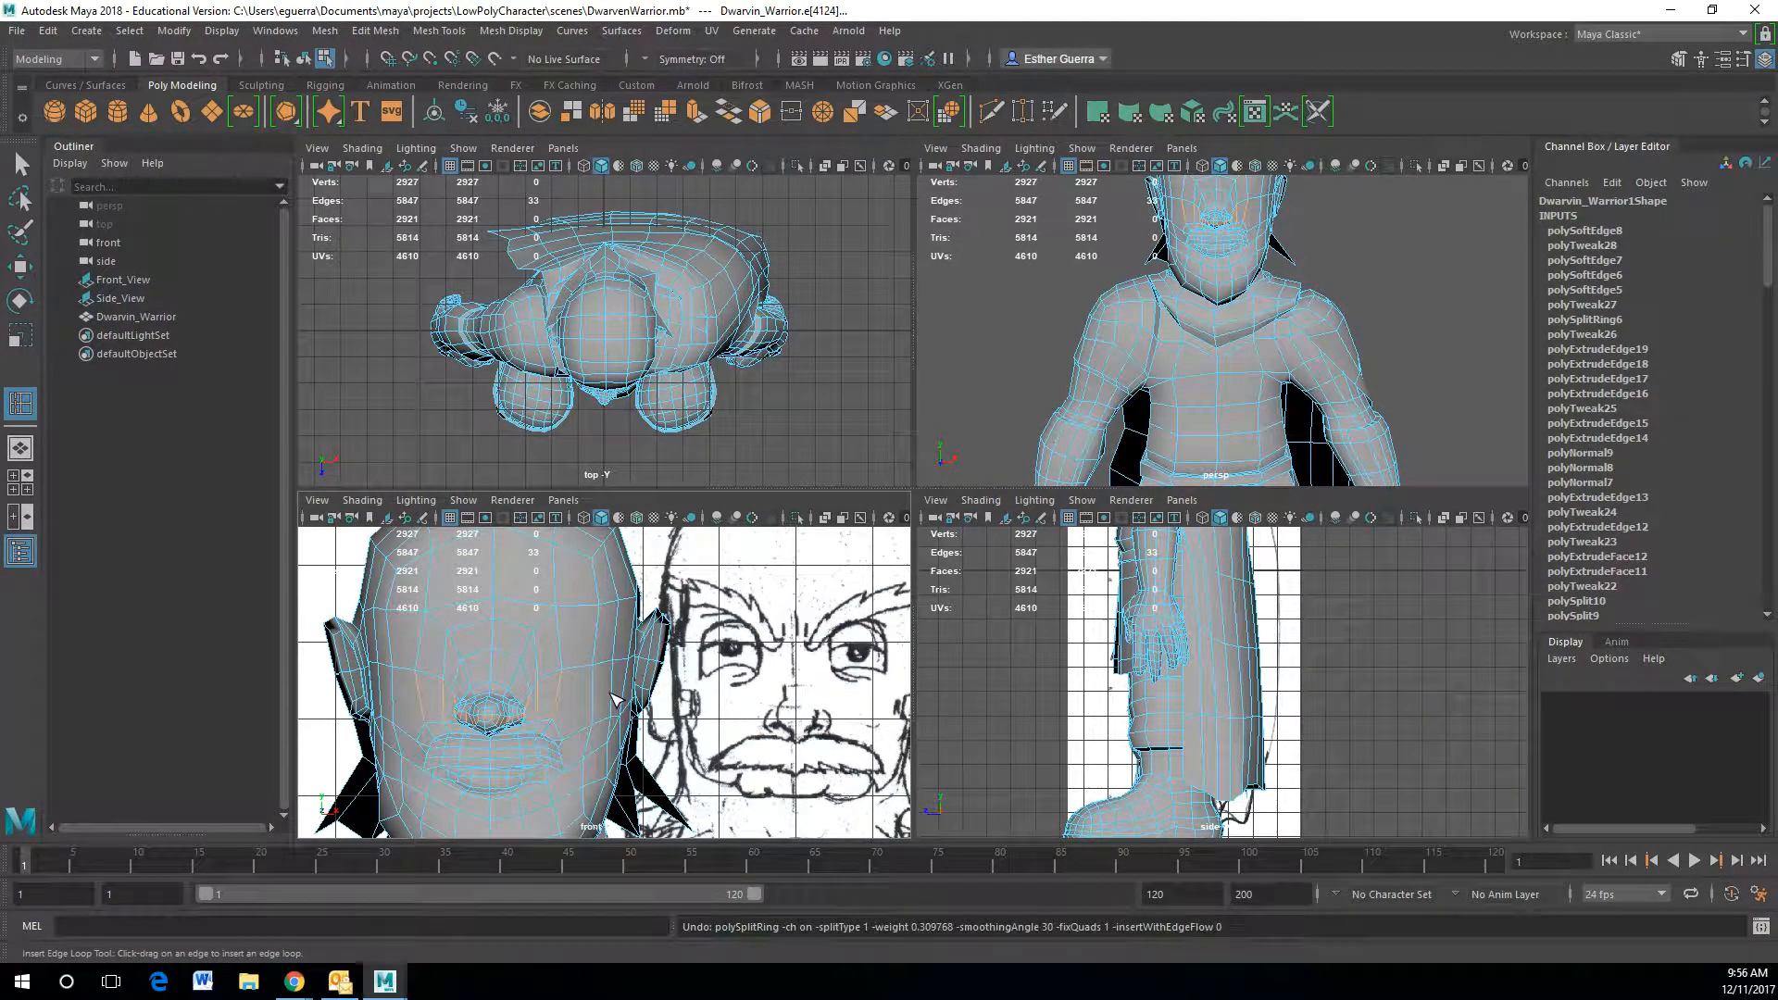
- Multi-Cut a line across the character's left cheek, from the lower front of the ear to the side of the nose
shift+right_drag(616, 699, 528, 648)
scroll(1213, 296, up, 5)
key(space)
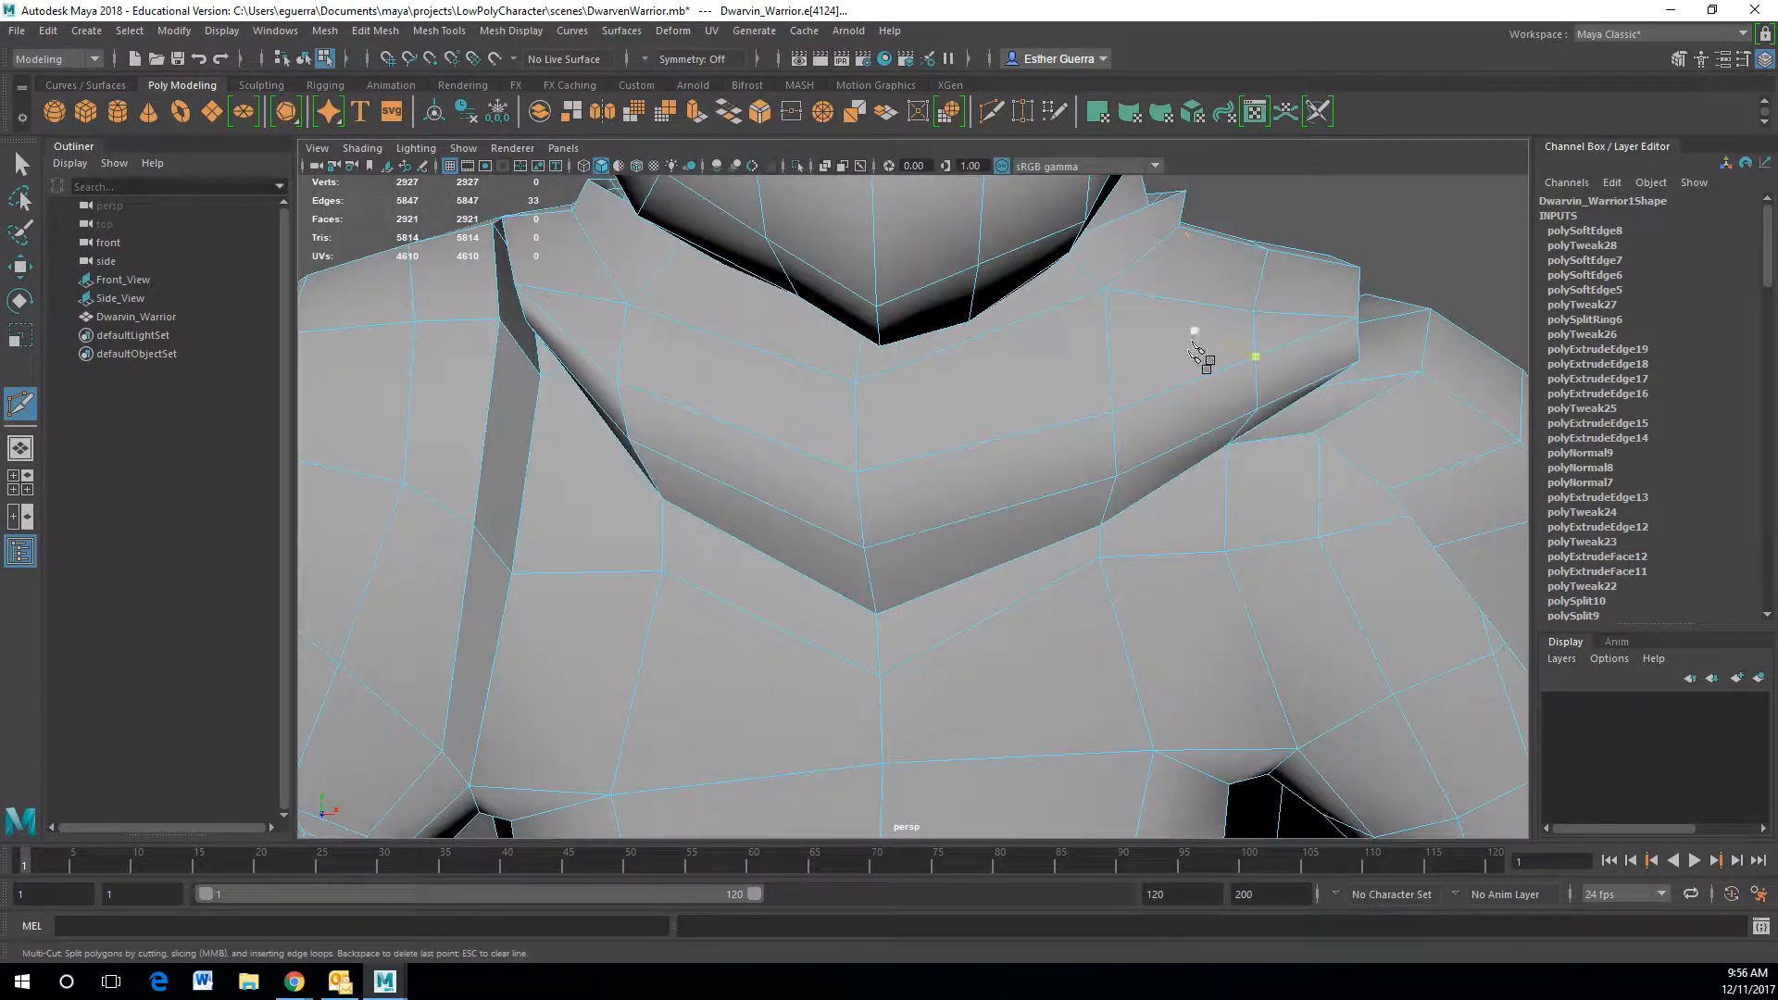
alt+middle_drag(1148, 315, 1122, 652)
alt+drag(1123, 572, 819, 510)
alt+middle_drag(608, 490, 623, 491)
click(620, 417)
key(ctrl+z)
click(633, 478)
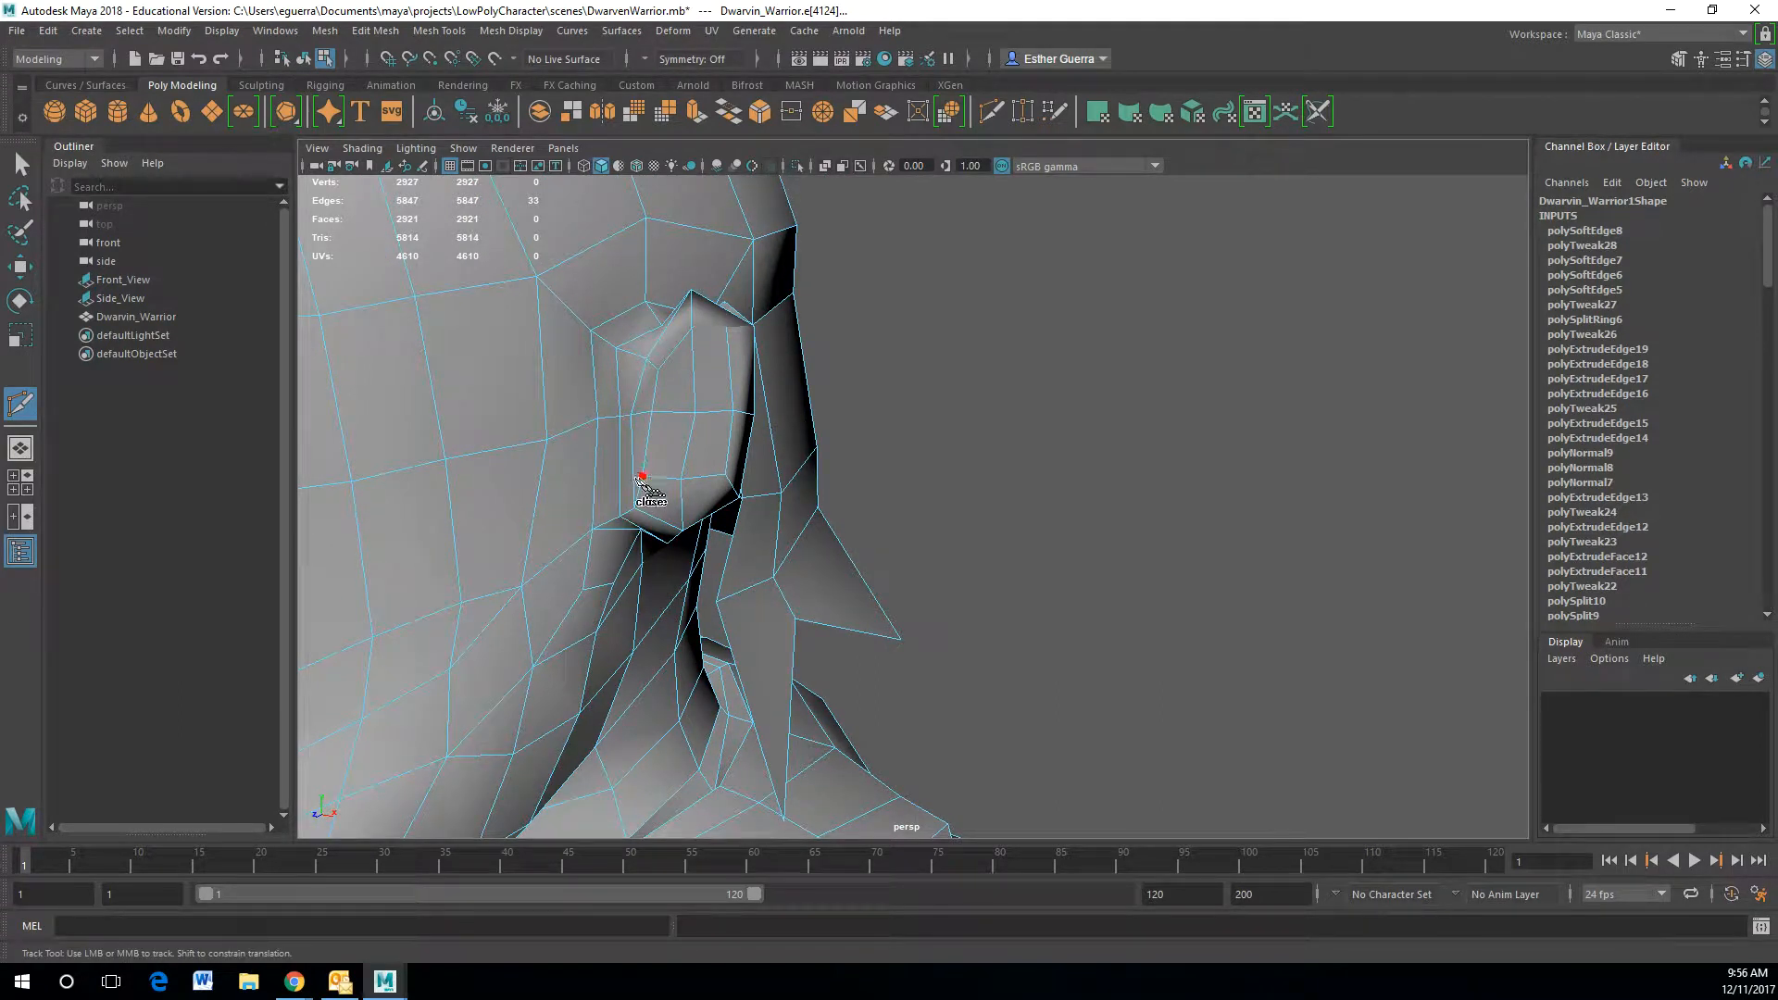
click(635, 478)
alt+middle_drag(500, 537, 665, 511)
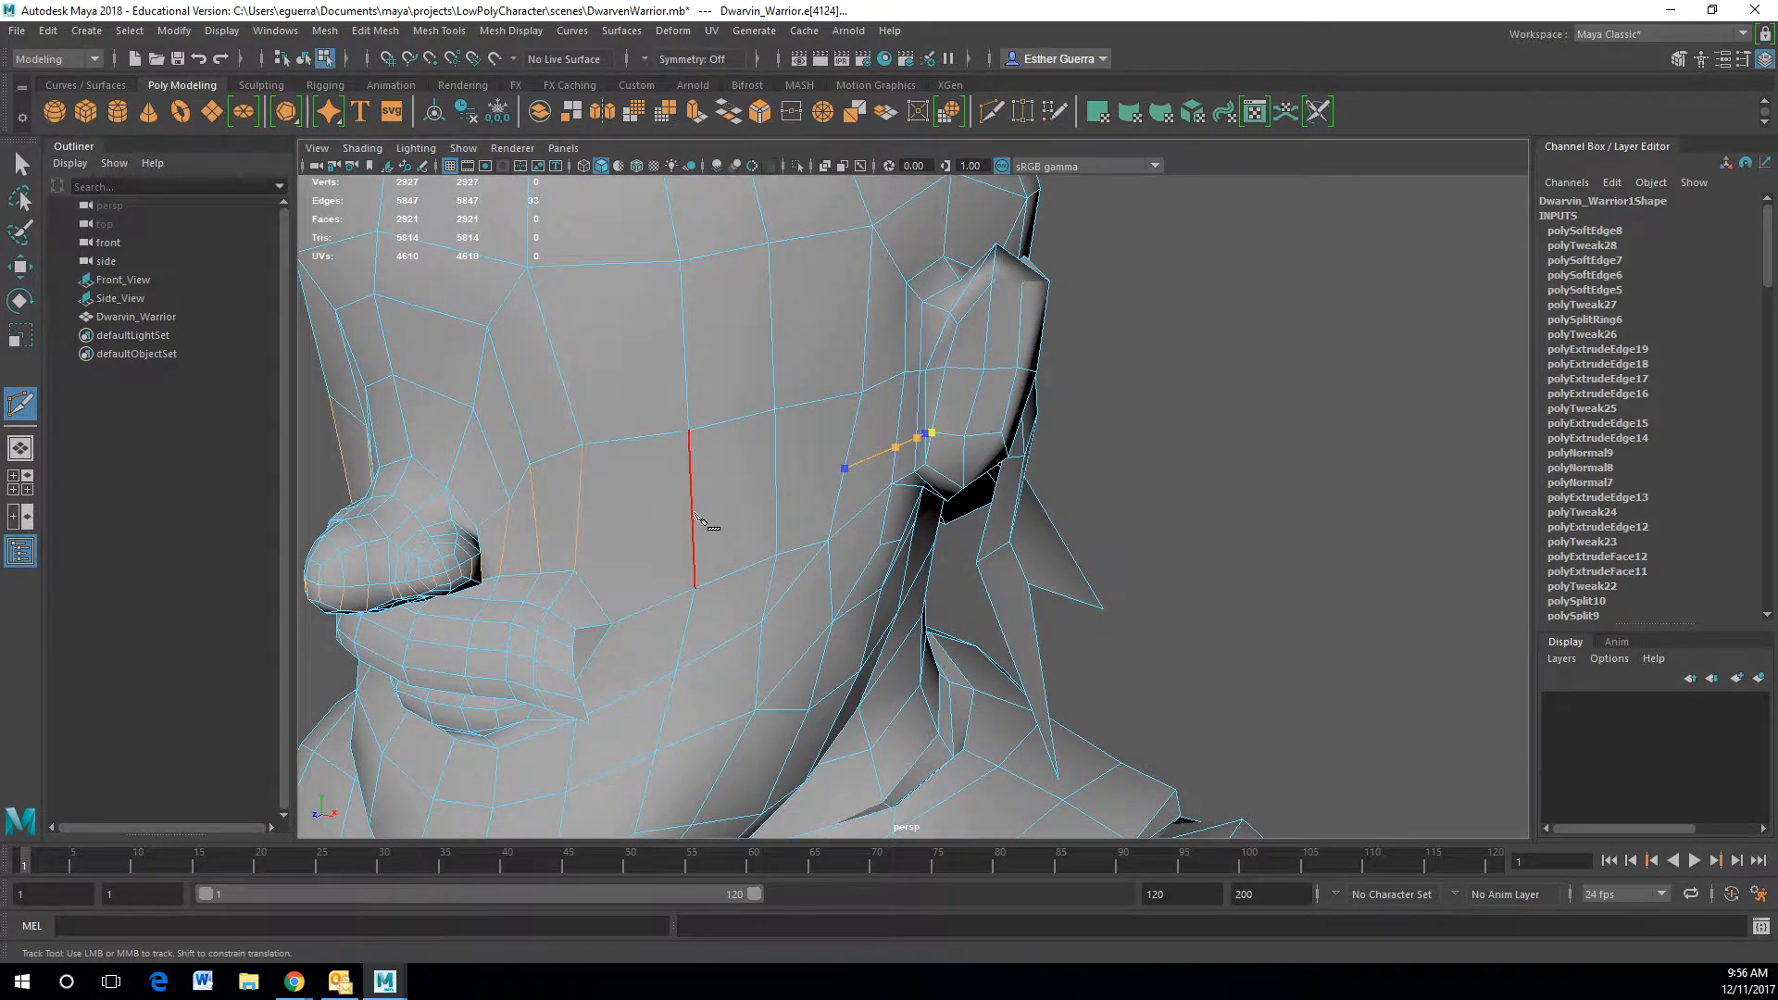
click(575, 530)
alt+drag(574, 530, 694, 509)
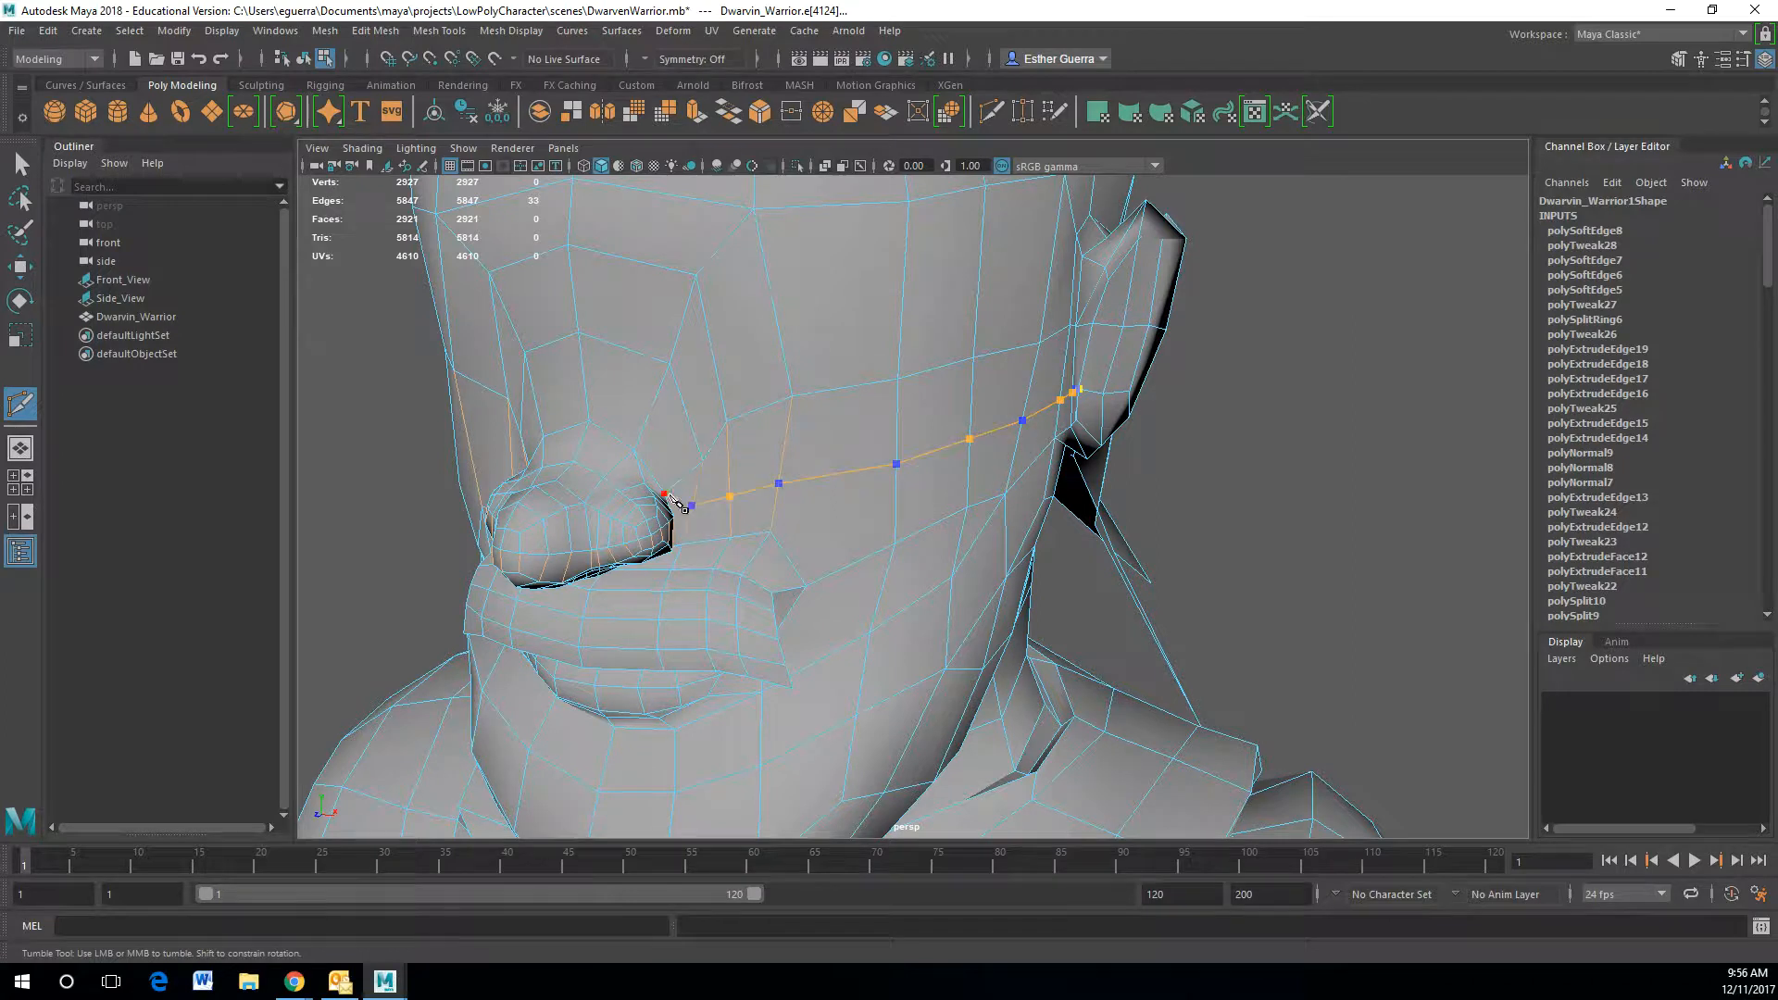
key(Return)
- Multi-Cut a matching line across the character's right cheek from the ear to the nose, and return to object mode
alt+drag(593, 526, 742, 509)
alt+middle_drag(742, 508, 694, 532)
mouse_move(694, 532)
alt+mouse_down()
mouse_move(593, 543)
mouse_move(695, 538)
alt+mouse_up()
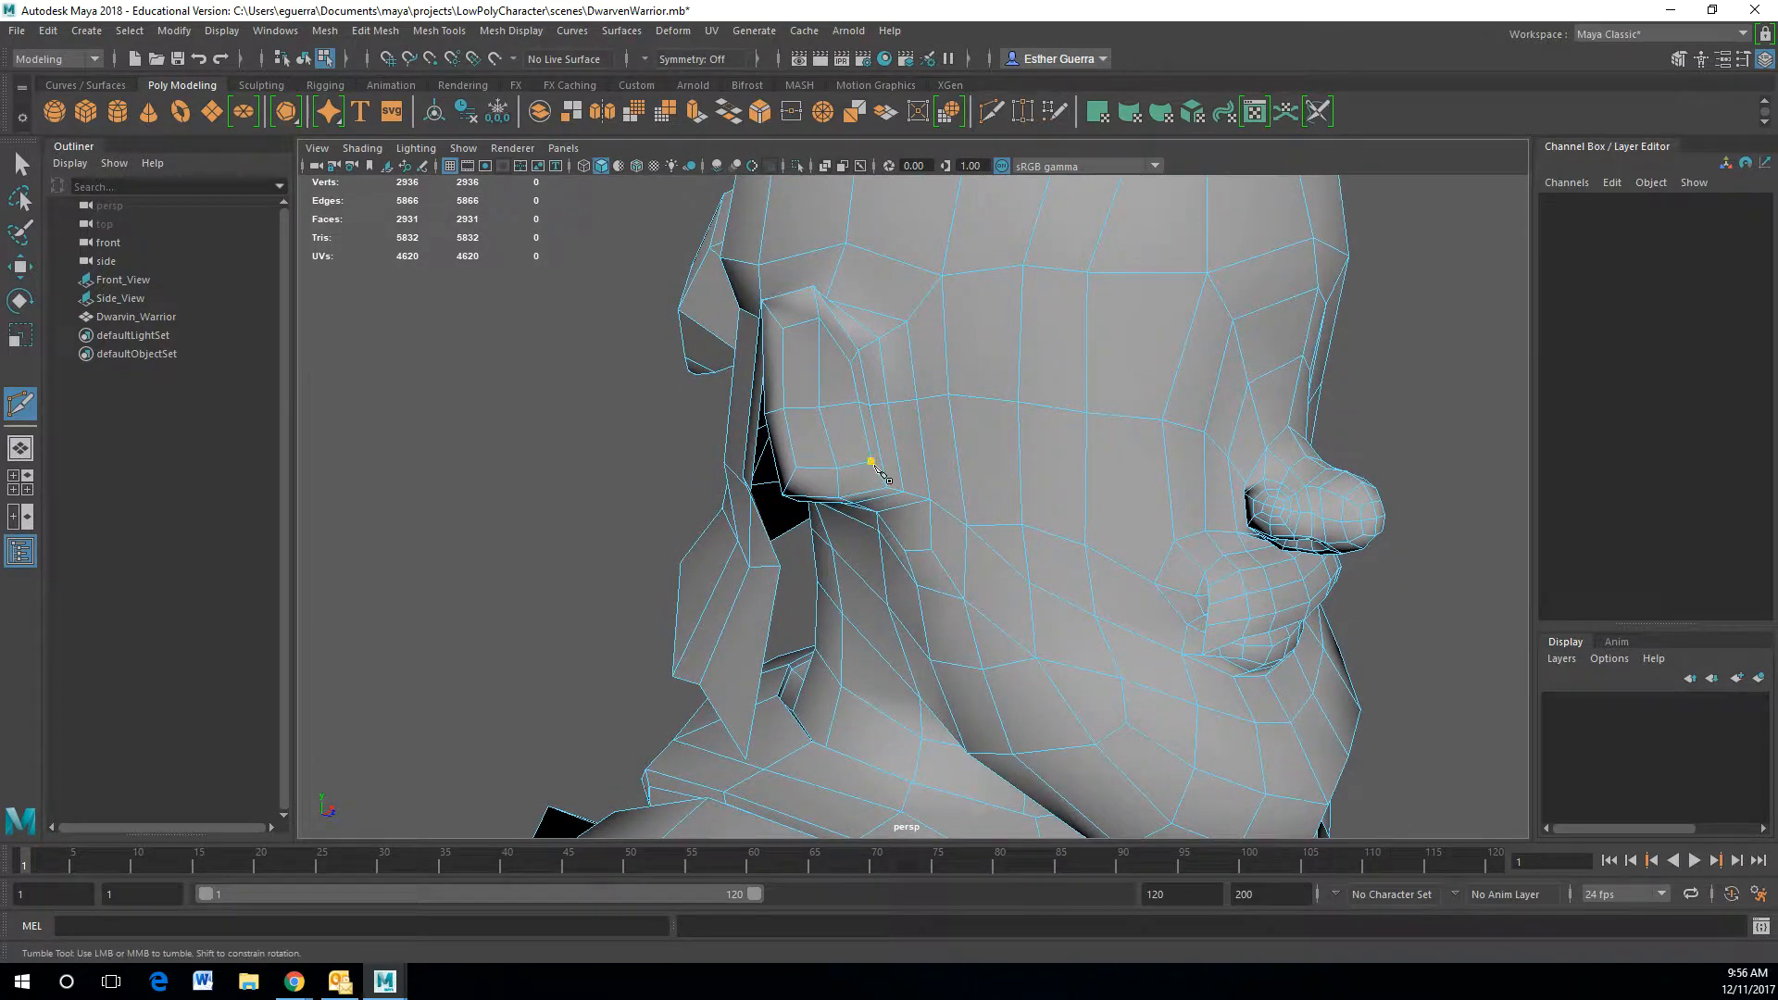
click(1088, 492)
mouse_move(1151, 503)
alt+mouse_down()
mouse_move(1037, 515)
mouse_move(977, 496)
alt+mouse_up()
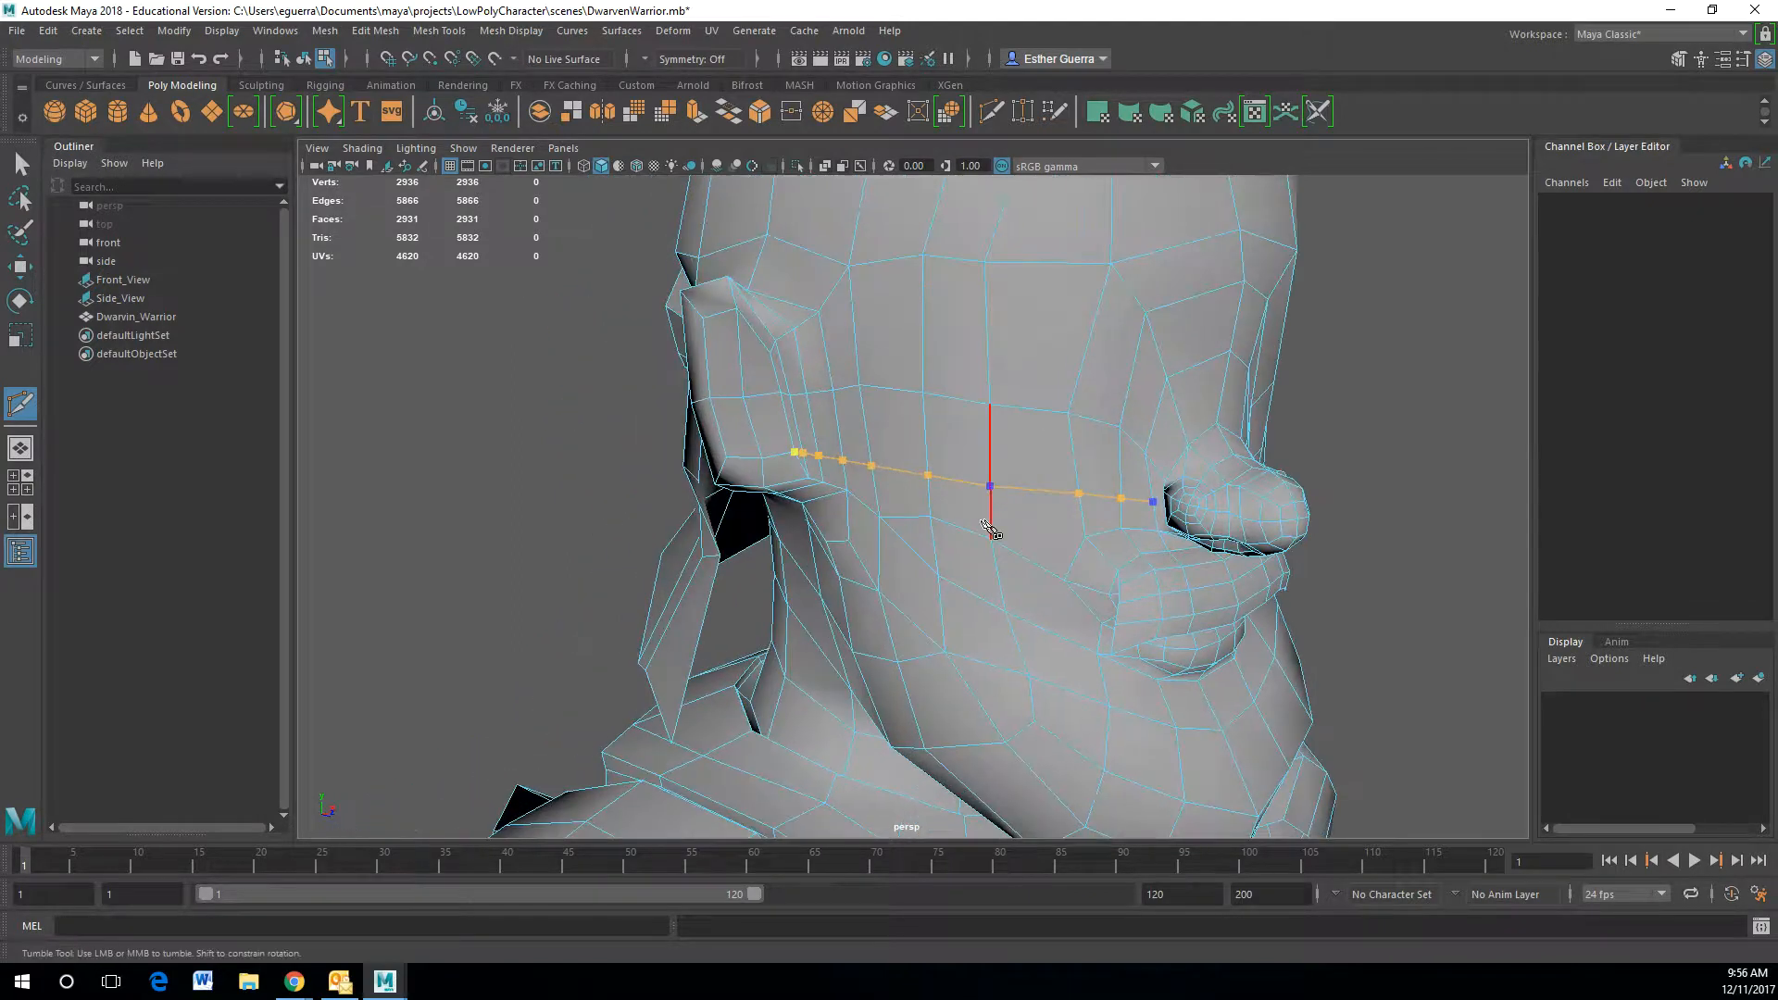
click(1165, 481)
key(Return)
alt+drag(1151, 483, 1052, 476)
key(w)
right_drag(848, 446, 889, 418)
scroll(888, 417, down, 2)
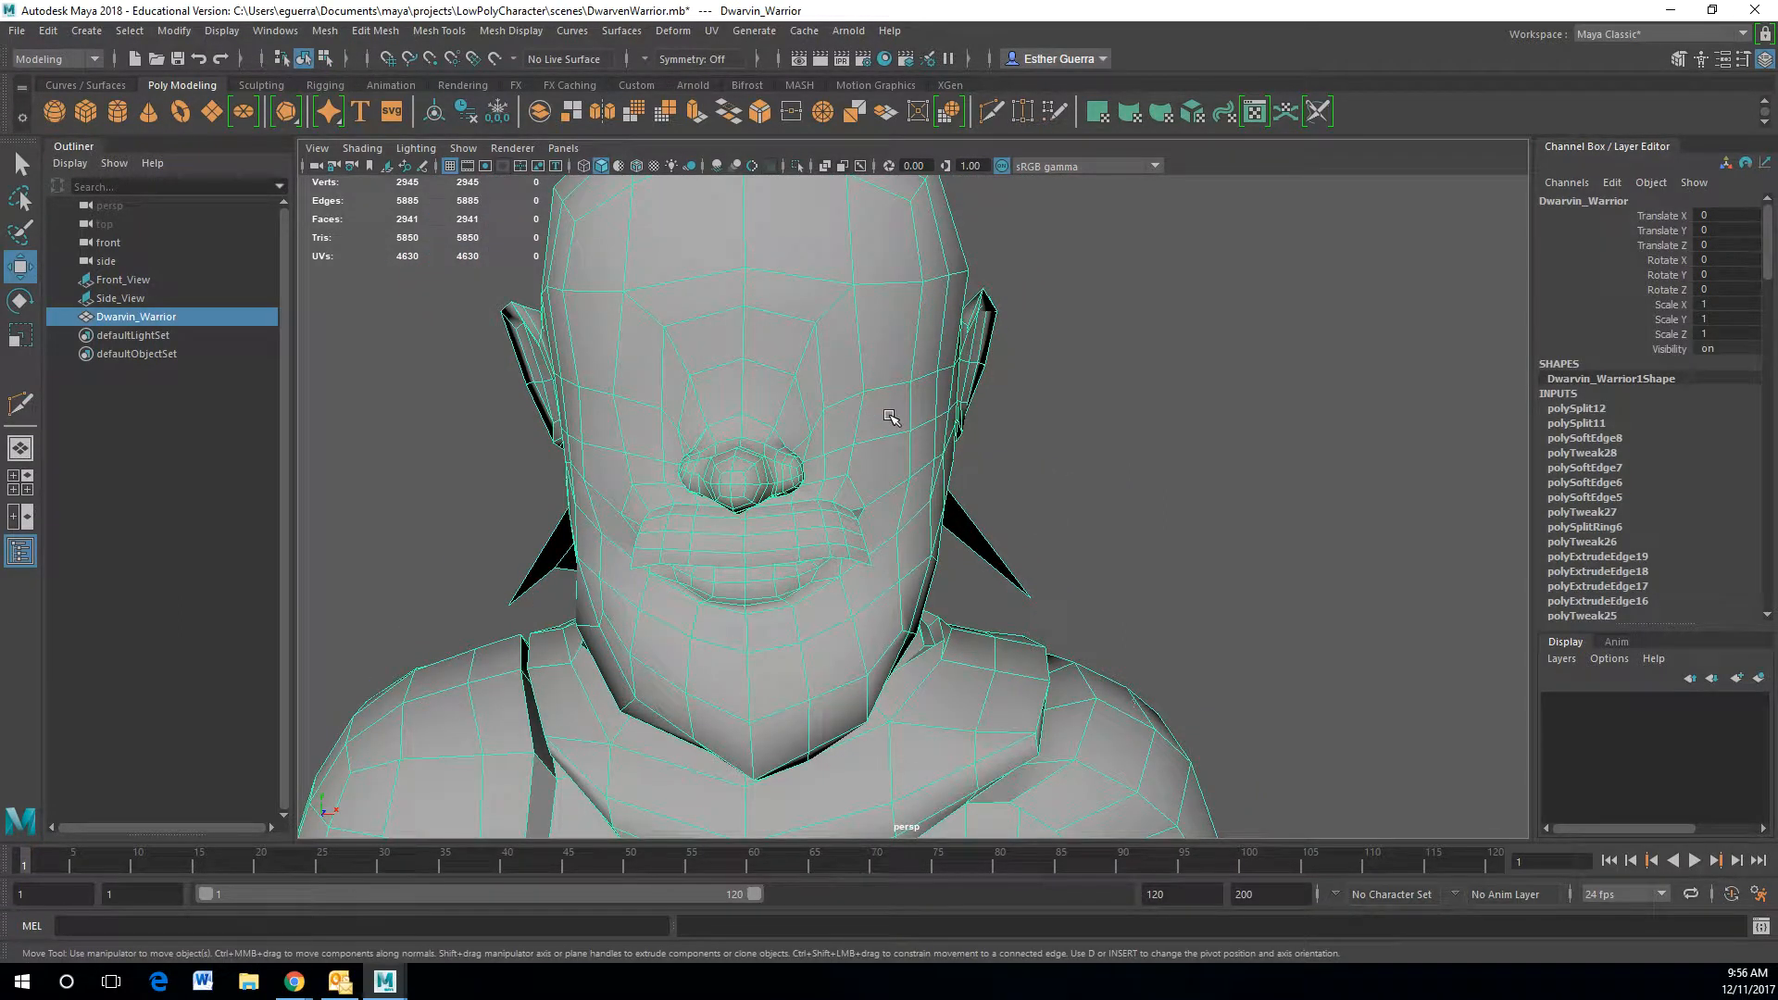
- Try to insert an edge loop around the head at eye level
key(space)
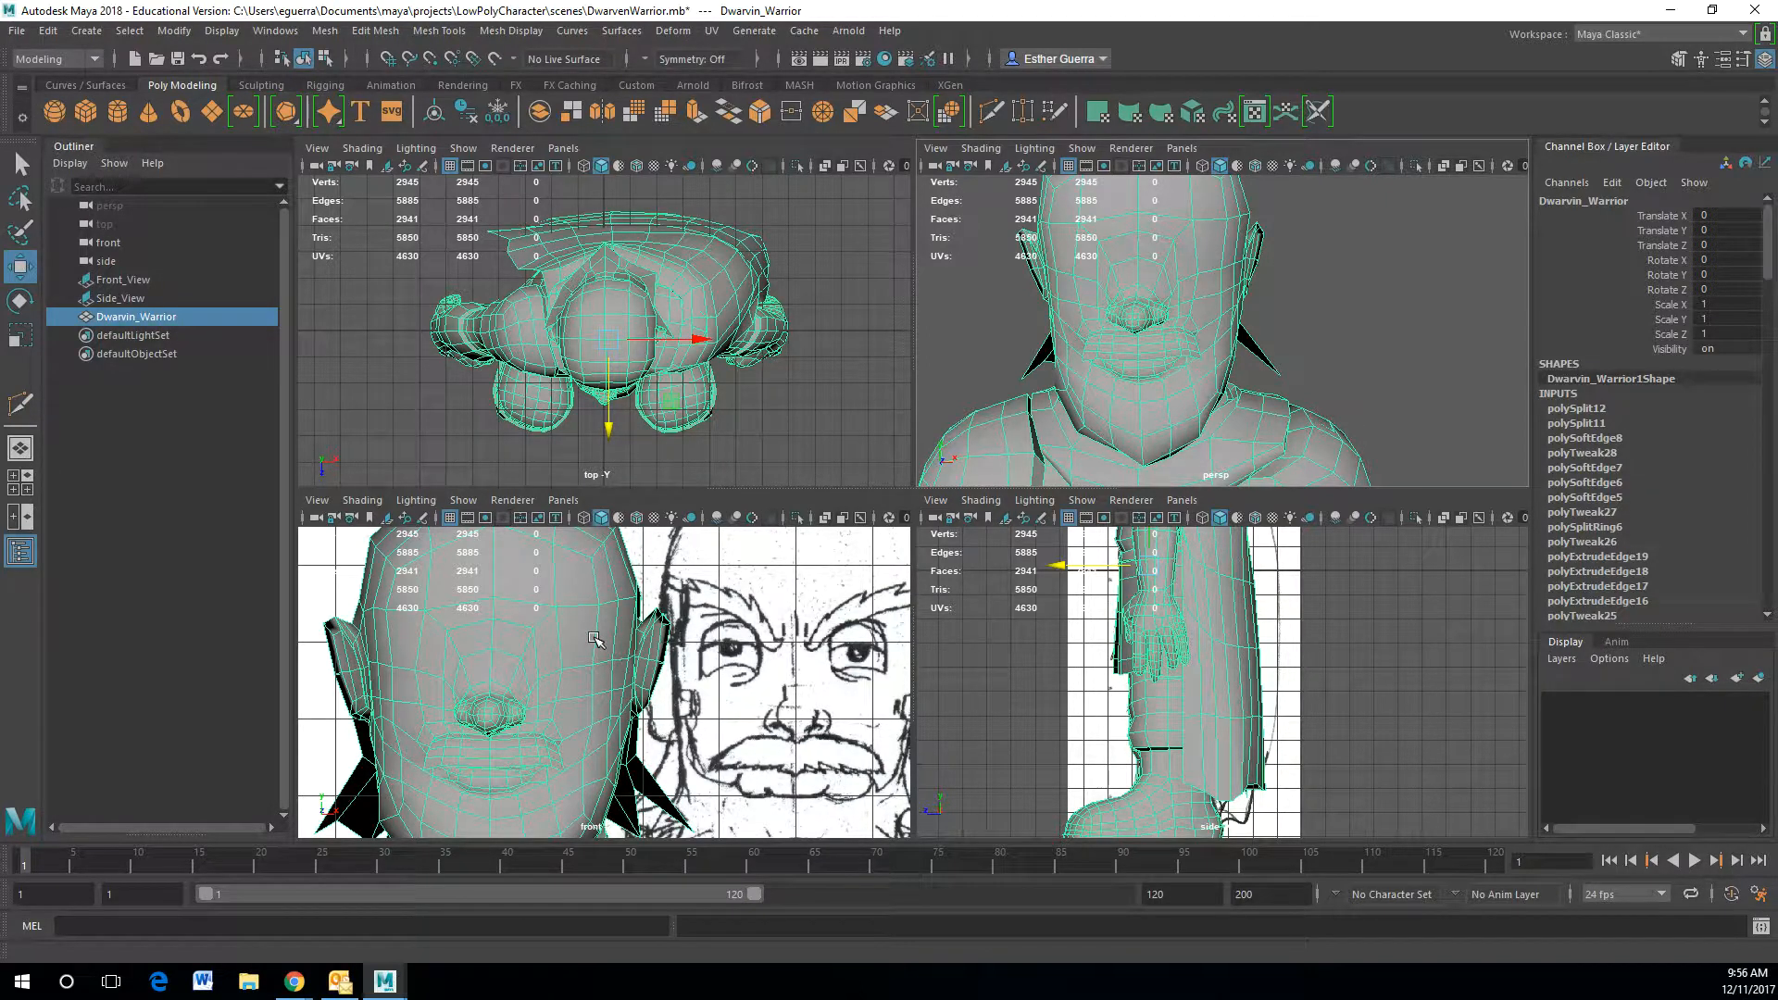
shift+right_drag(595, 639, 550, 665)
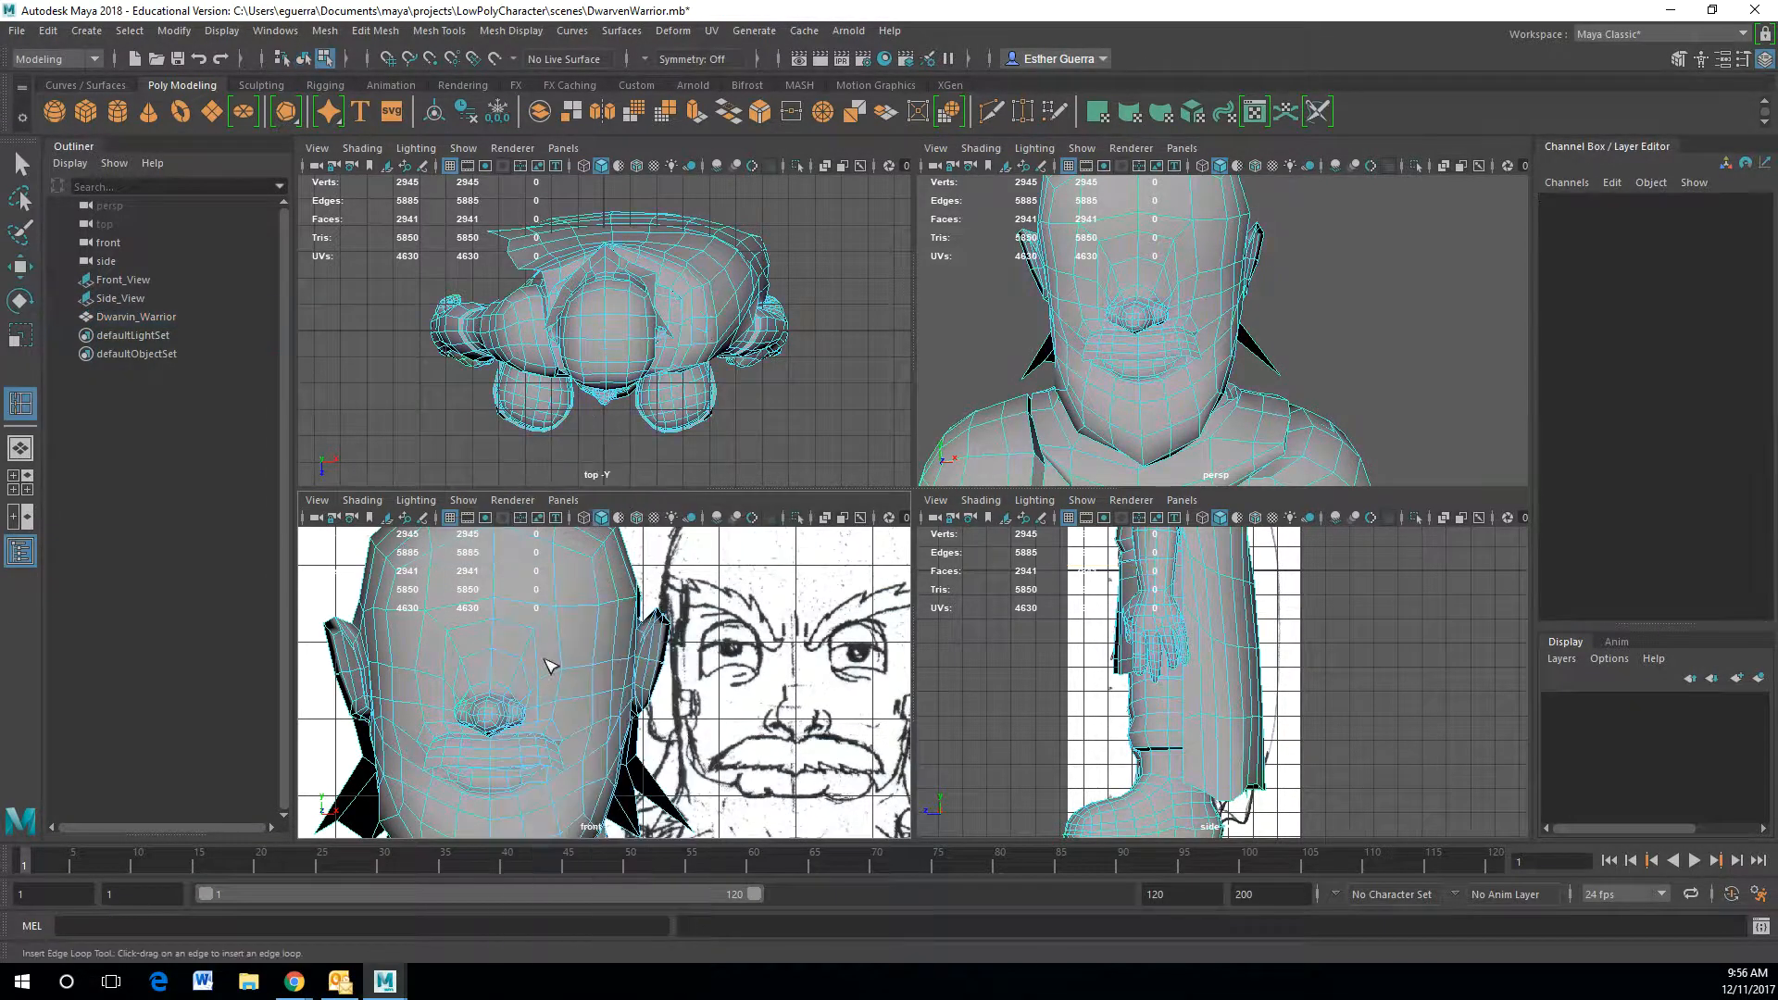
click(561, 638)
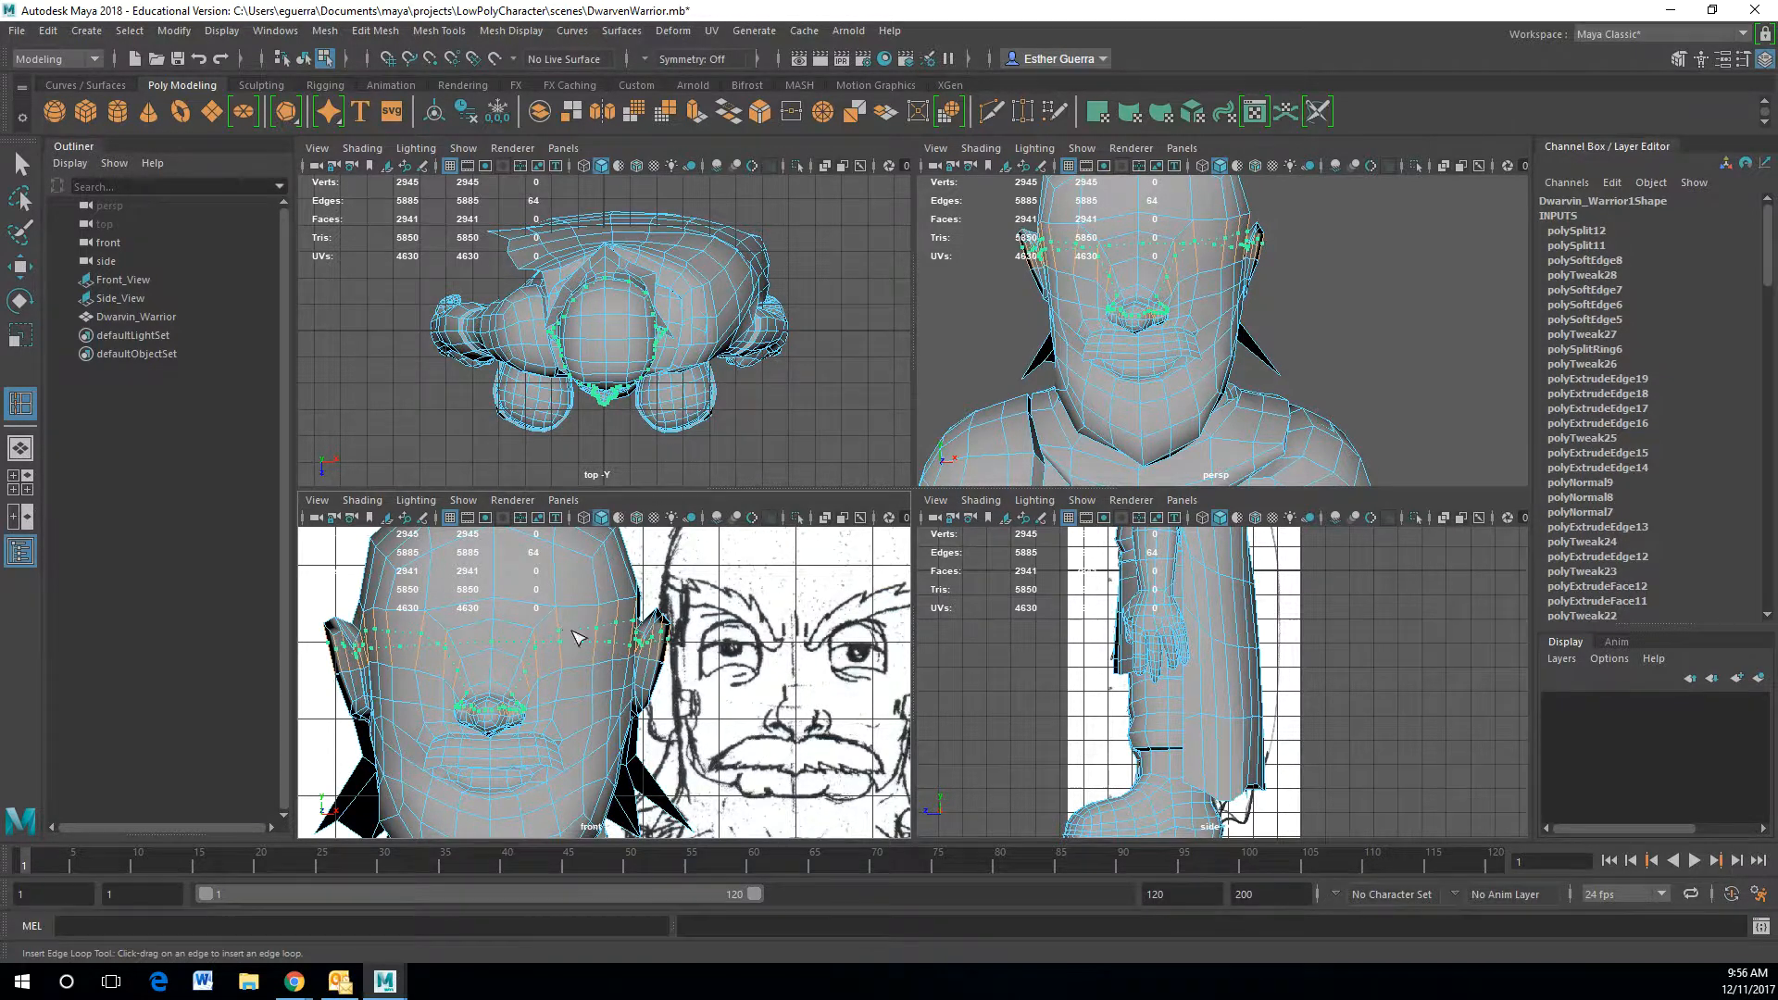
key(ctrl+z)
key(ctrl+z)
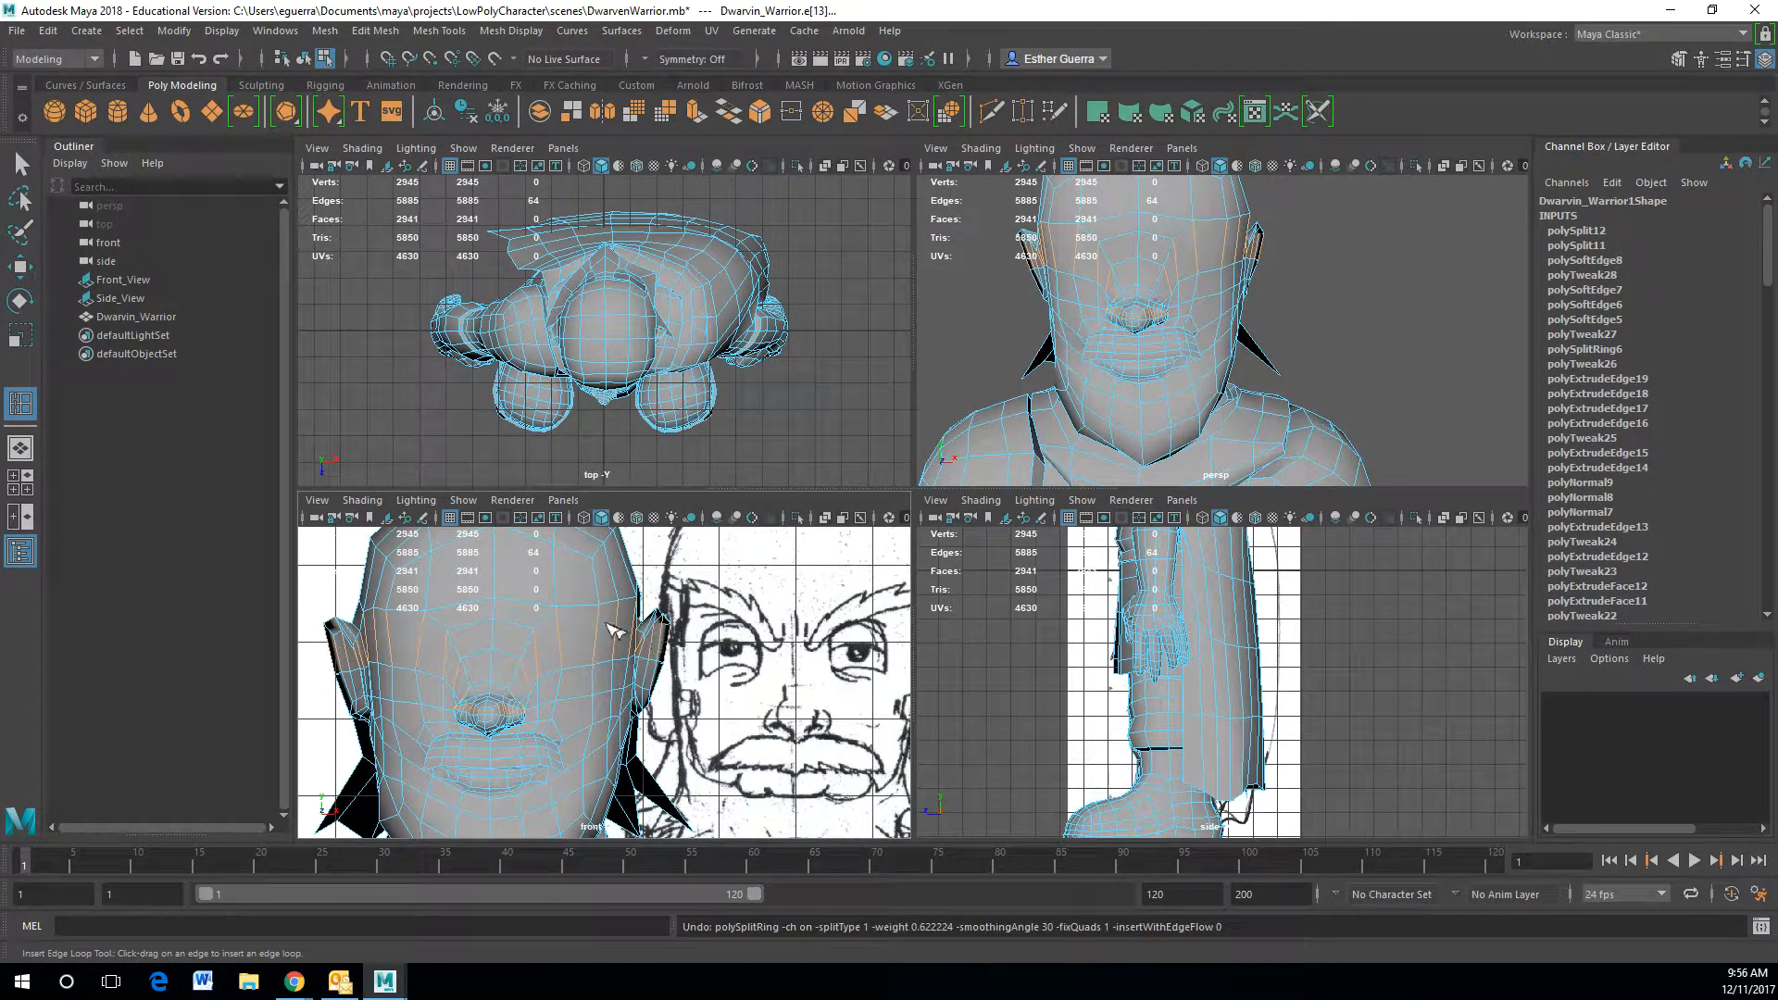
- Multi-Cut a line at eye level on the character's left side, from the front of the ear to the upper side of the nose
shift+right_drag(616, 629, 527, 630)
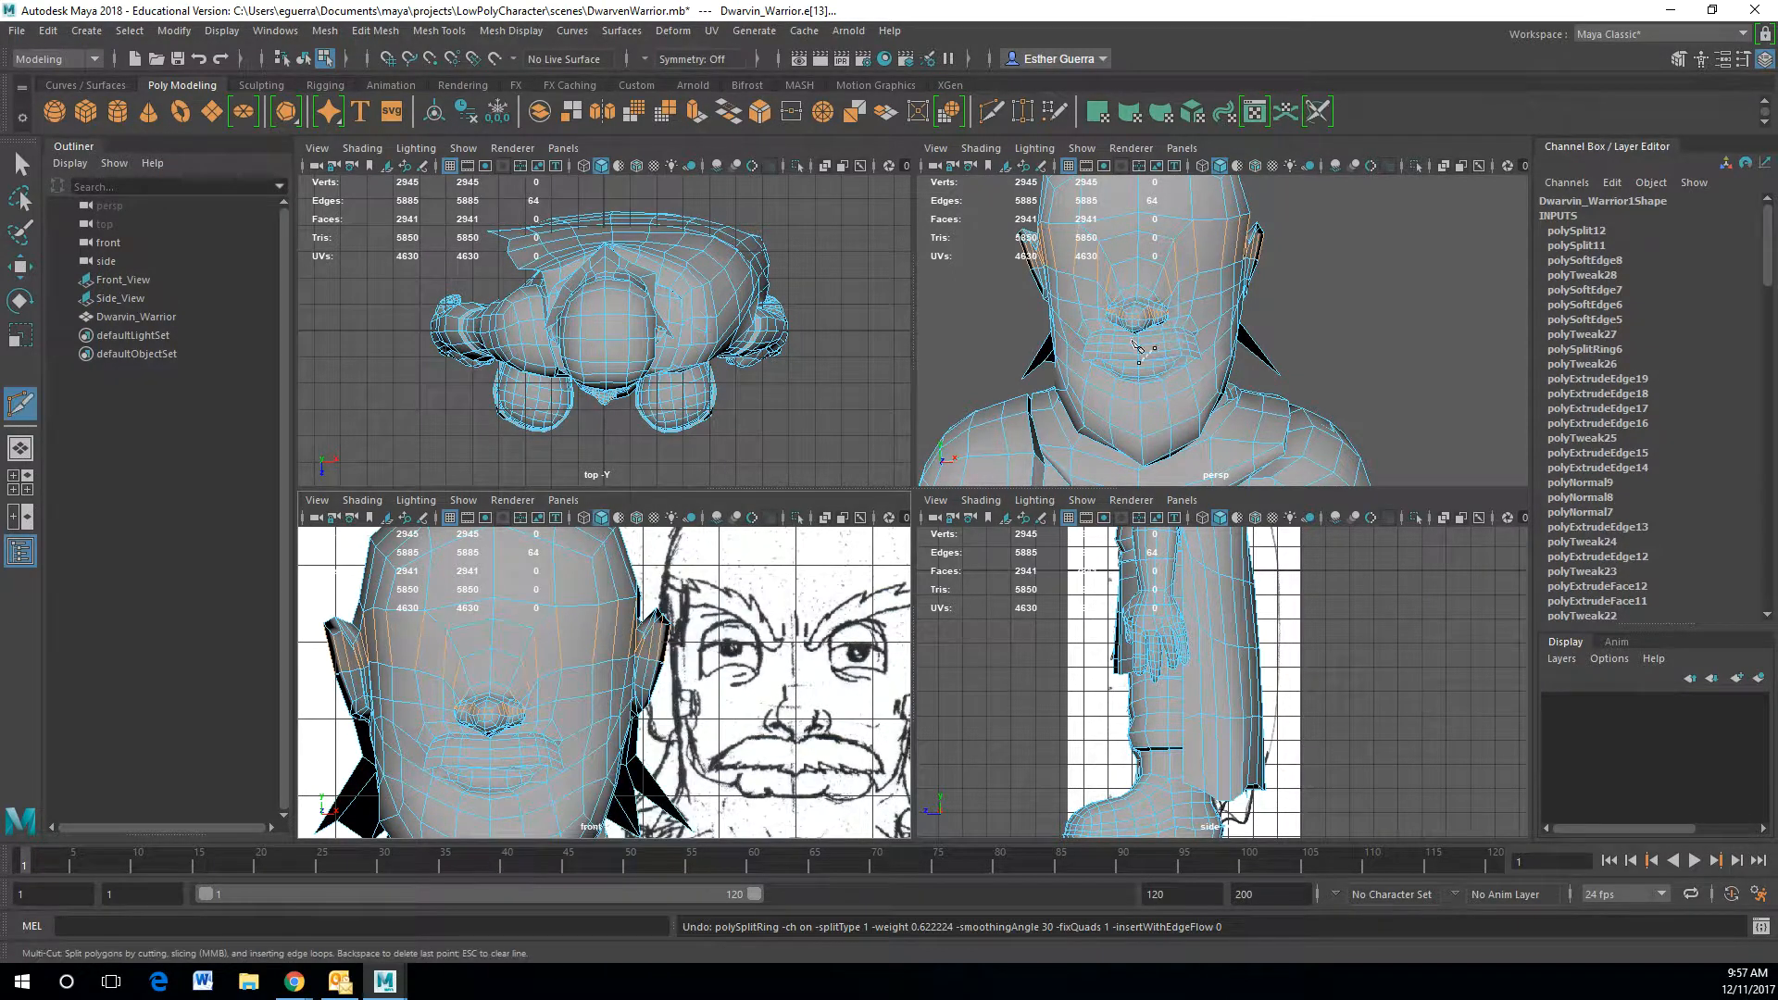
key(space)
scroll(1120, 360, up, 3)
alt+drag(1088, 369, 865, 384)
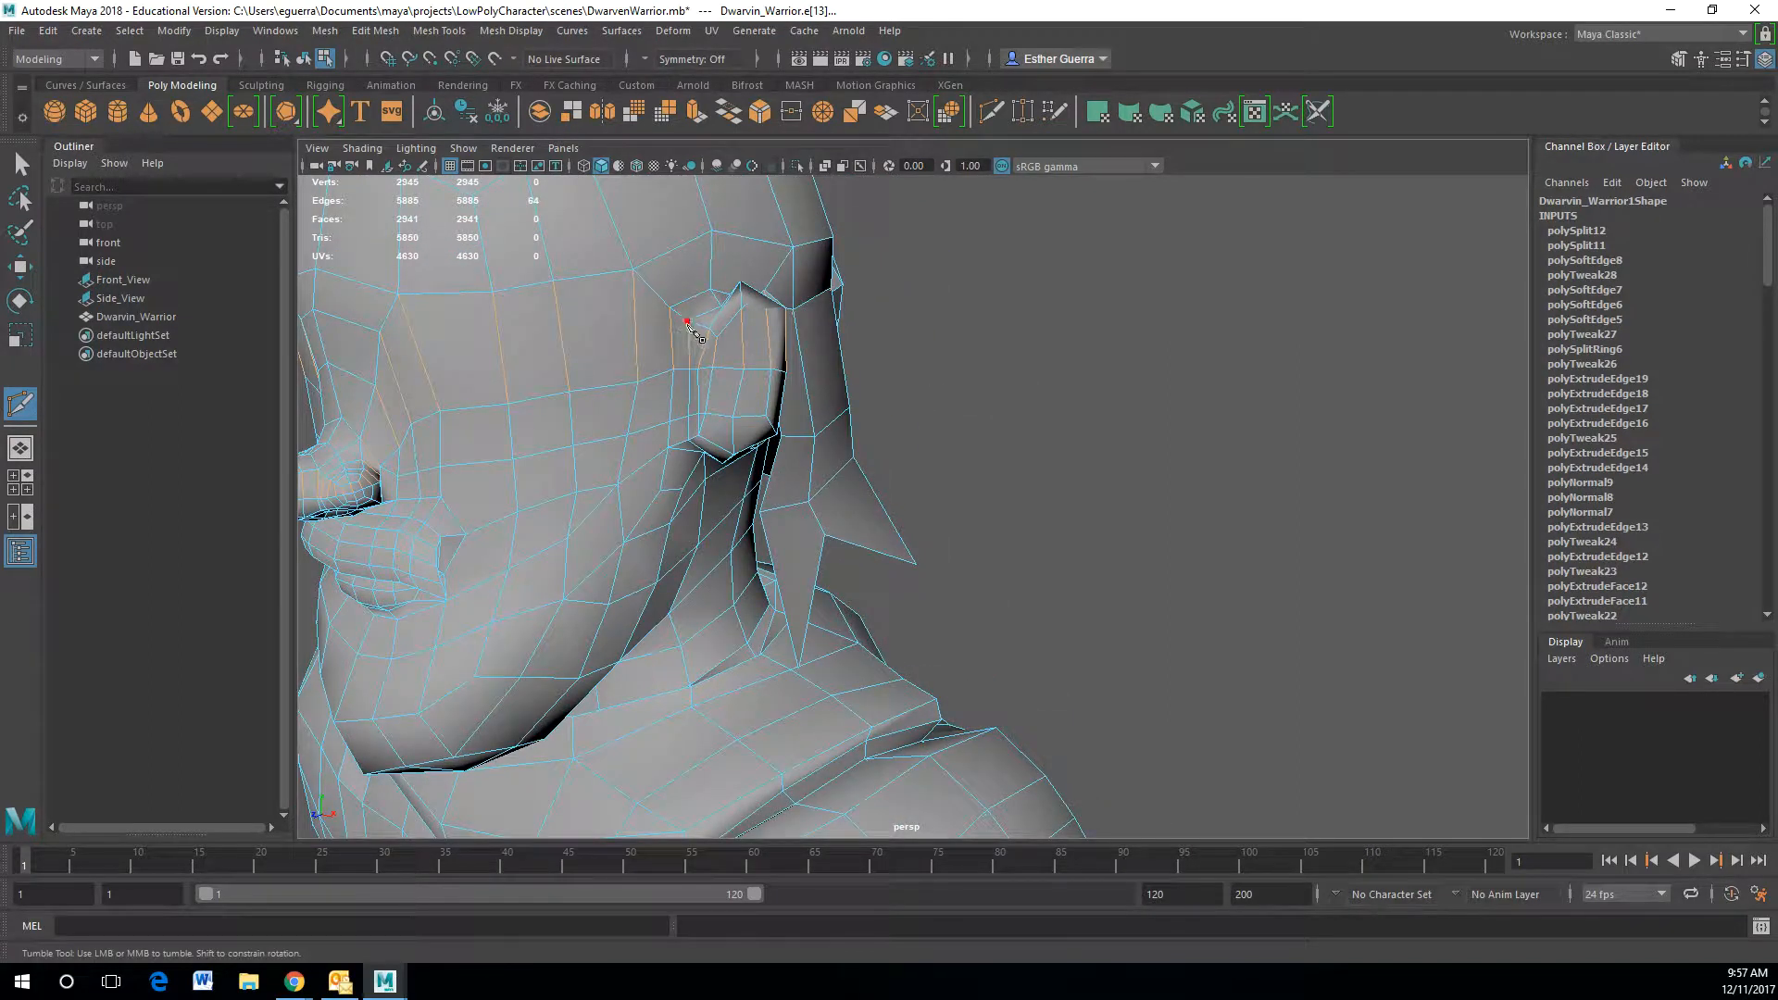
click(670, 308)
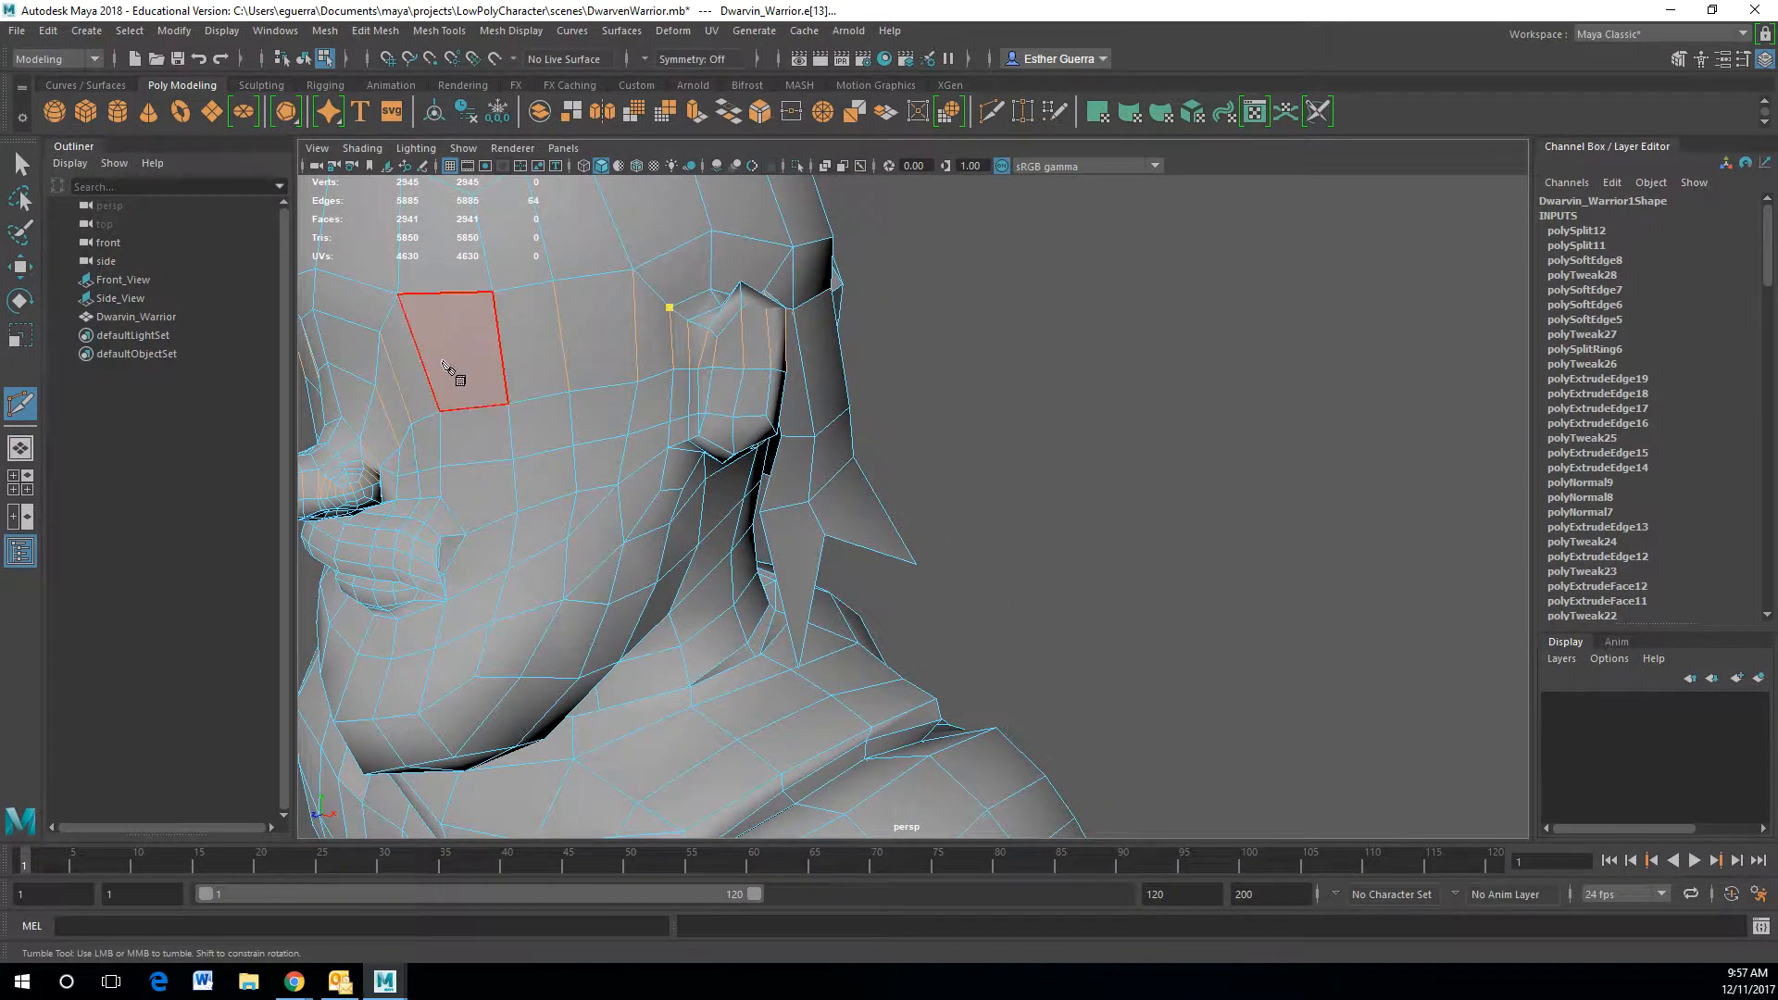
click(418, 369)
alt+drag(419, 369, 673, 403)
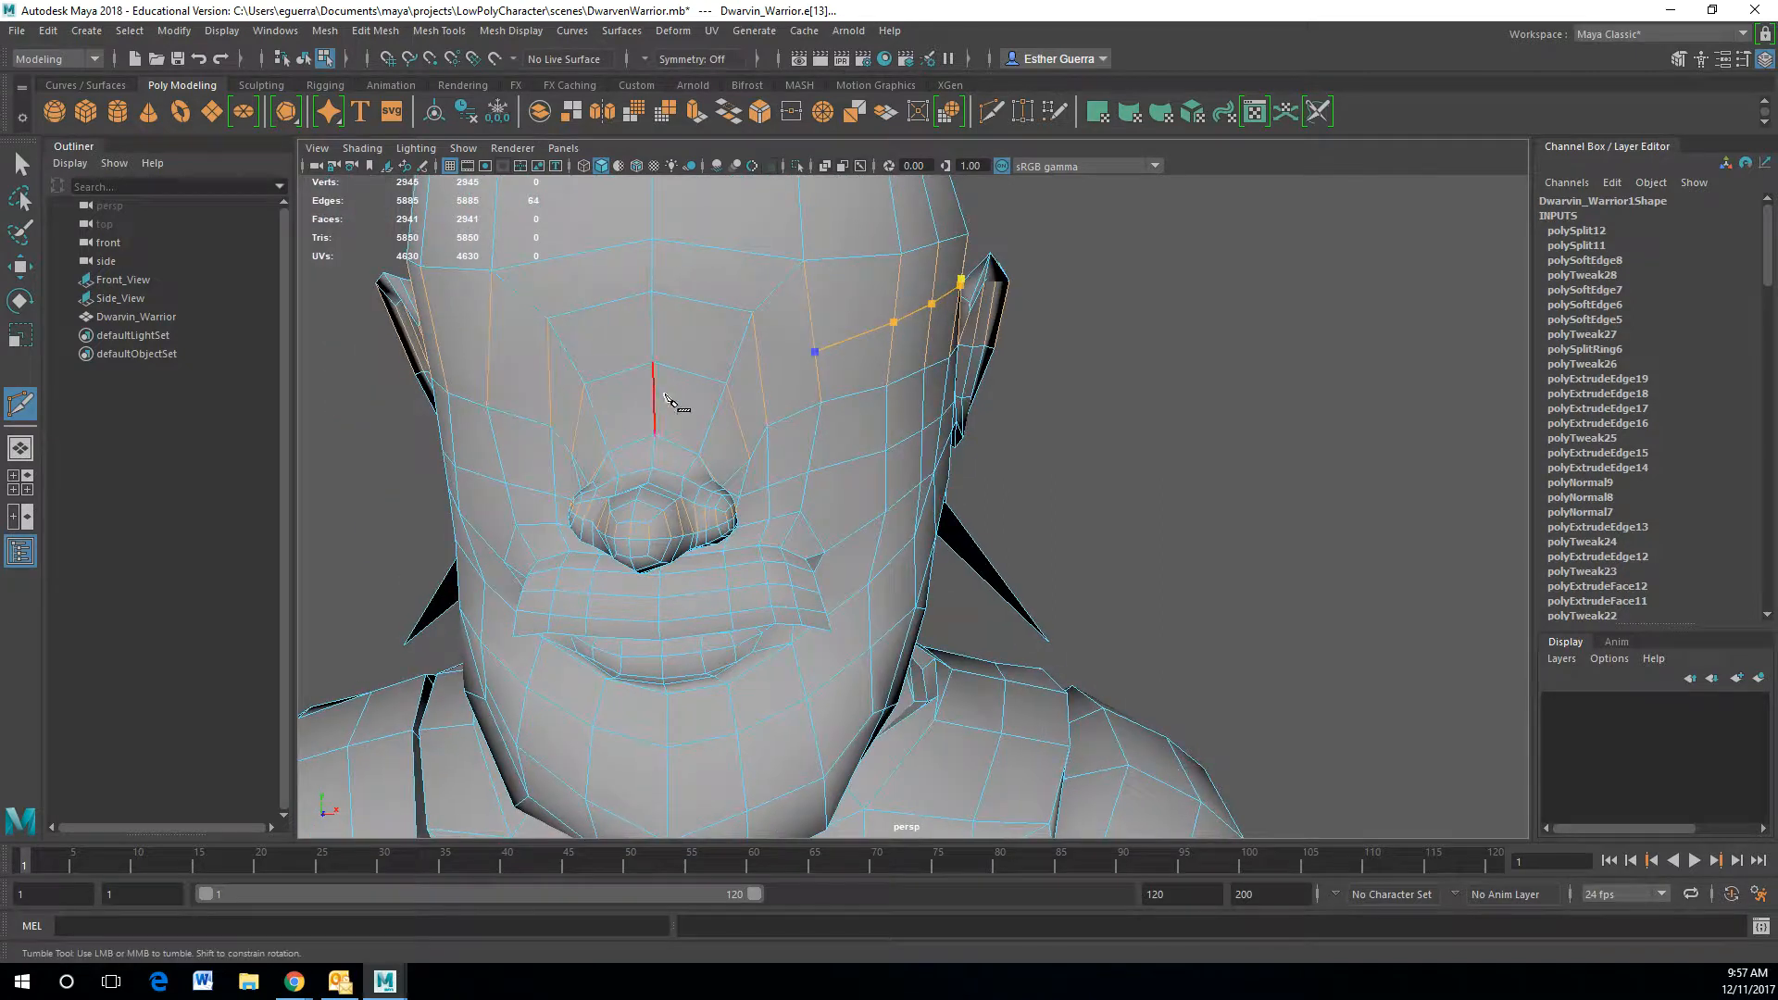
click(726, 384)
right_click(727, 389)
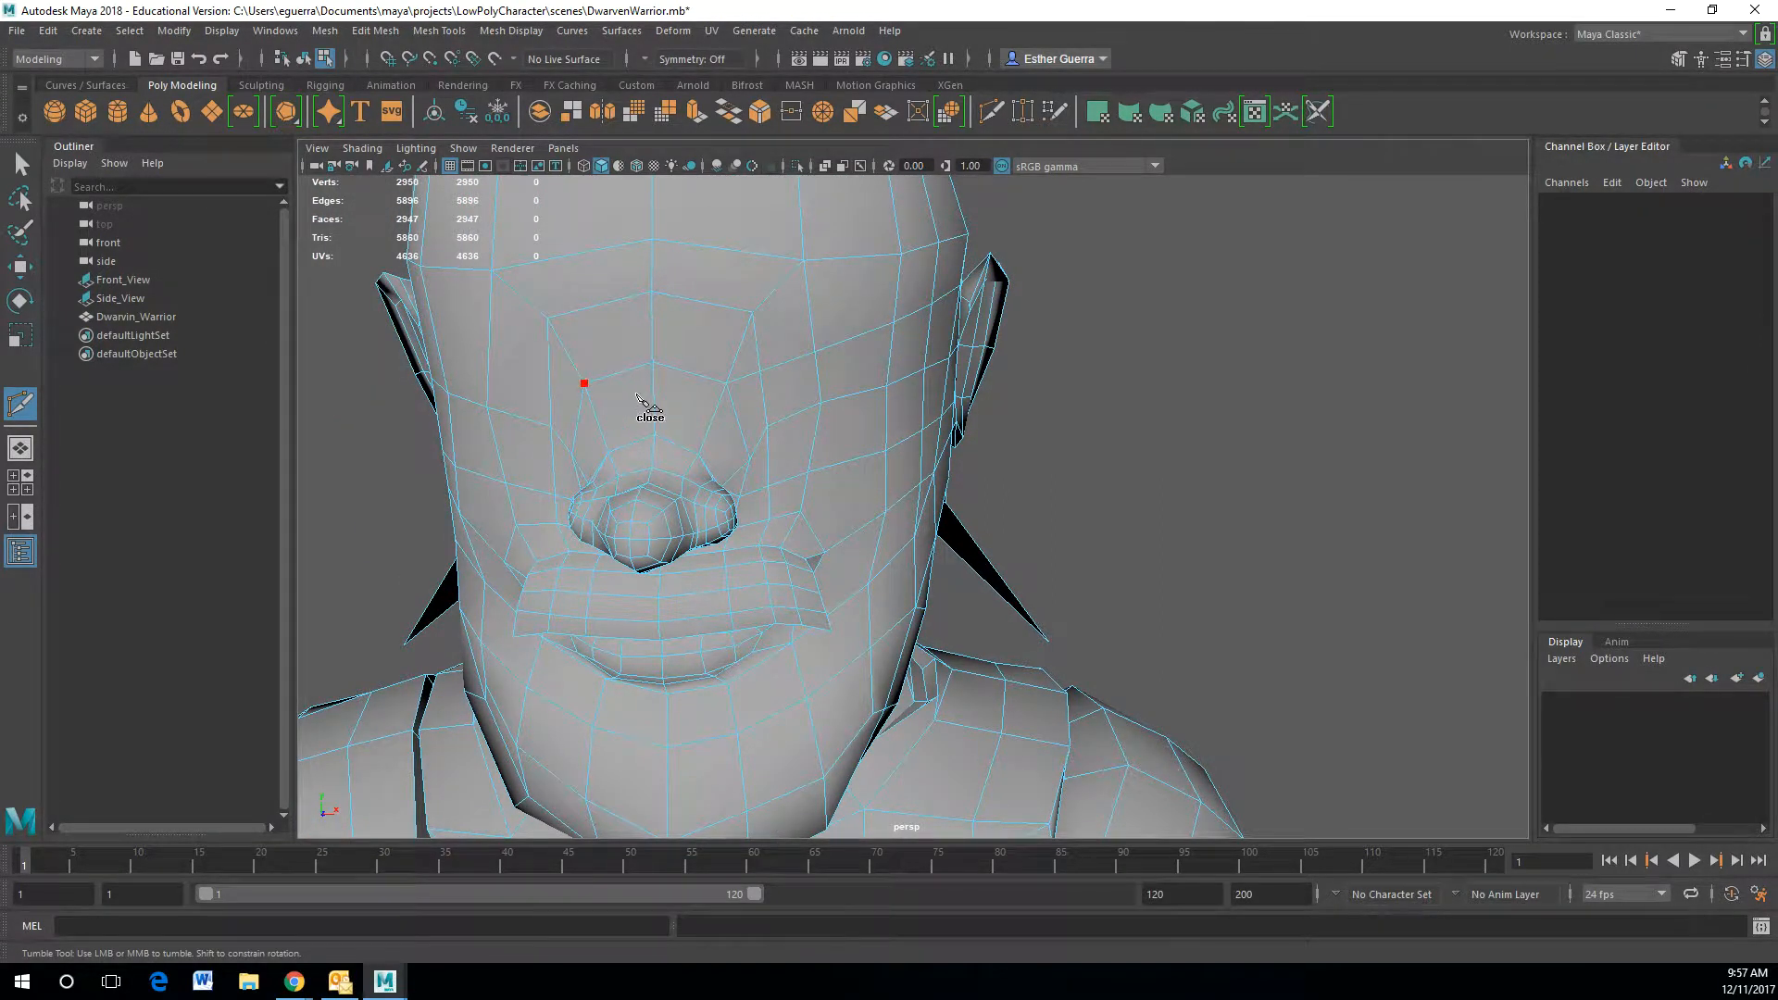
- Multi-Cut a matching eye-level line on the character's right side, from the upper side of the nose to the front of the ear
alt+drag(592, 393, 661, 399)
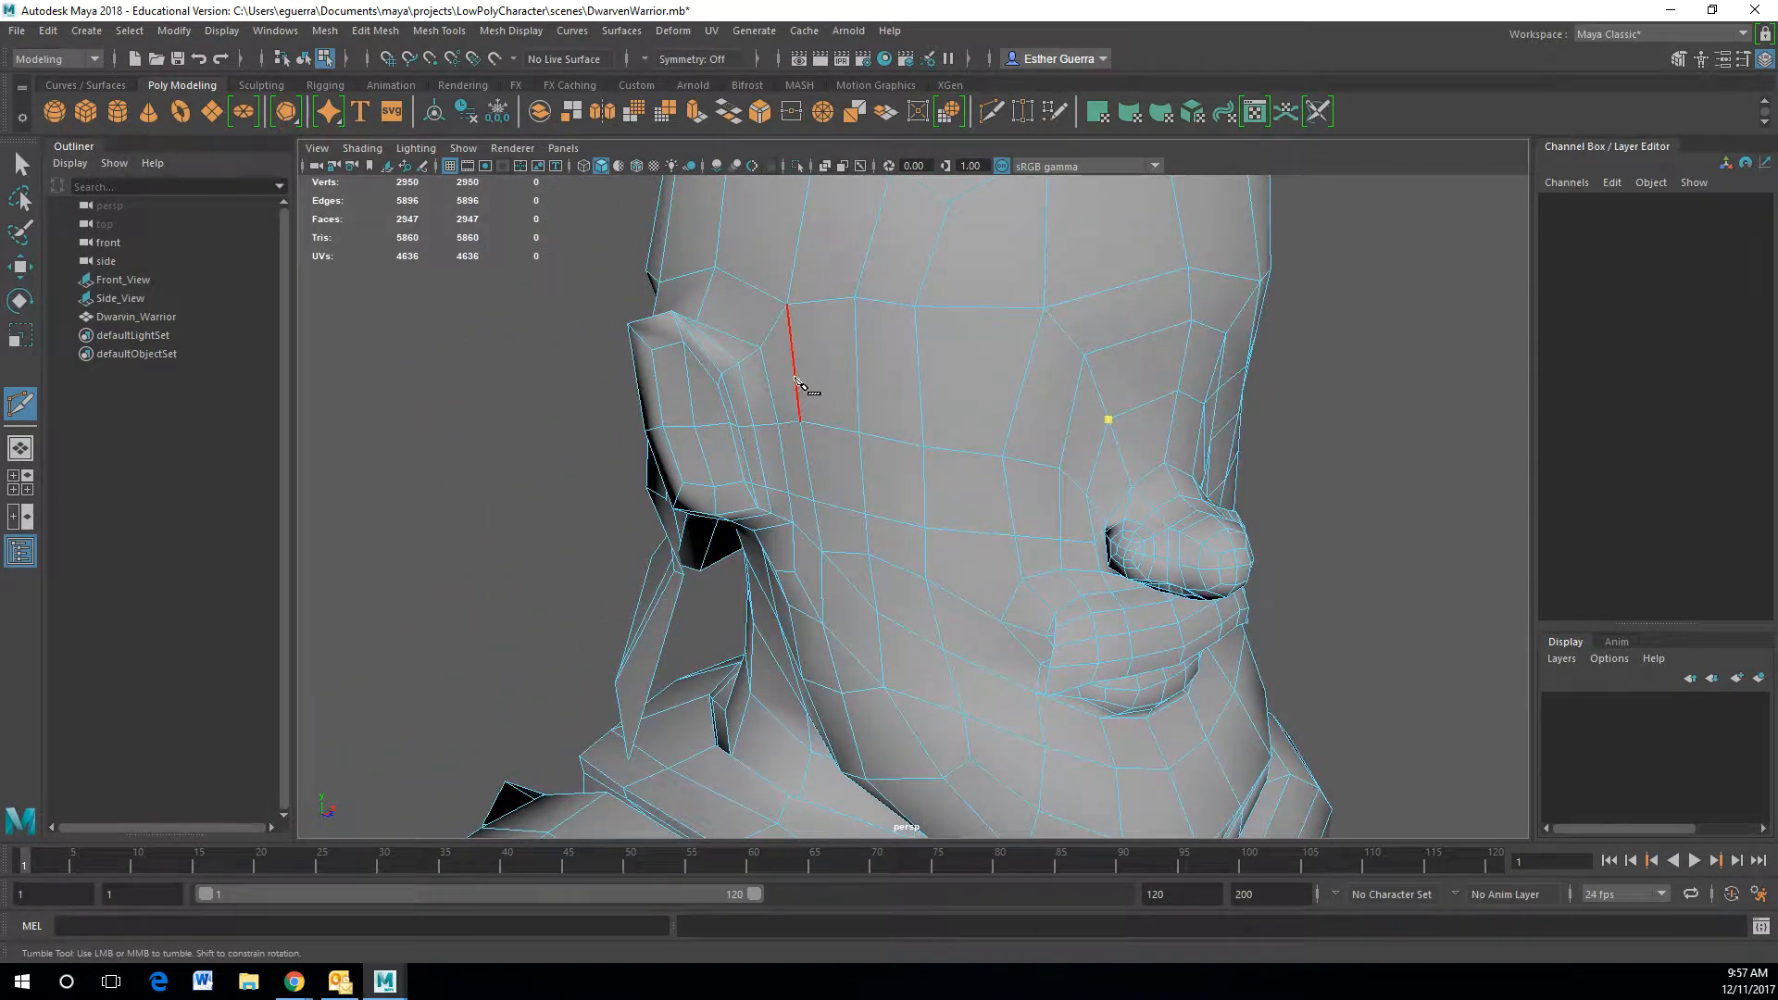
click(795, 374)
key(Return)
alt+drag(793, 385, 995, 426)
- Paint-select the faces covering both eye areas in the front view
key(space)
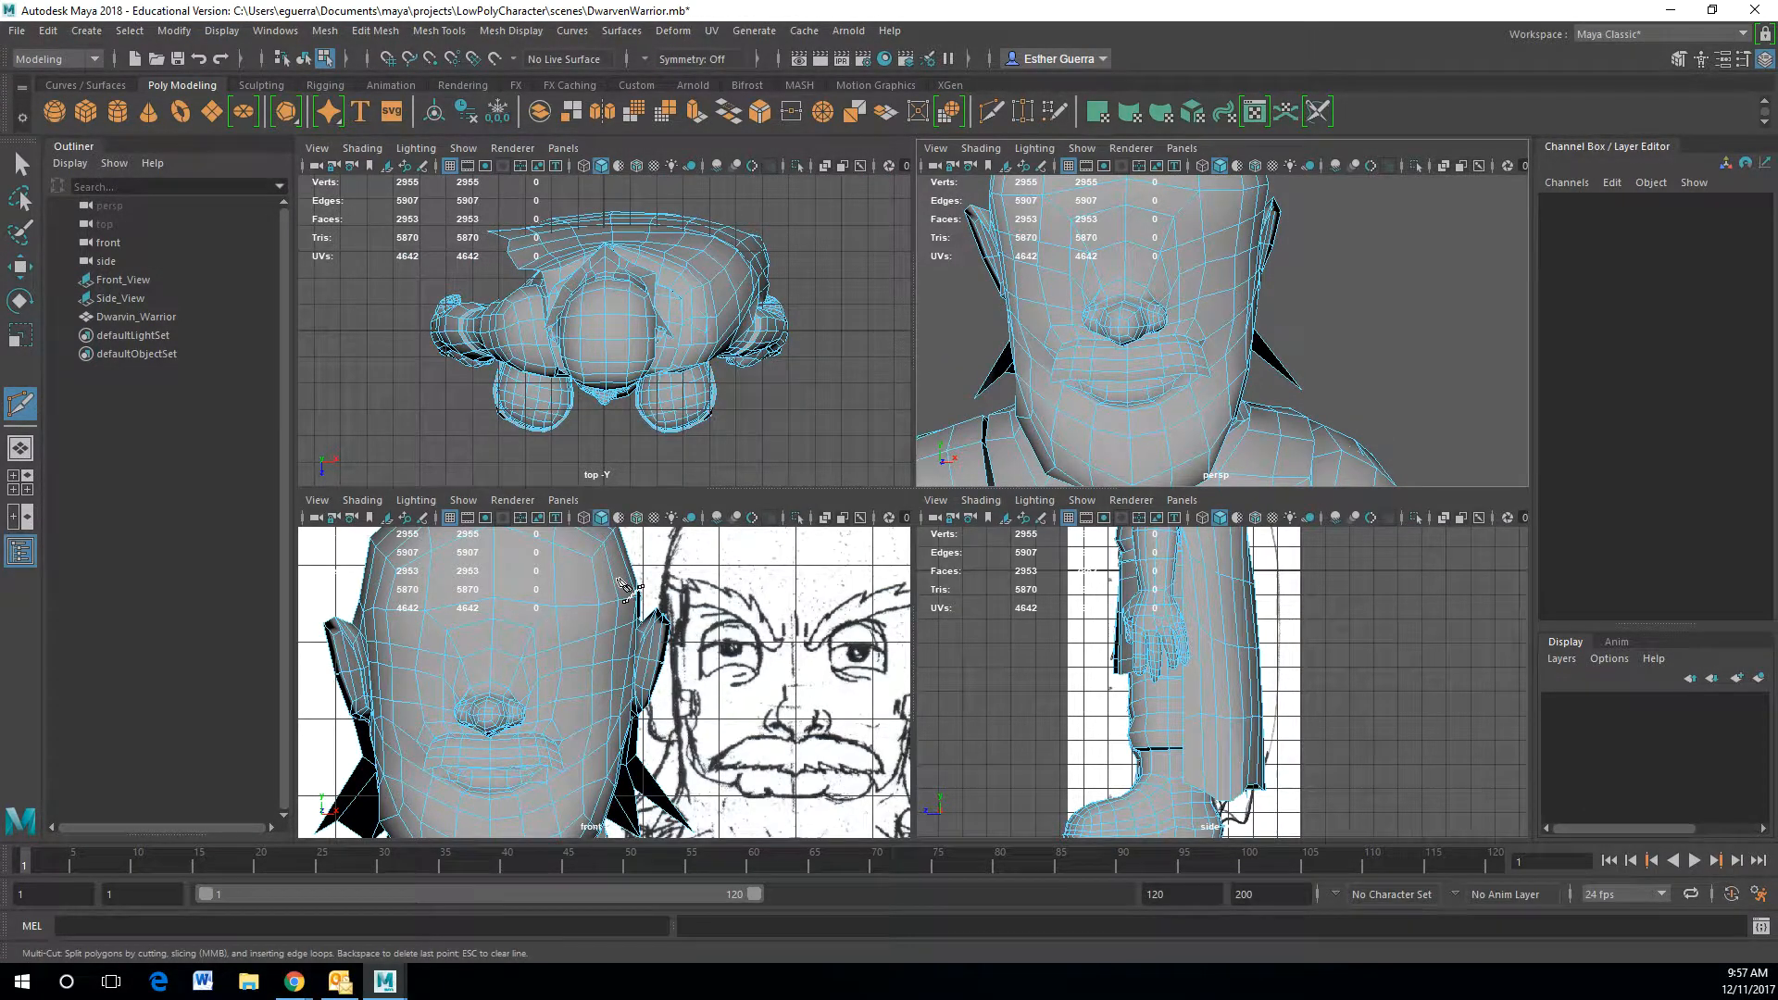
key(w)
right_drag(568, 639, 562, 497)
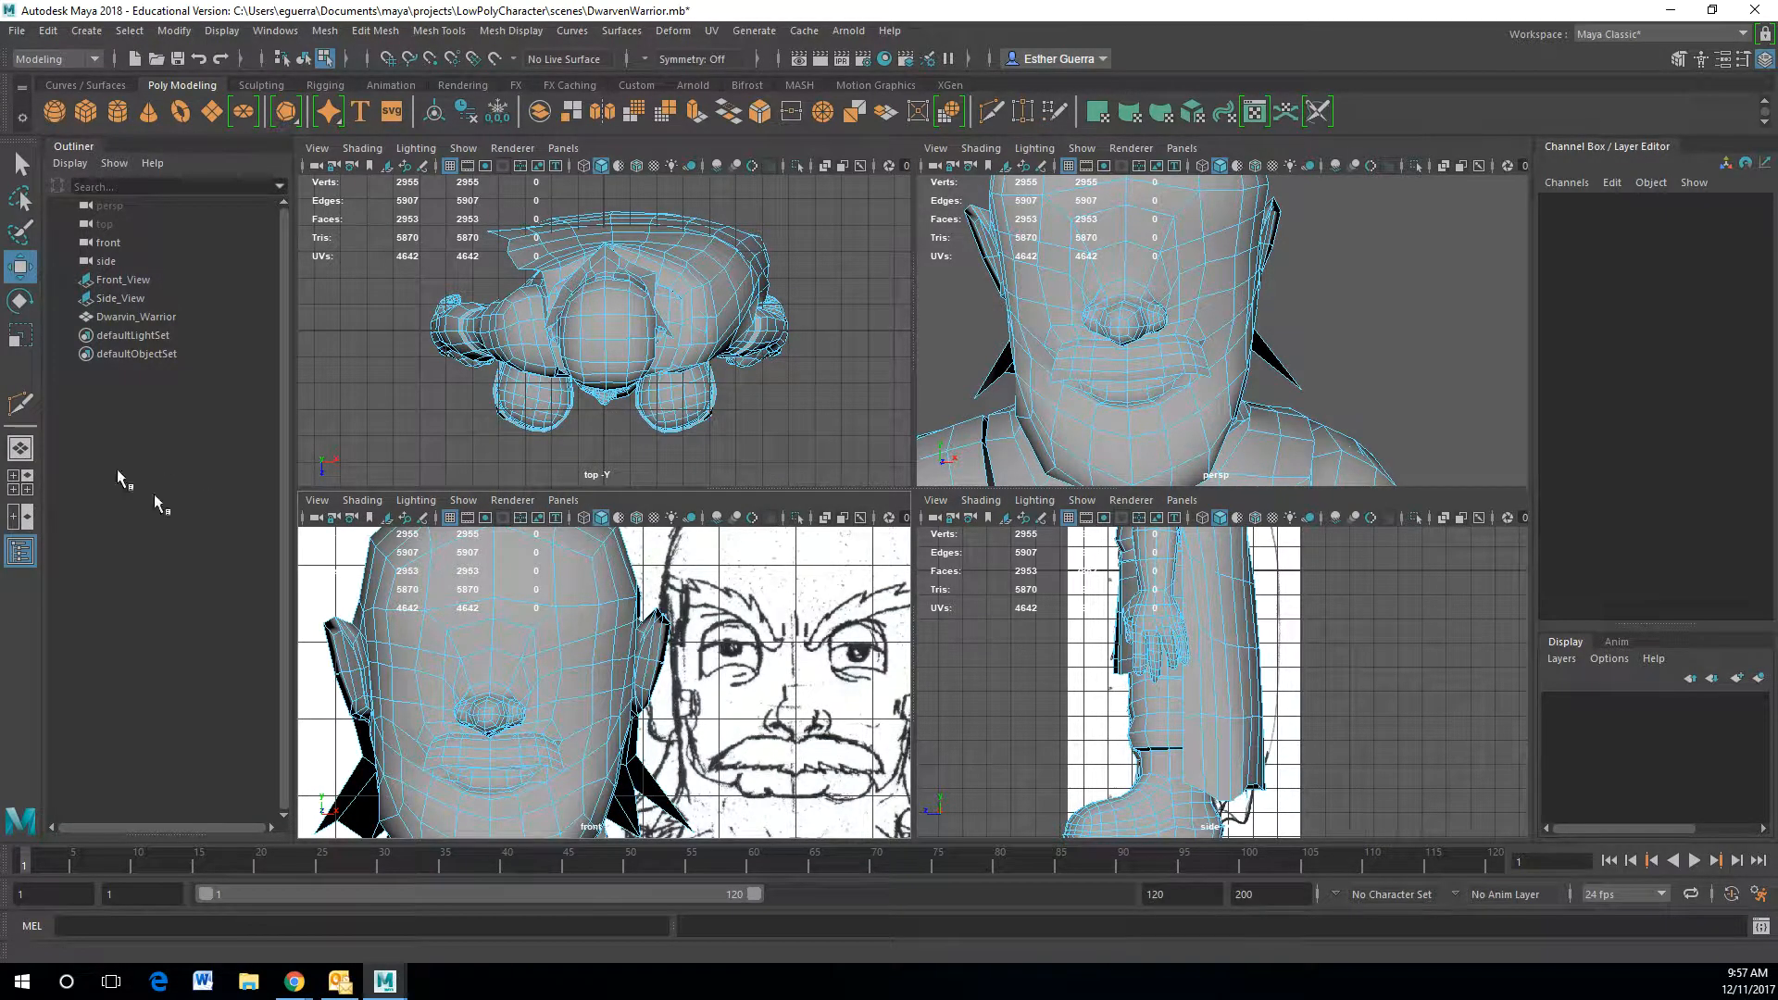
click(22, 233)
mouse_move(616, 613)
mouse_down()
mouse_move(556, 632)
mouse_move(576, 629)
mouse_up()
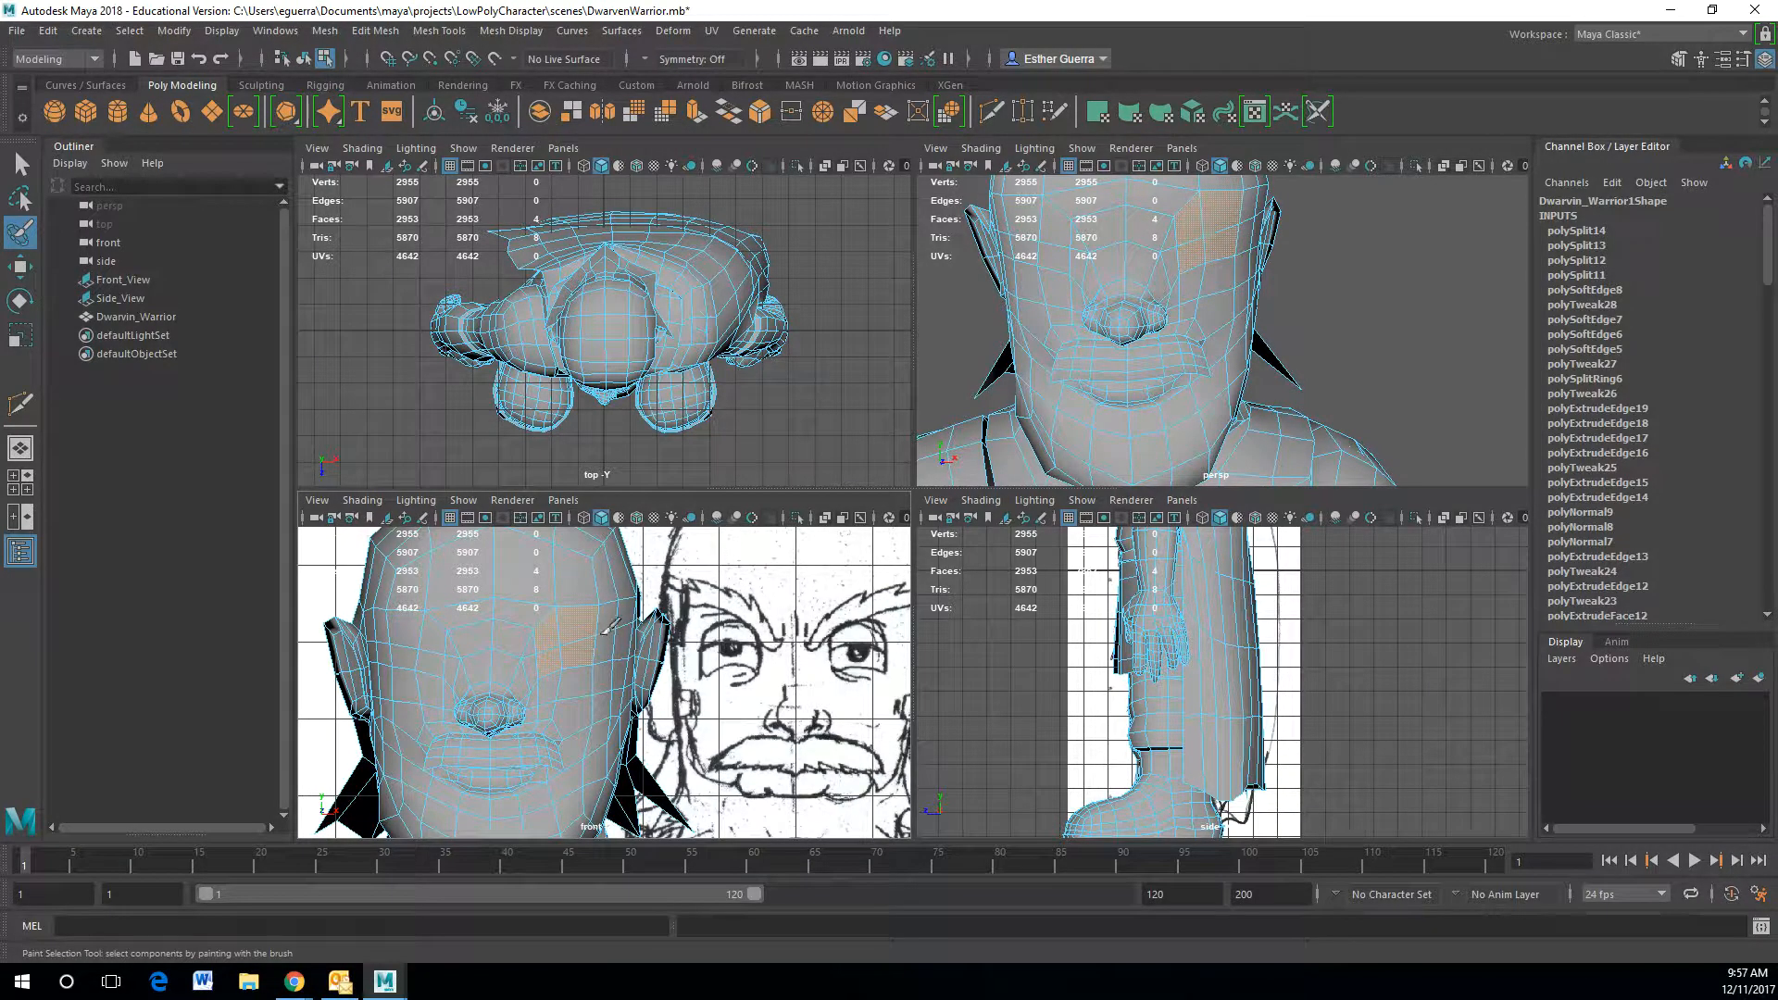
drag(594, 655, 602, 621)
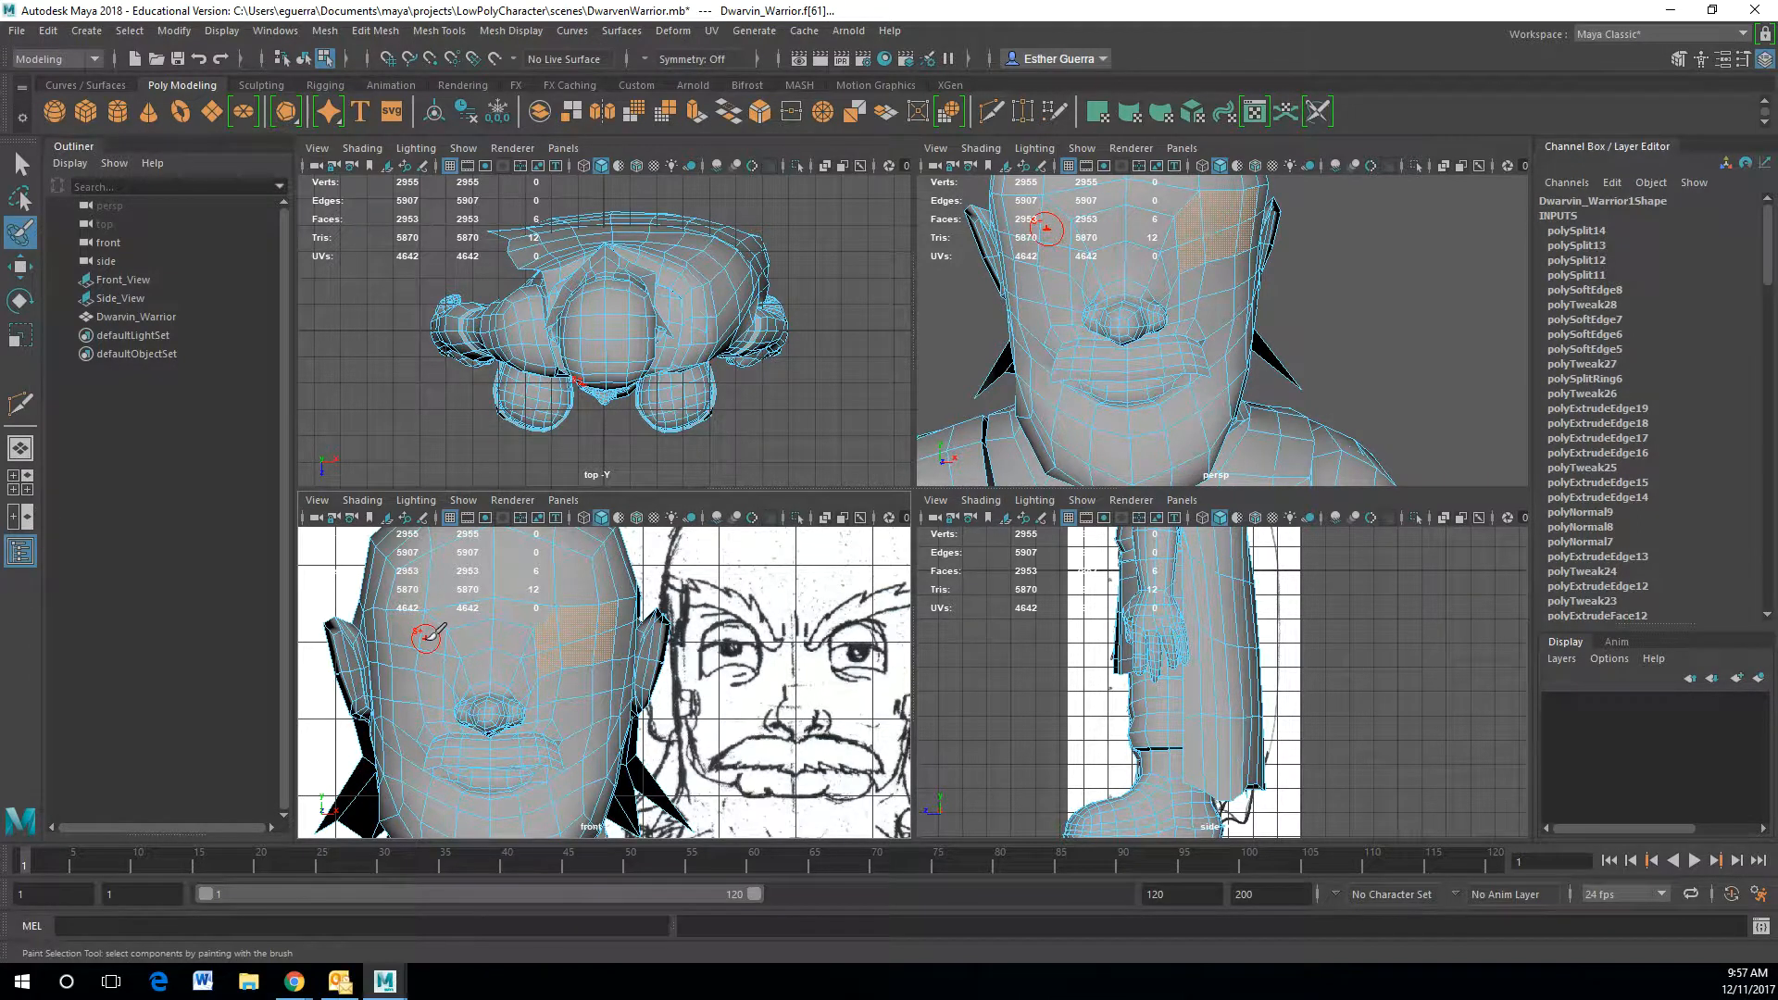
drag(426, 638, 387, 651)
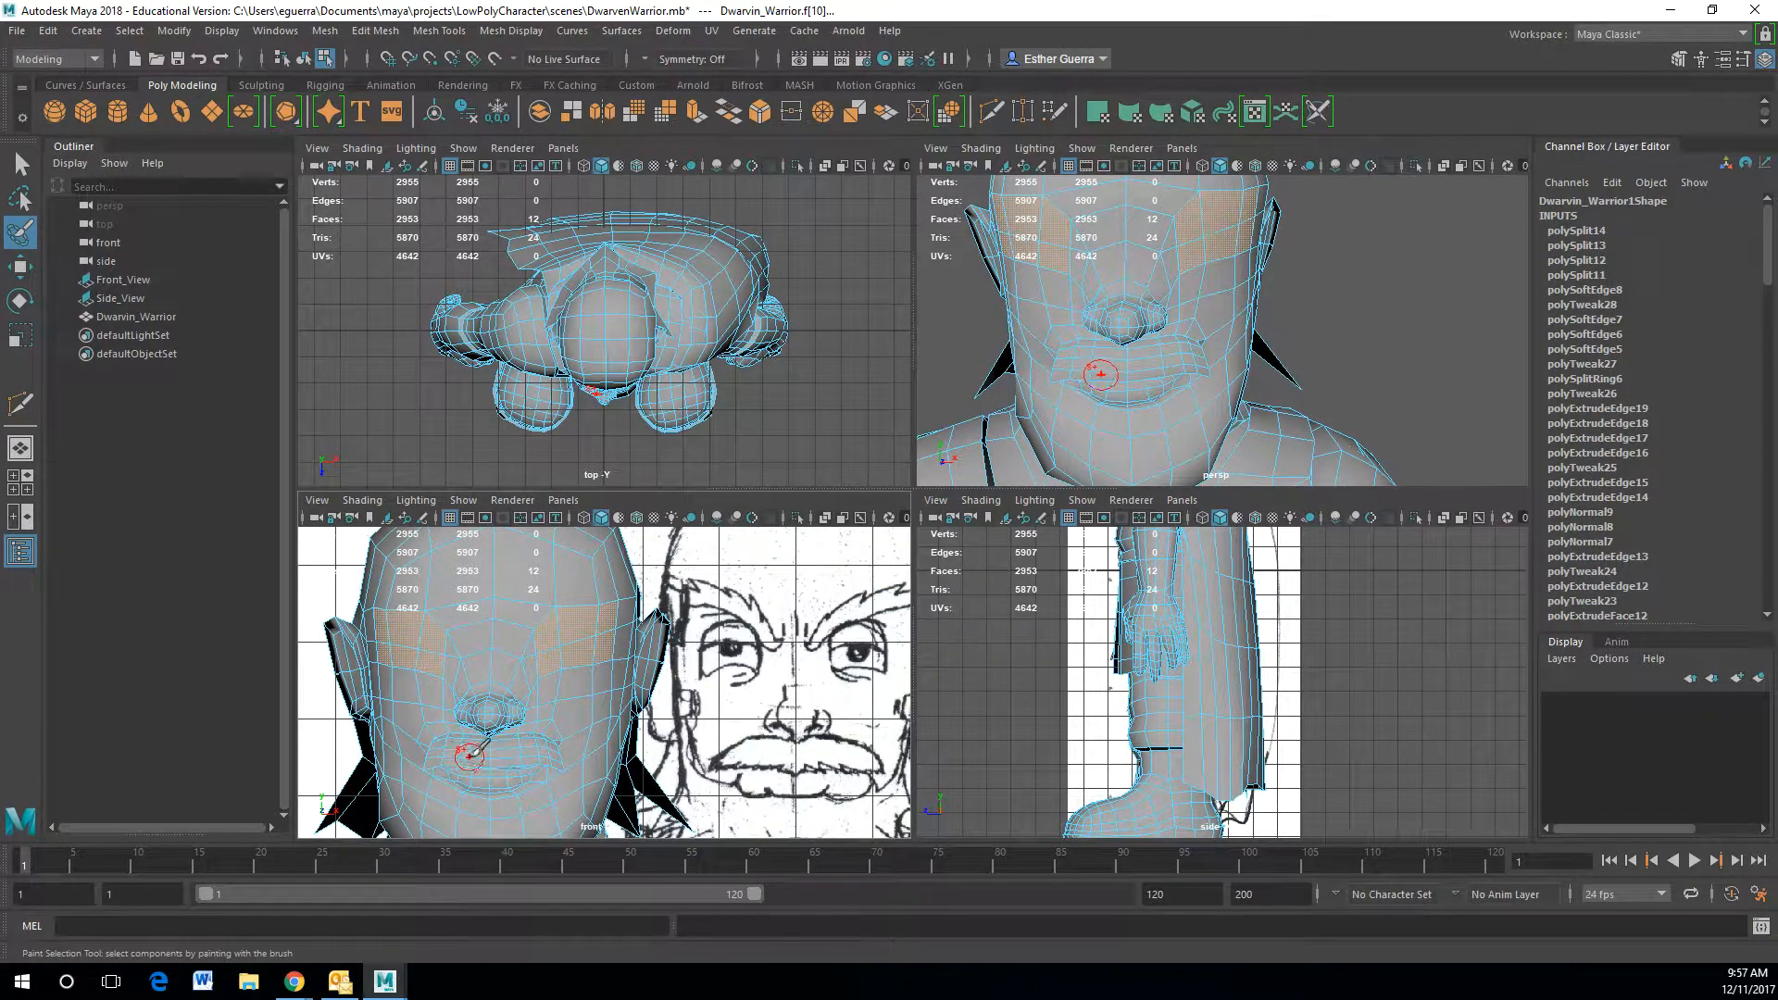
drag(469, 666, 457, 662)
- Move two vertices beside the bridge of the nose, on the character's right side, down closer to the nose
key(w)
right_drag(568, 642, 487, 434)
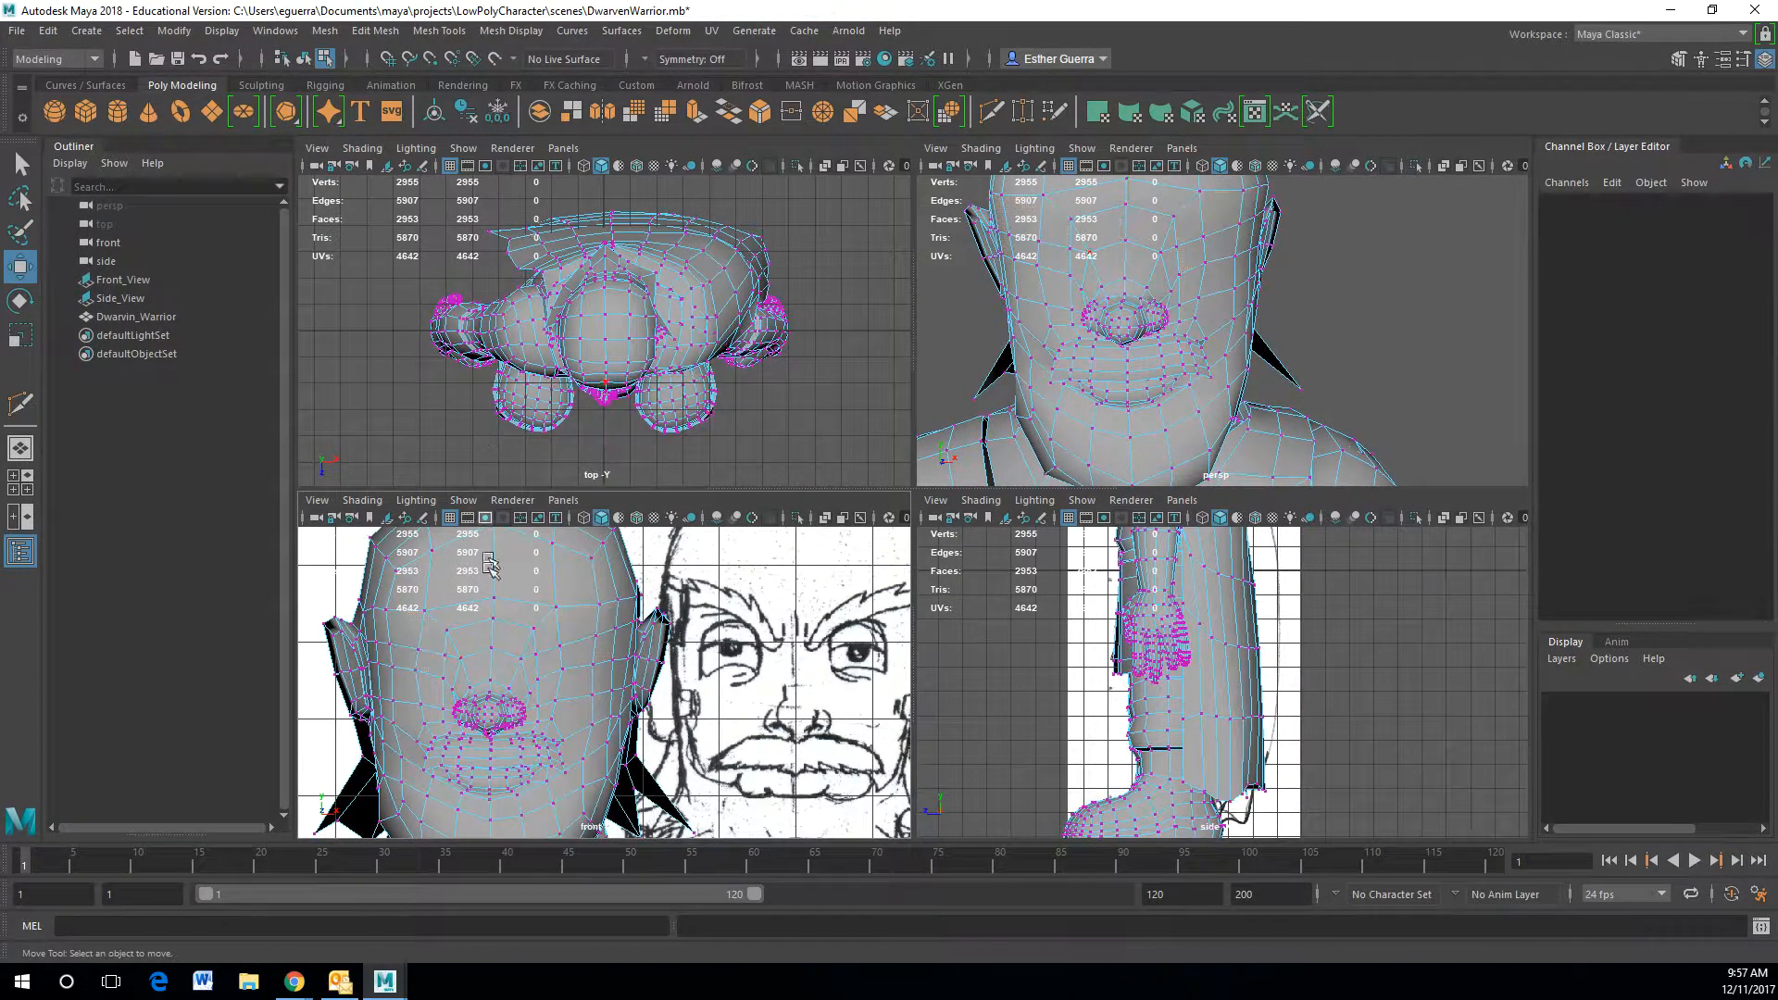
click(461, 663)
drag(462, 663, 459, 695)
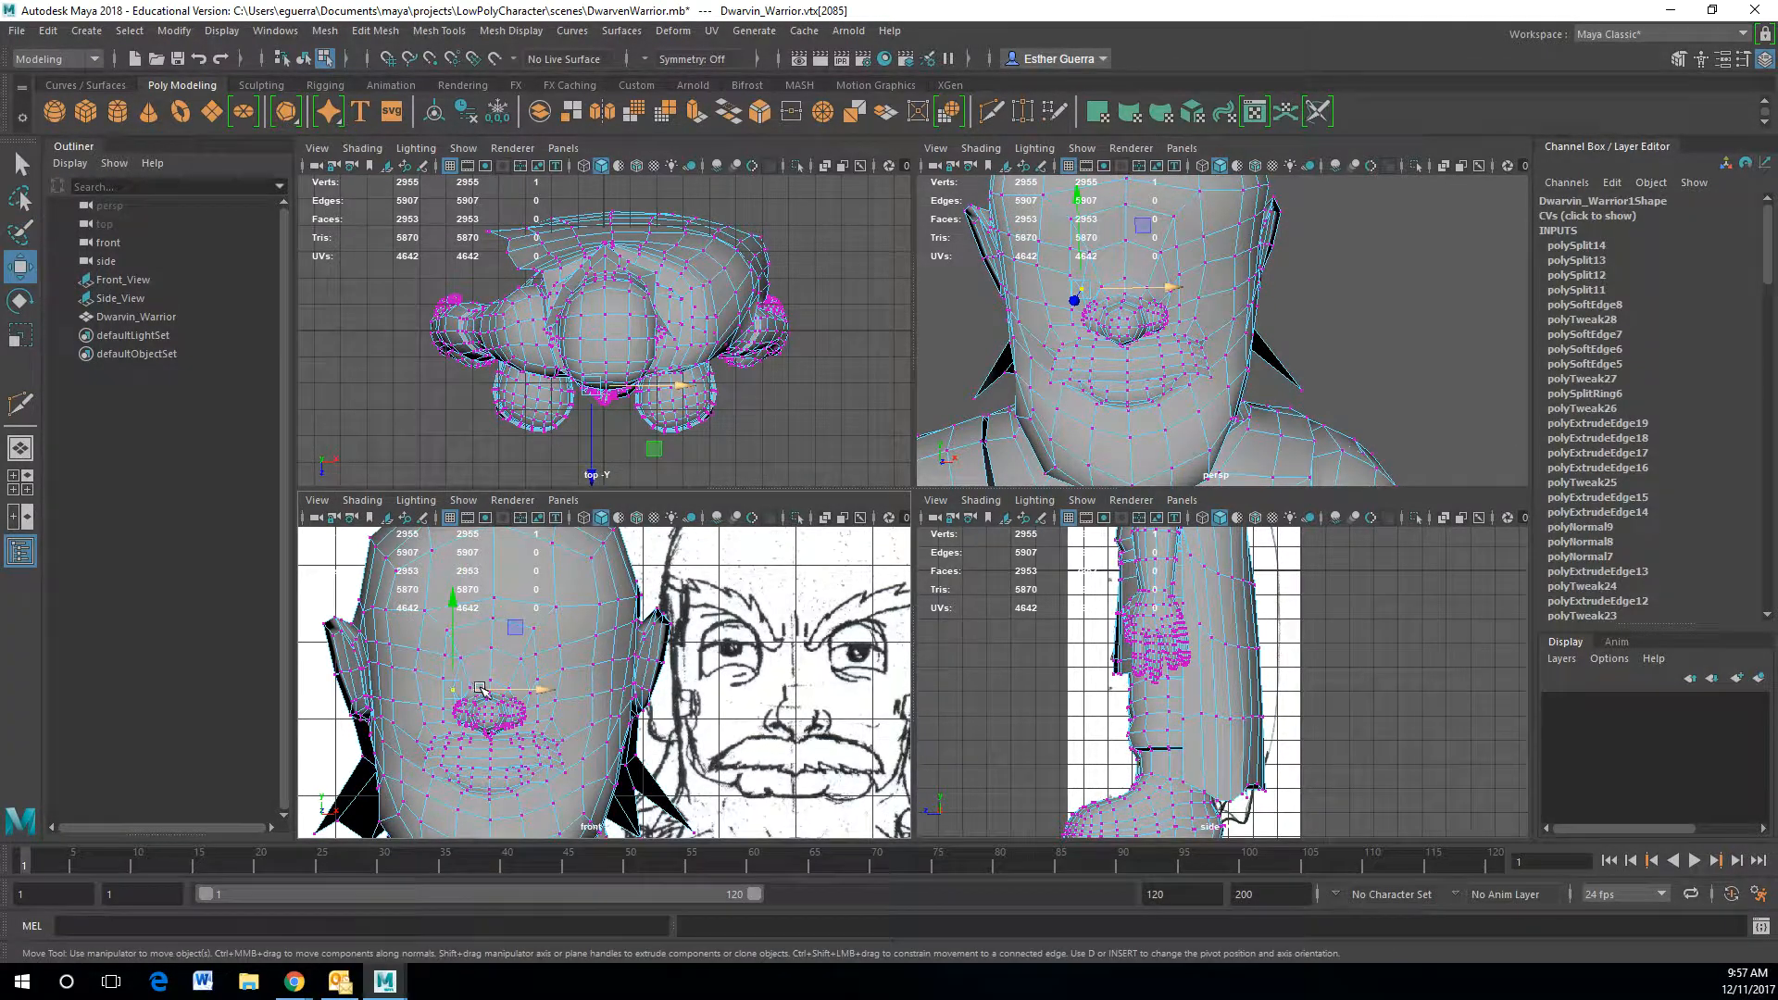
click(447, 654)
click(444, 686)
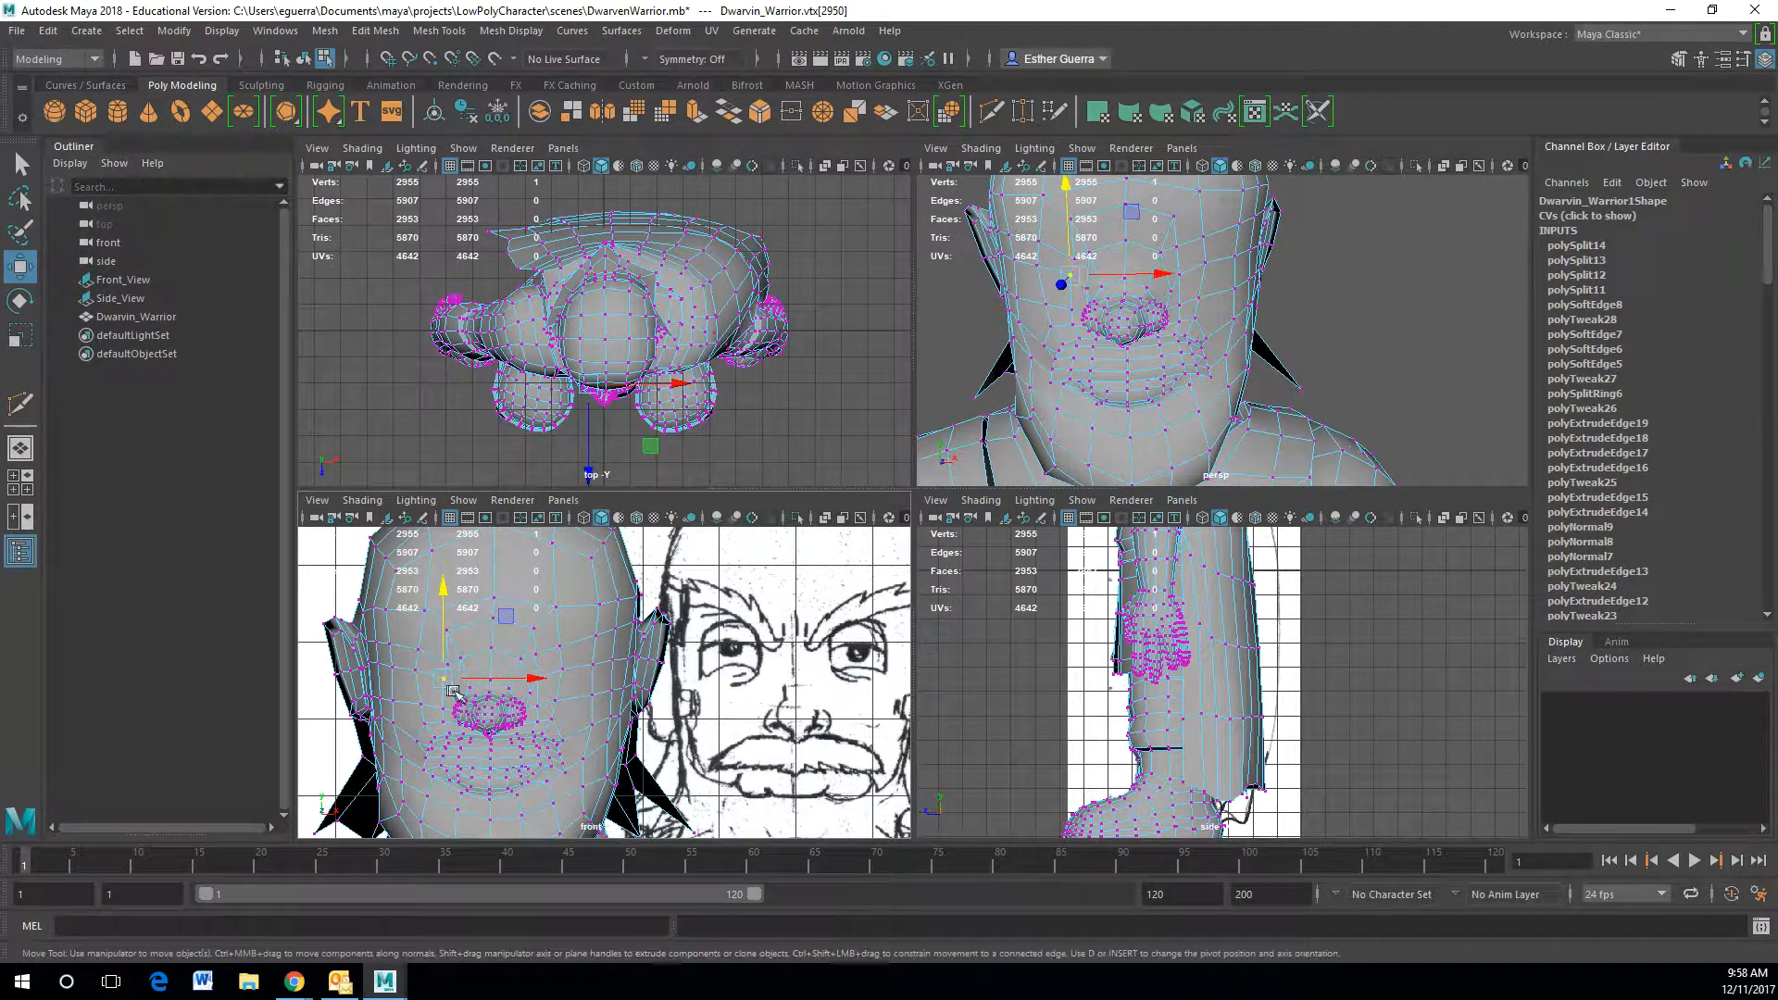
drag(442, 661, 480, 688)
- Raise the eye area slightly on the face by adjusting vertices near the inner eye, and return to the selected eye faces
right_click(435, 639)
click(434, 499)
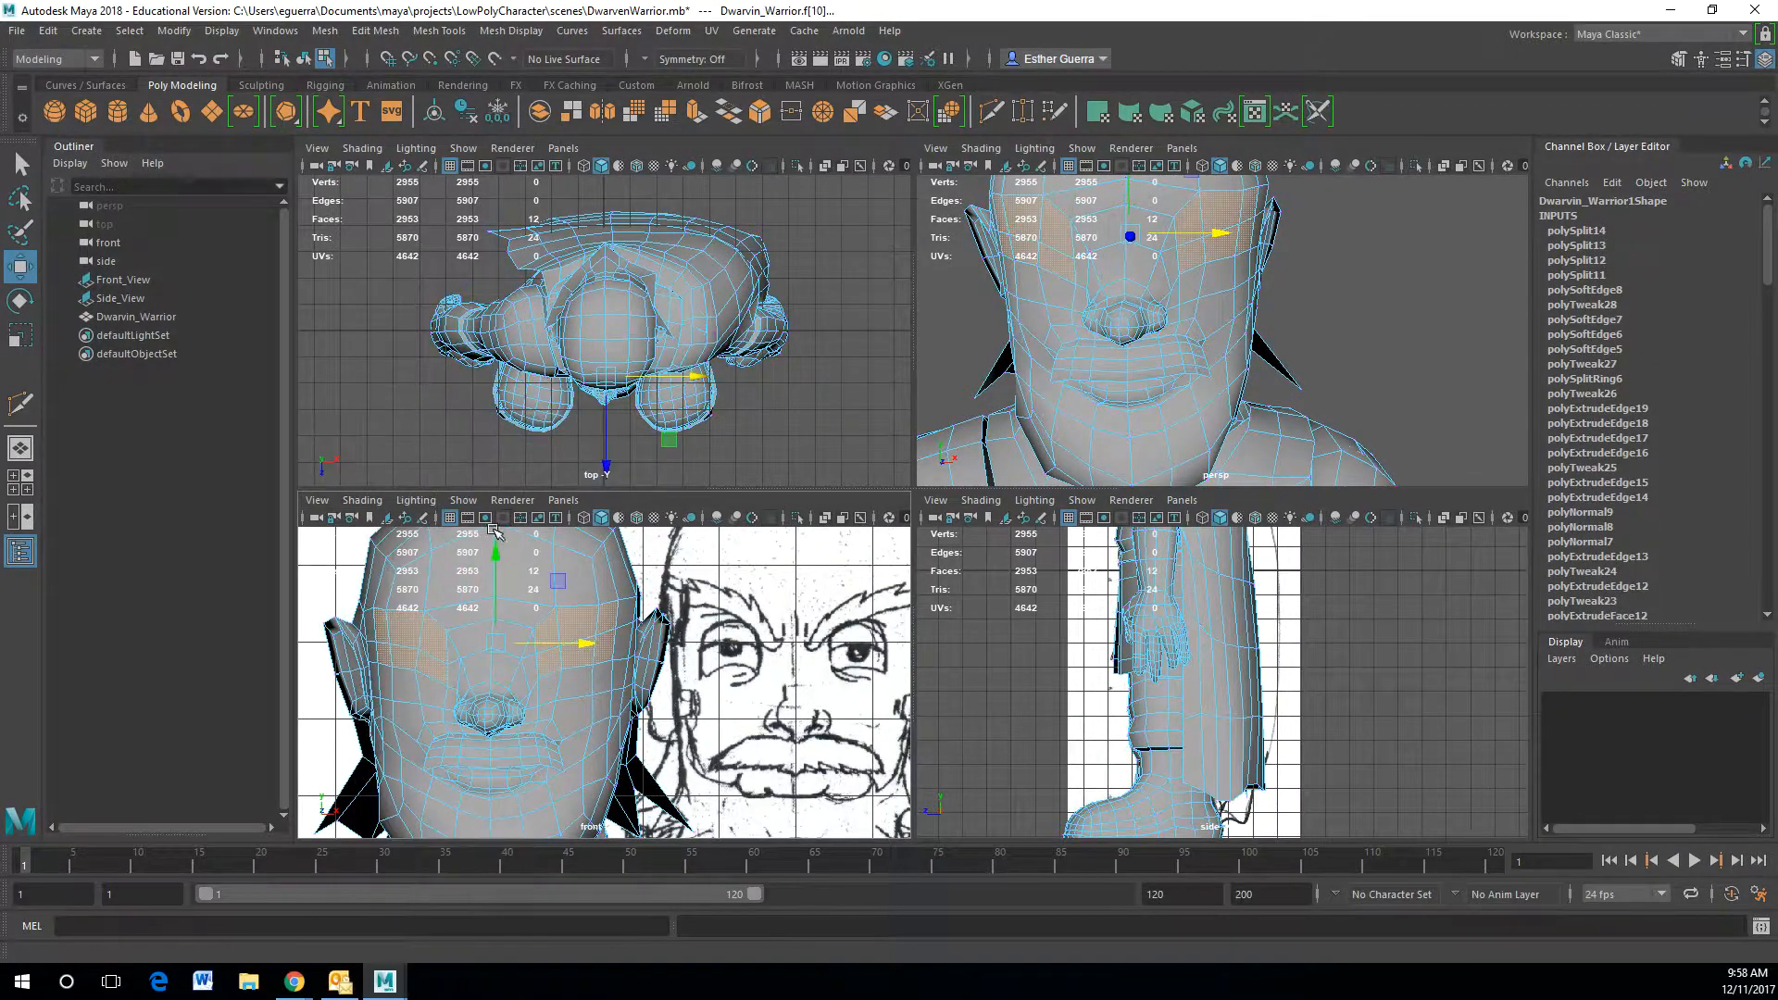
right_drag(444, 688, 351, 463)
drag(448, 655, 446, 648)
right_drag(415, 645, 415, 489)
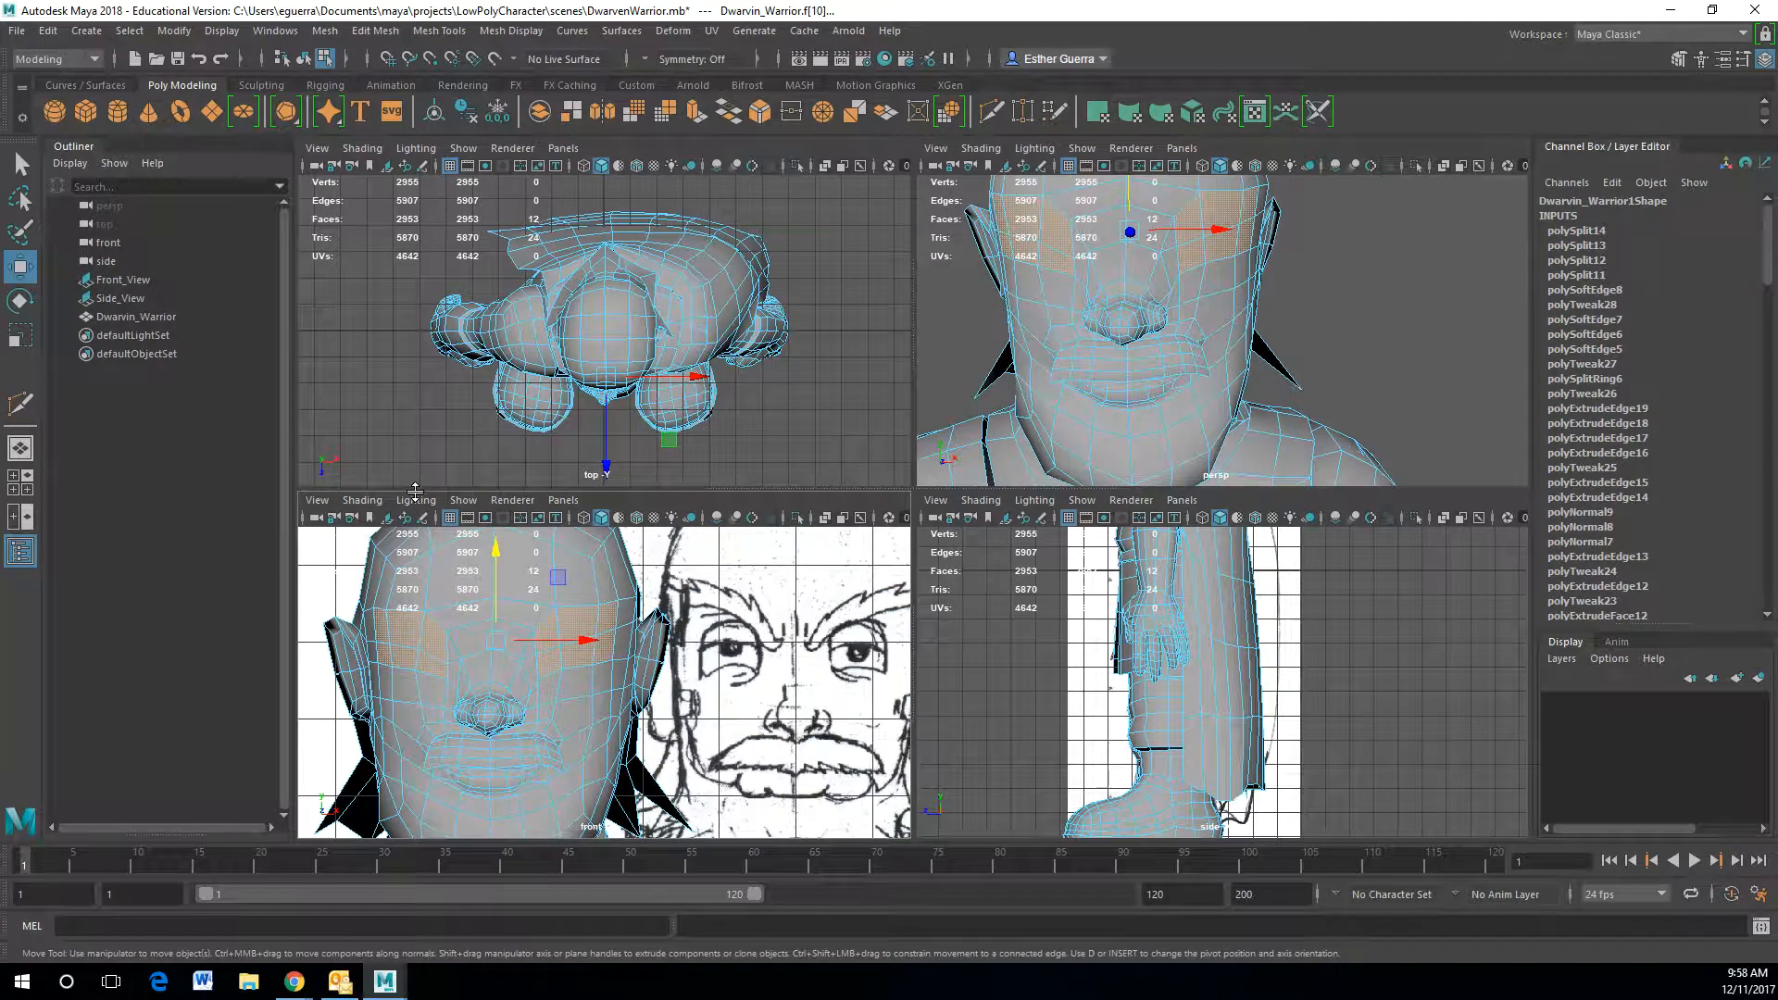
- Raise a vertex slightly at the outer upper edge of the eye area on the character's right side, and return to the selected eye faces
right_drag(393, 600, 329, 442)
click(392, 609)
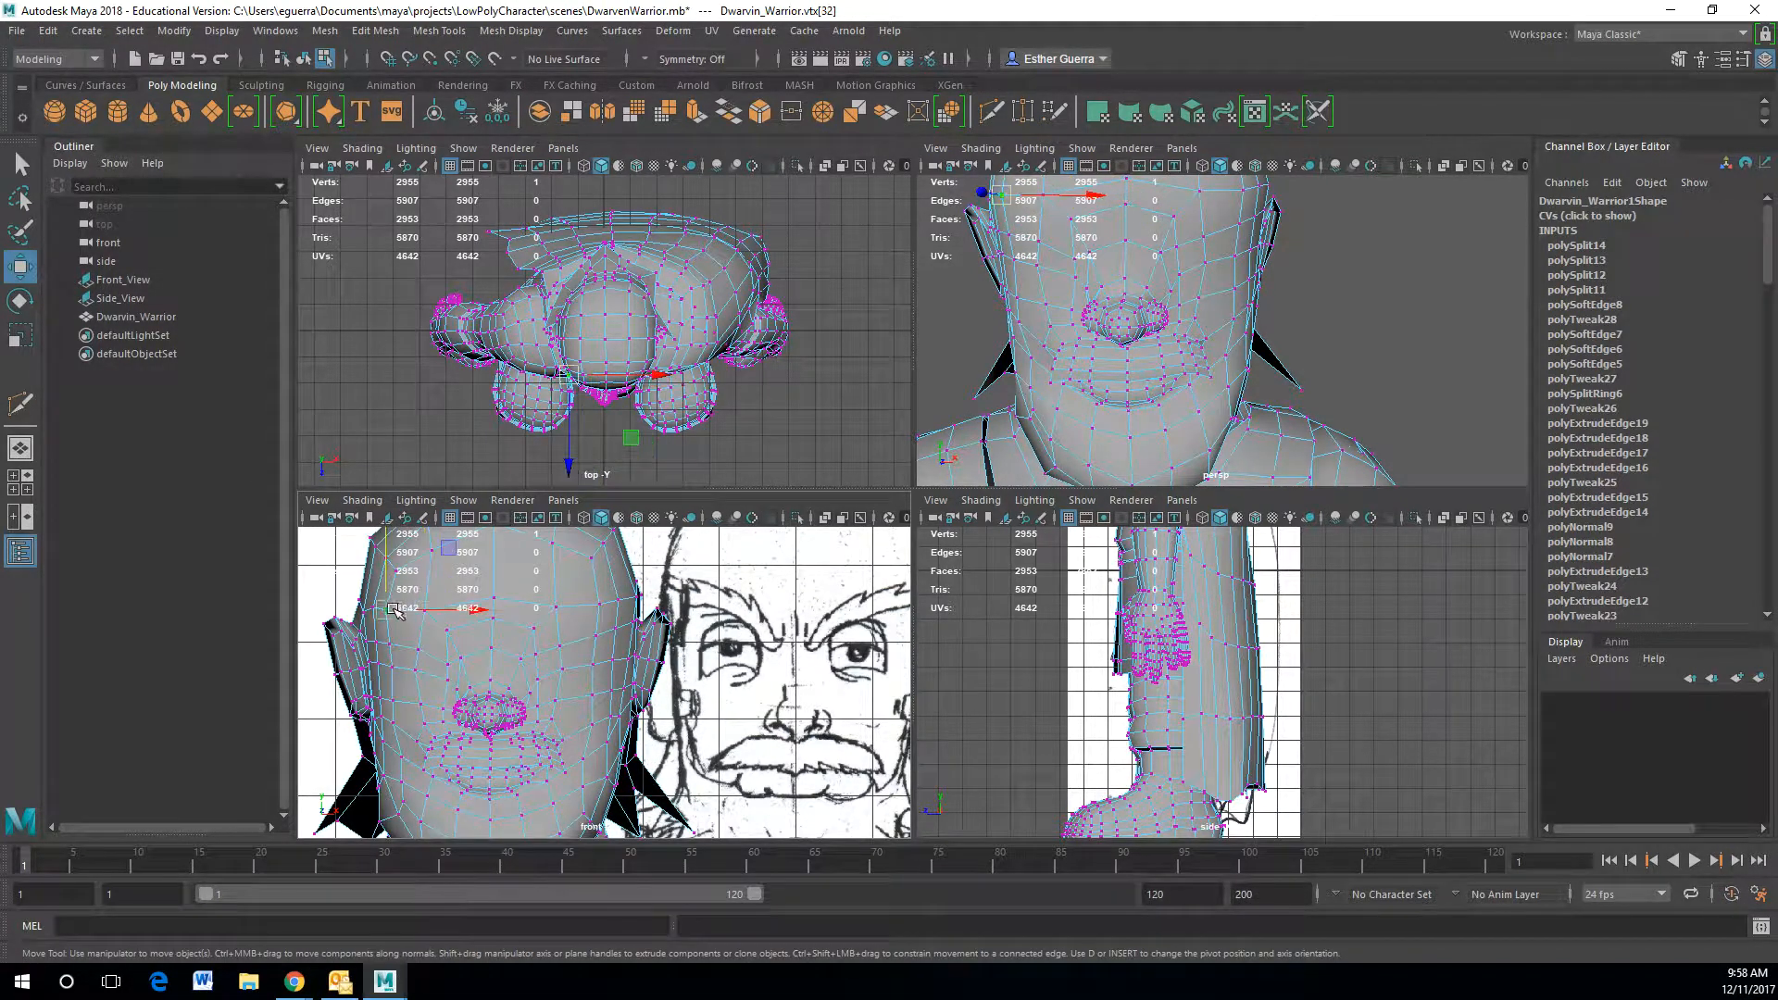
drag(393, 600, 392, 587)
click(423, 580)
right_drag(408, 447, 407, 500)
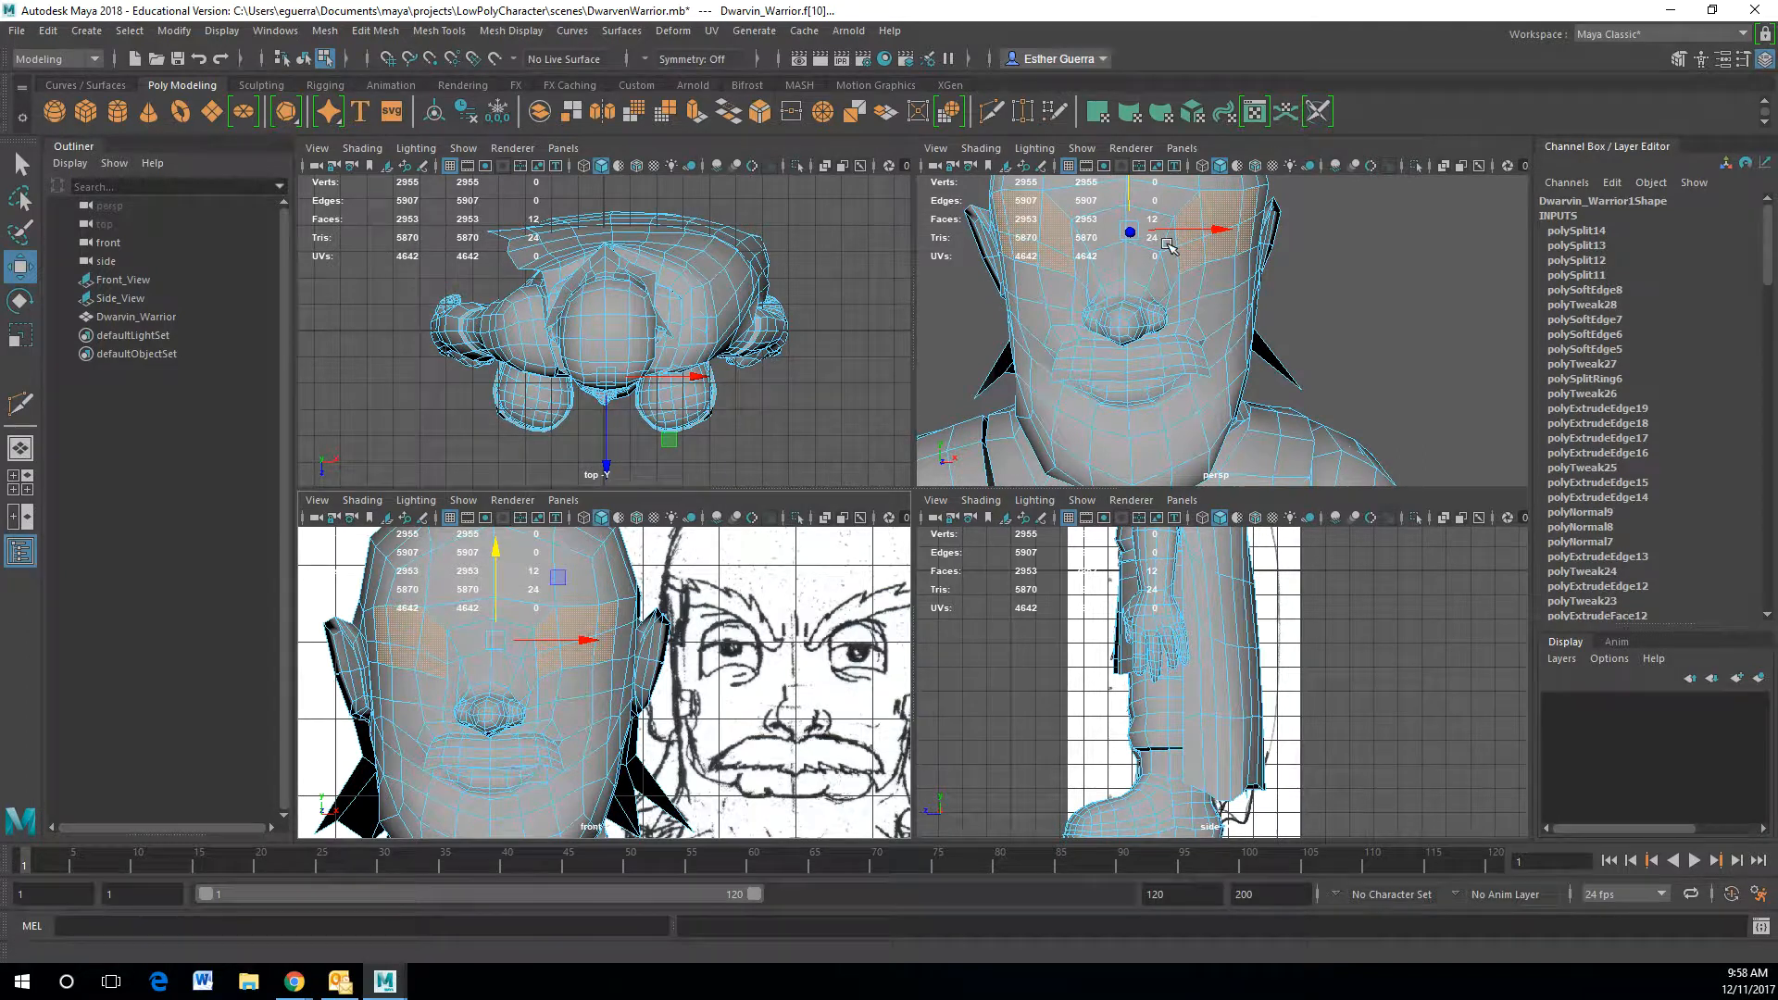
- Extrude the faces of both eye areas, scaling them to 0.863 in Y and to a Local Scale X of 0.182
key(ctrl+e)
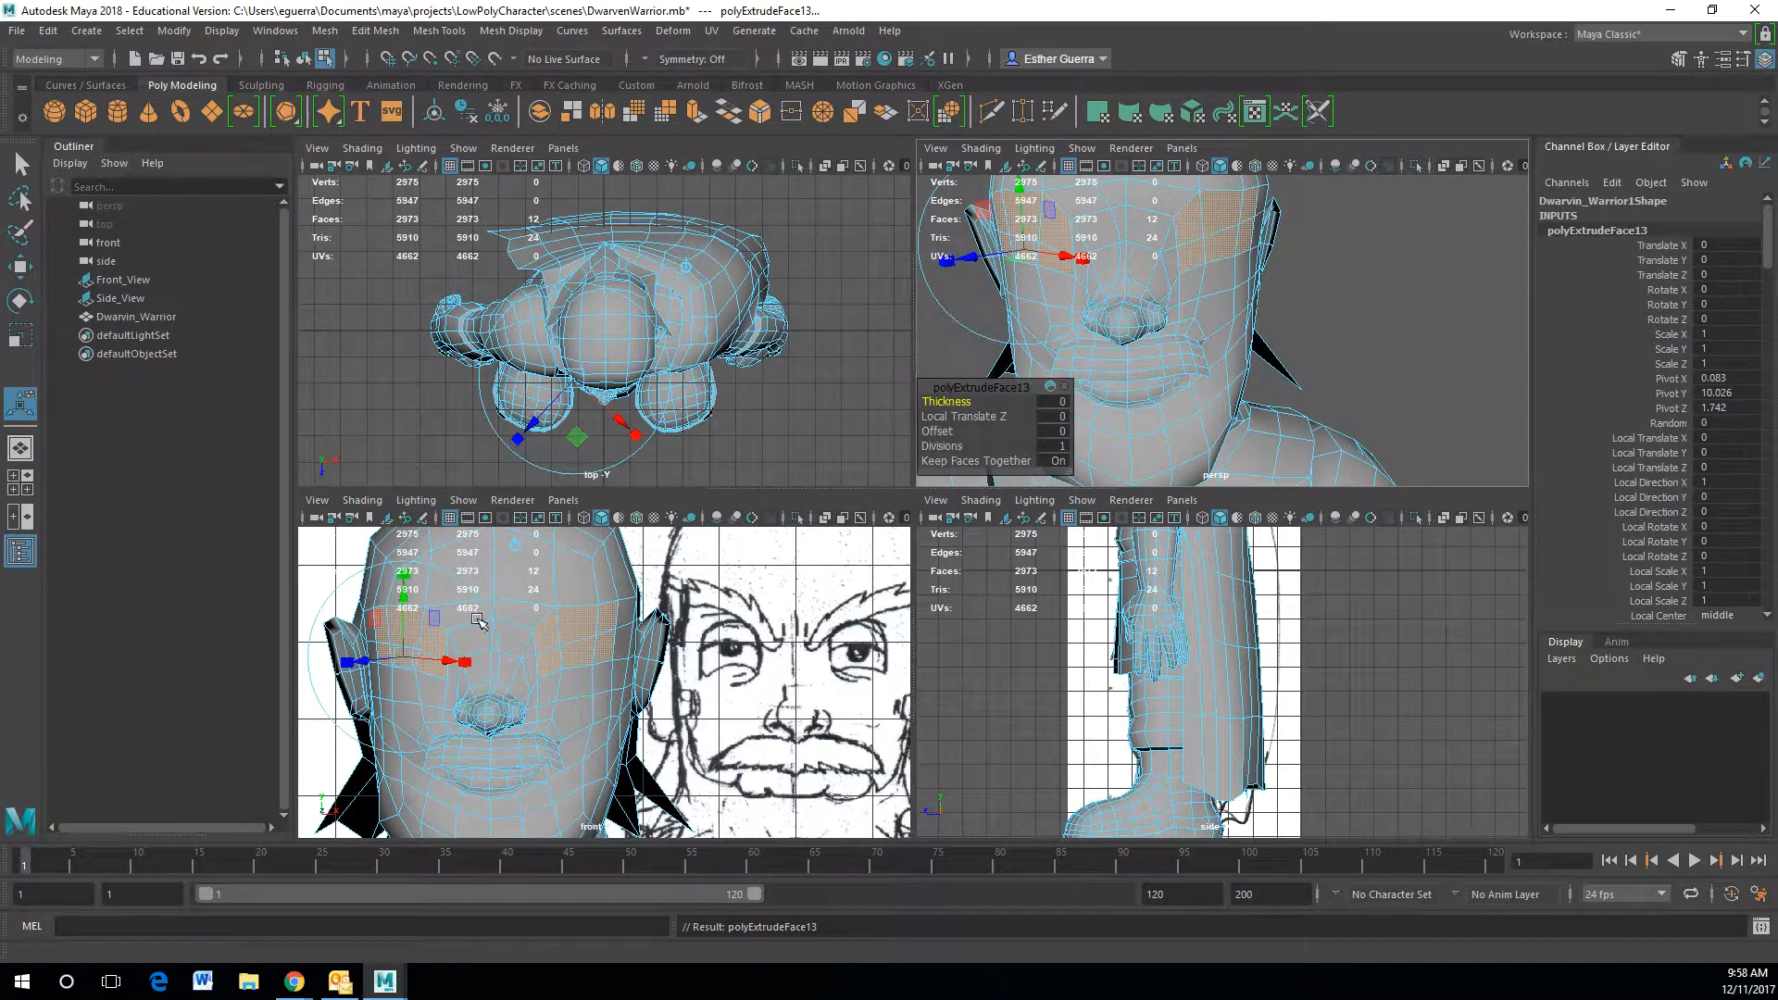
click(516, 546)
alt+middle_drag(1297, 305, 1293, 373)
drag(1119, 244, 1121, 254)
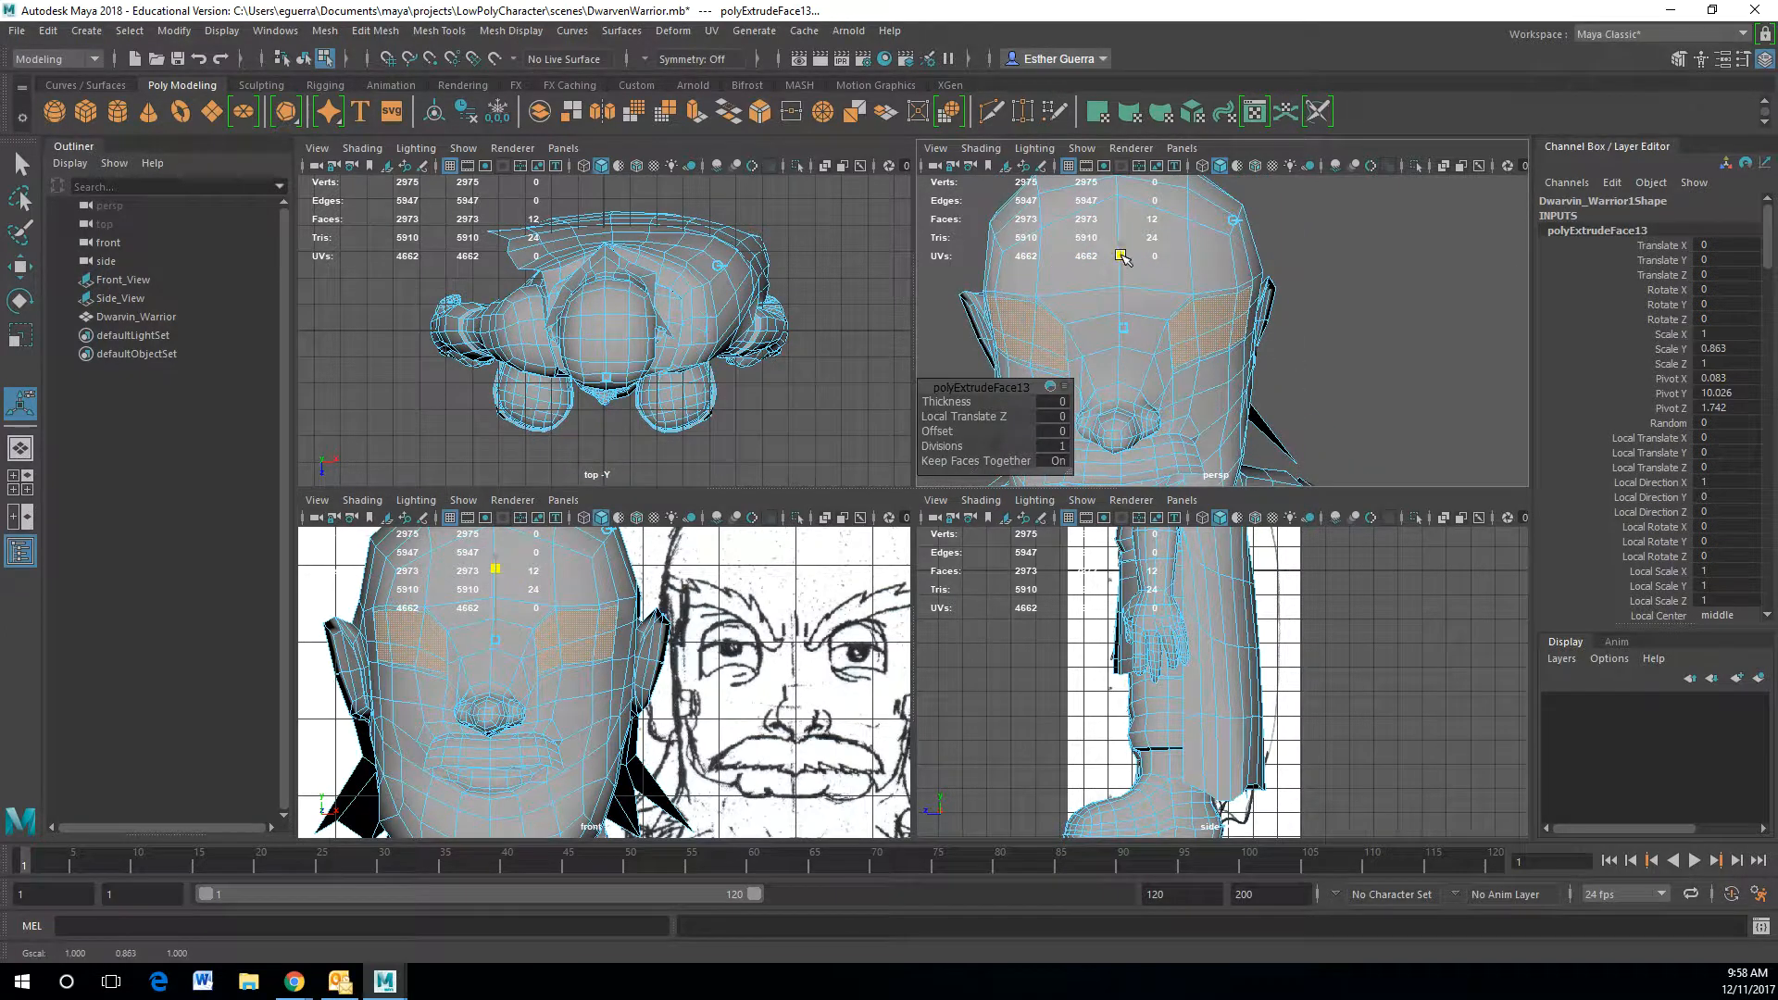
click(1234, 221)
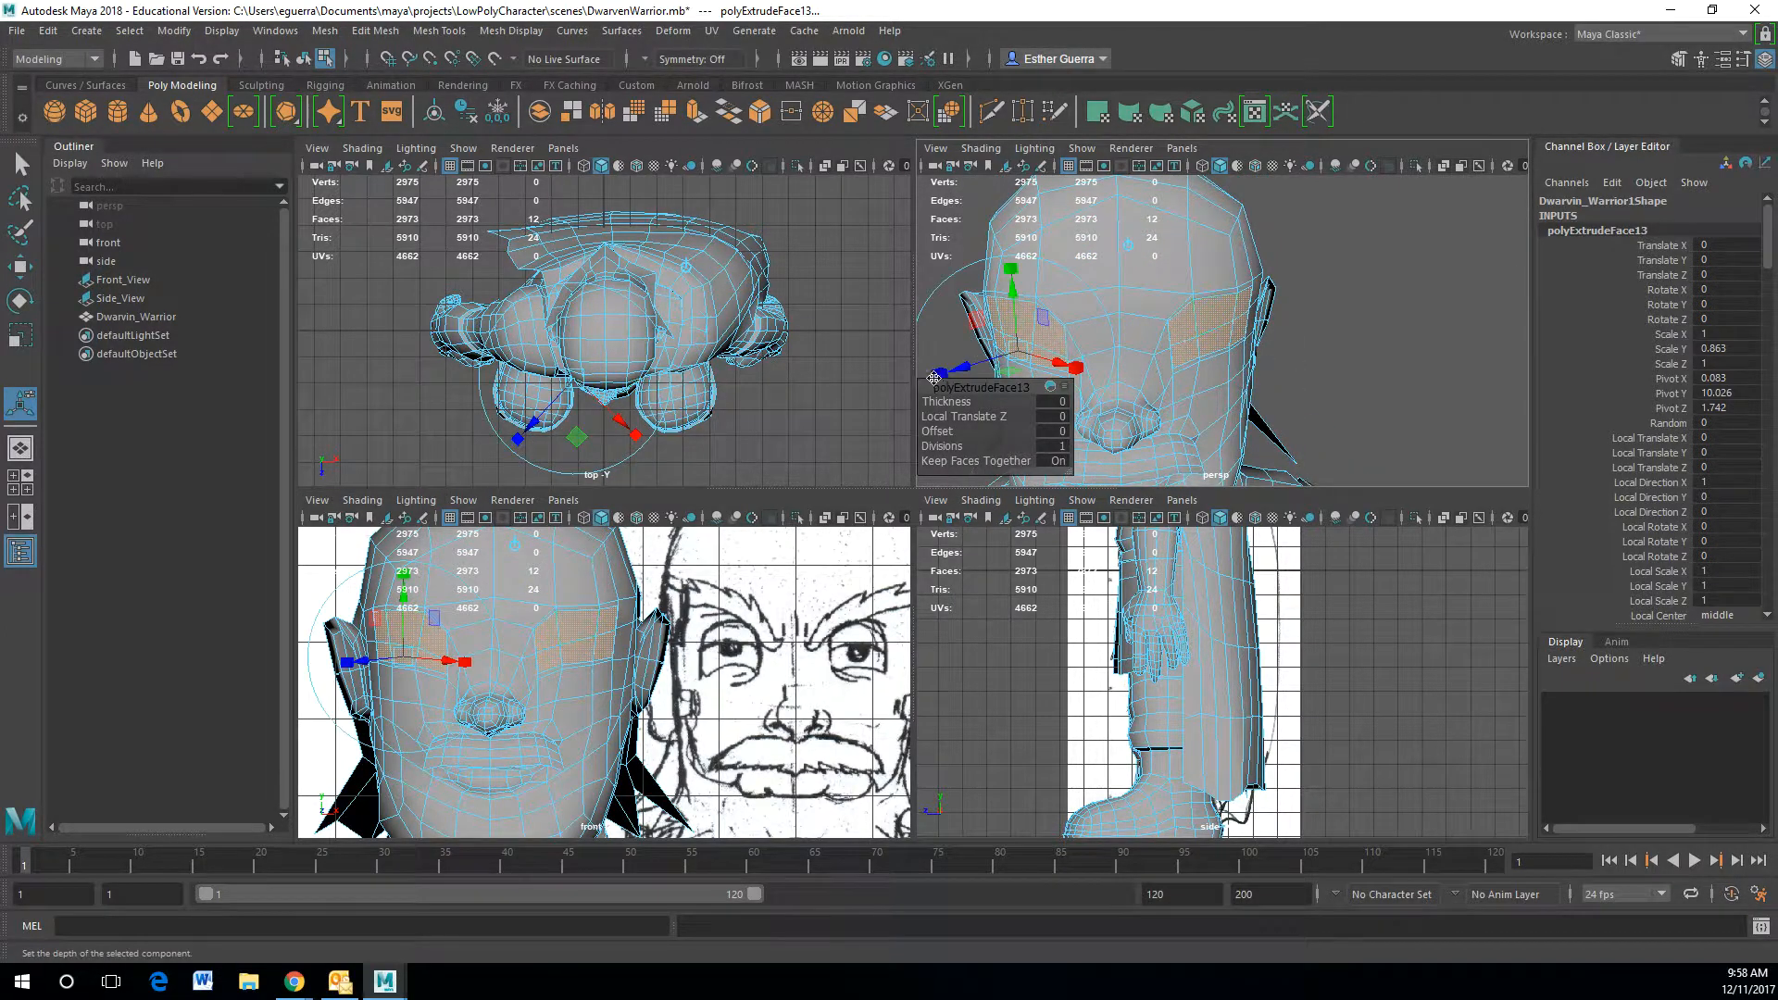
drag(1076, 368, 1027, 350)
- Recess the extruded eye faces with Translate Z -0.06, Scale Z 0.913 and Local Scale Z 0.962, and return to object mode
alt+drag(1134, 311, 1073, 352)
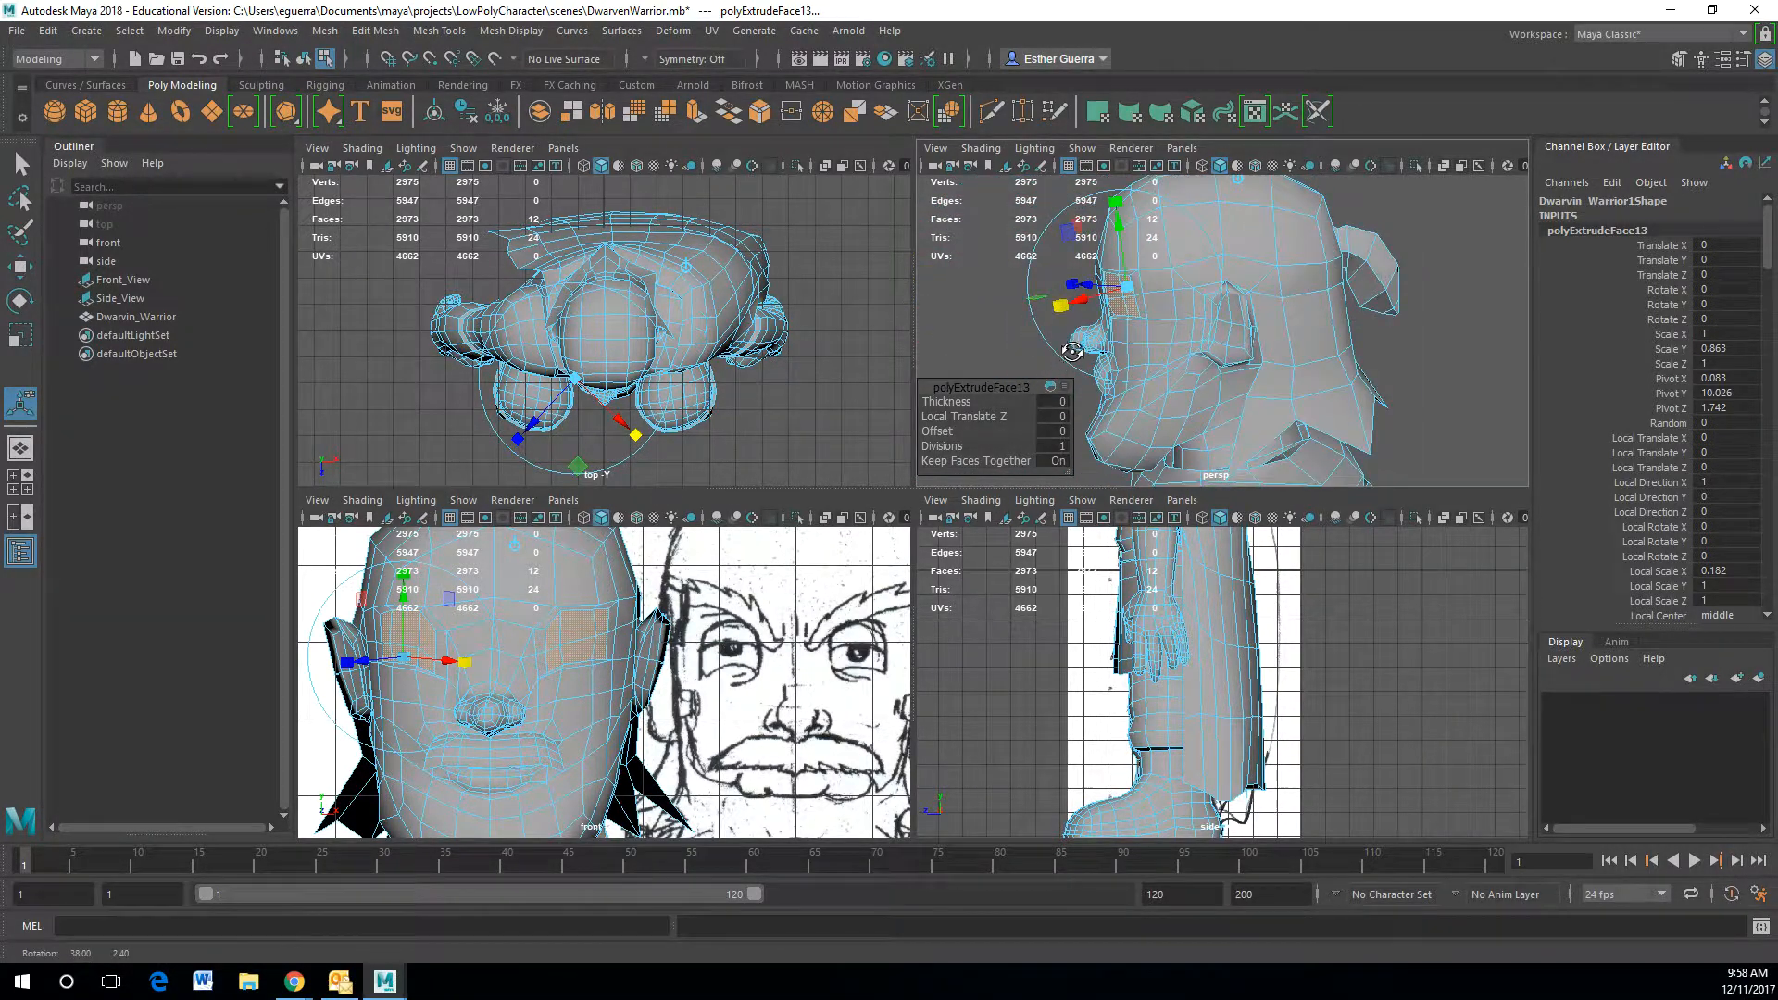
scroll(1074, 351, up, 2)
scroll(1232, 217, up, 2)
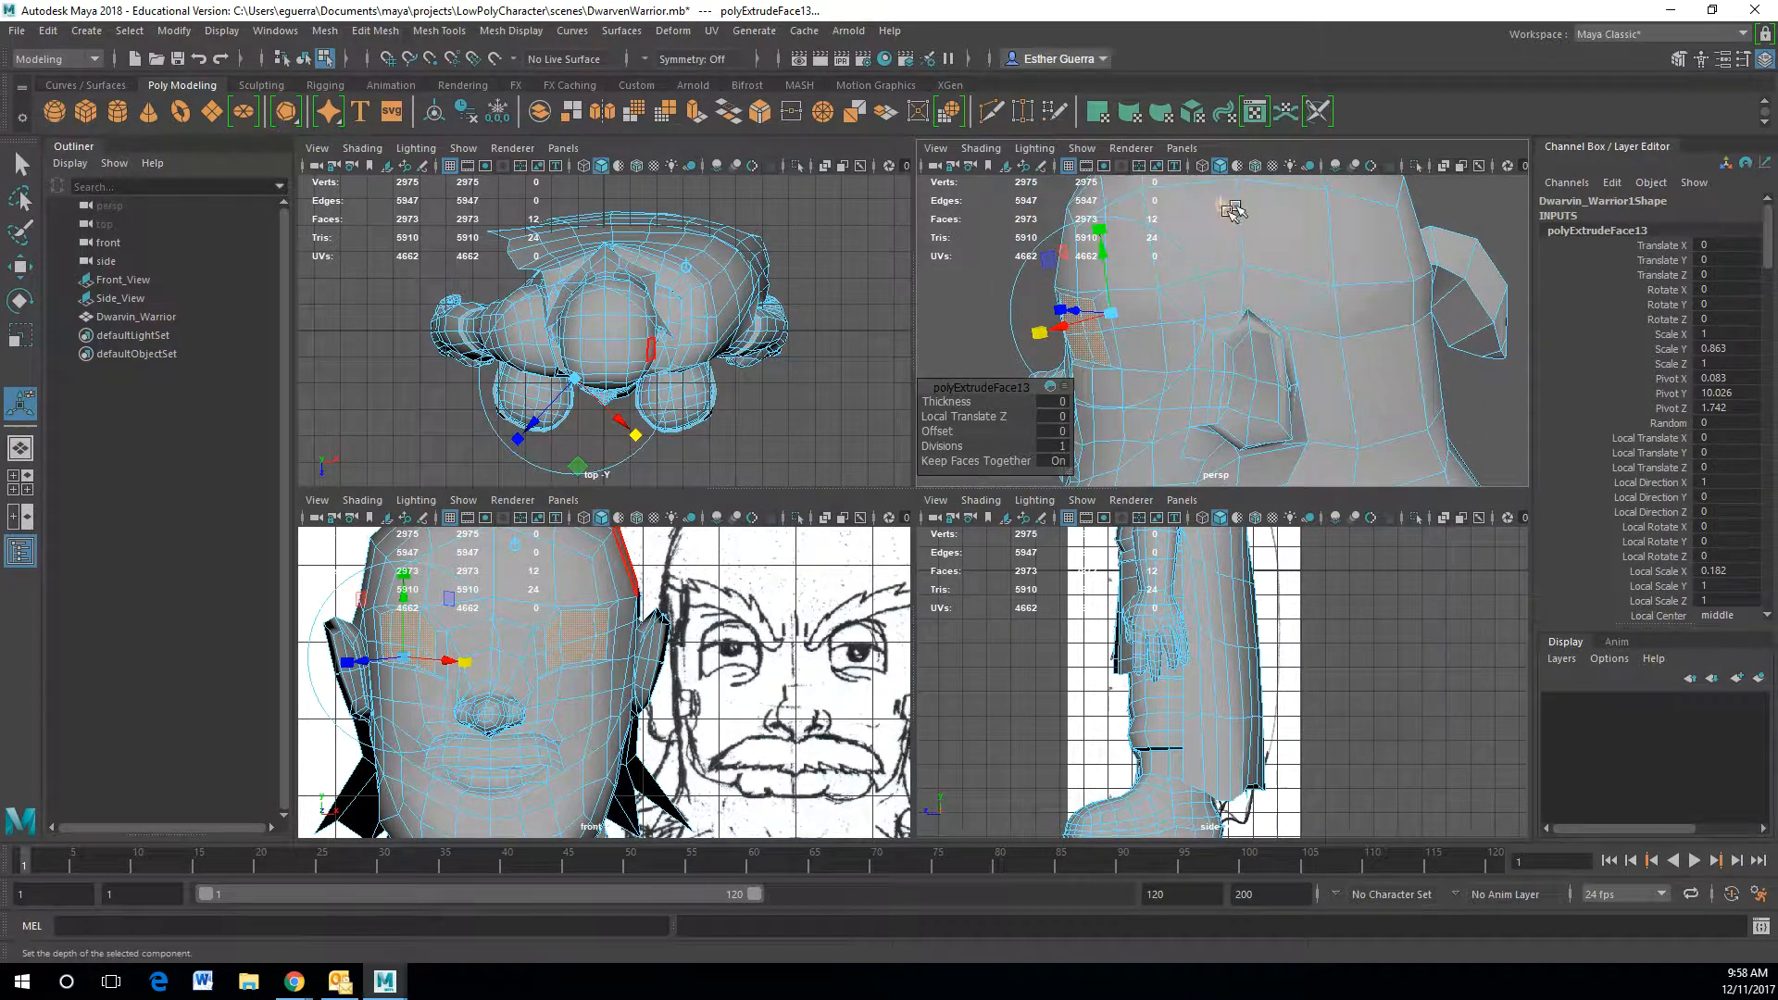
drag(1060, 309, 1259, 324)
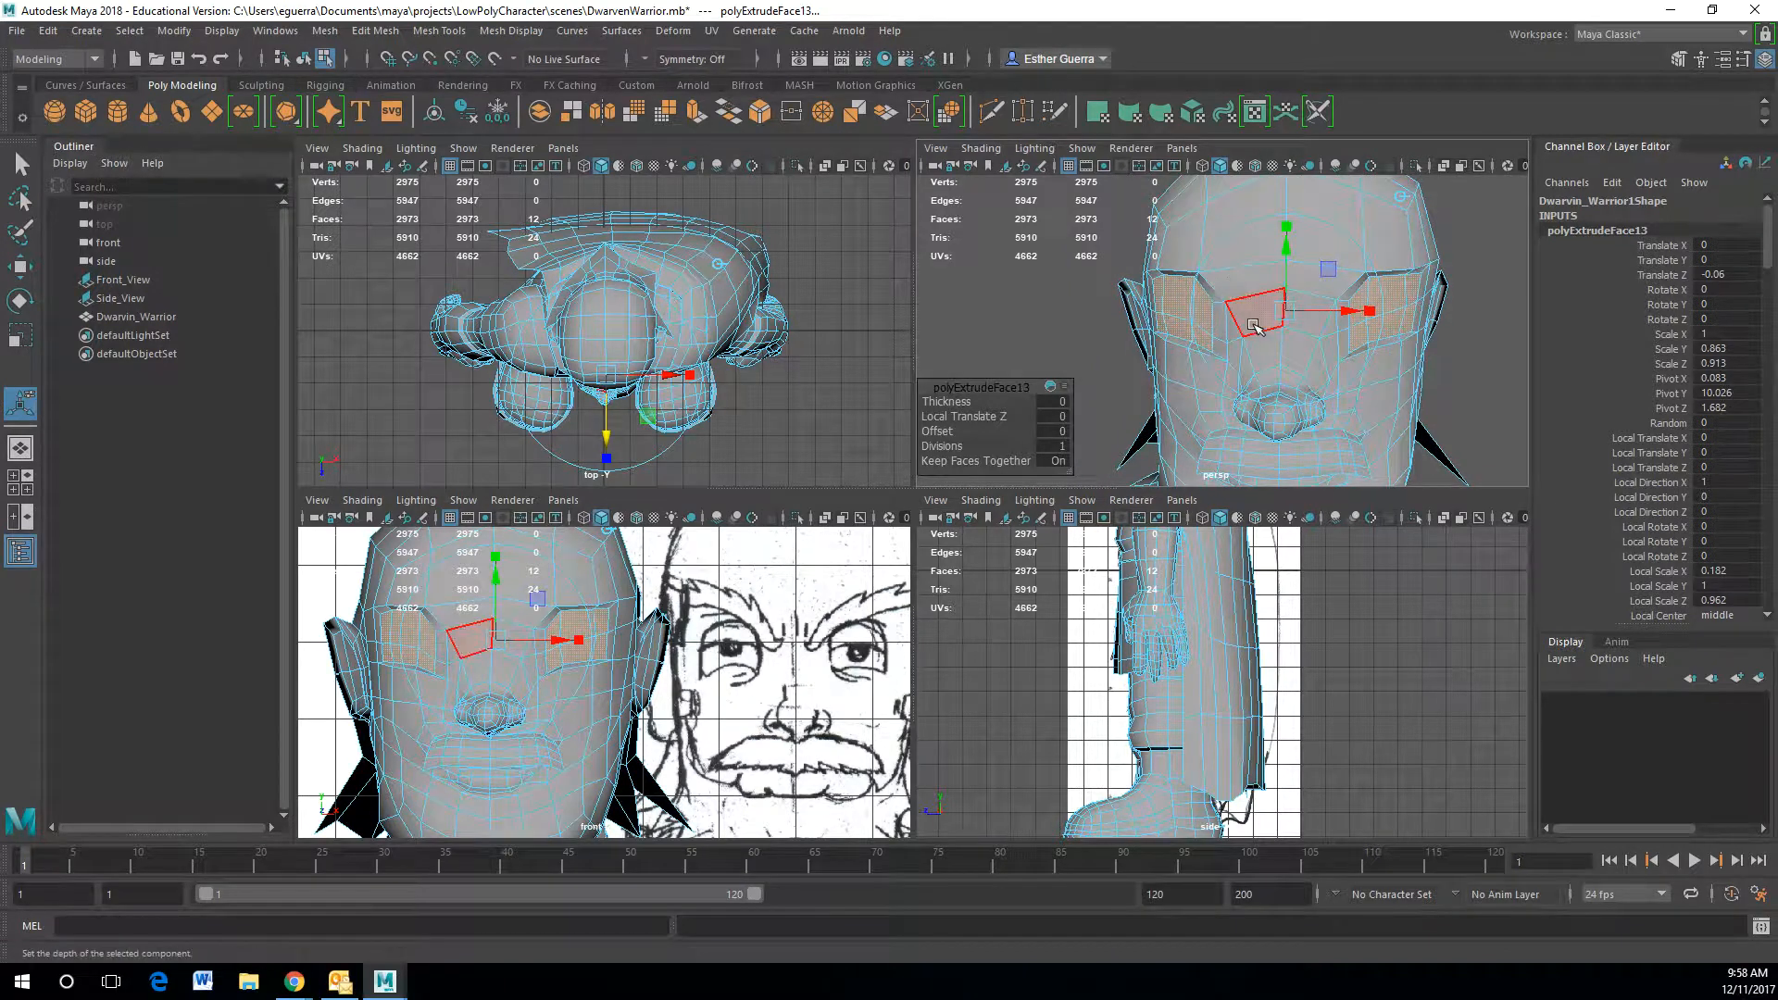
right_drag(1402, 274, 1469, 255)
click(1469, 256)
- Select the edges outlining the eye recess on the character's left side and apply Soften/Harden Edges to them
alt+drag(1469, 259, 1143, 300)
scroll(1139, 298, up, 5)
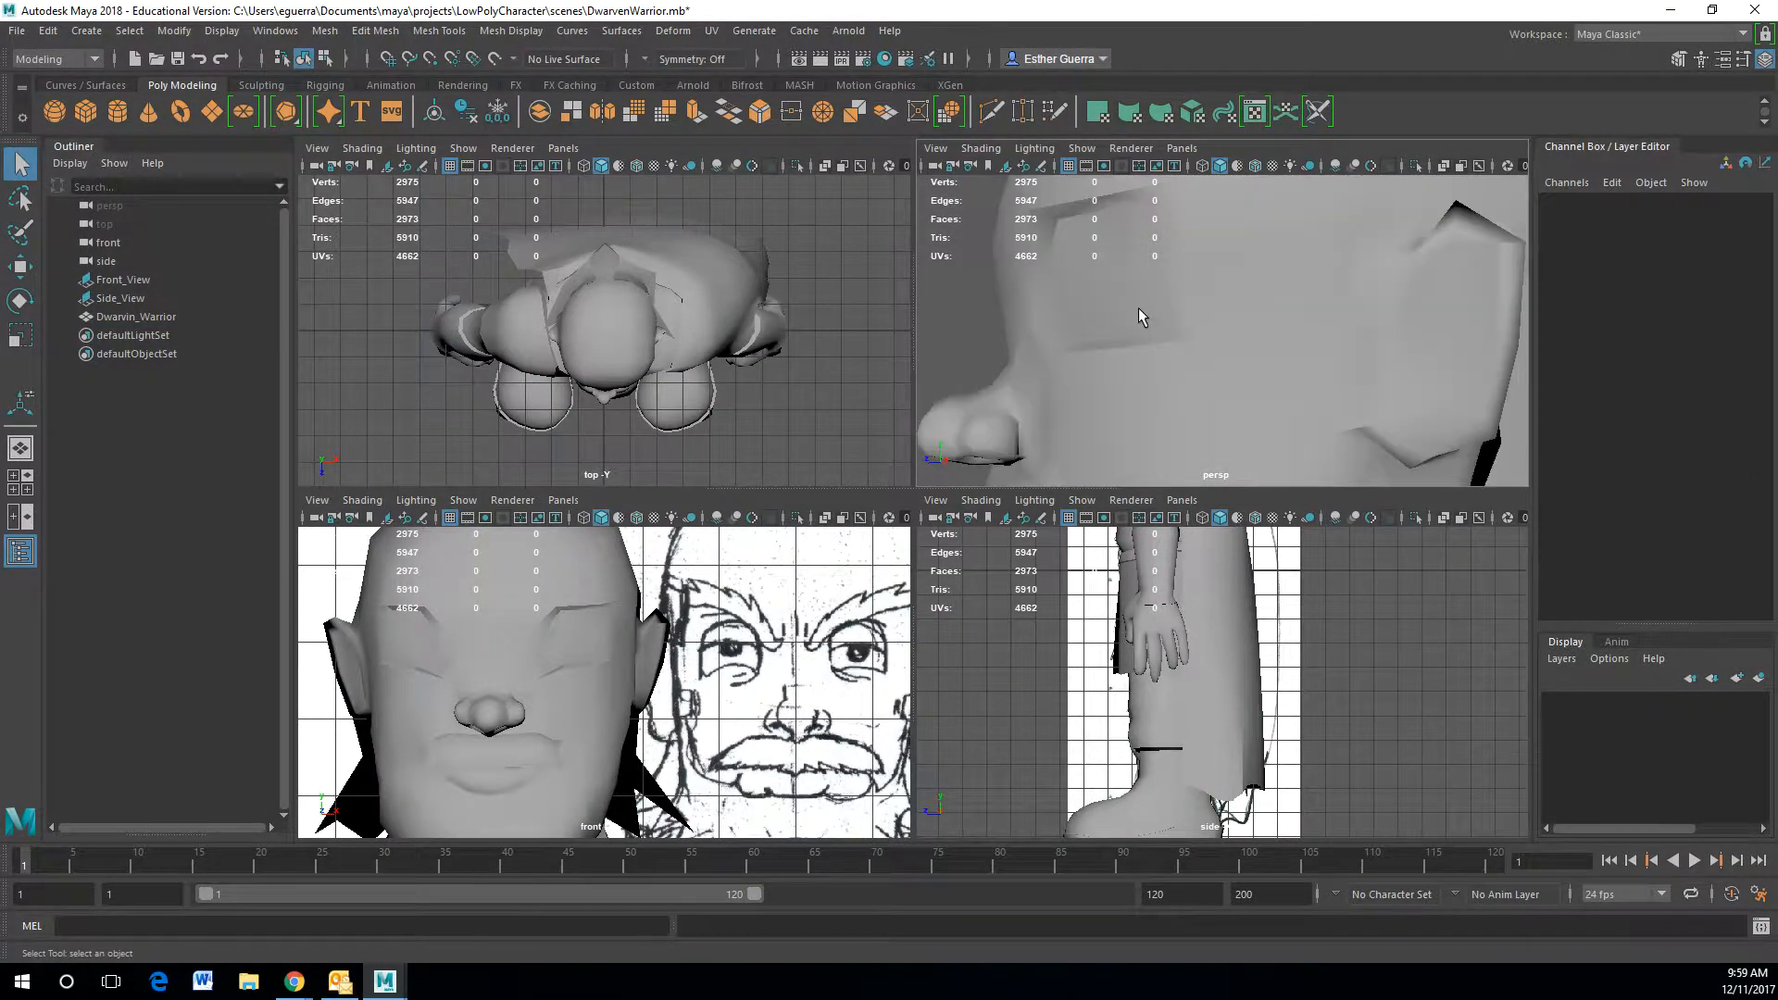
click(1137, 307)
right_drag(1127, 305, 1130, 245)
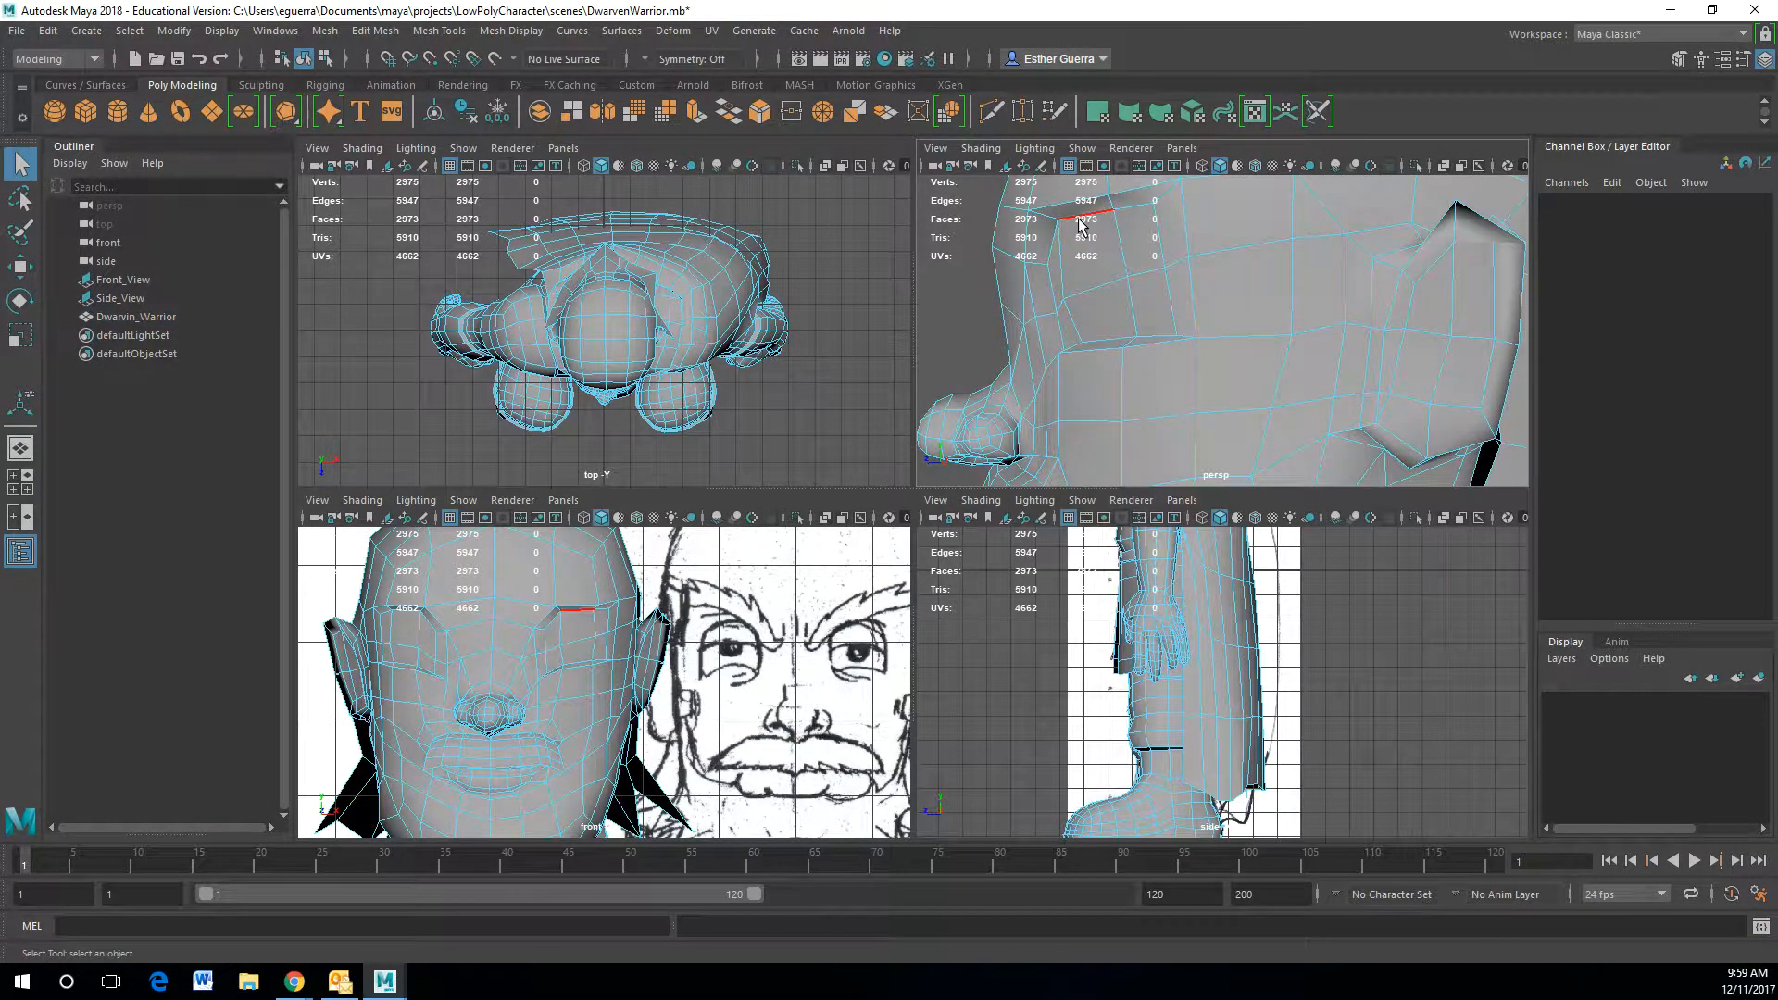
click(1057, 237)
shift+click(1074, 332)
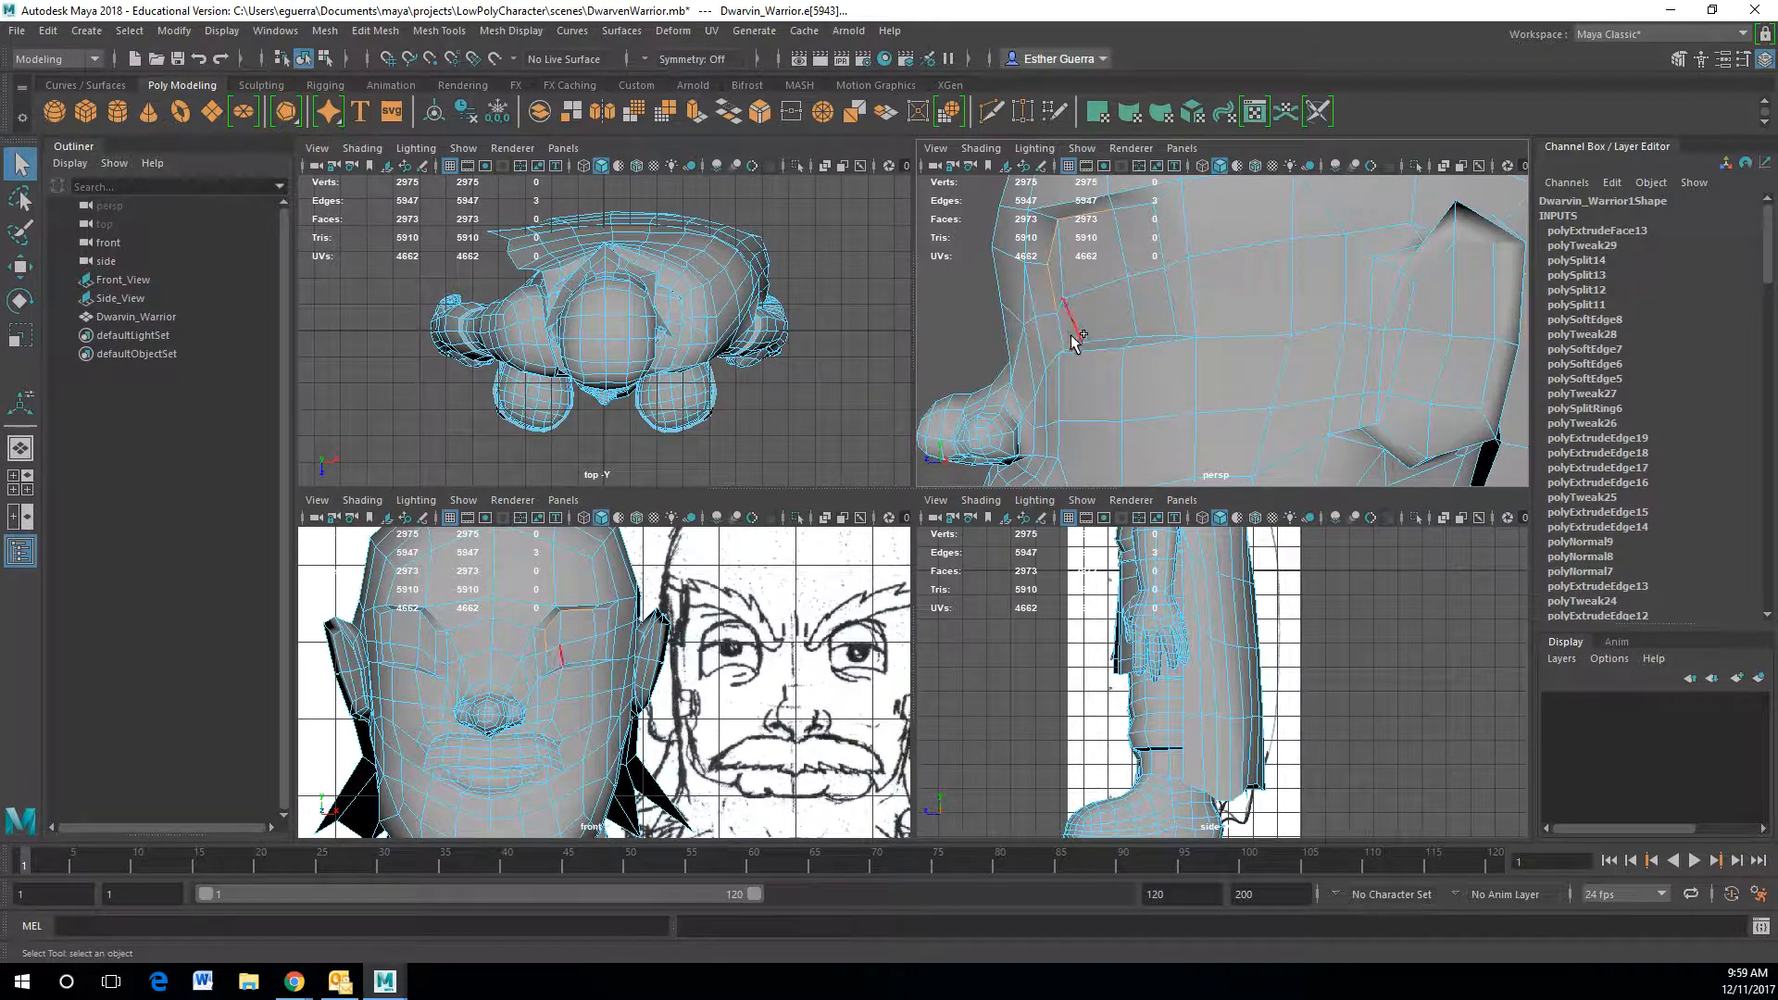
alt+drag(1107, 335, 1122, 352)
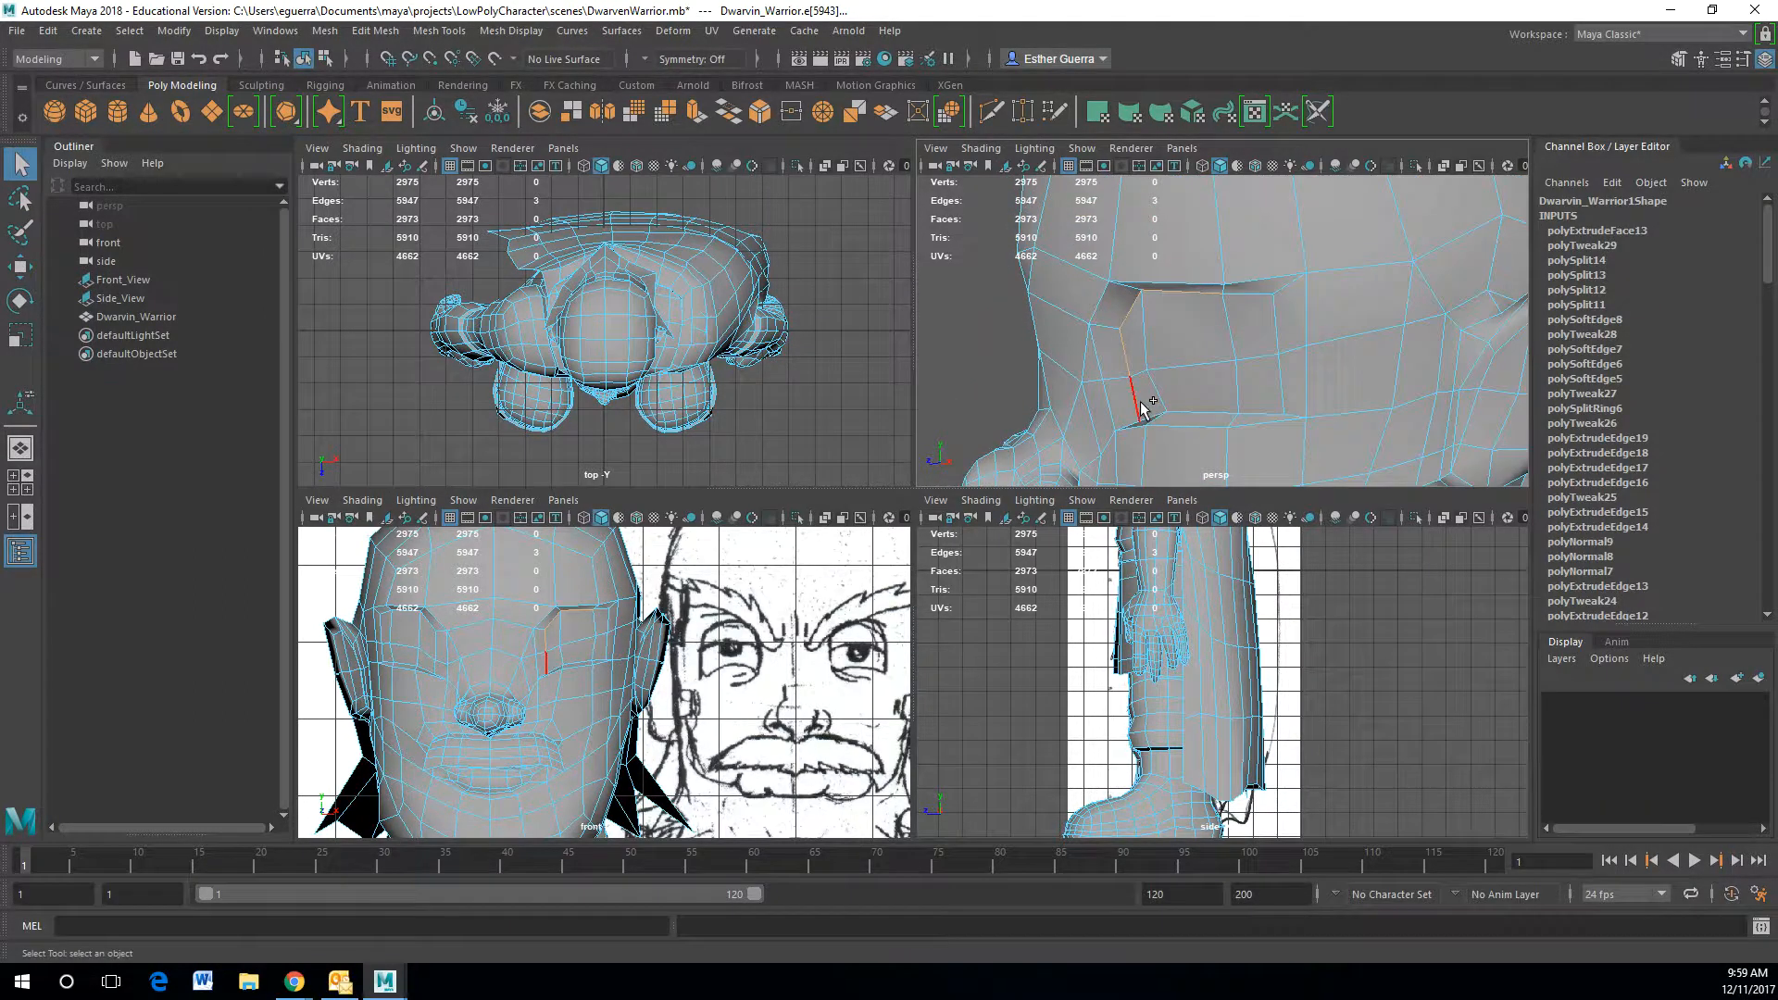
shift+click(1191, 412)
shift+click(1274, 329)
shift+click(1278, 384)
alt+drag(1287, 425, 1331, 379)
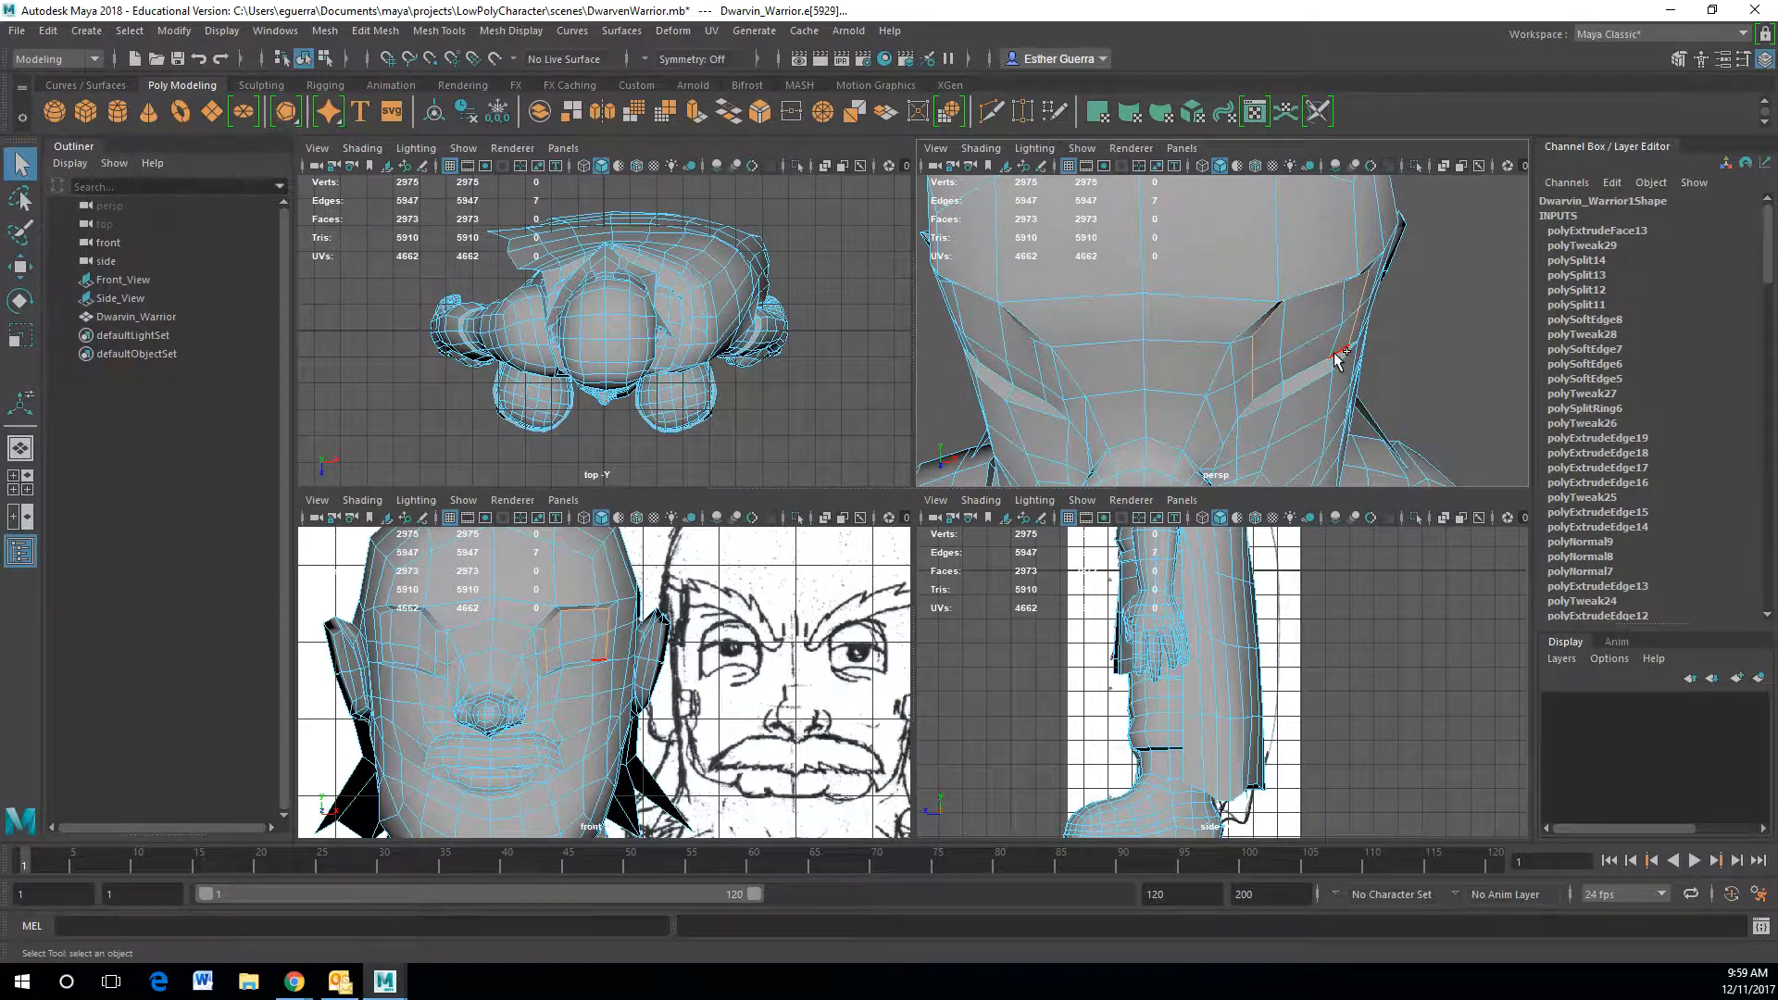
shift+click(1315, 372)
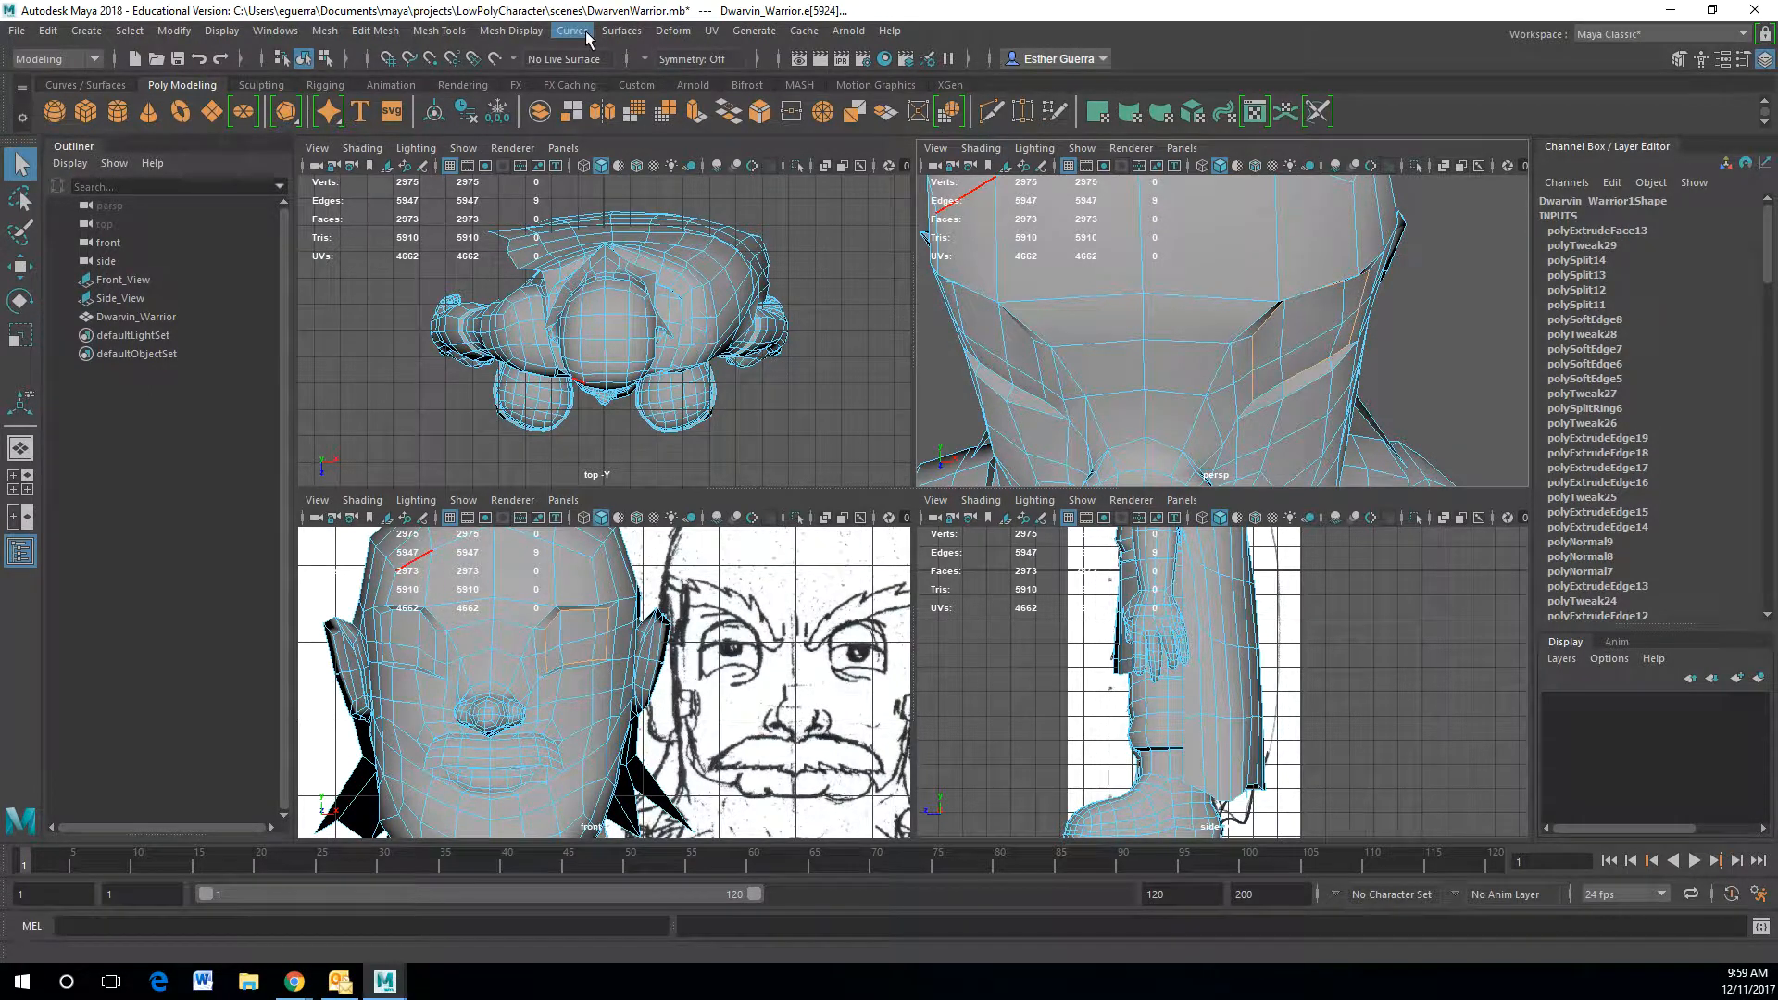
click(512, 31)
click(553, 212)
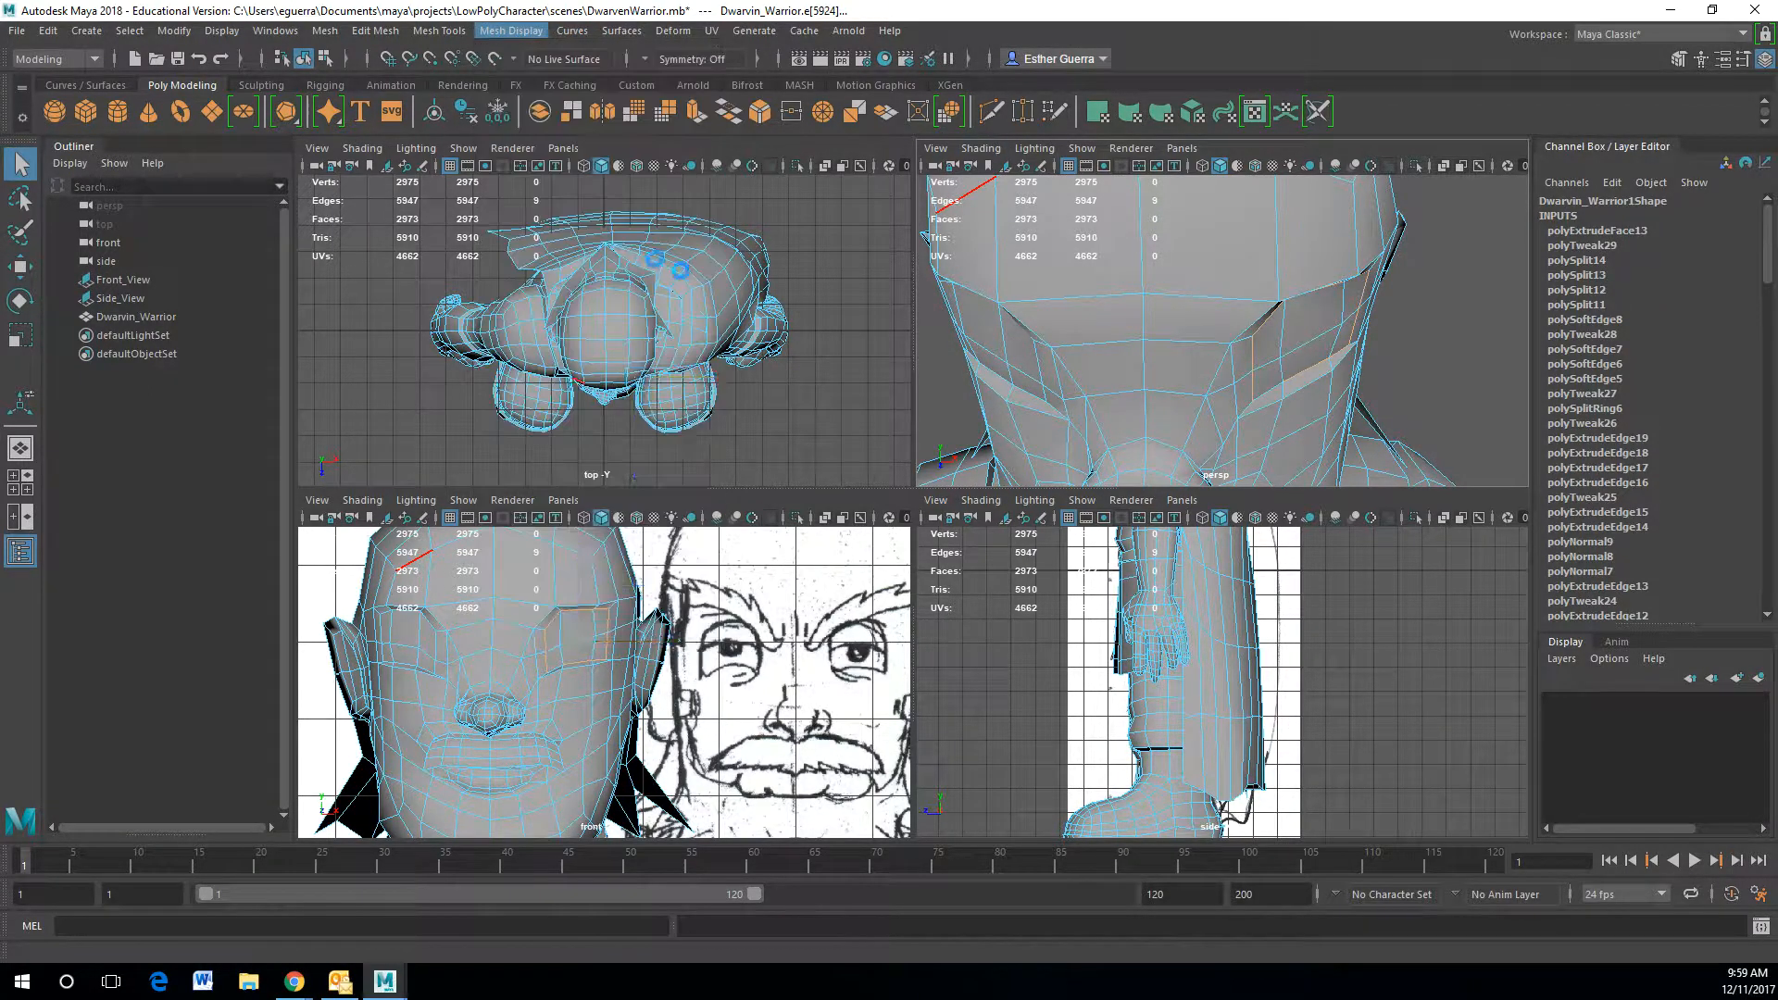
- Select the edges outlining the eye recess on the character's right side and soften them
key(w)
alt+drag(1148, 384, 1224, 375)
click(1079, 275)
shift+click(1079, 277)
shift+click(1018, 275)
shift+click(1014, 310)
shift+click(1020, 352)
shift+click(1038, 371)
shift+click(1081, 380)
shift+click(1132, 393)
shift+click(1153, 345)
shift+click(1151, 380)
click(511, 31)
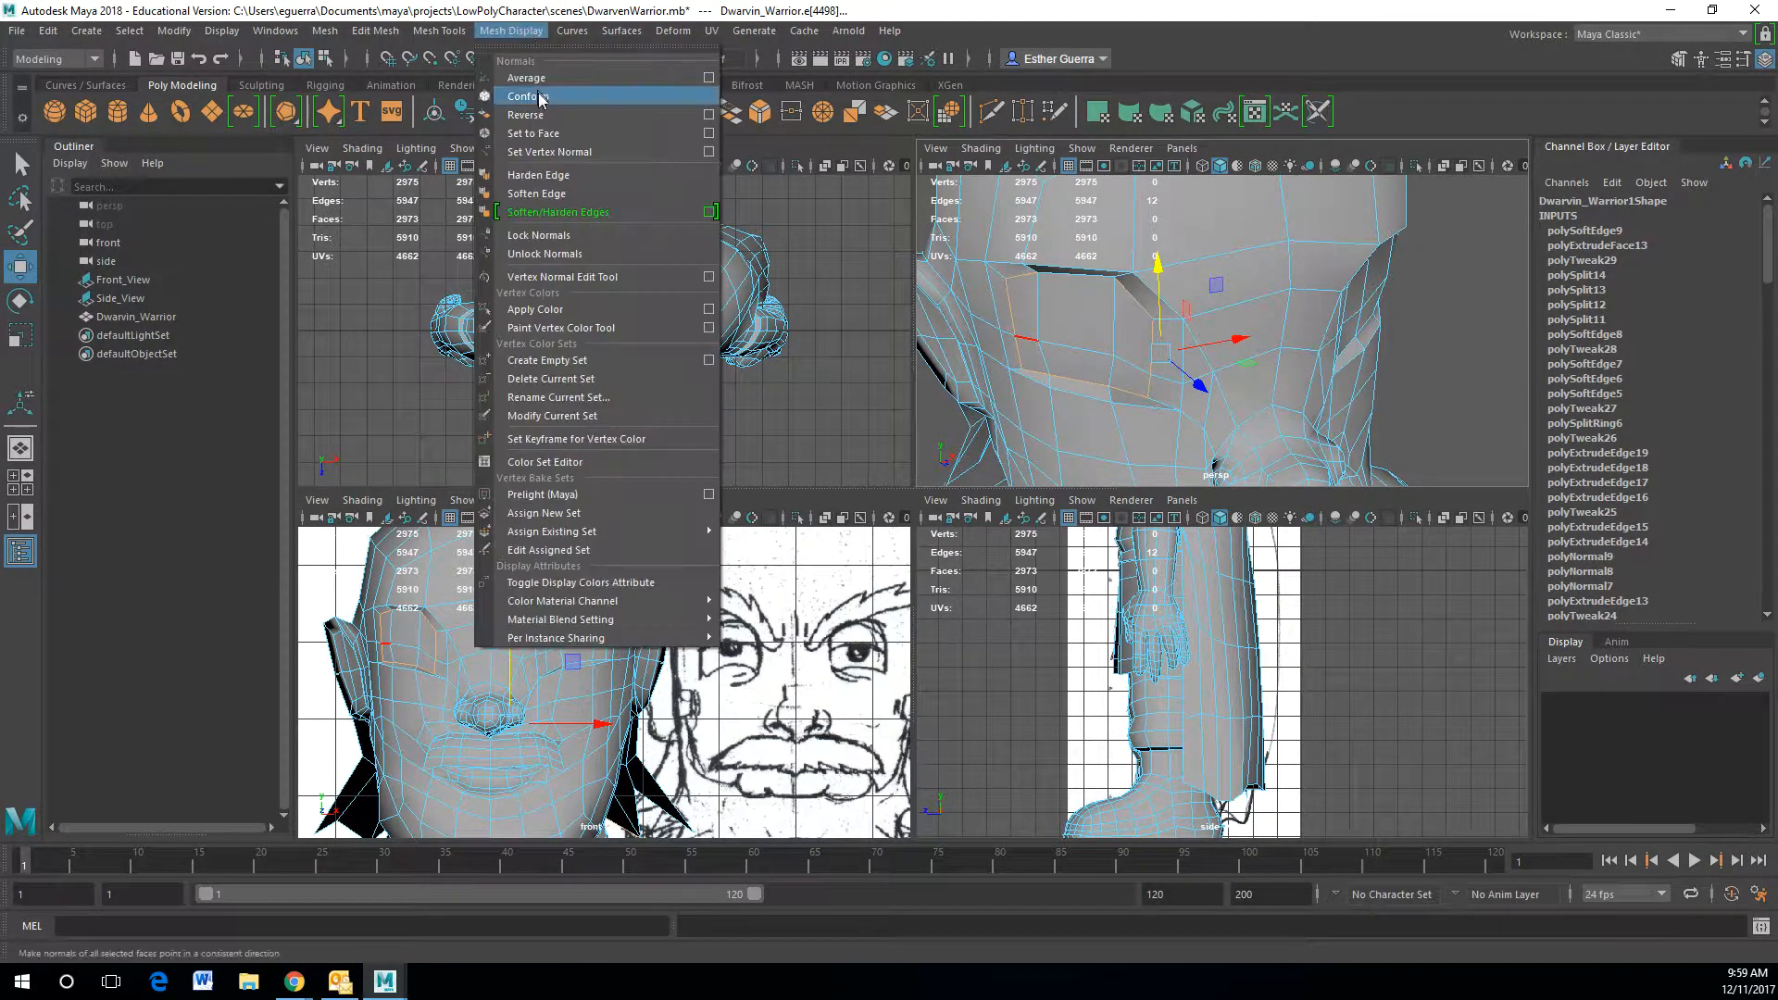
click(519, 188)
- Paint-select the faces across both eyes and the bridge of the nose, soften their edges, and return to object mode with nothing selected
alt+drag(1514, 408, 1371, 296)
right_drag(1294, 298, 1399, 237)
click(1446, 230)
scroll(1446, 229, down, 2)
scroll(1421, 262, down, 4)
scroll(1366, 306, up, 4)
right_drag(1299, 326, 1302, 300)
click(20, 231)
mouse_move(1276, 280)
mouse_down()
mouse_move(1251, 248)
mouse_move(1305, 273)
mouse_move(1074, 255)
mouse_move(1146, 266)
mouse_up()
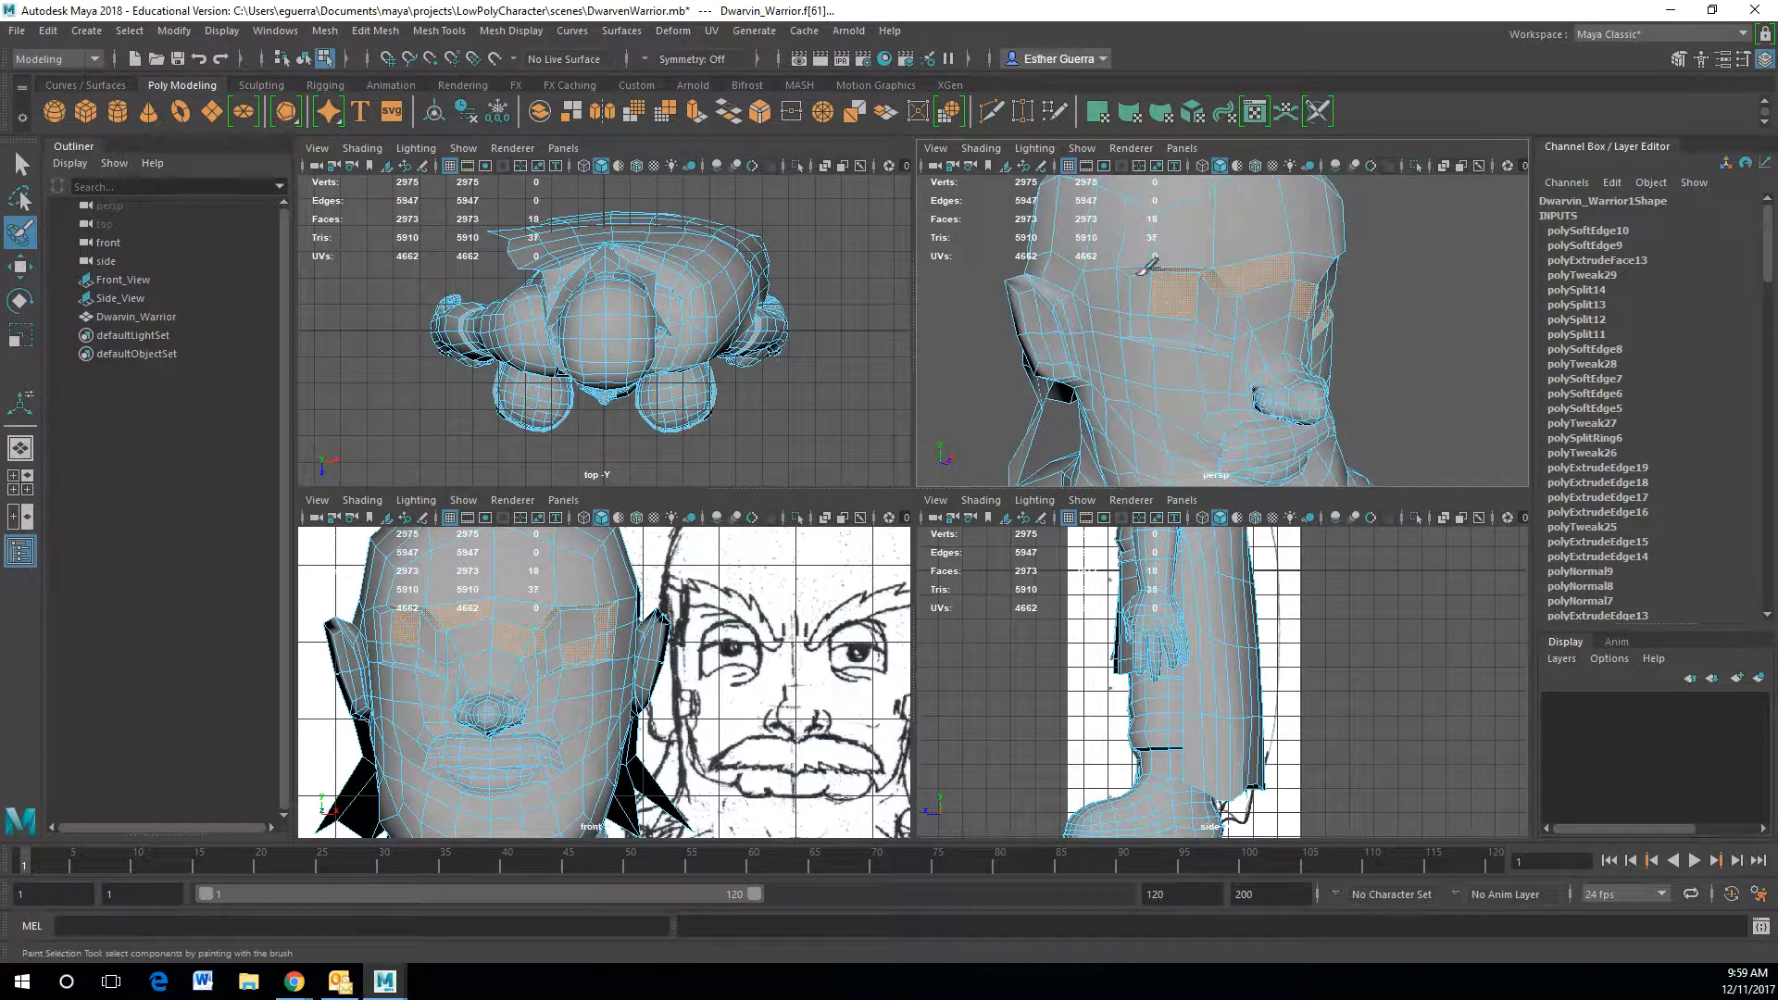
mouse_move(1207, 354)
mouse_down()
mouse_move(1218, 301)
mouse_move(1133, 268)
mouse_move(1064, 276)
mouse_up()
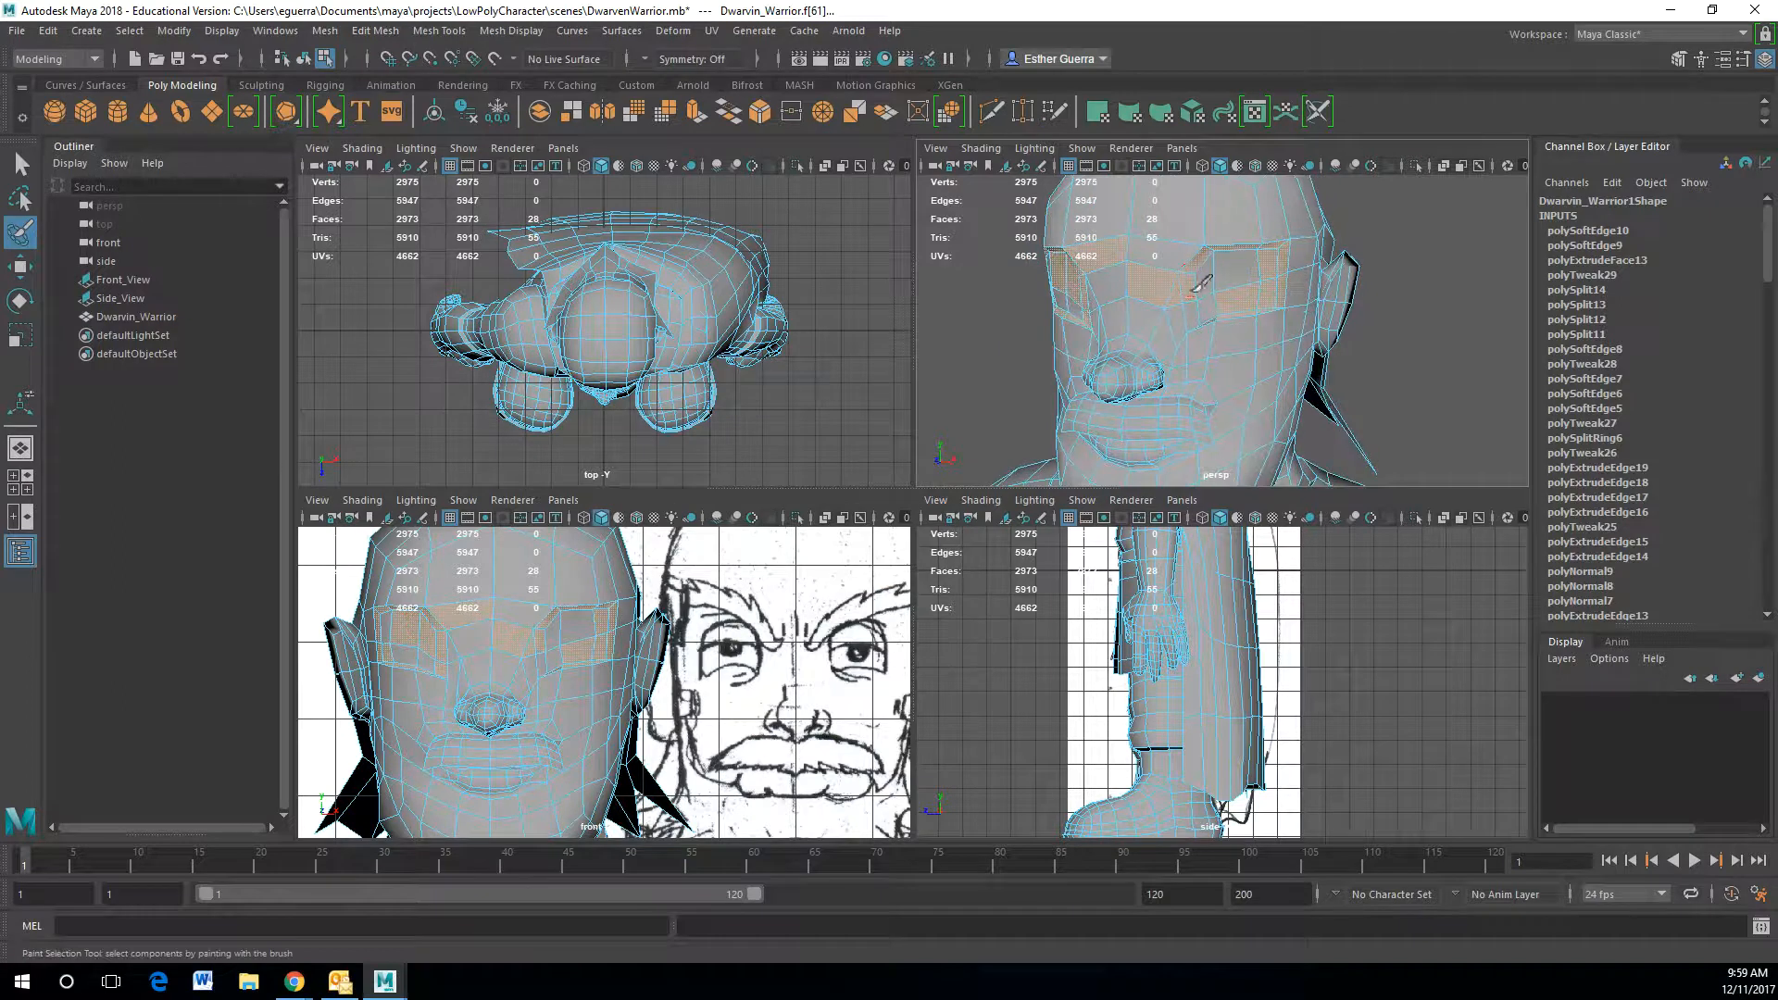
click(510, 30)
click(536, 193)
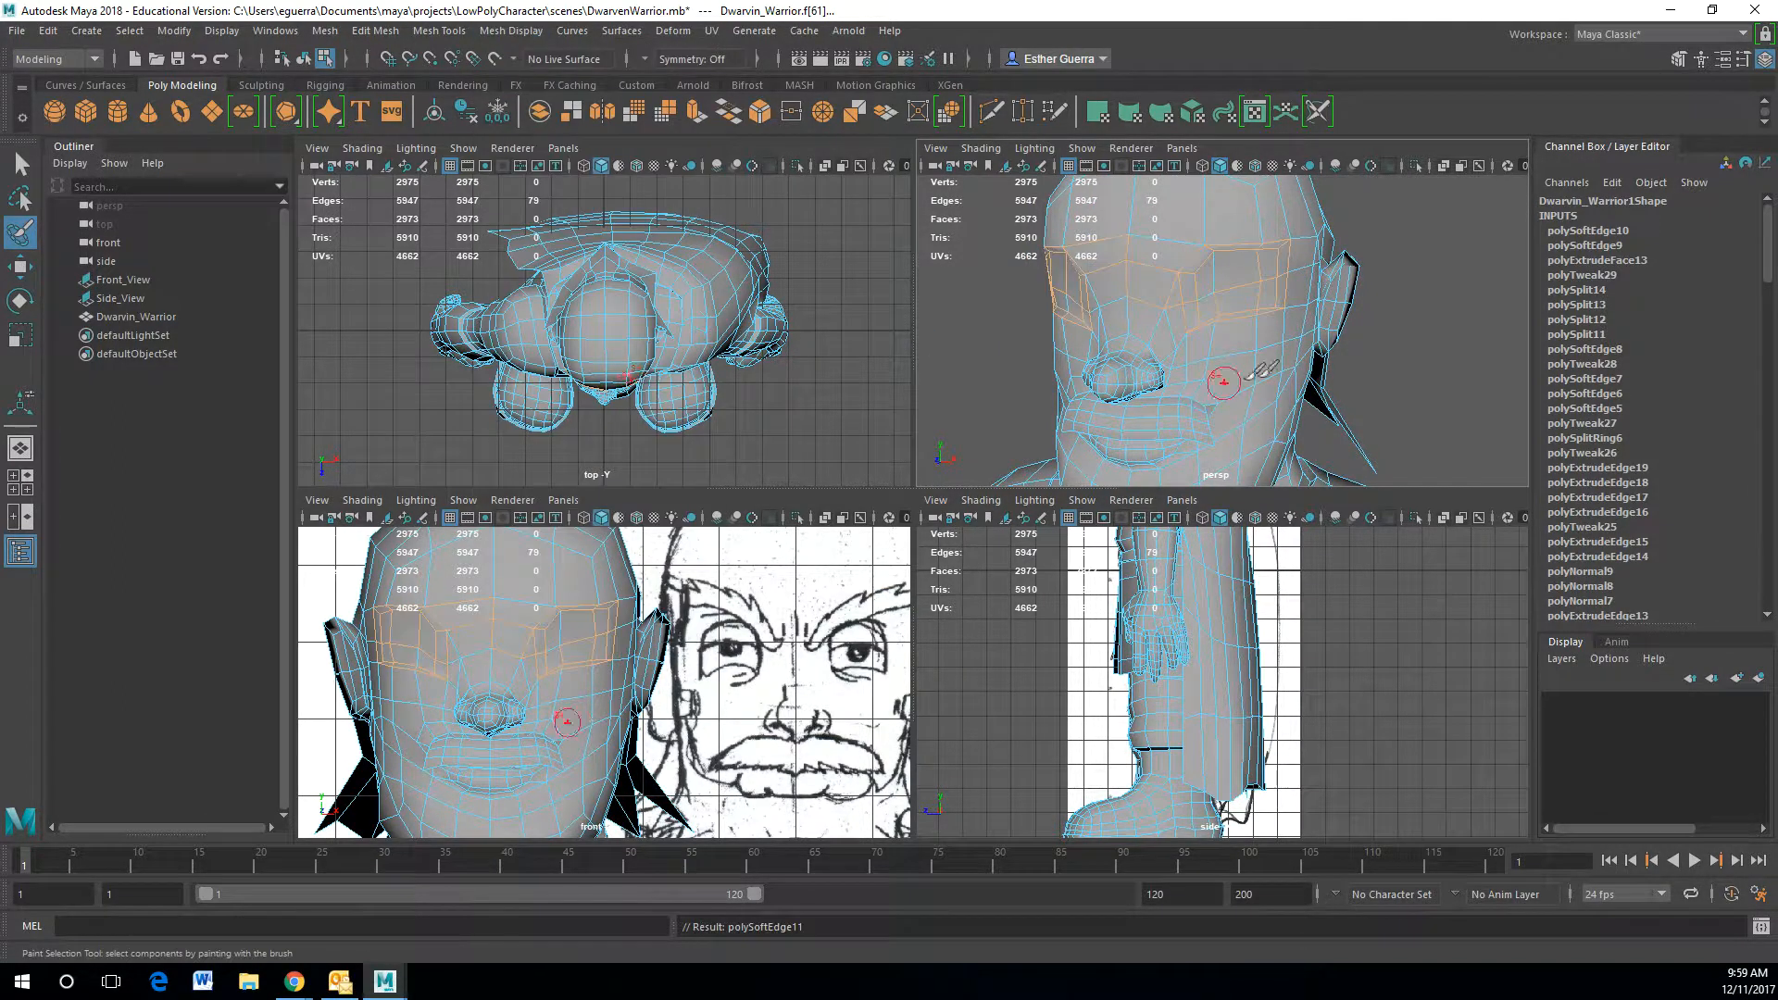
key(w)
right_drag(1223, 309, 1265, 268)
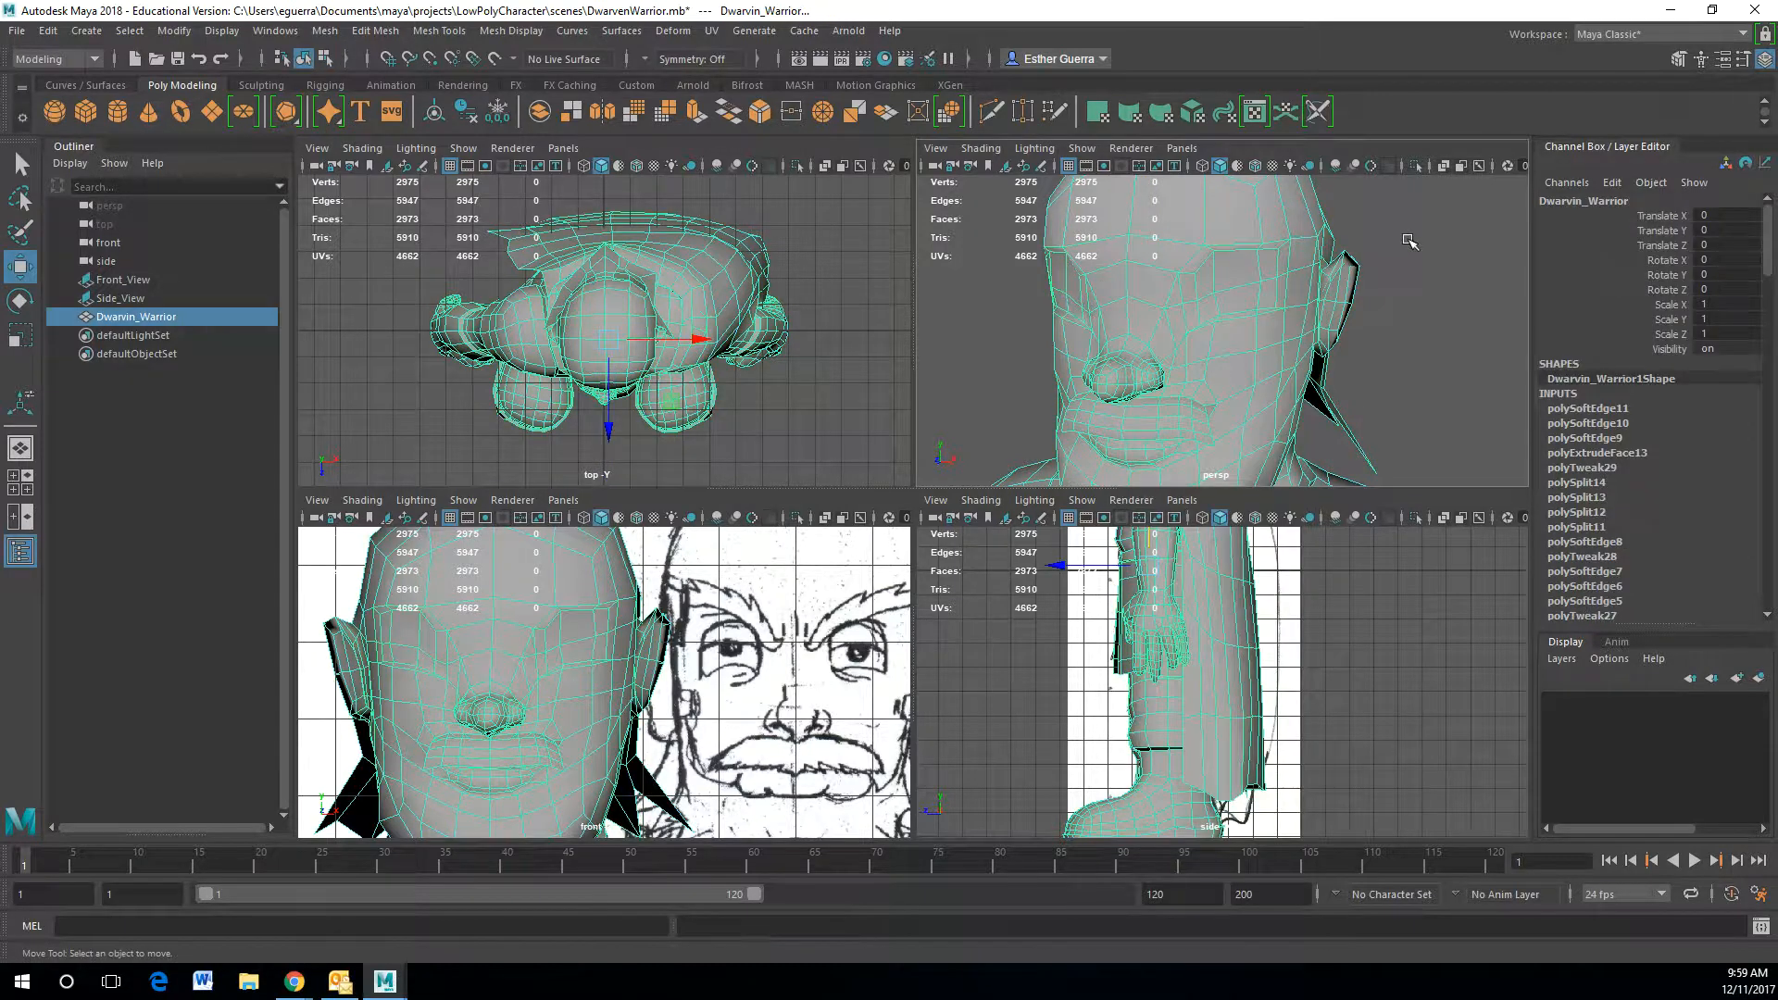
click(1408, 239)
- Show the whole character in a full-size perspective view and assign it a new Lambert material
scroll(1297, 267, down, 3)
mouse_move(1280, 269)
alt+mouse_down()
mouse_move(1371, 277)
mouse_move(1264, 269)
alt+mouse_up()
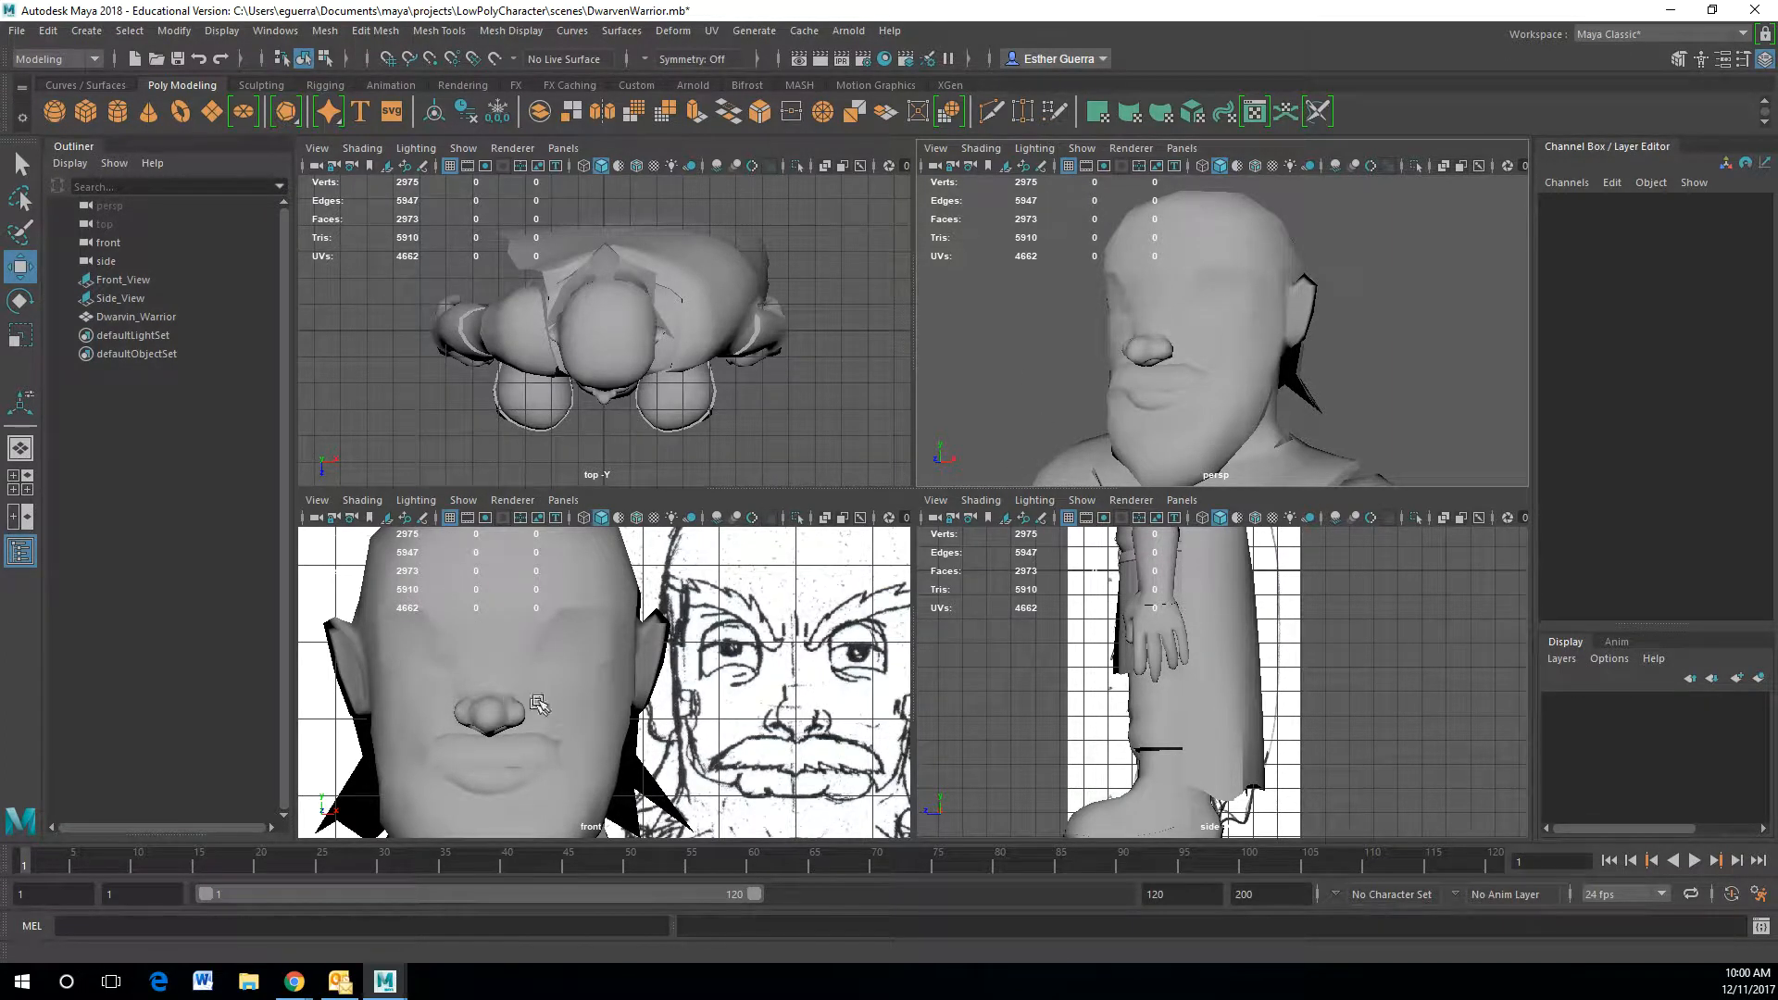
scroll(540, 706, down, 5)
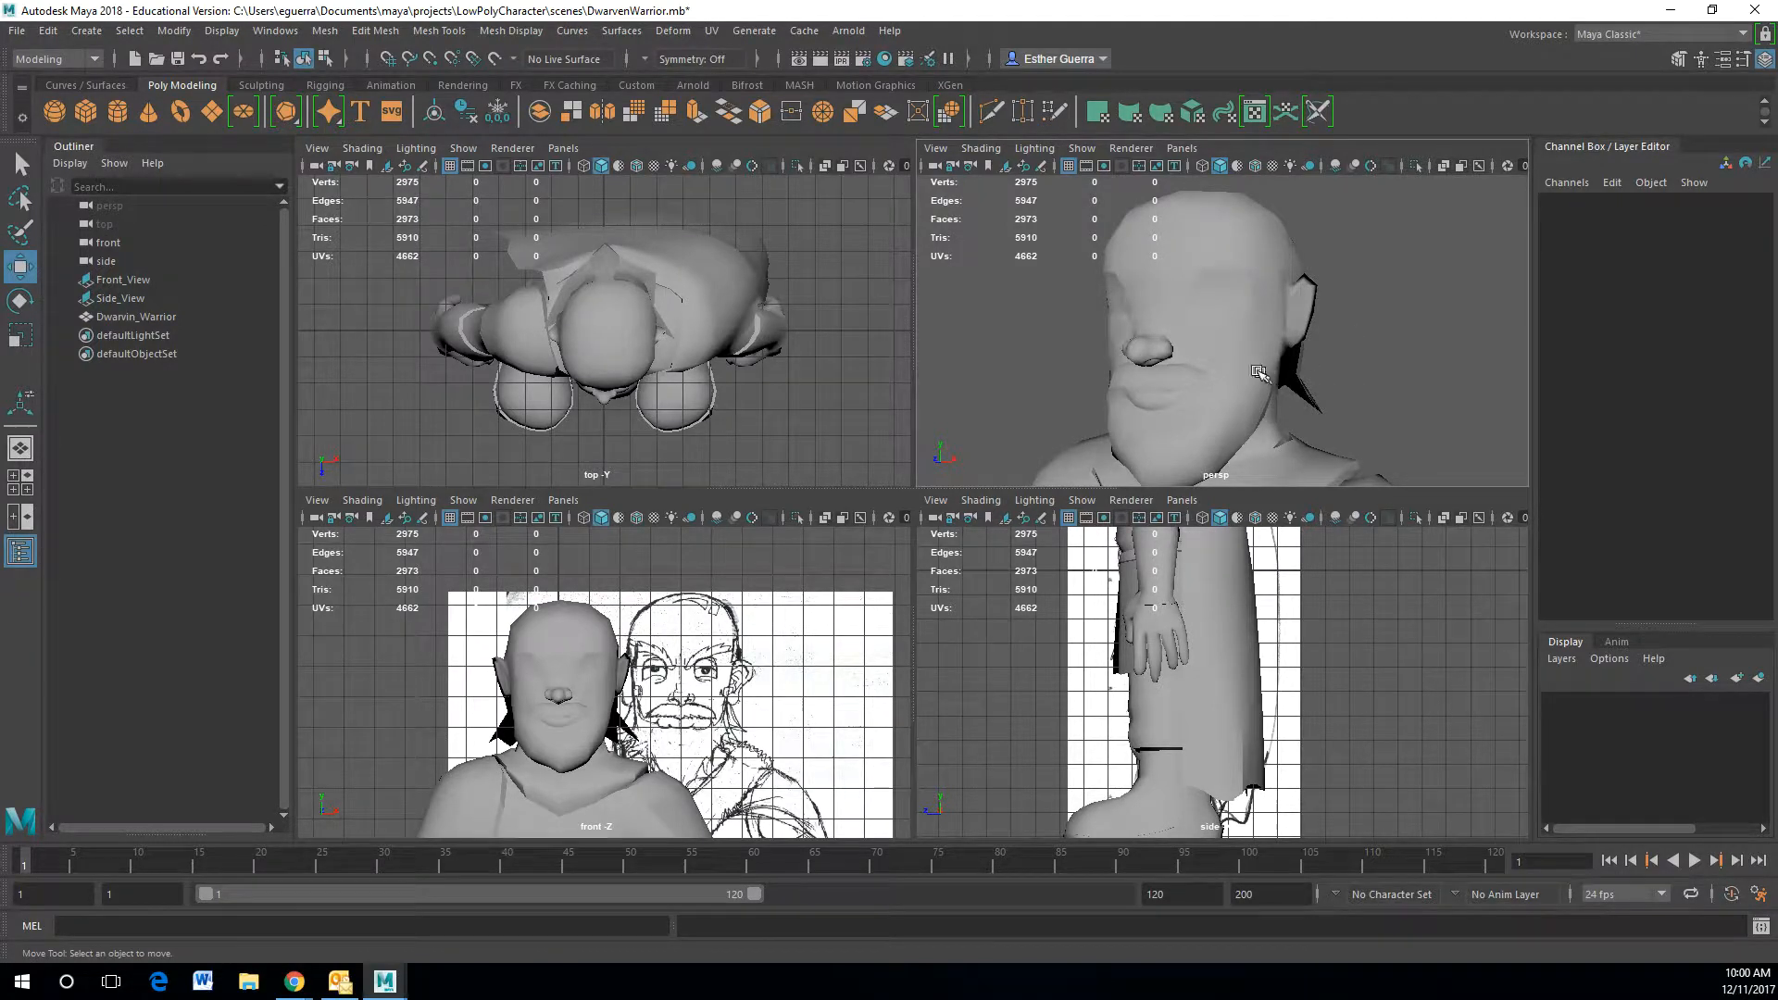
scroll(1257, 372, down, 8)
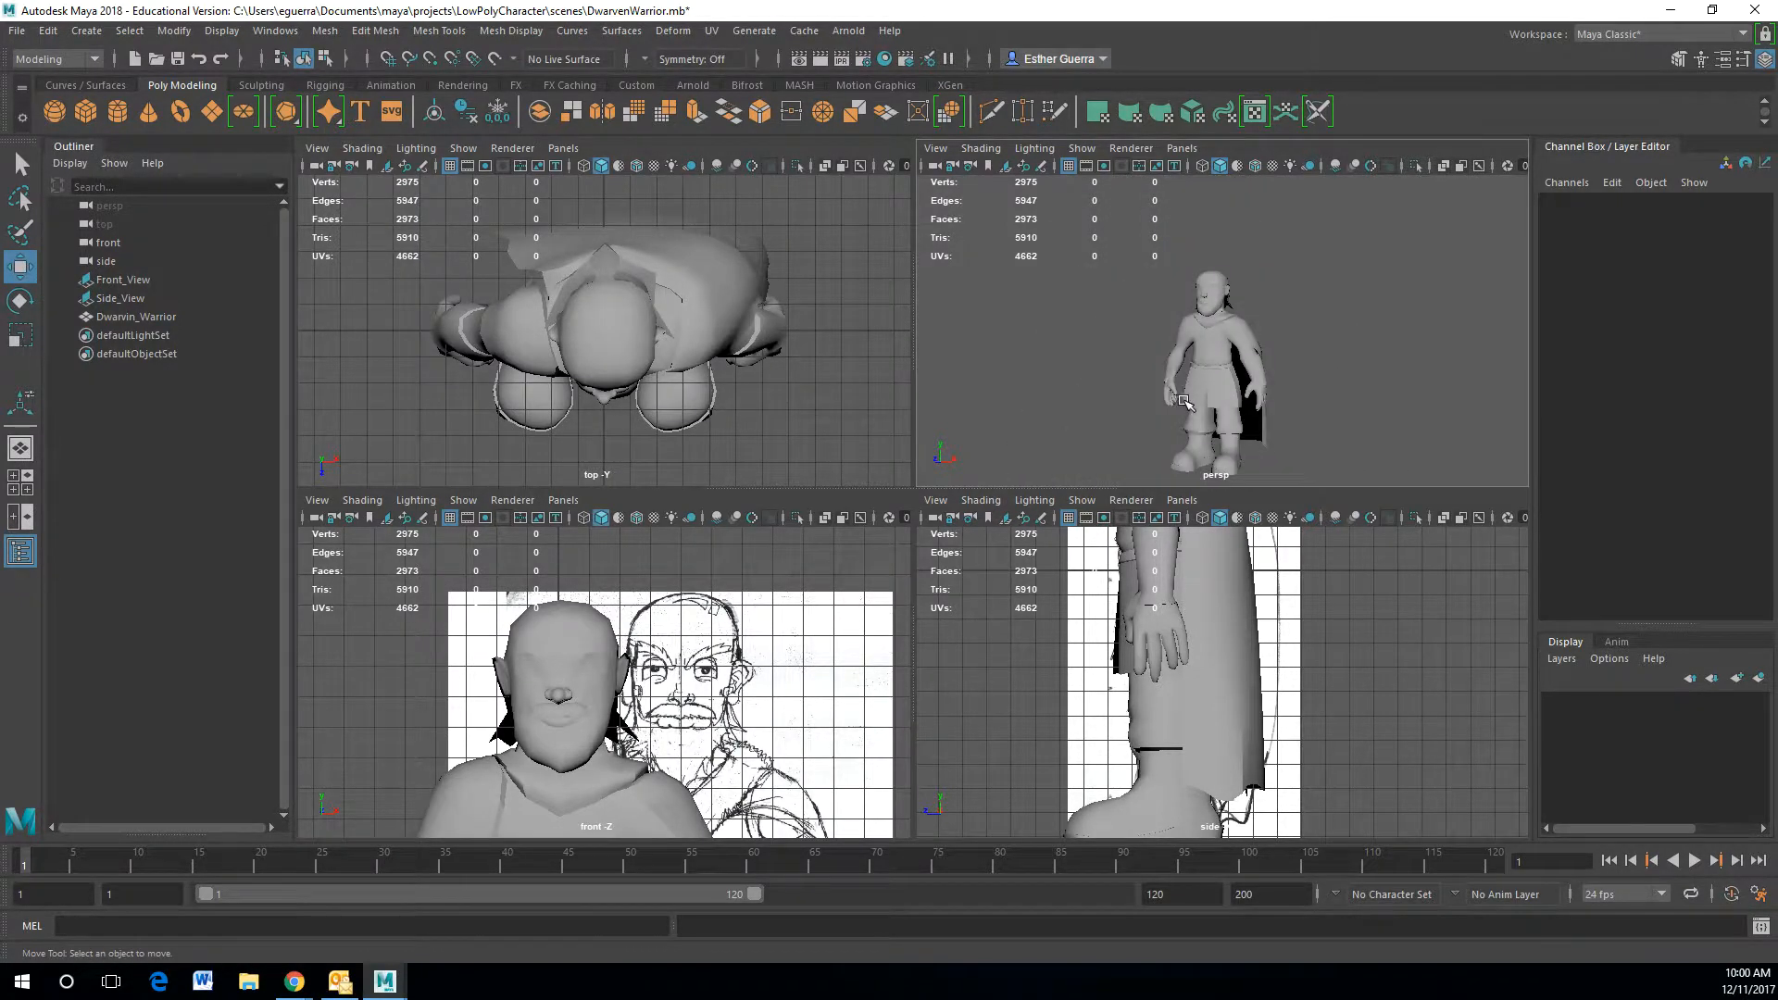
key(space)
scroll(905, 555, down, 4)
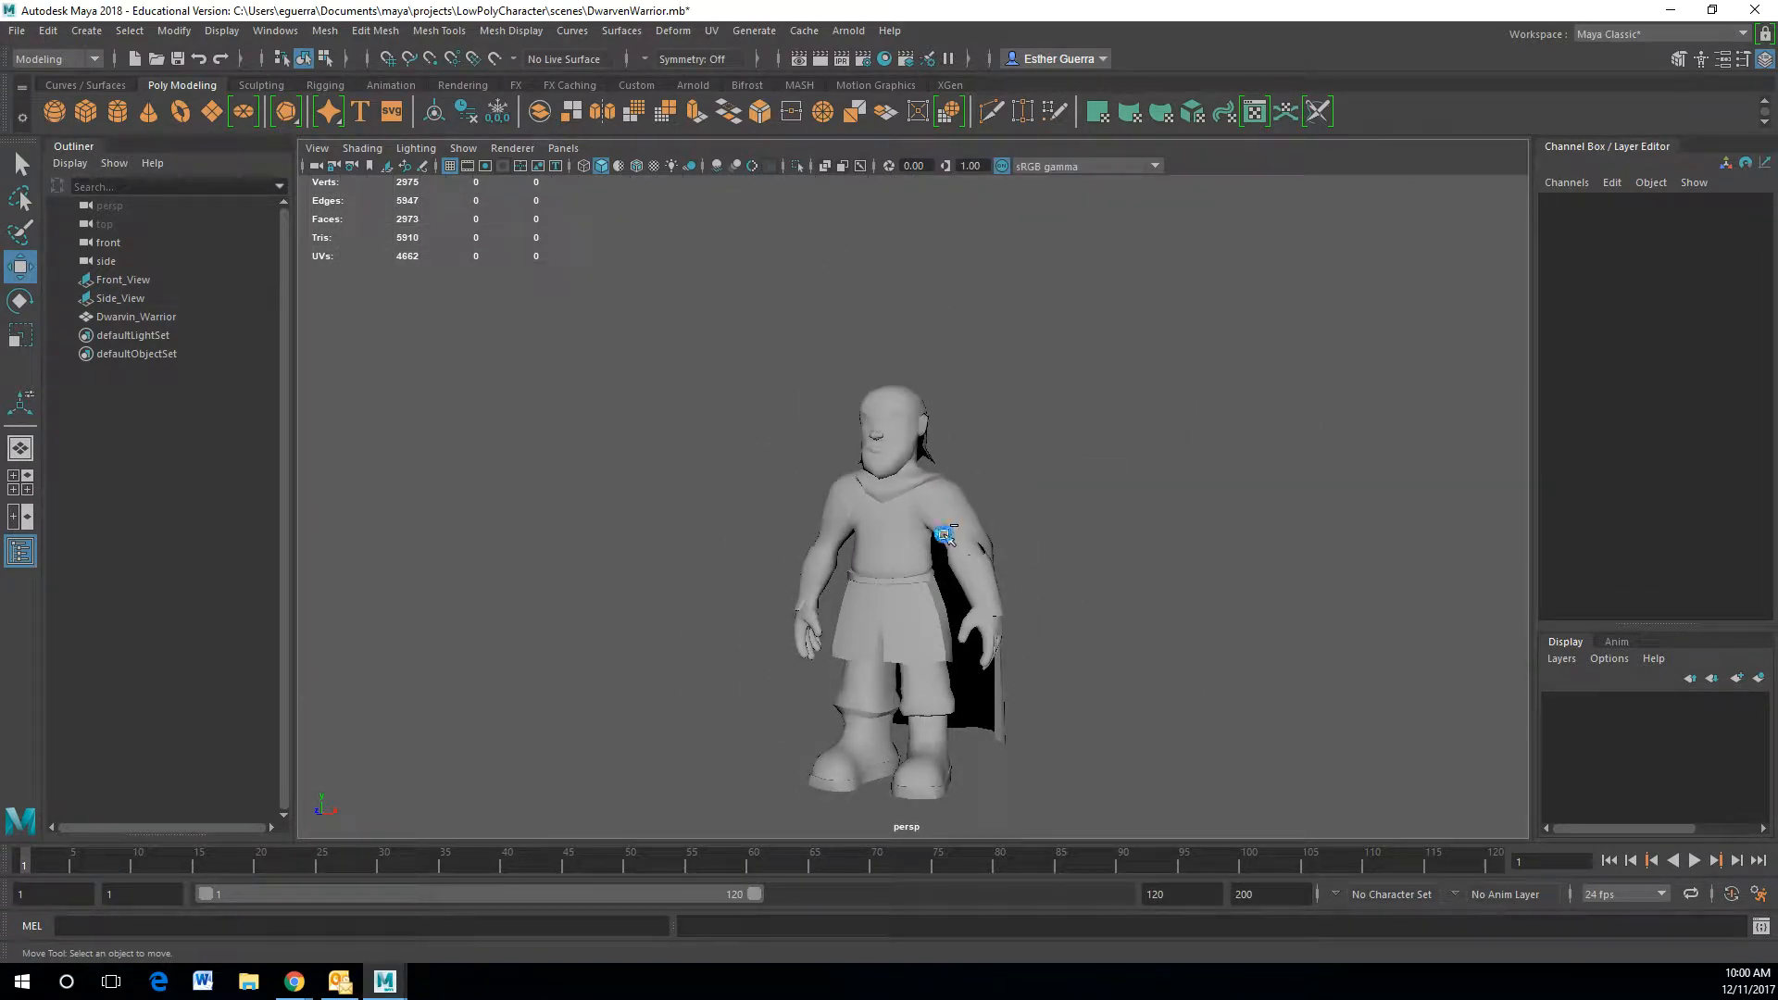
scroll(944, 537, up, 3)
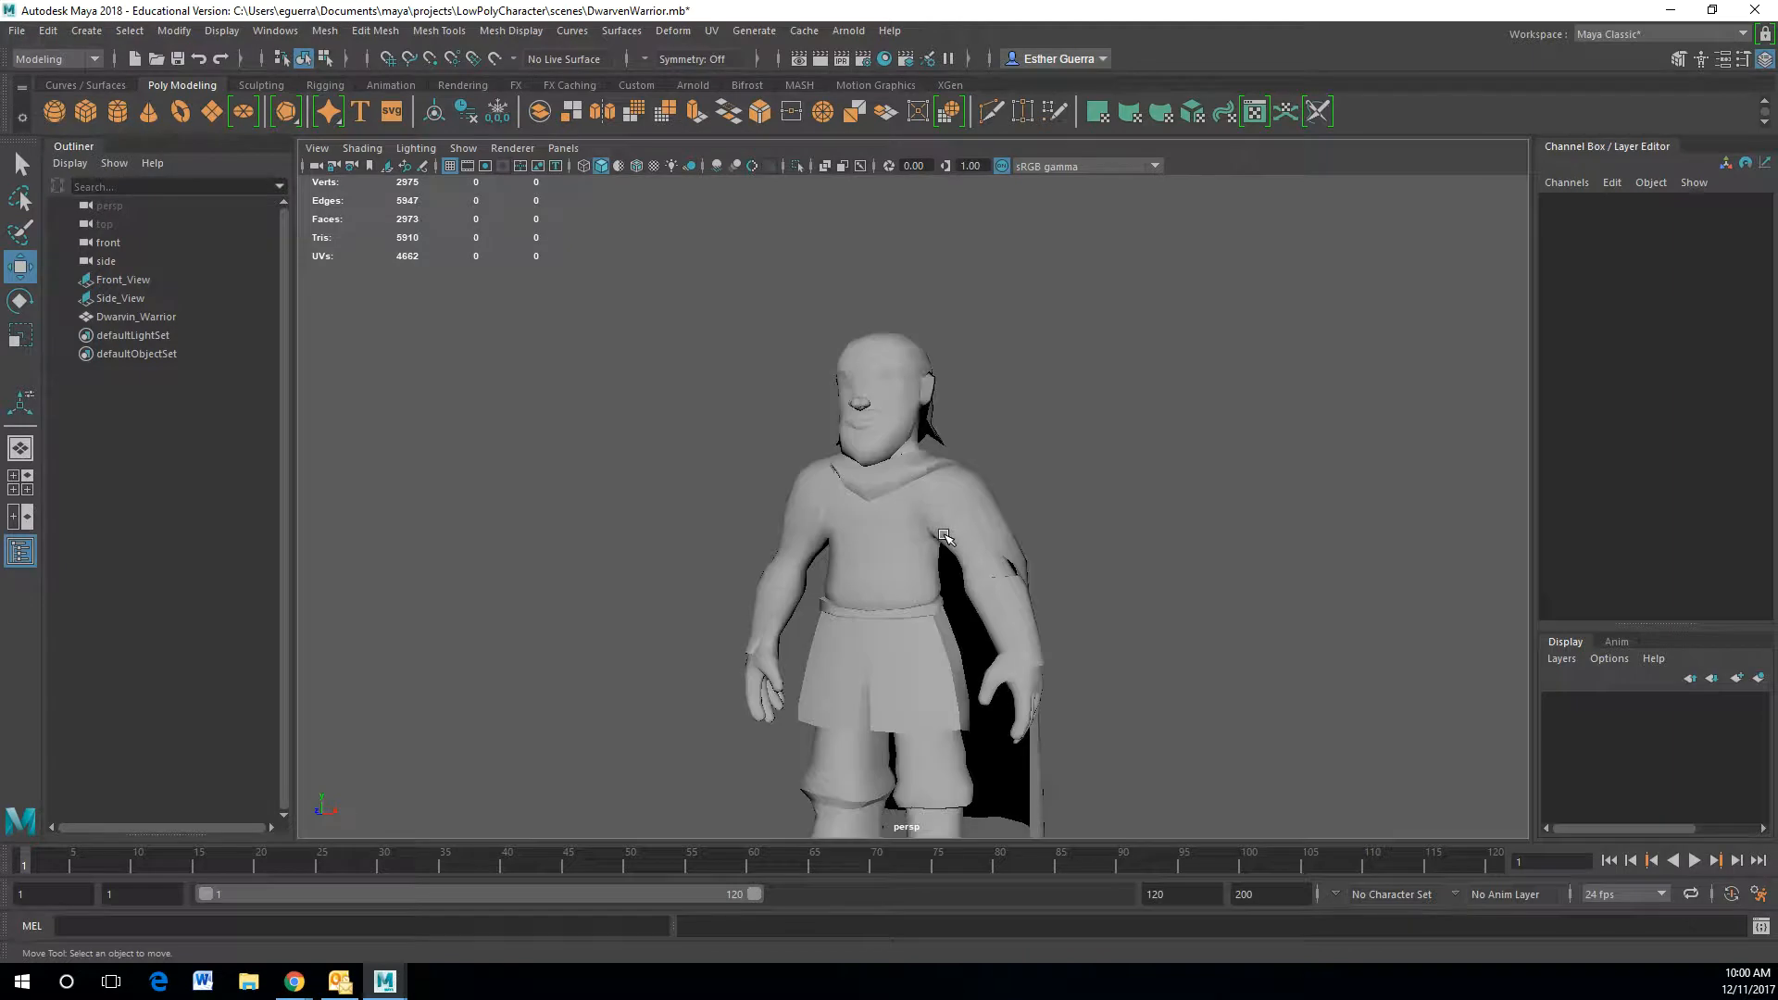
right_click(943, 537)
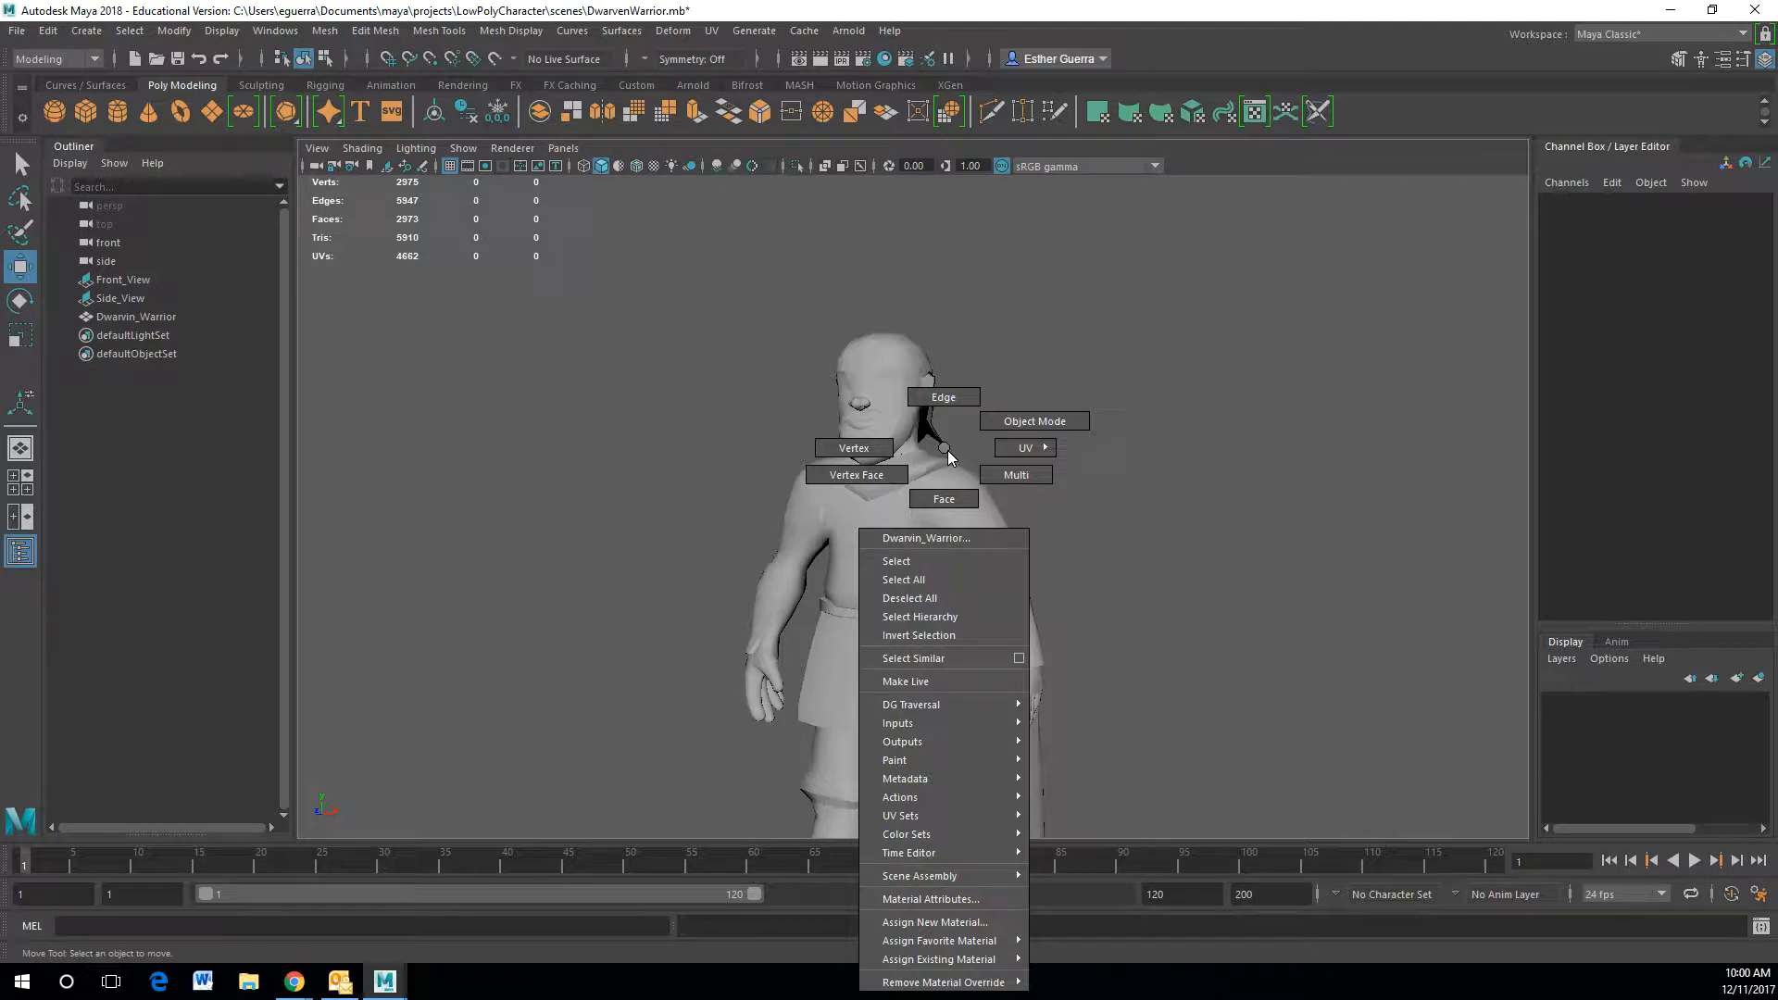
mouse_move(968, 943)
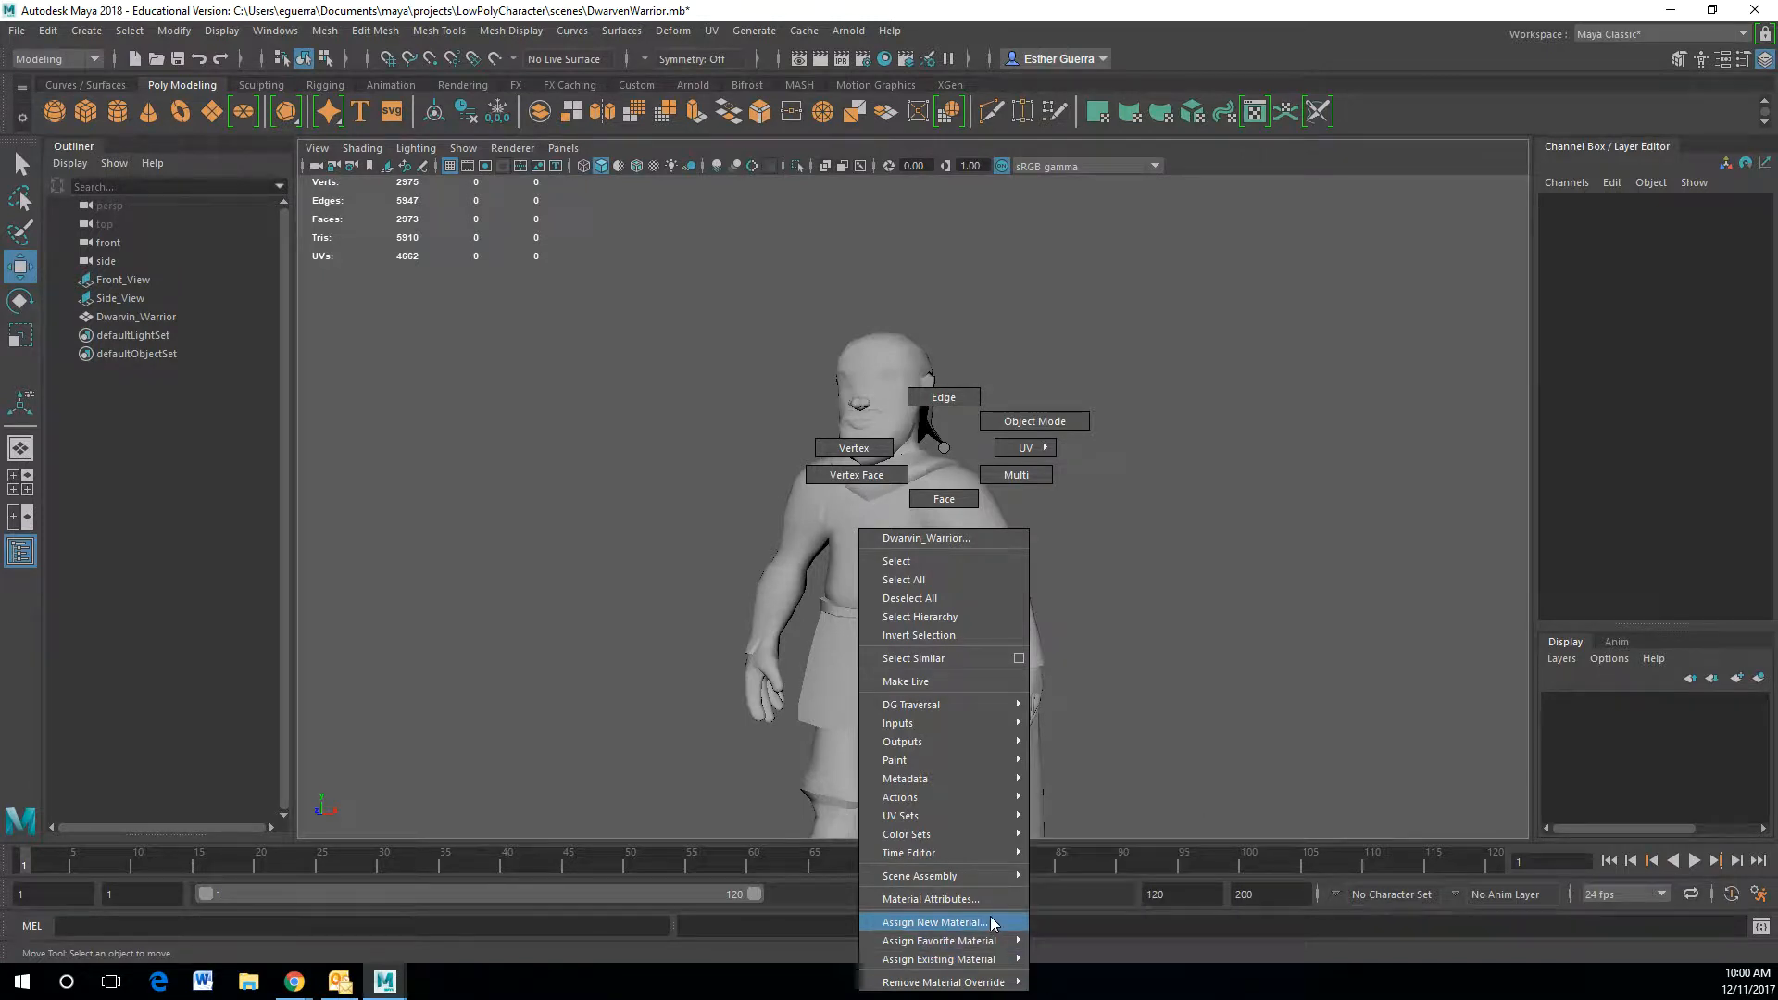
click(991, 923)
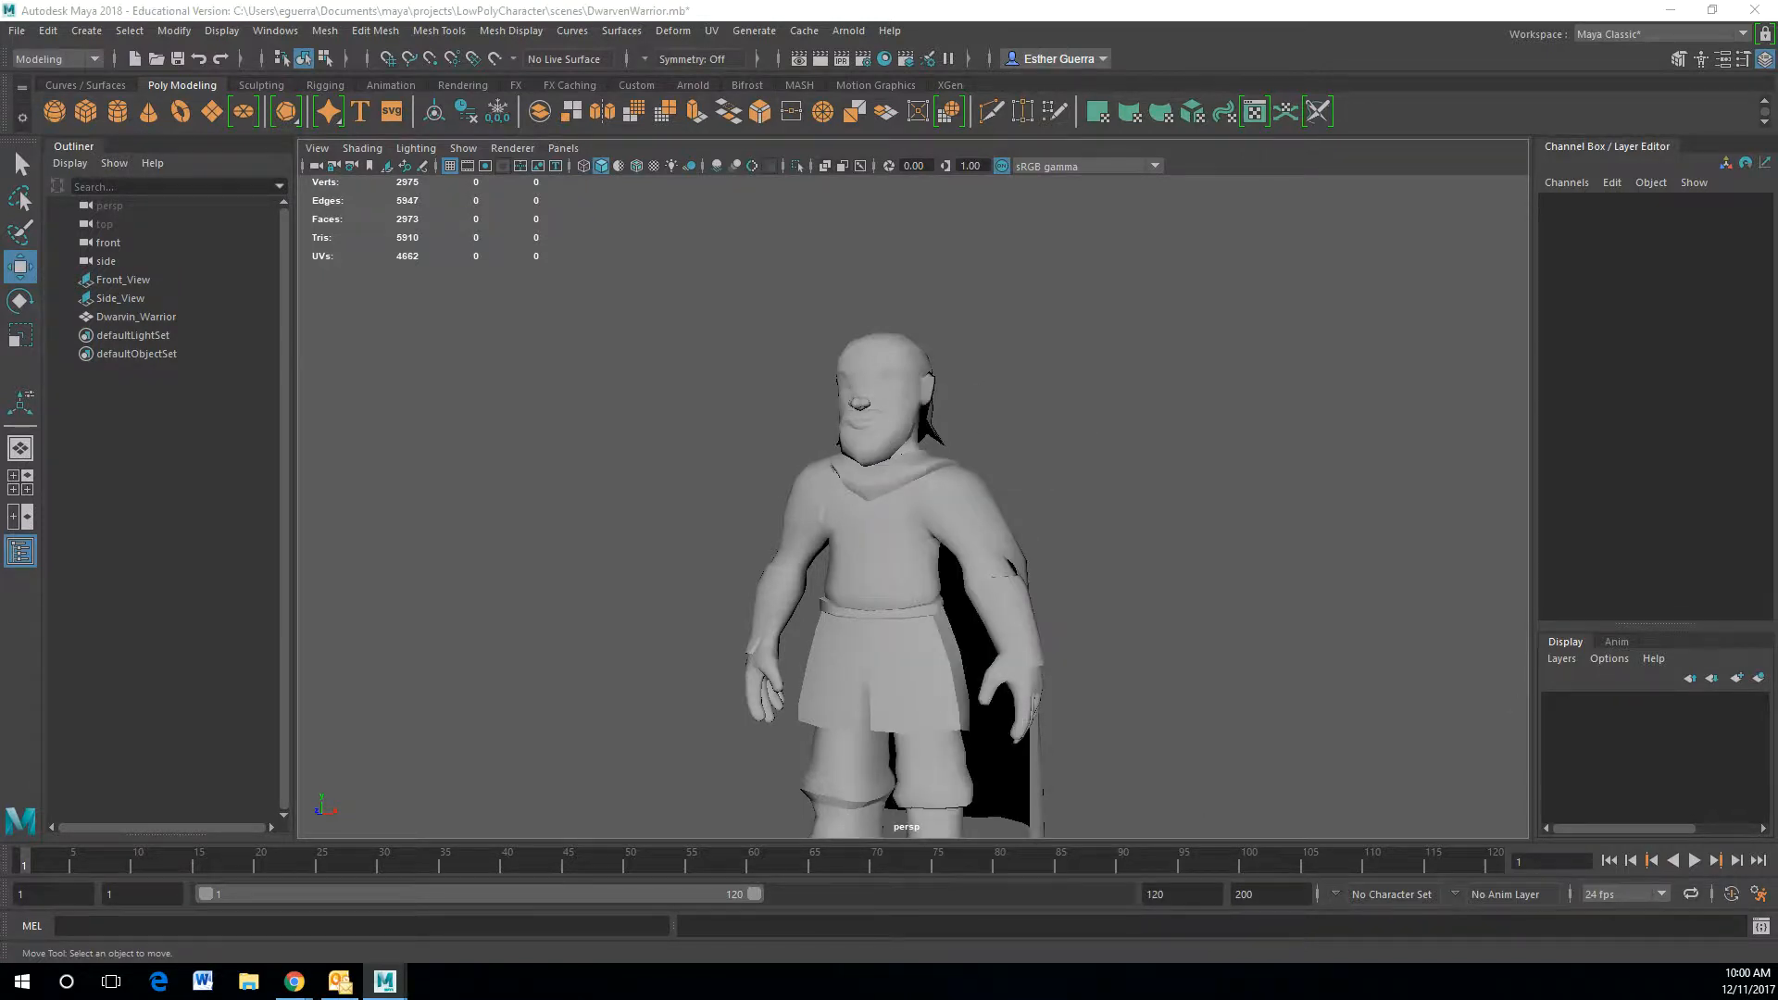
scroll(1019, 574, down, 5)
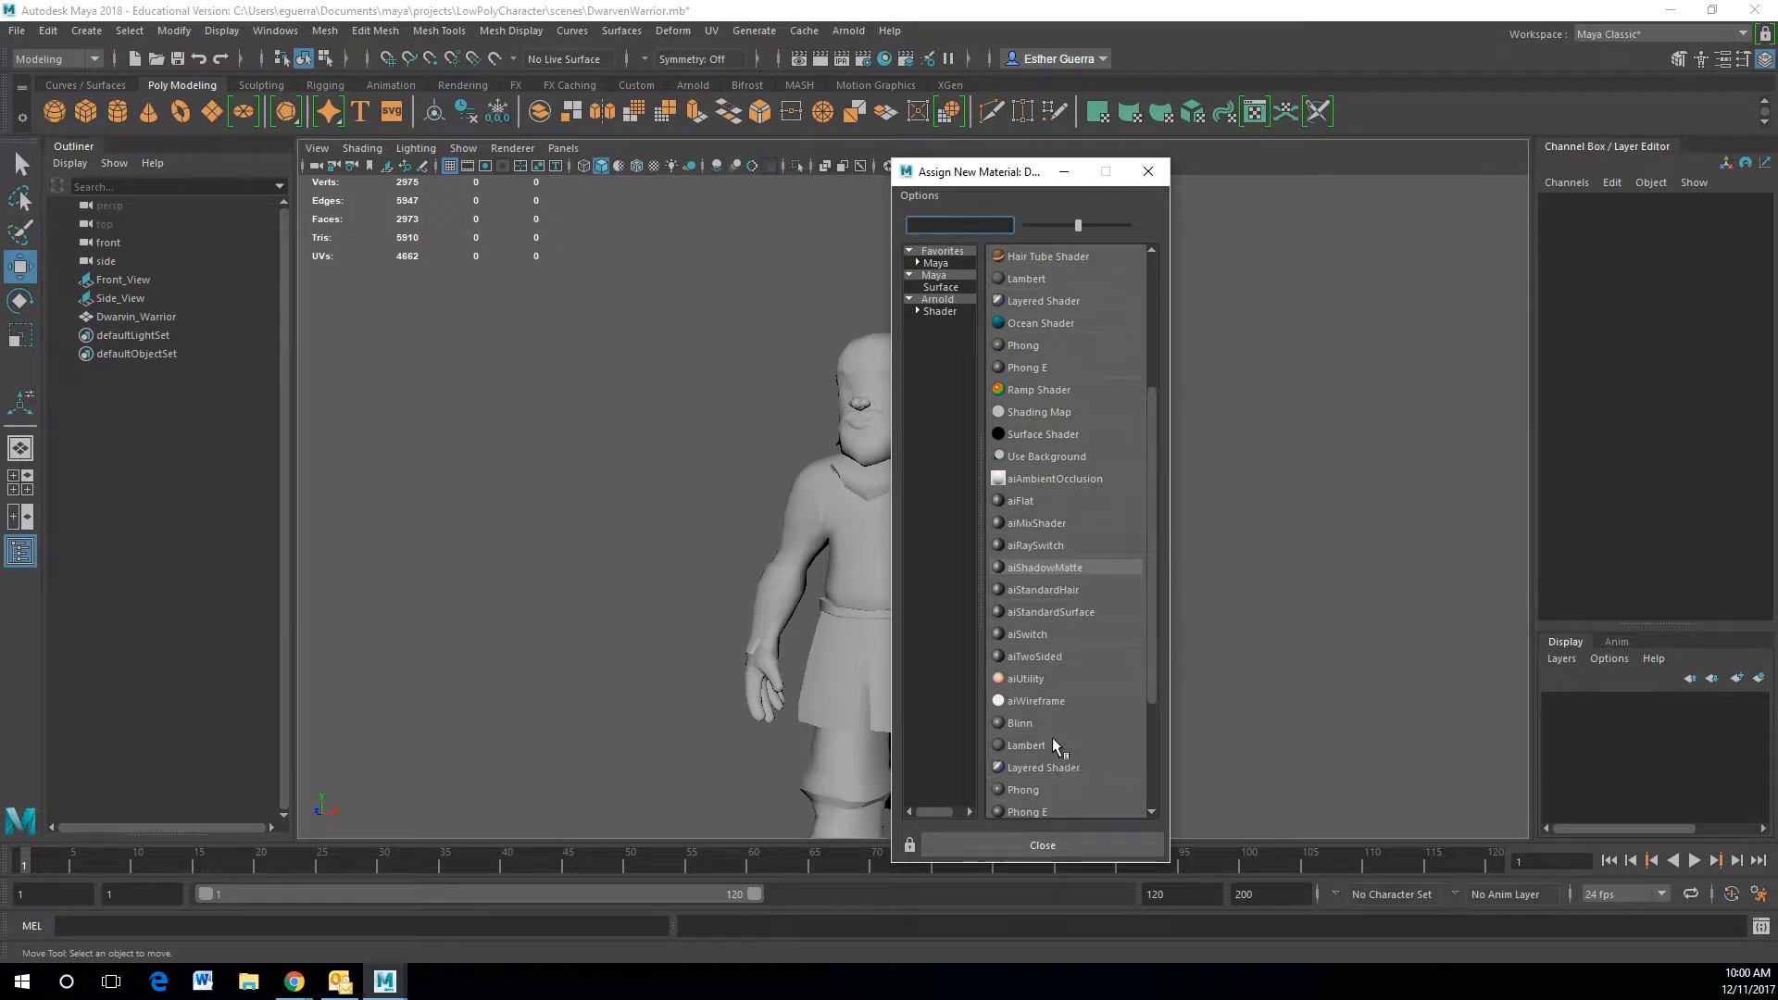
click(1054, 744)
- Rename the character's new Lambert material as WarriorDwarf
double_click(1550, 239)
key(BackSpace)
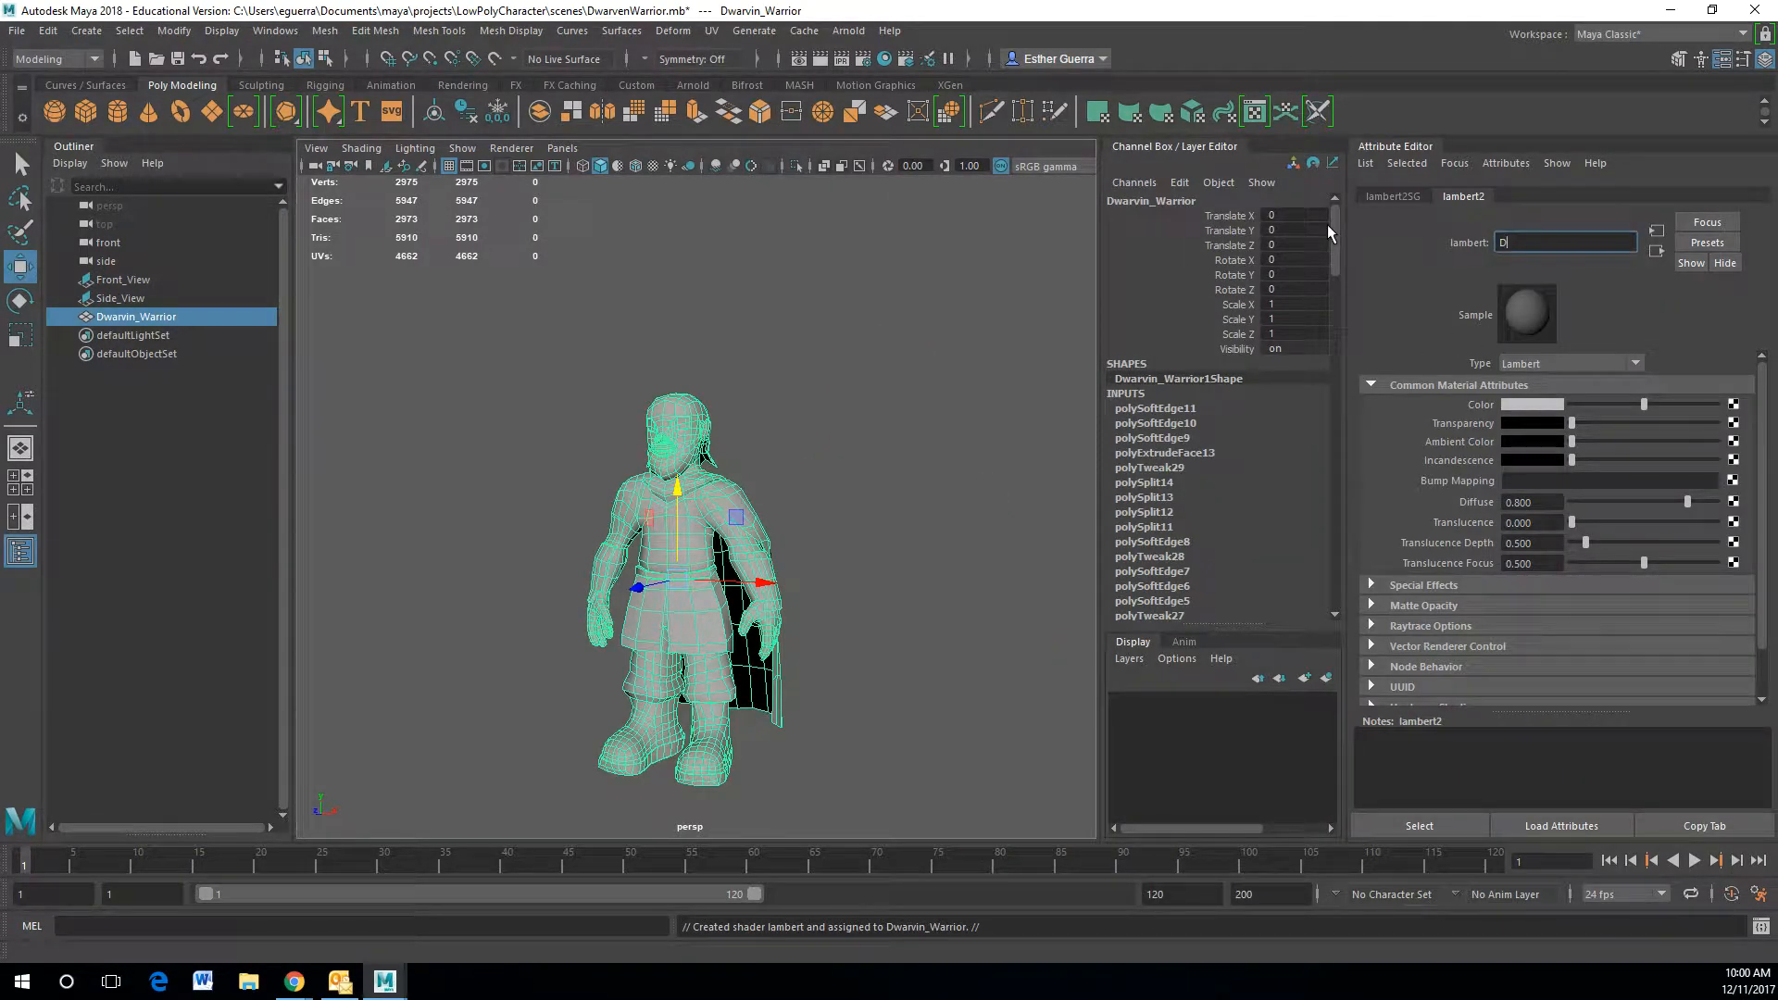
text(WarriorDwarv)
key(Return)
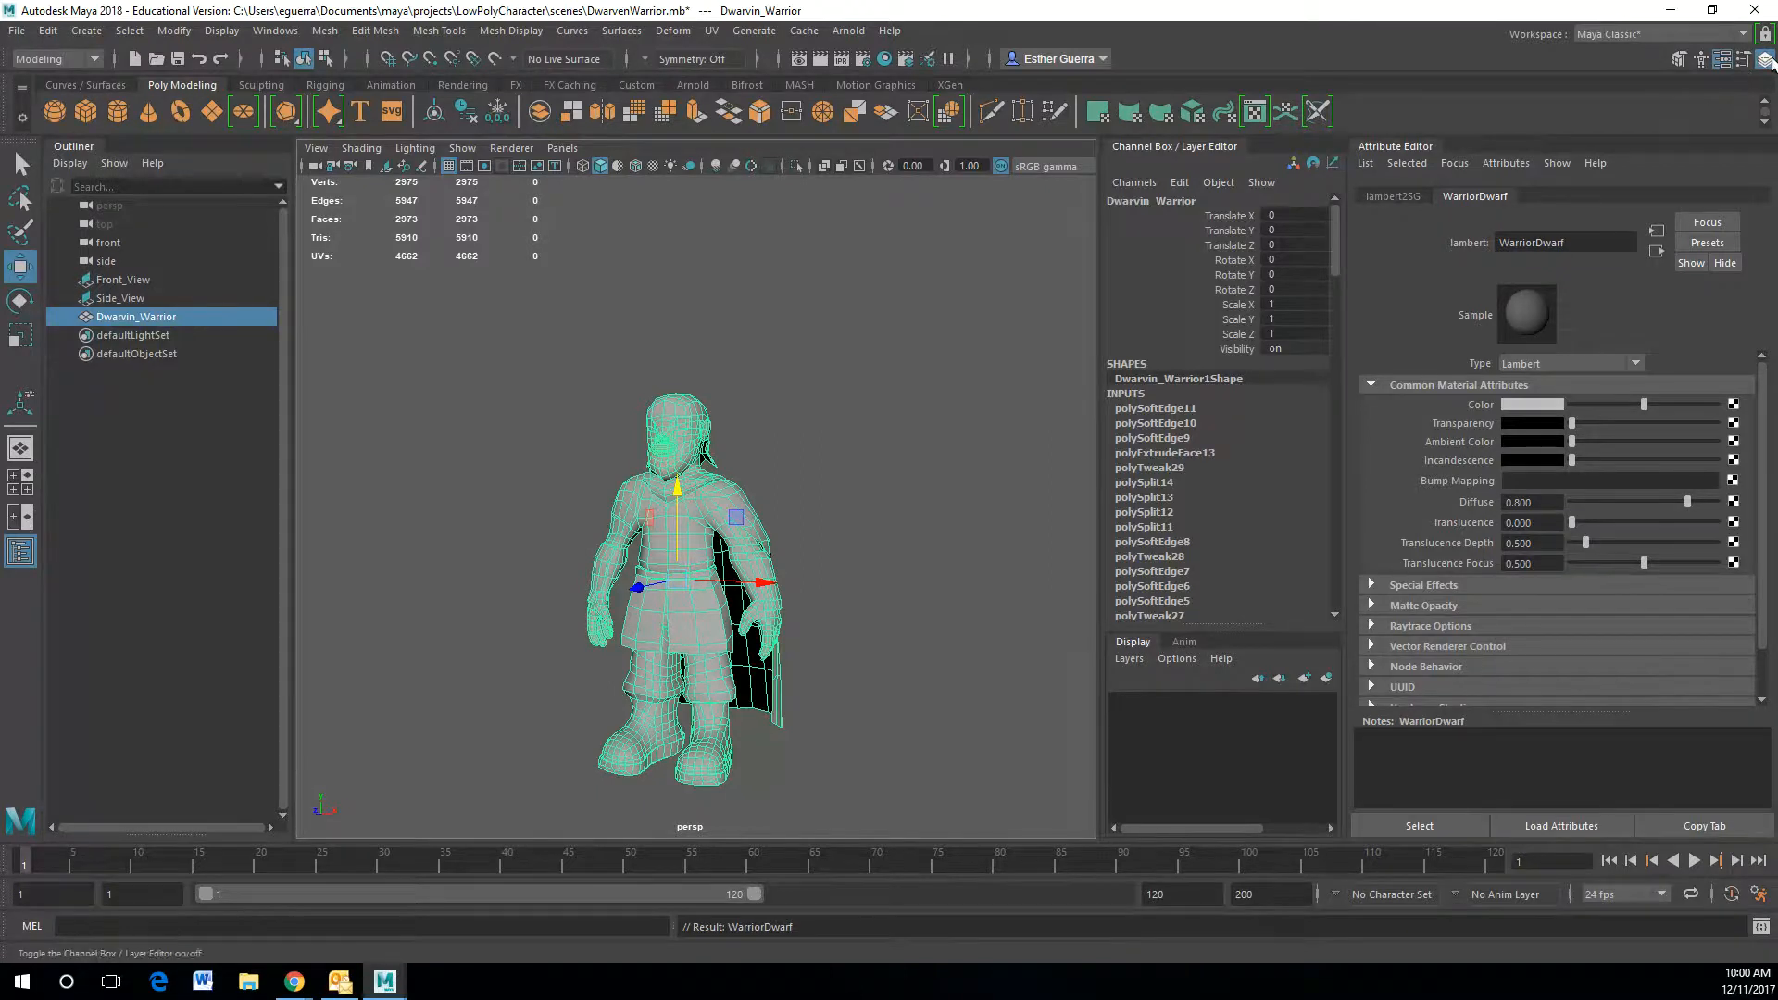
- Hide the channel box, map a Checker texture to the WarriorDwarf material's color, and display the character with textures
click(1766, 59)
click(1732, 406)
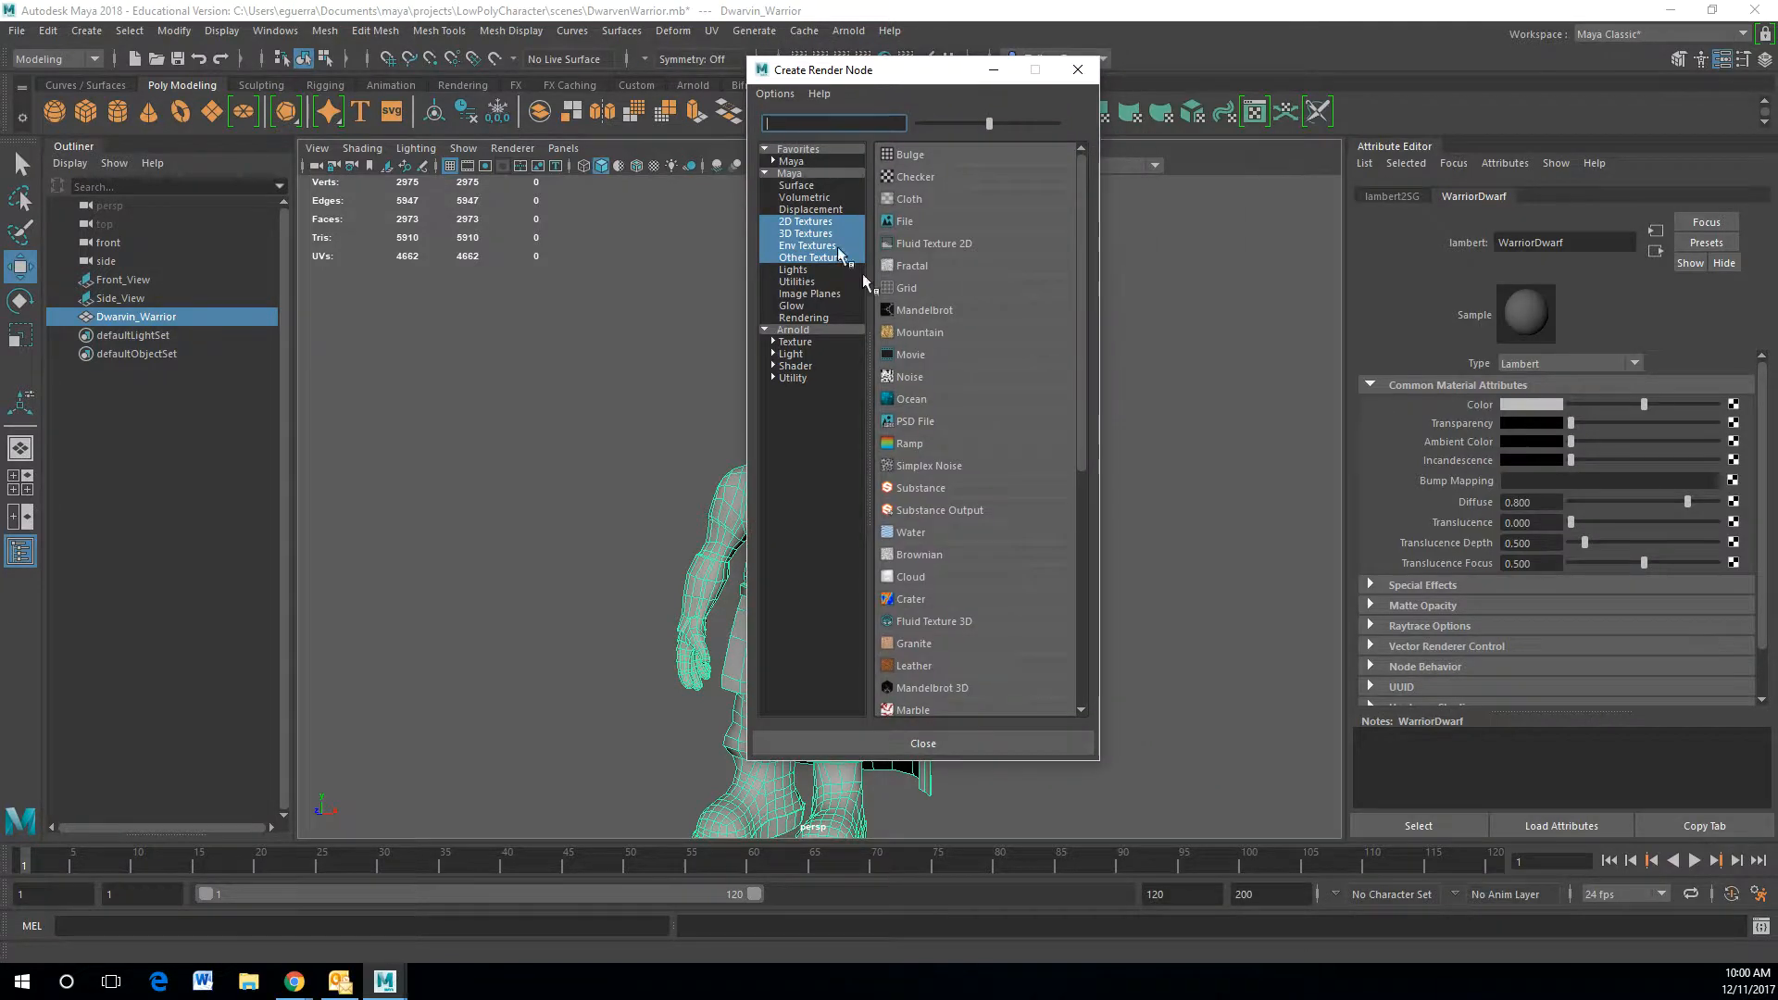
click(942, 178)
click(788, 510)
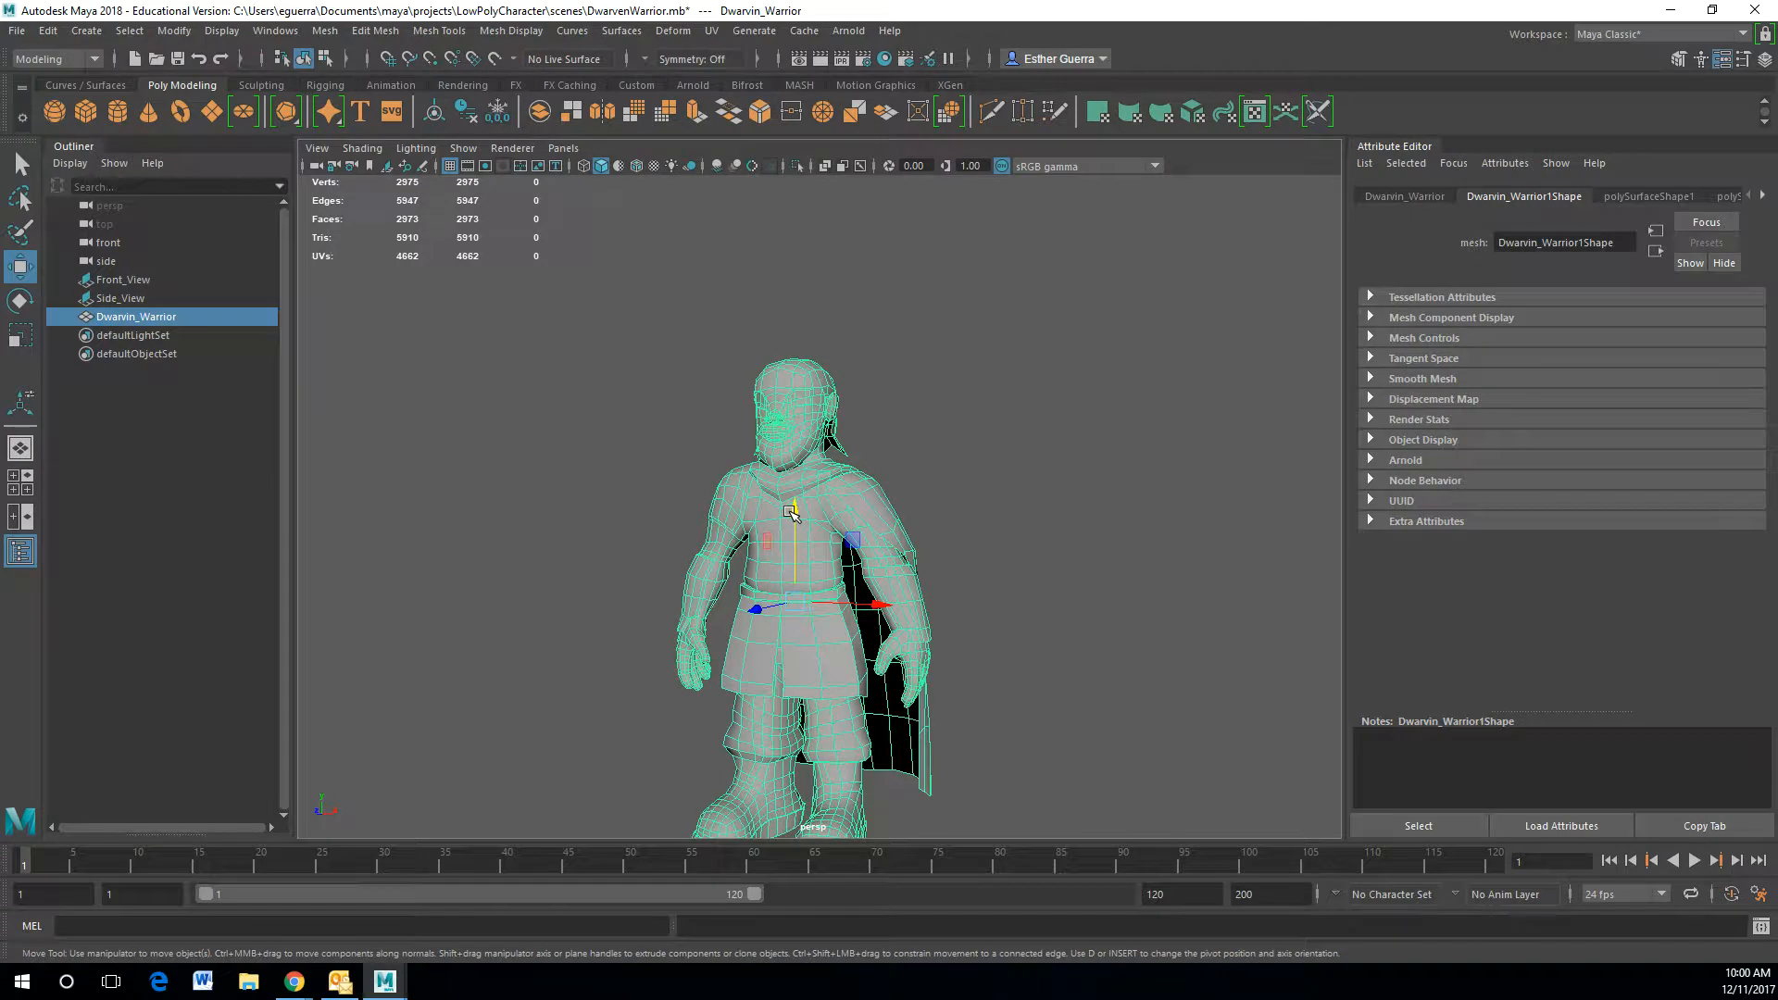
key(6)
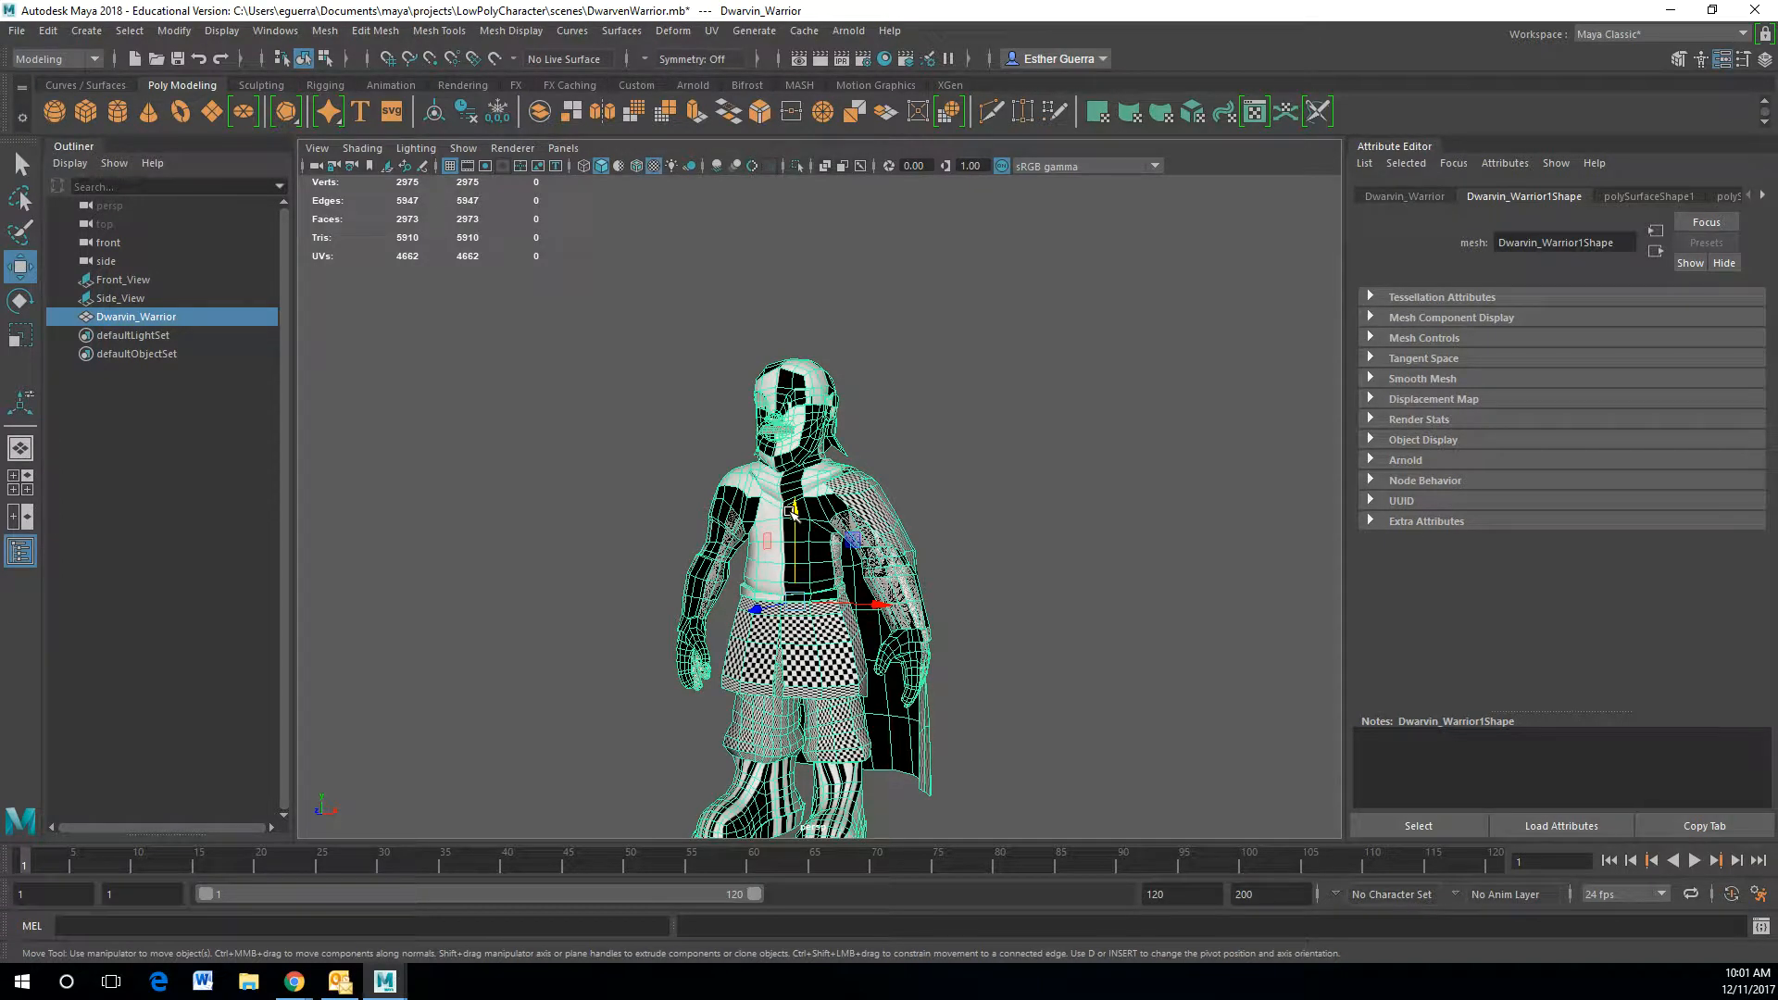
click(1024, 465)
scroll(1008, 489, up, 3)
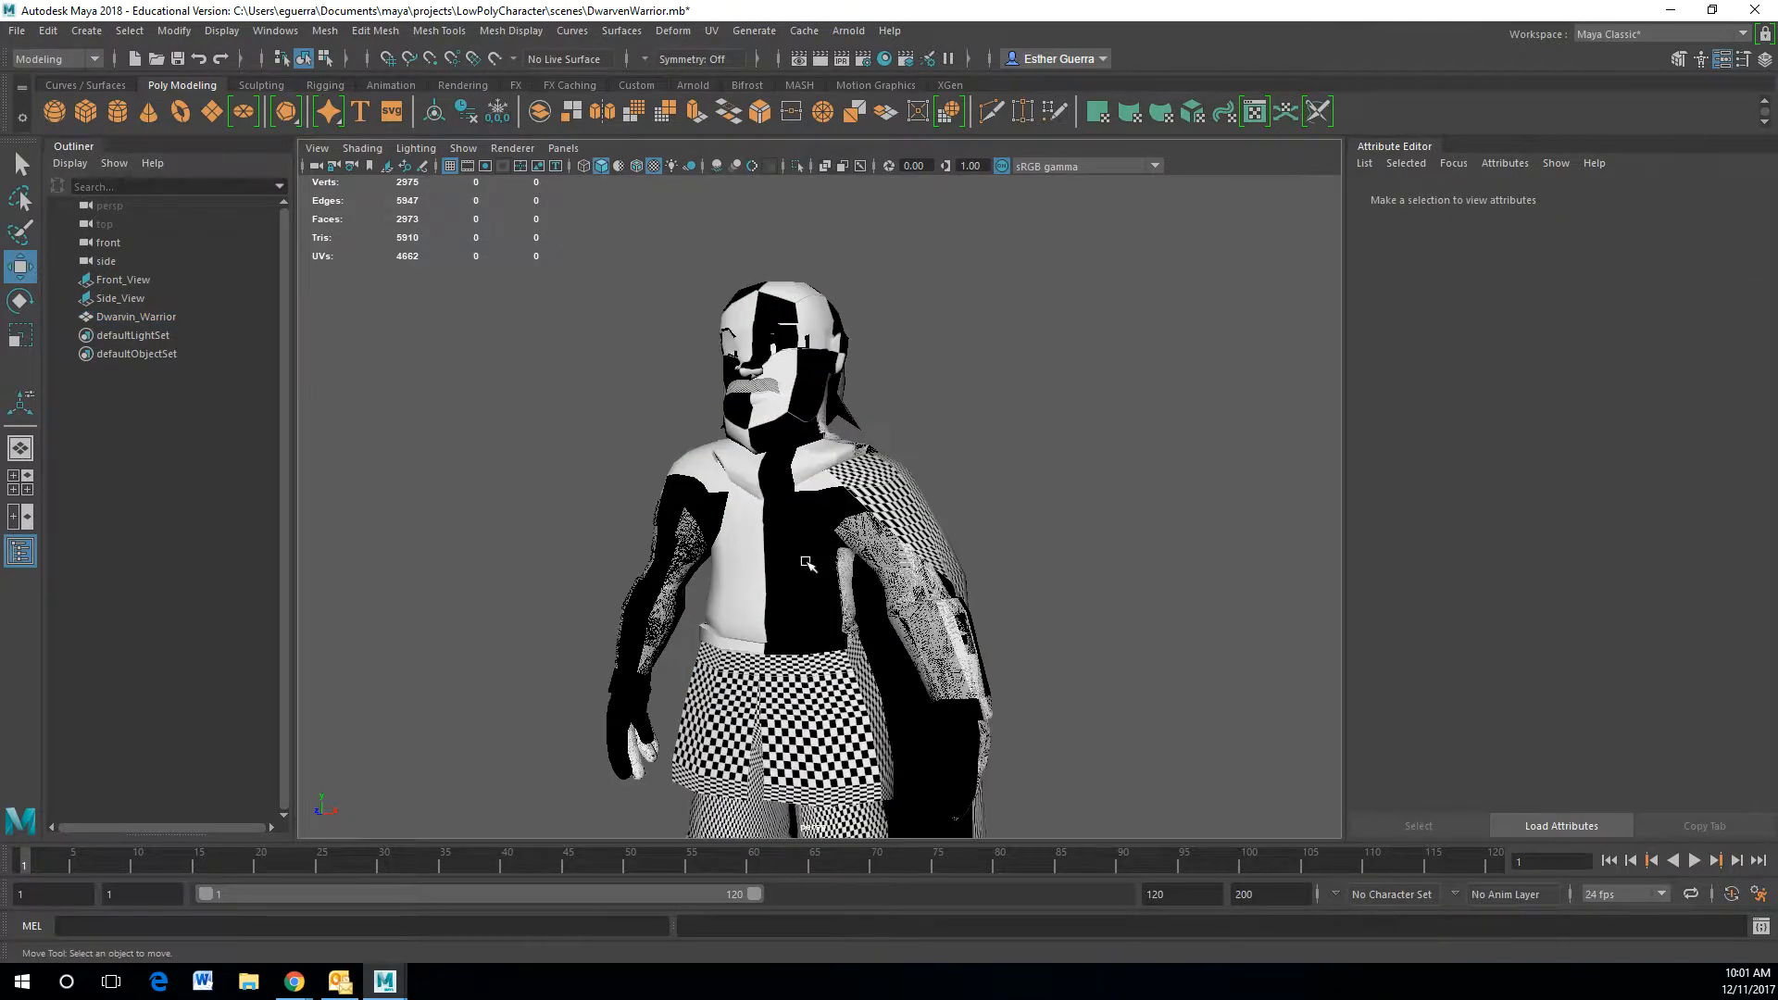
- Delete the construction history of the whole character mesh and deselect it
click(804, 559)
click(47, 30)
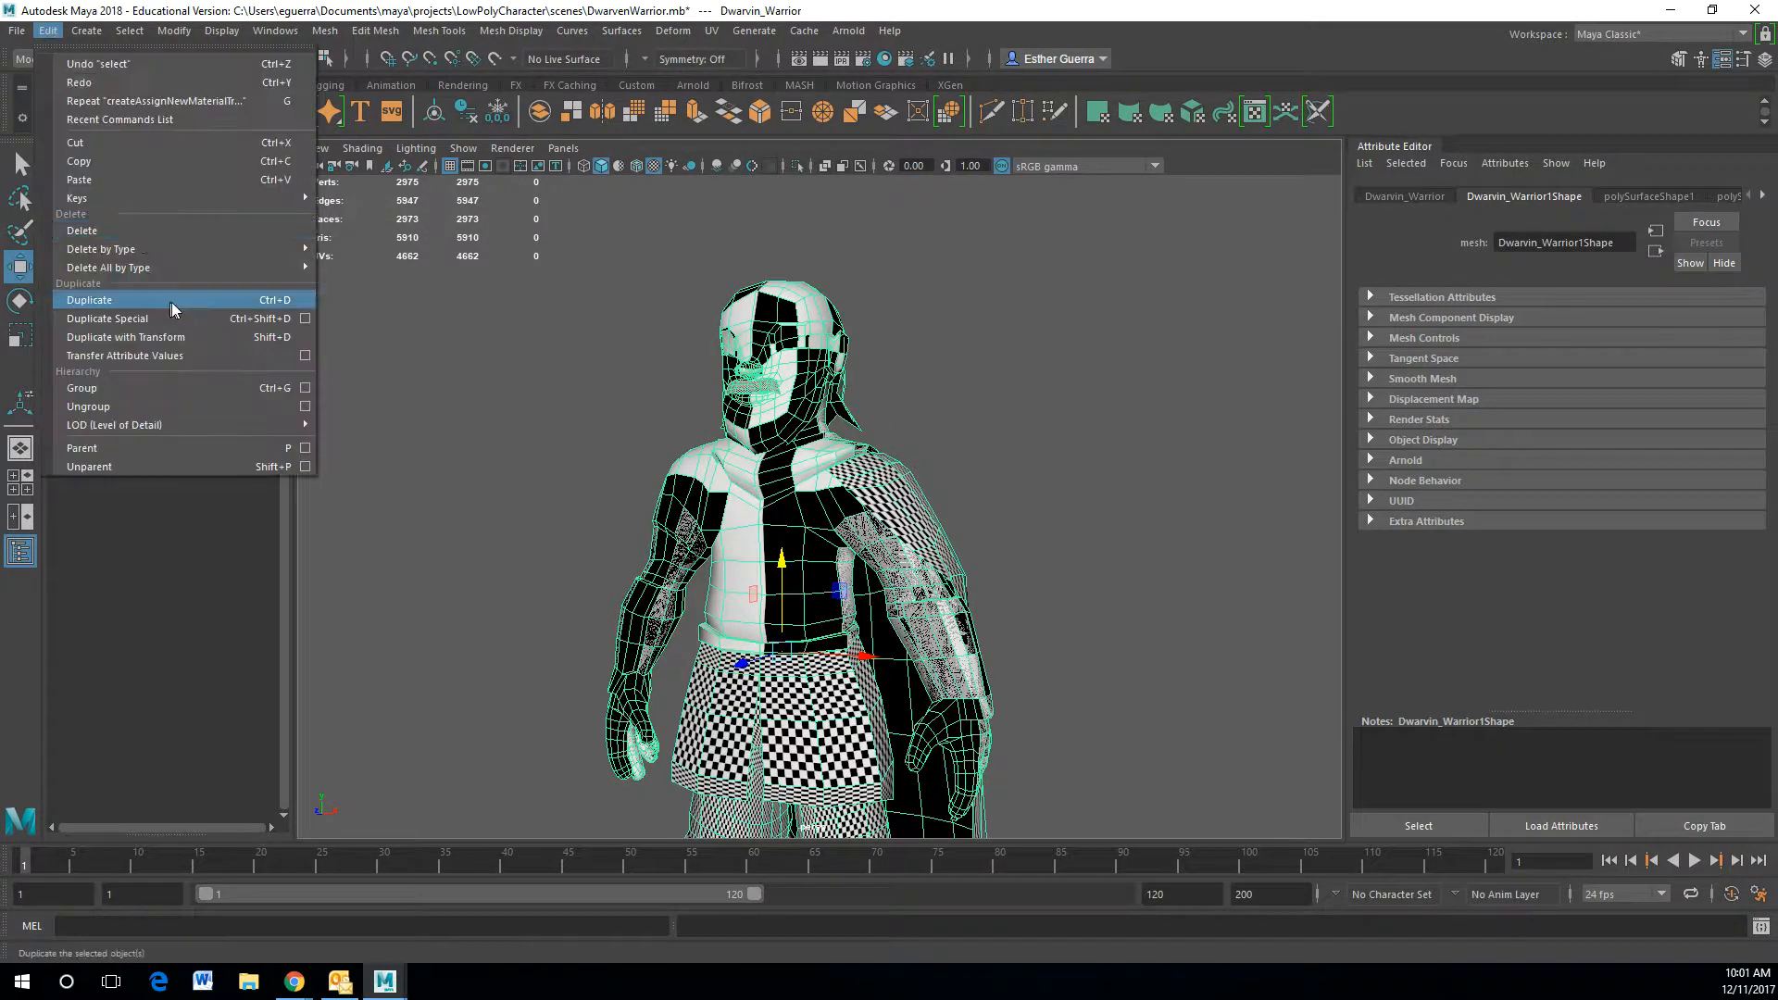
mouse_move(213, 248)
click(375, 265)
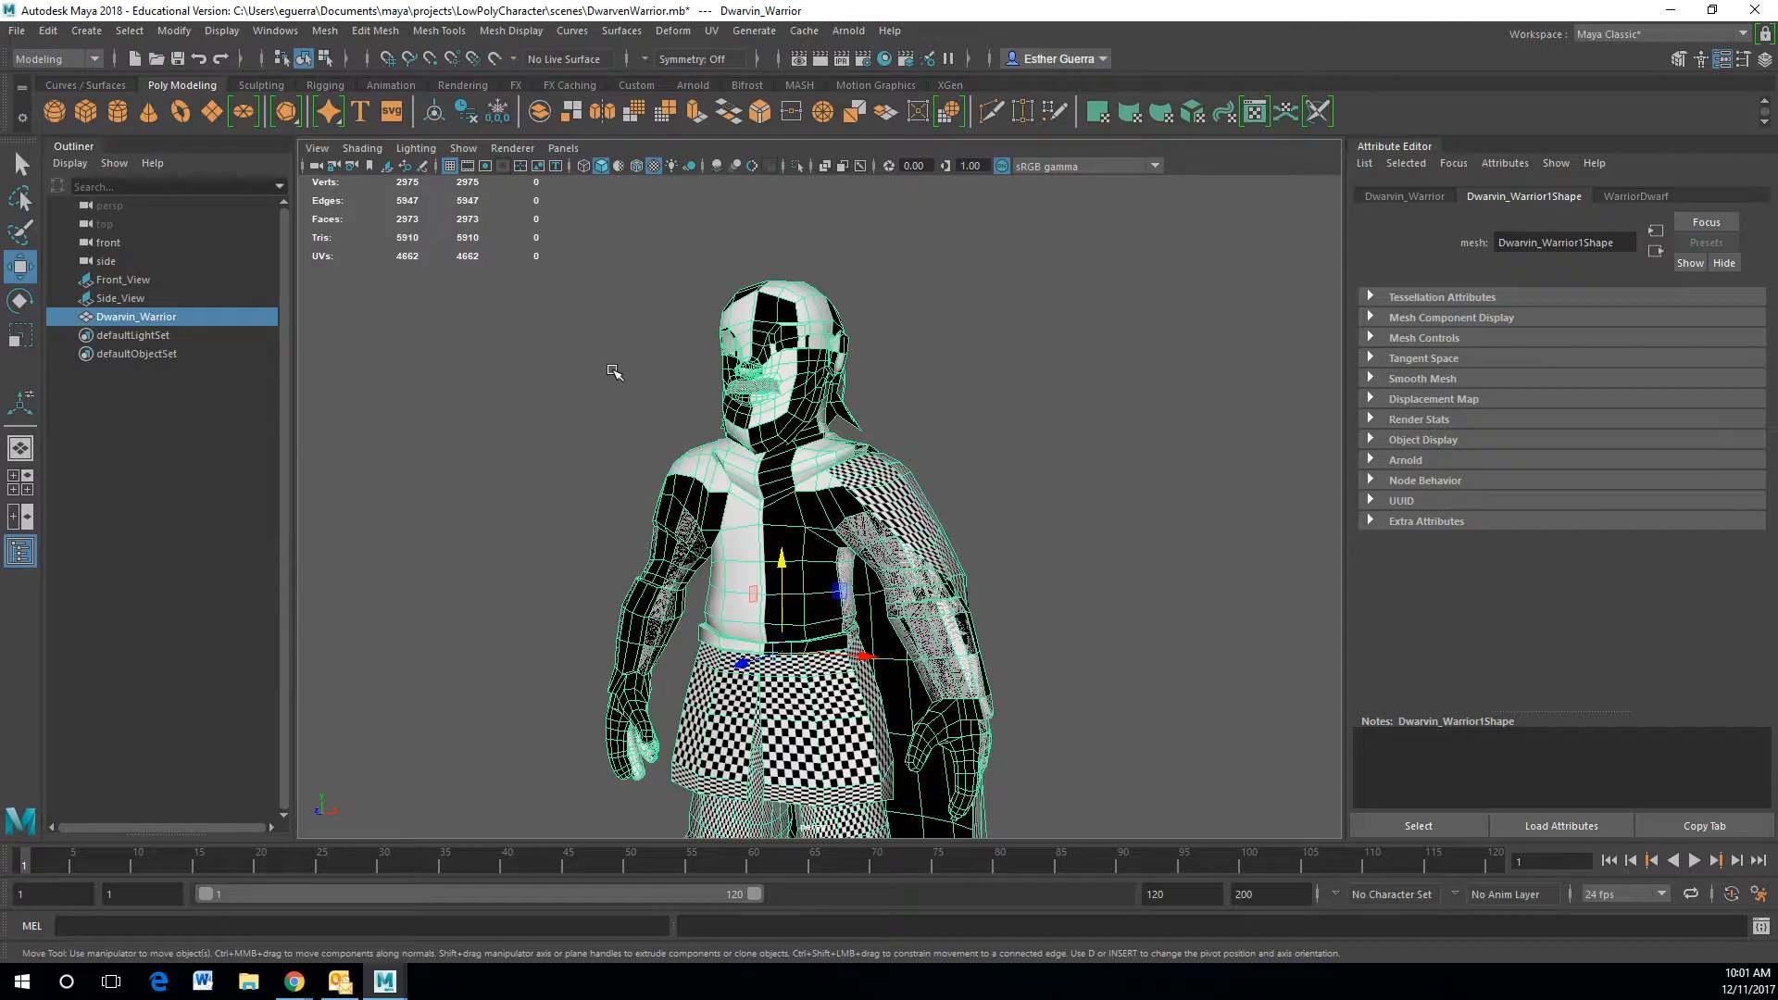
click(615, 368)
alt+drag(846, 483, 806, 466)
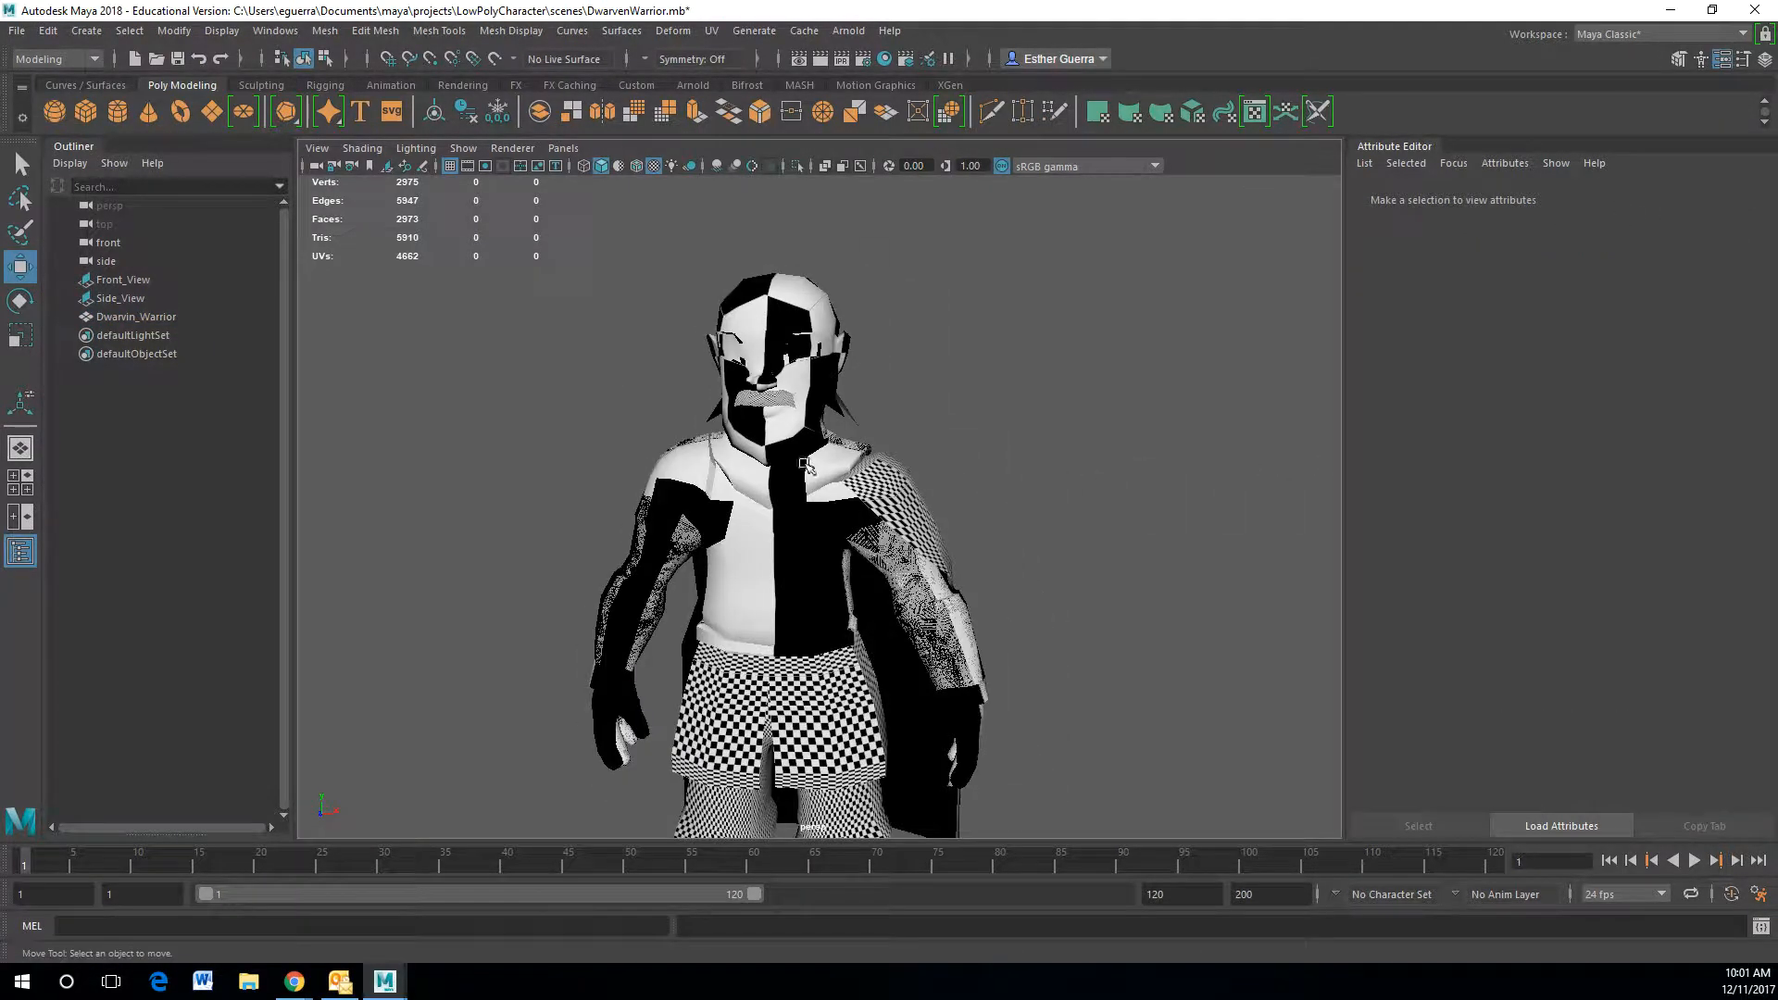
- Open the UV Editor, inspect the character's existing UV layout over the checker texture, and minimize the editor
click(711, 30)
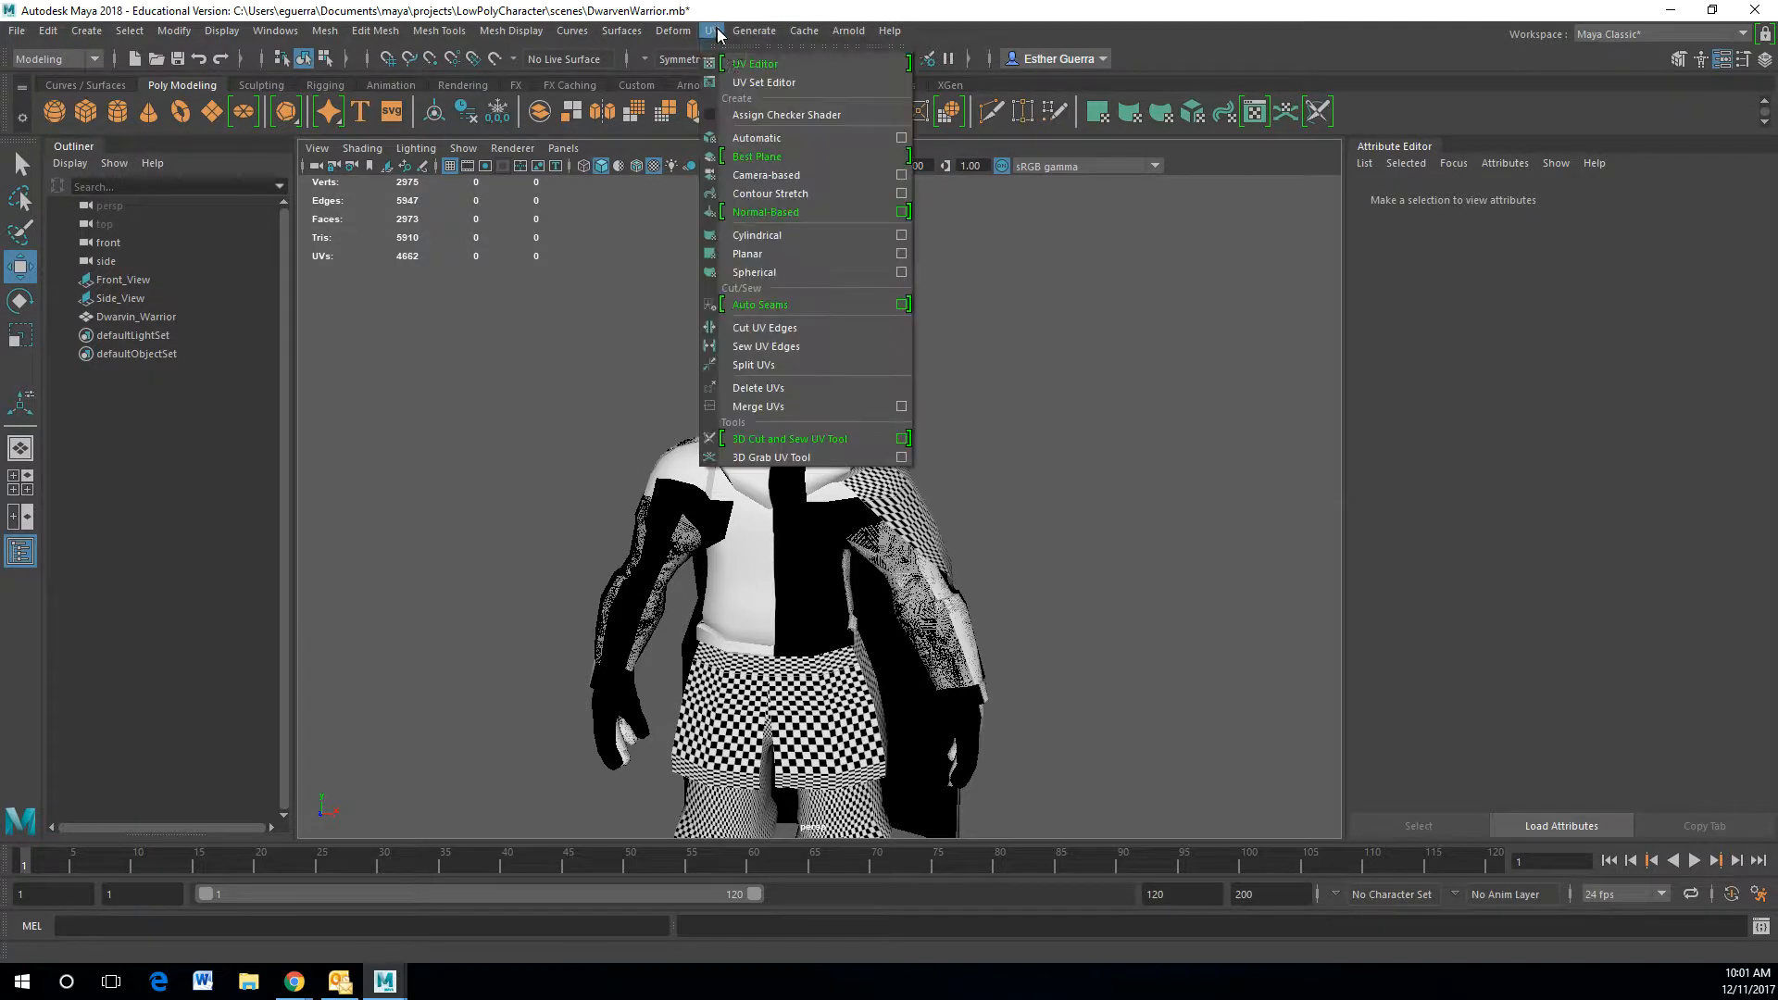
click(736, 63)
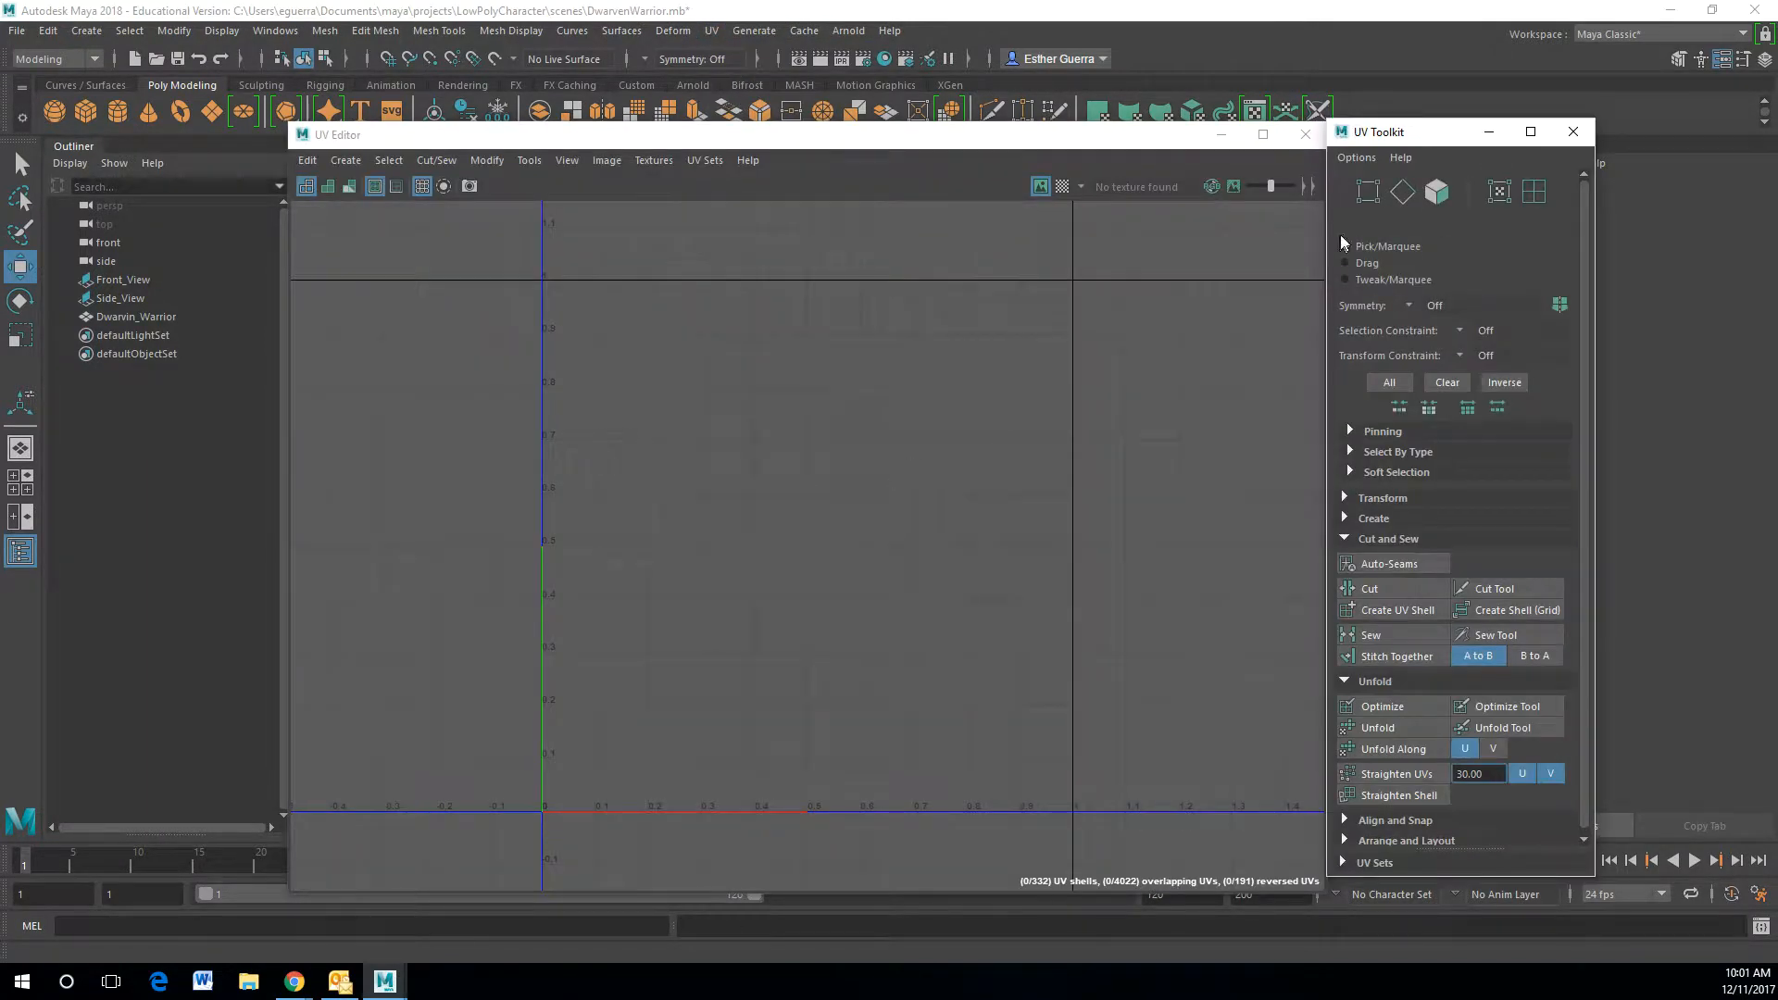
drag(921, 136, 451, 120)
scroll(1011, 519, down, 3)
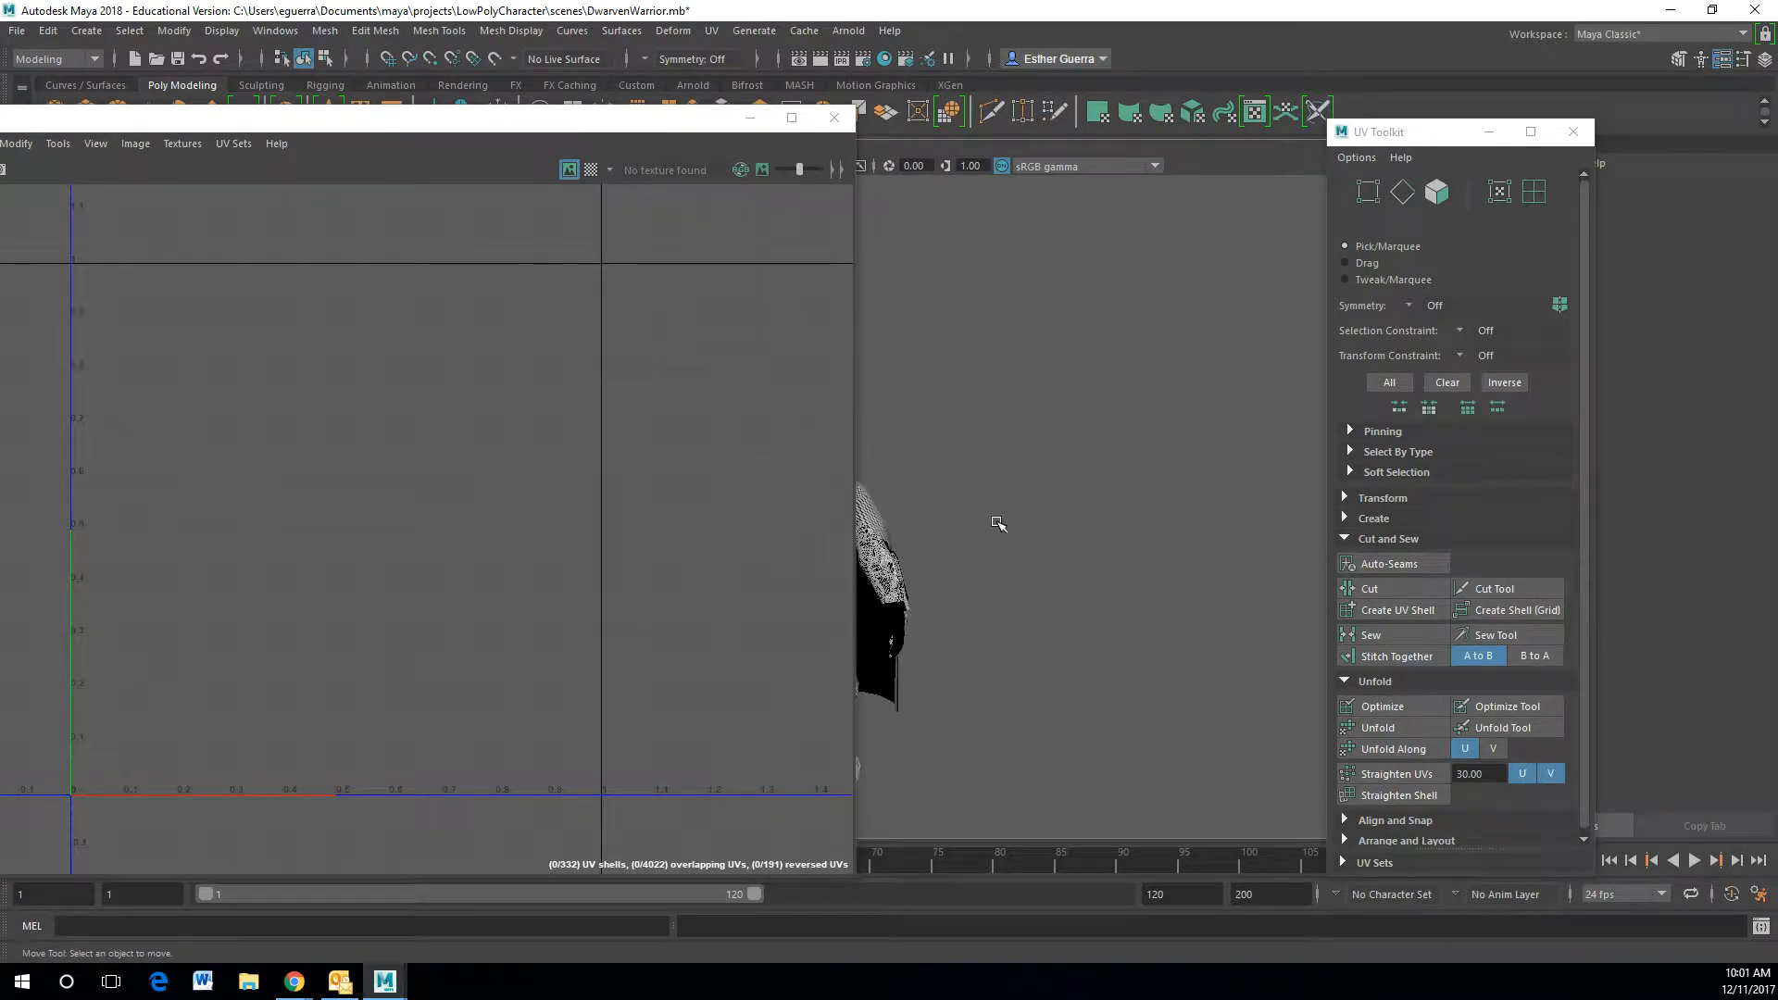
click(895, 566)
scroll(546, 533, down, 6)
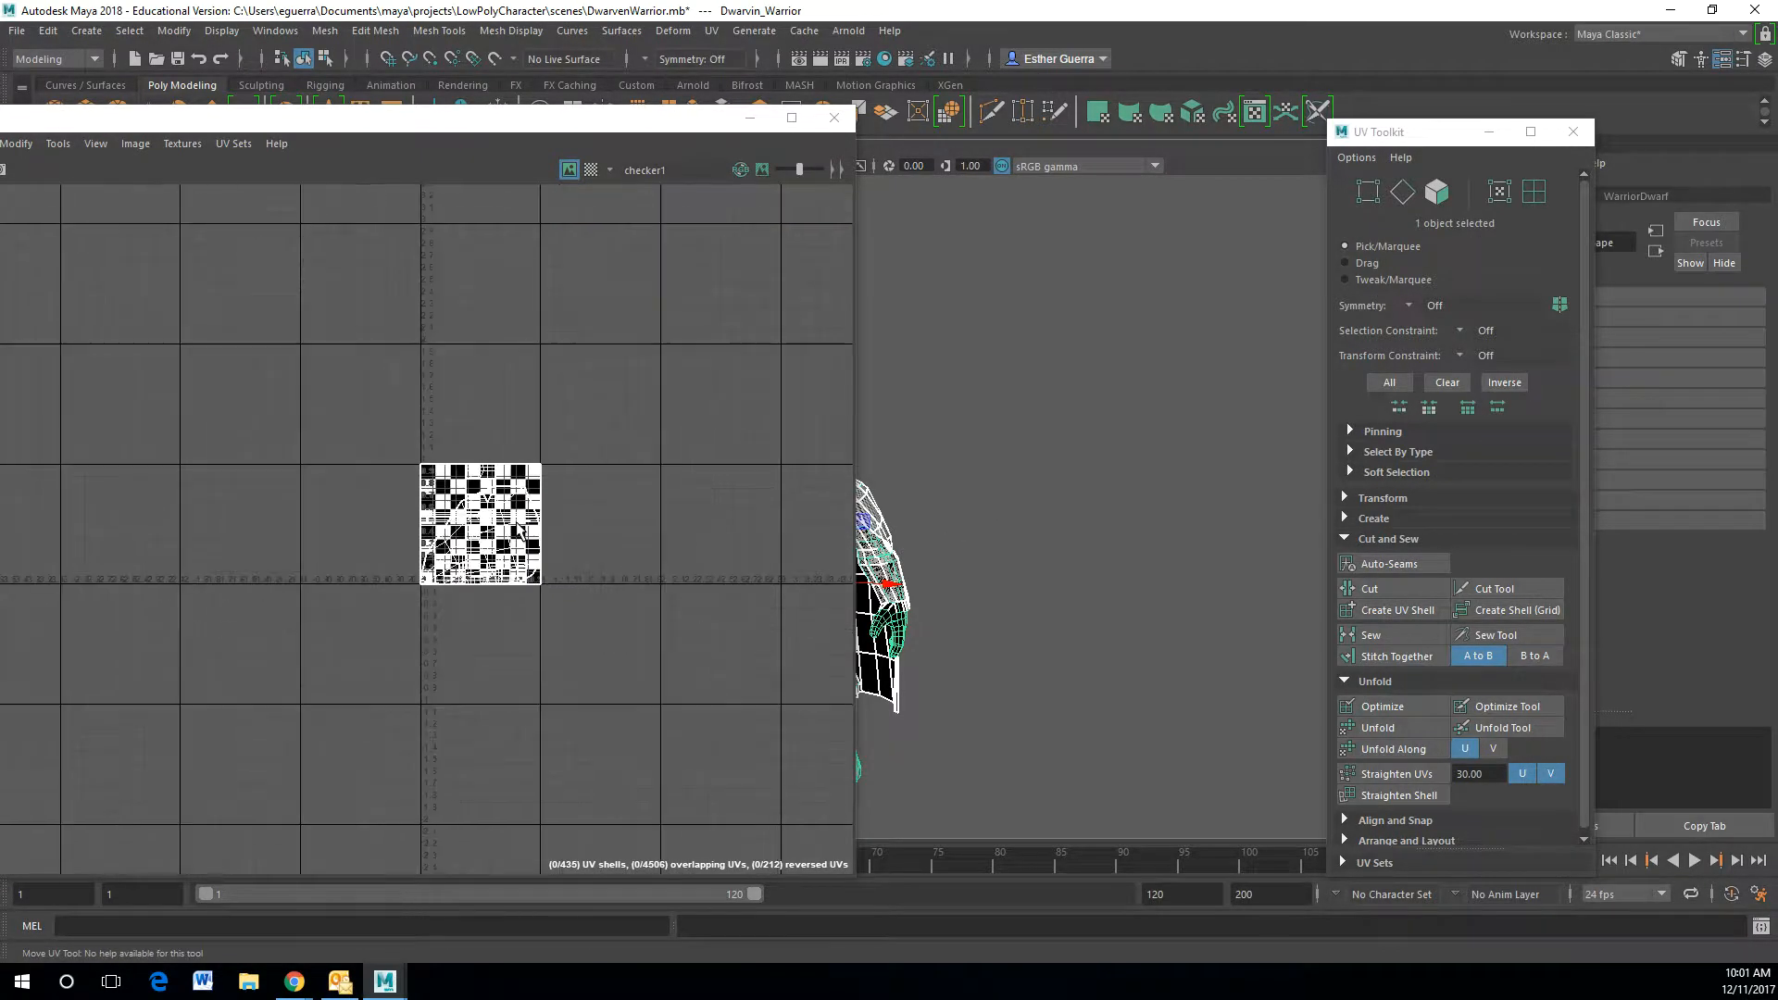
scroll(454, 555, up, 7)
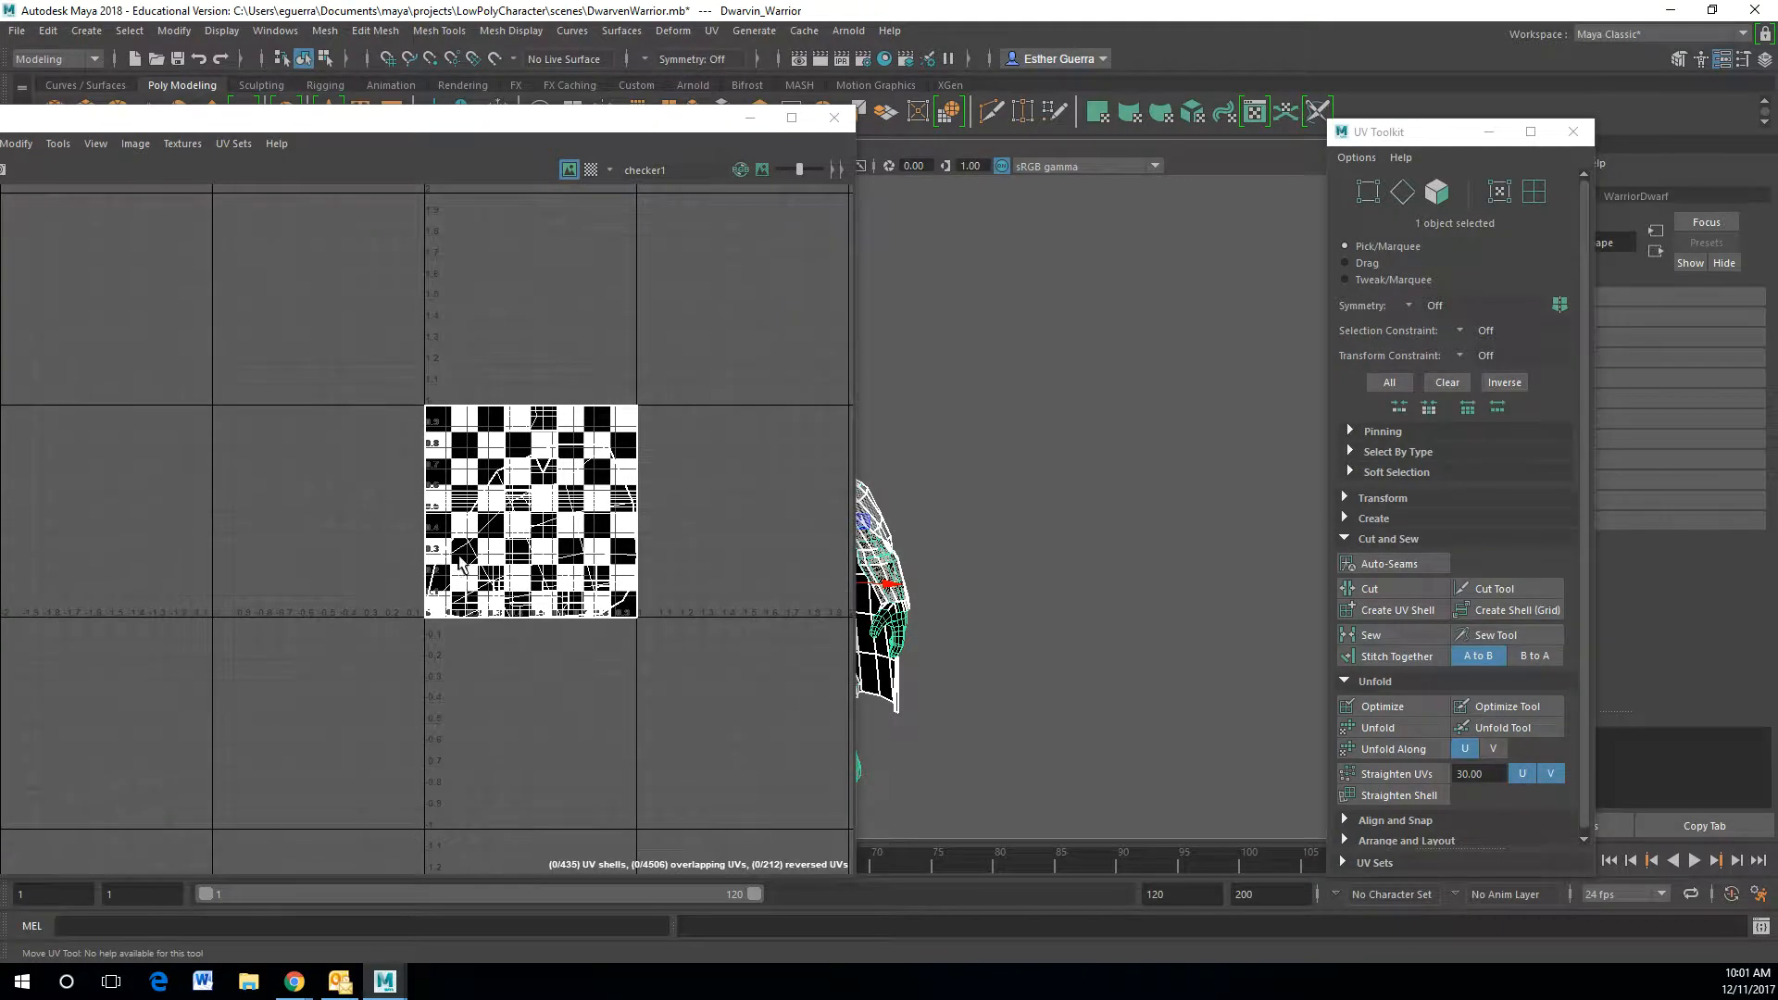
click(748, 120)
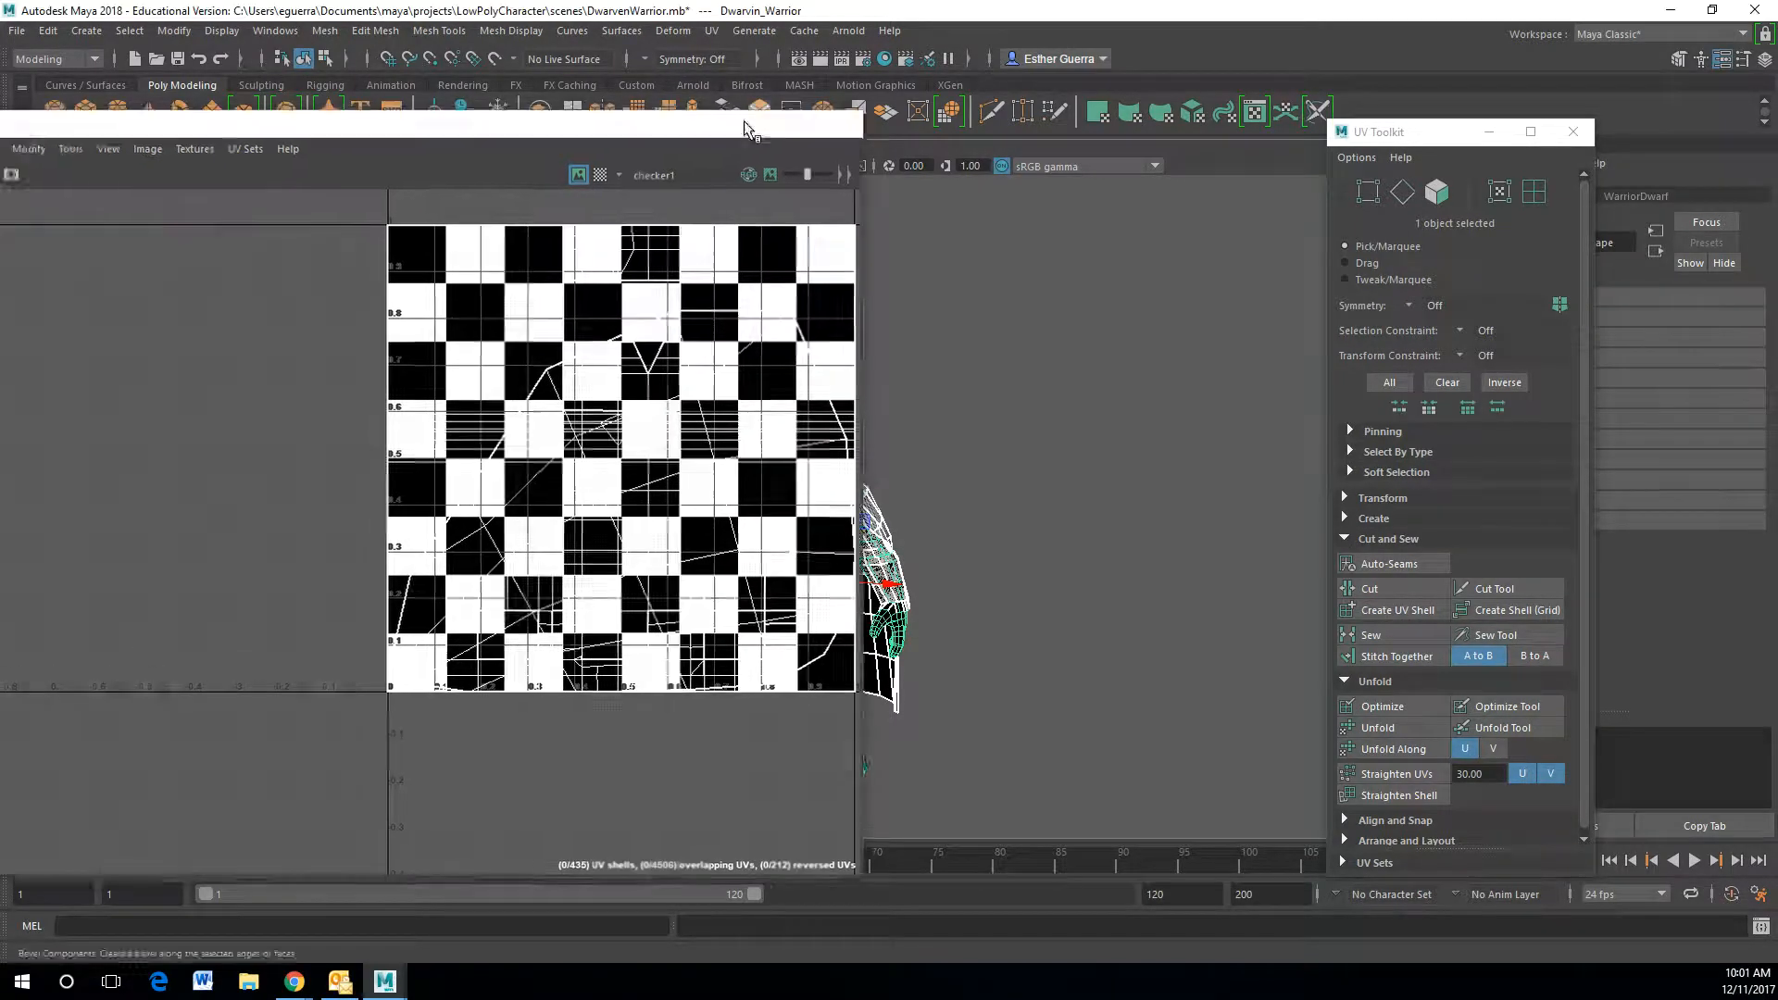
- Examine how the checker pattern is distributed and stretched across the character's face, torso, arms and shorts
scroll(860, 628, up, 5)
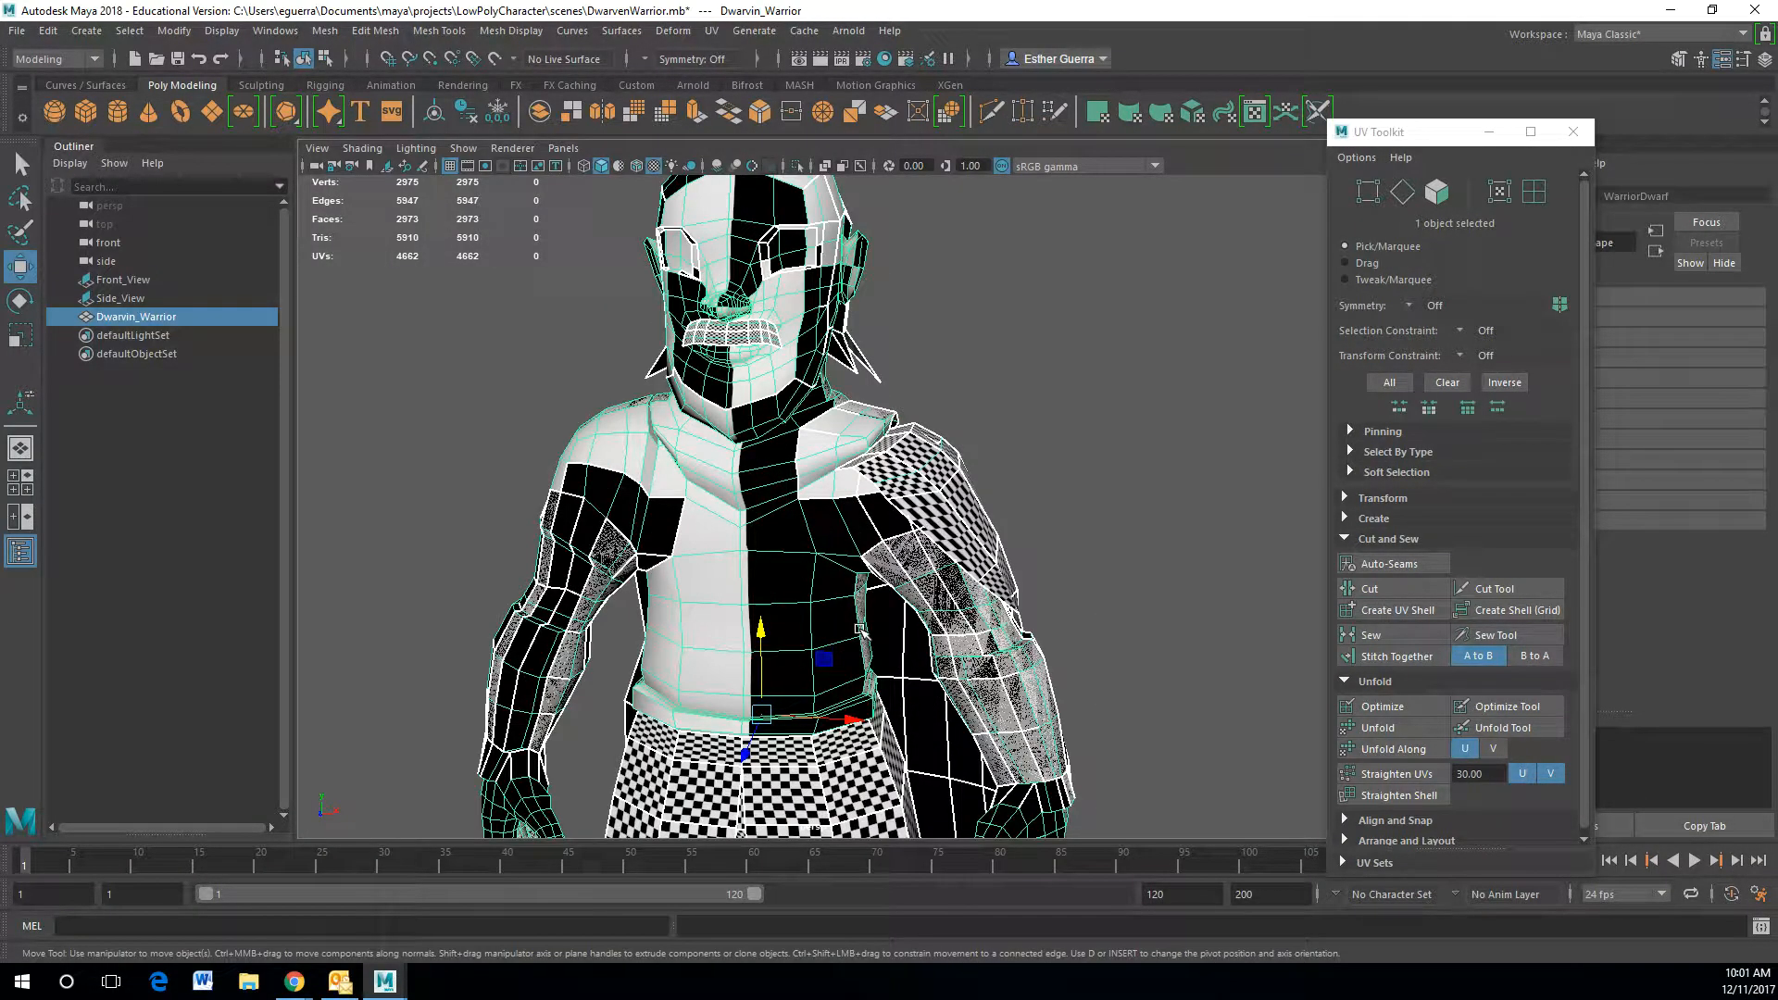
scroll(823, 627, down, 3)
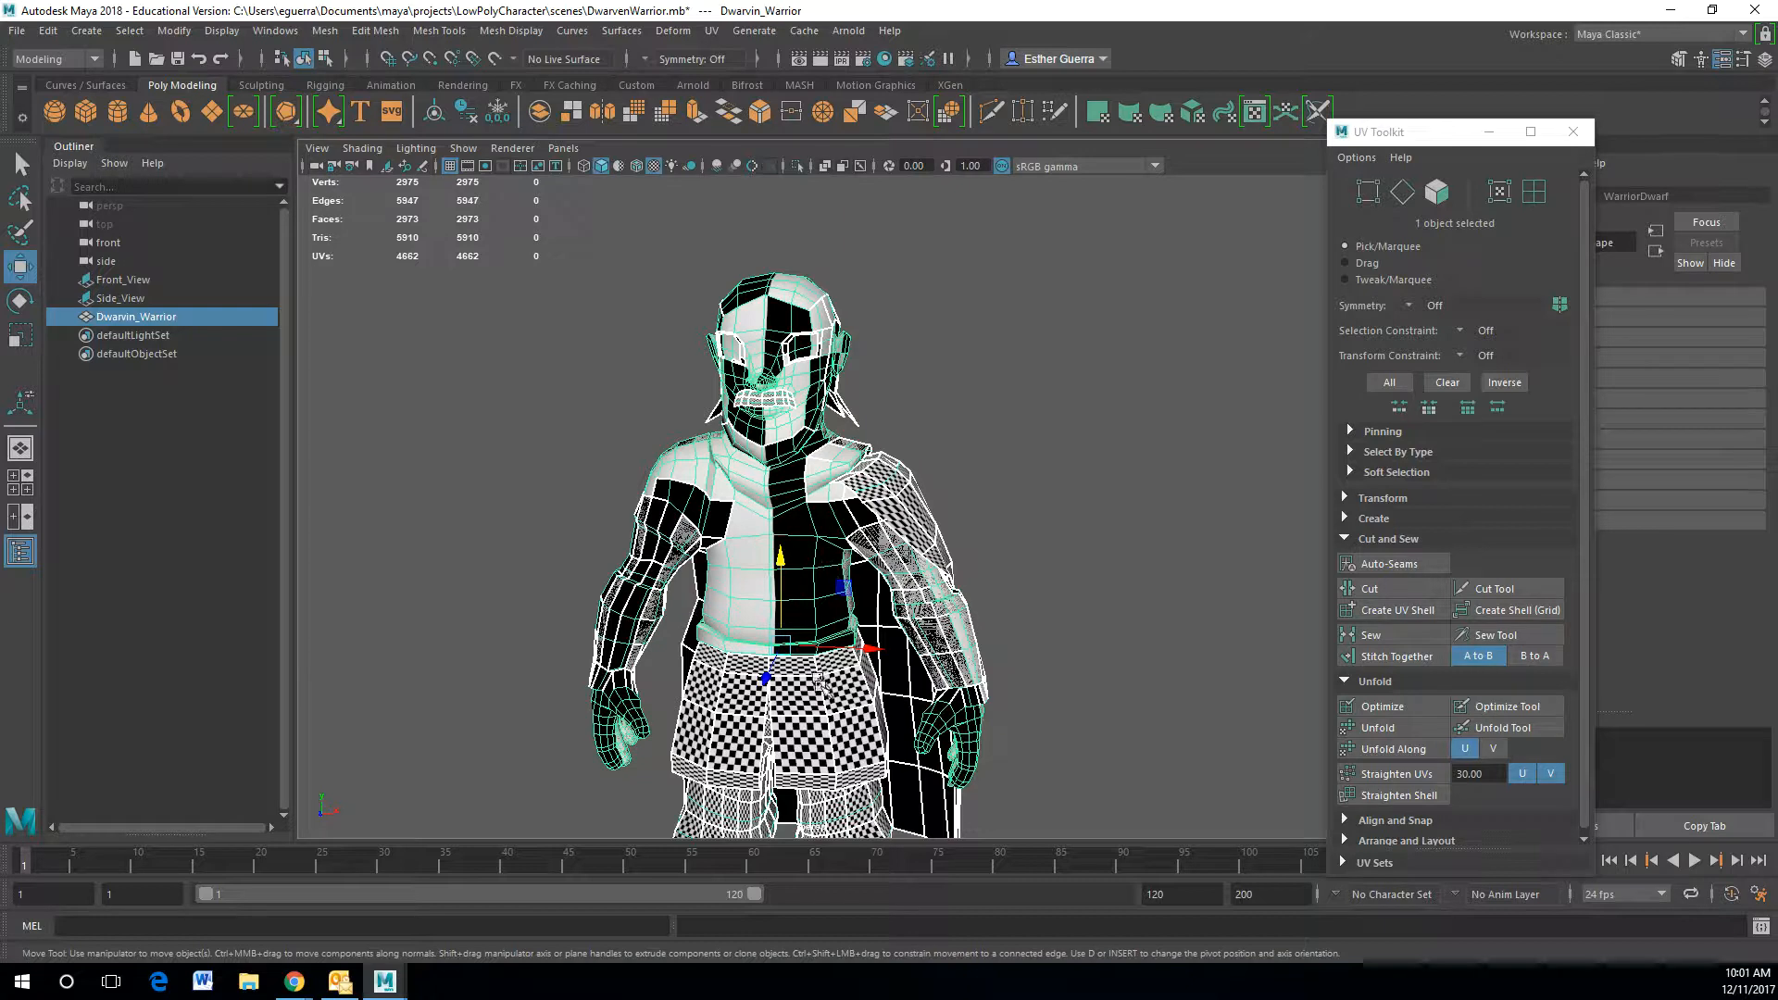
scroll(856, 755, down, 2)
scroll(857, 754, down, 1)
alt+middle_drag(741, 731, 802, 819)
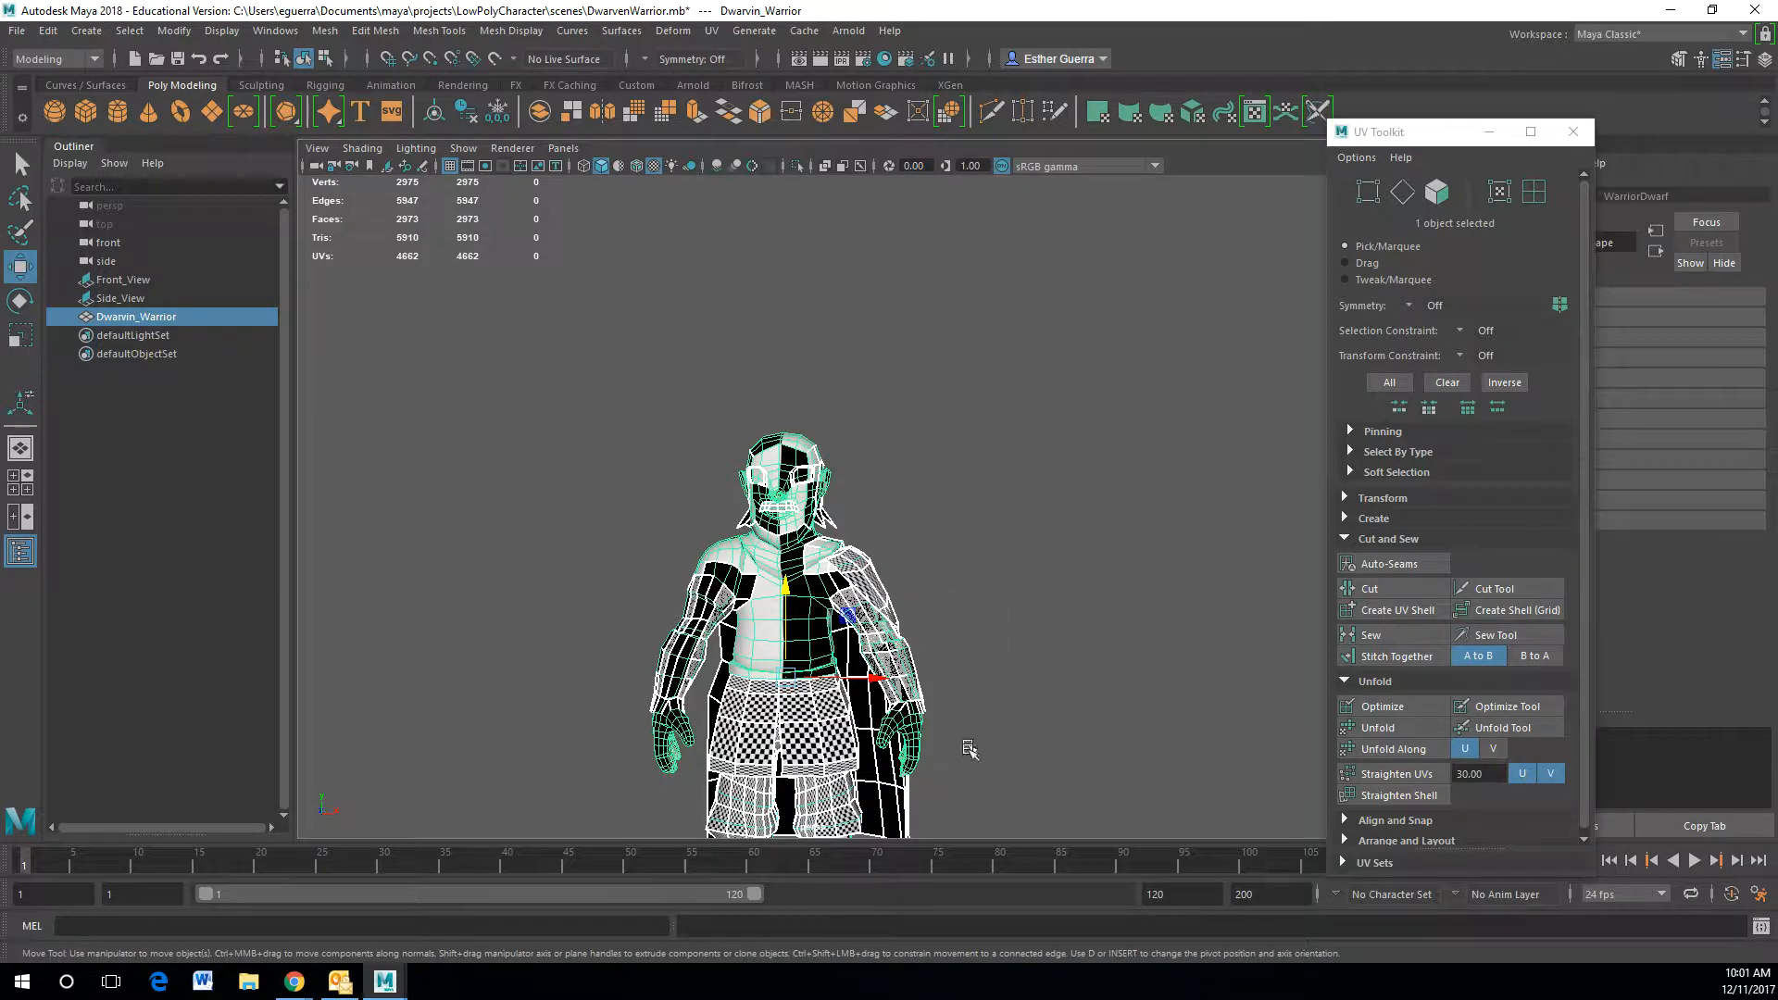
scroll(926, 703, up, 5)
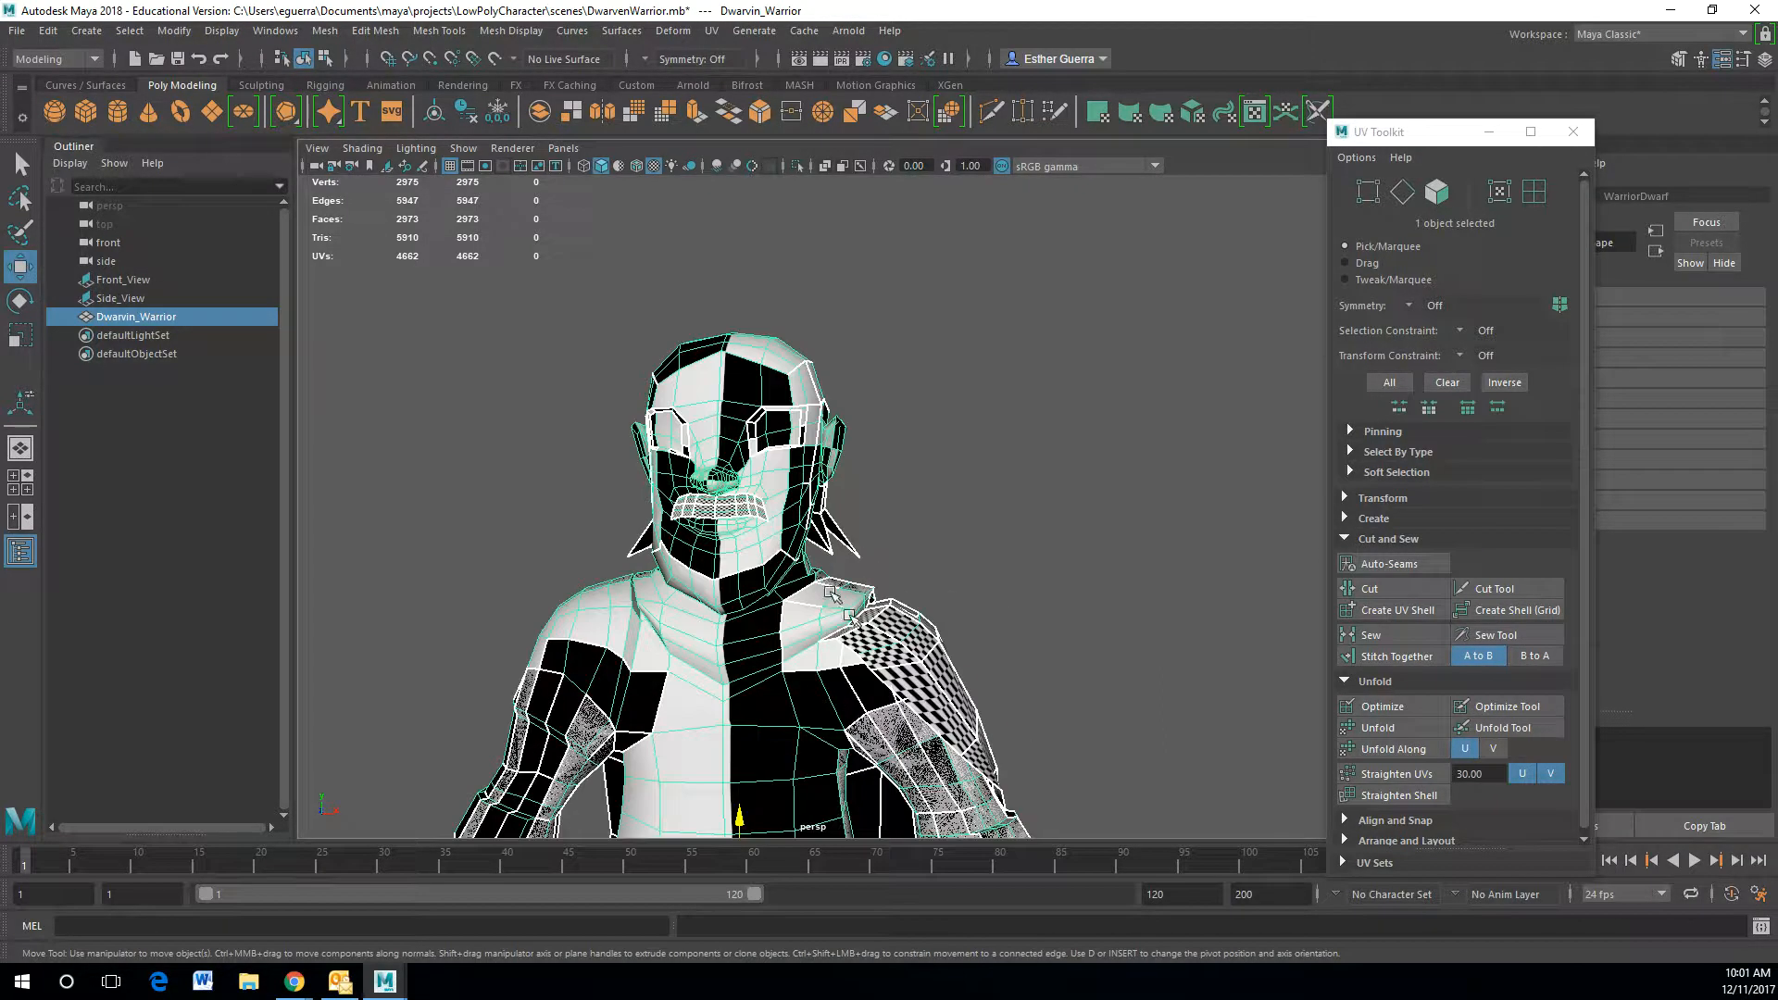
scroll(727, 444, up, 2)
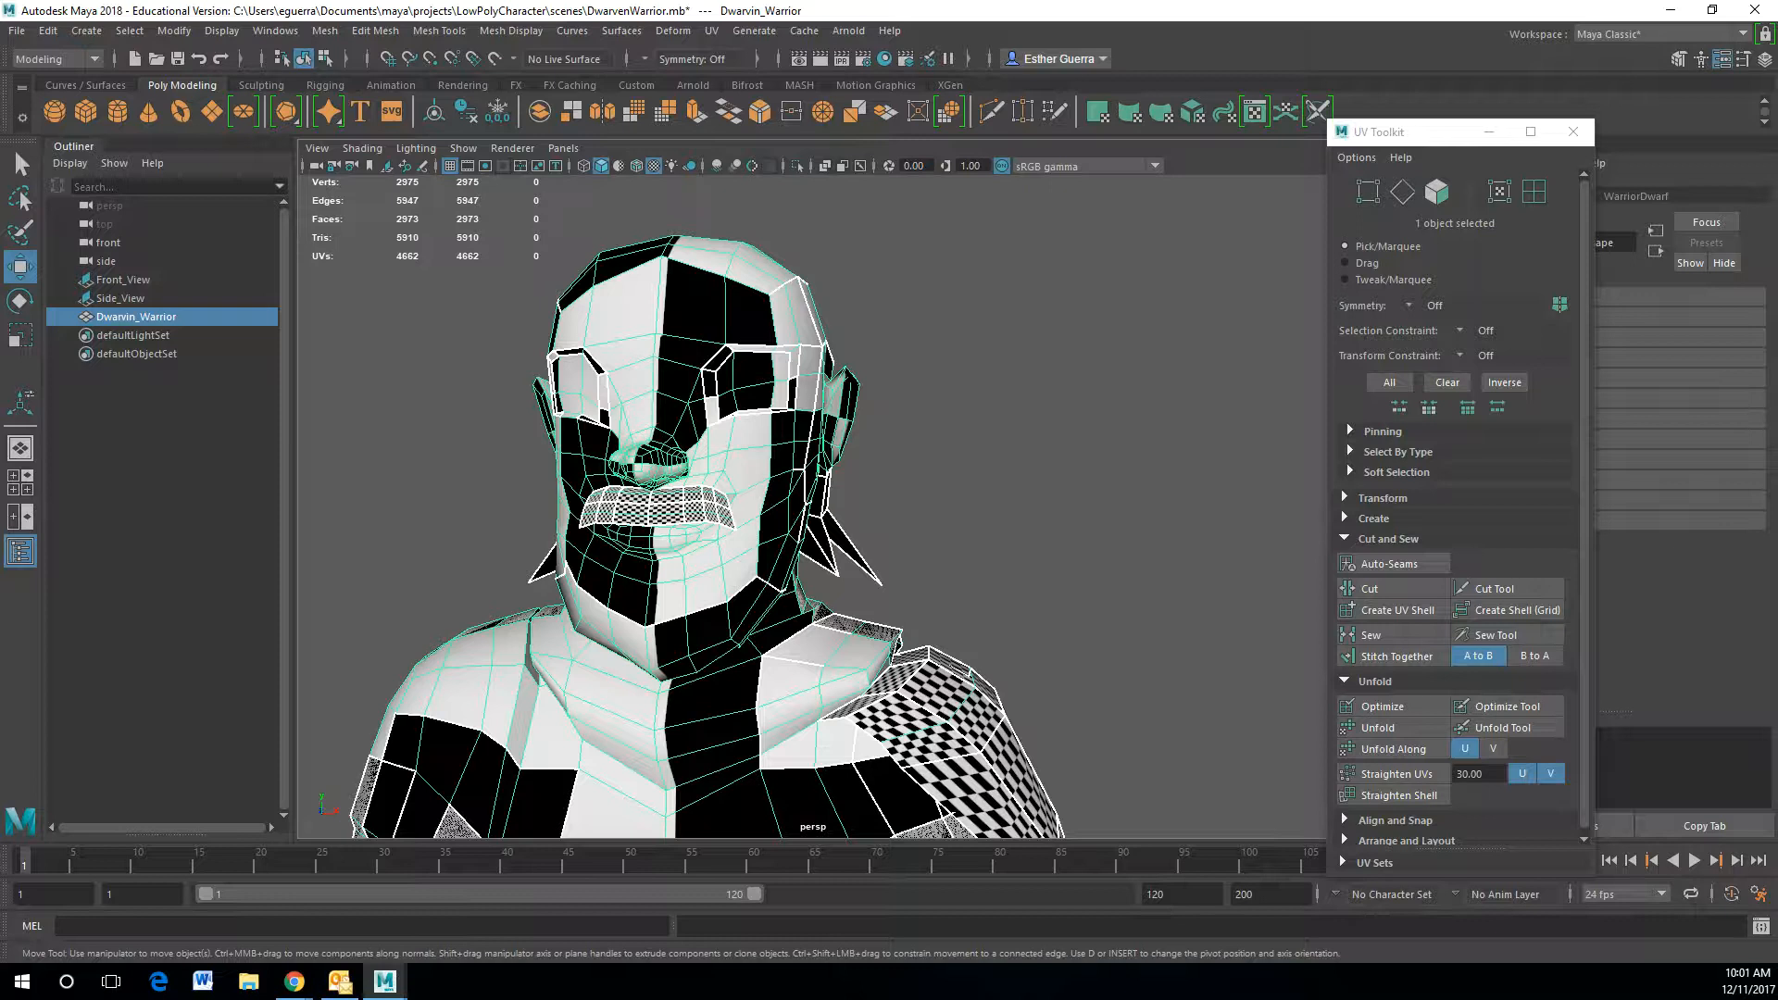
key(alt+Tab)
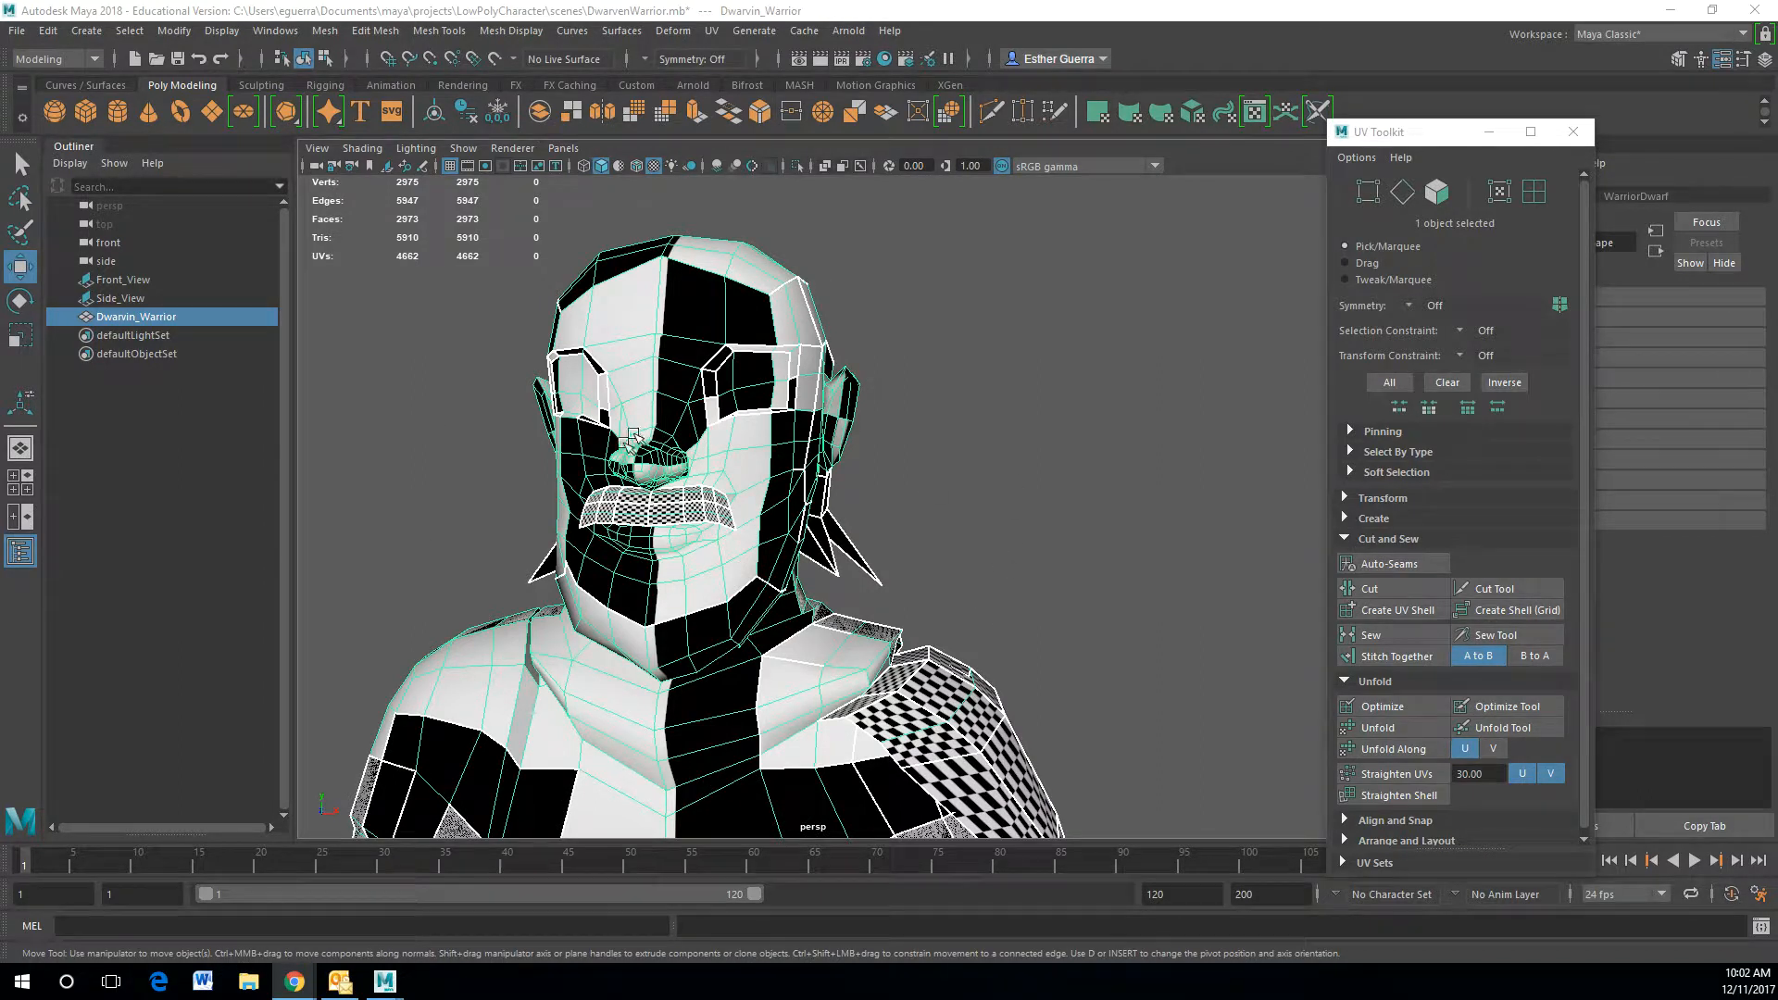
- Nudge a single vertex on the outline of the character's head slightly outward in vertex mode and return to object mode
alt+drag(1072, 540, 653, 417)
alt+drag(850, 466, 680, 526)
right_drag(818, 420, 733, 400)
scroll(737, 404, up, 5)
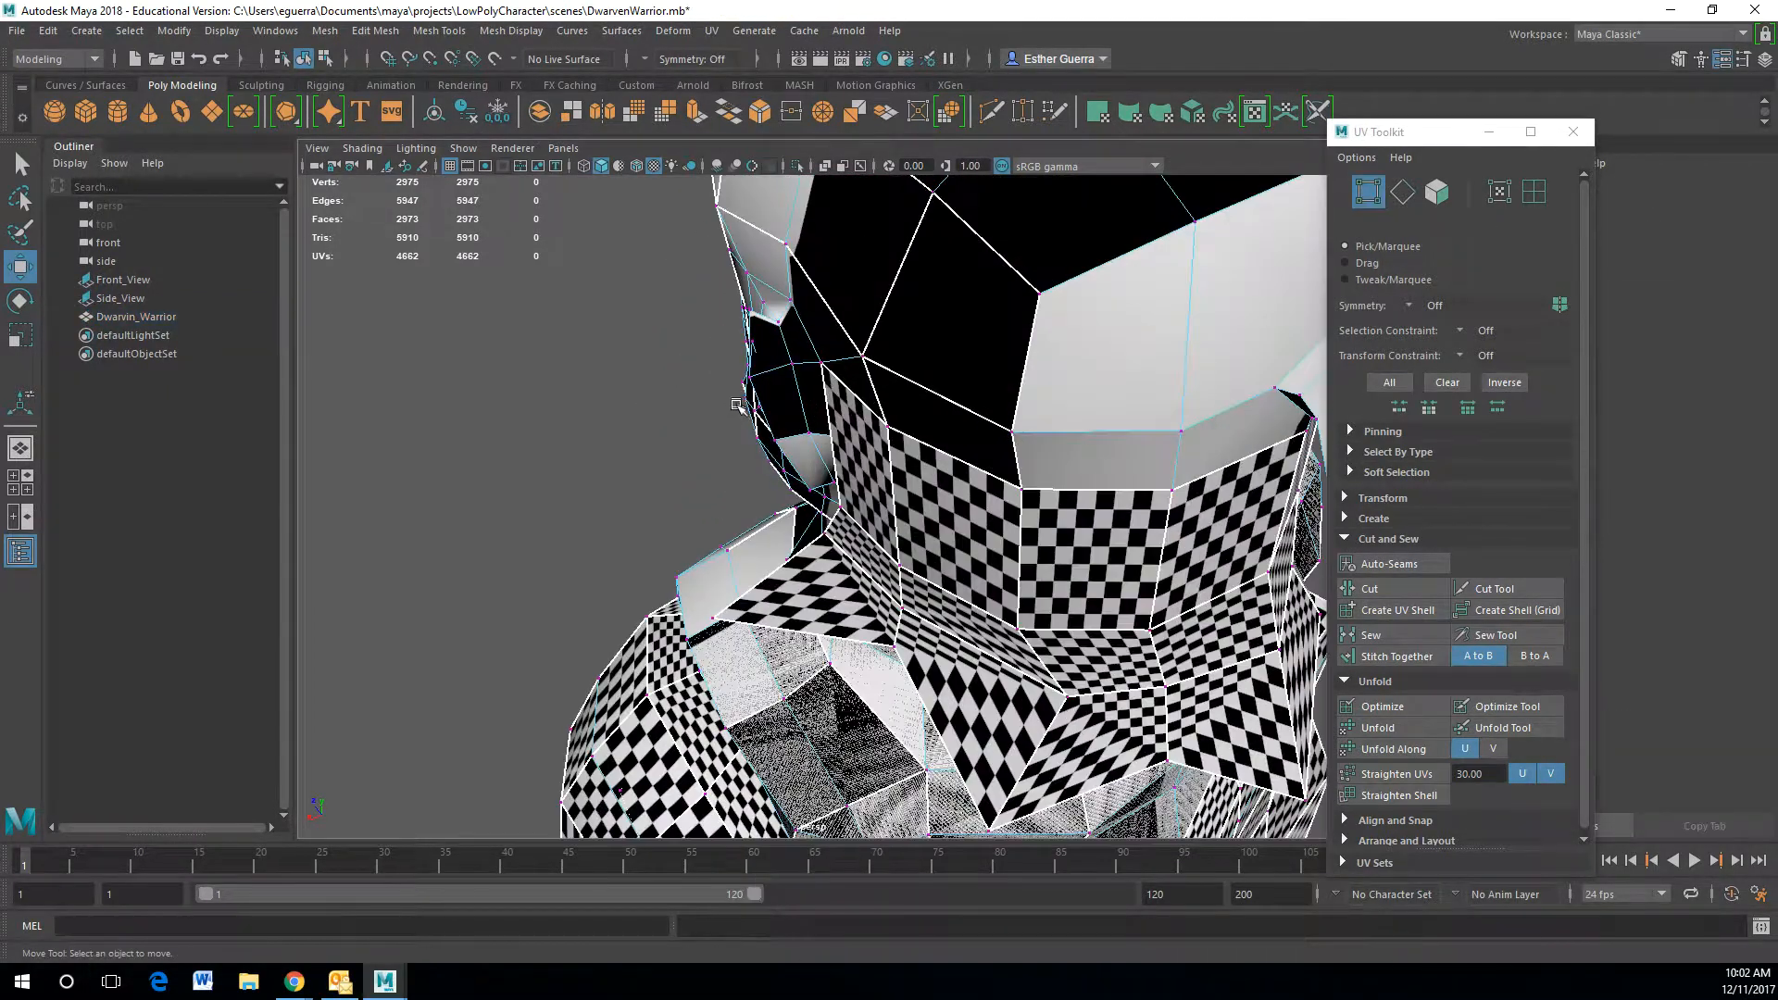
click(756, 346)
drag(718, 356, 712, 360)
alt+drag(745, 370, 790, 335)
scroll(718, 326, down, 5)
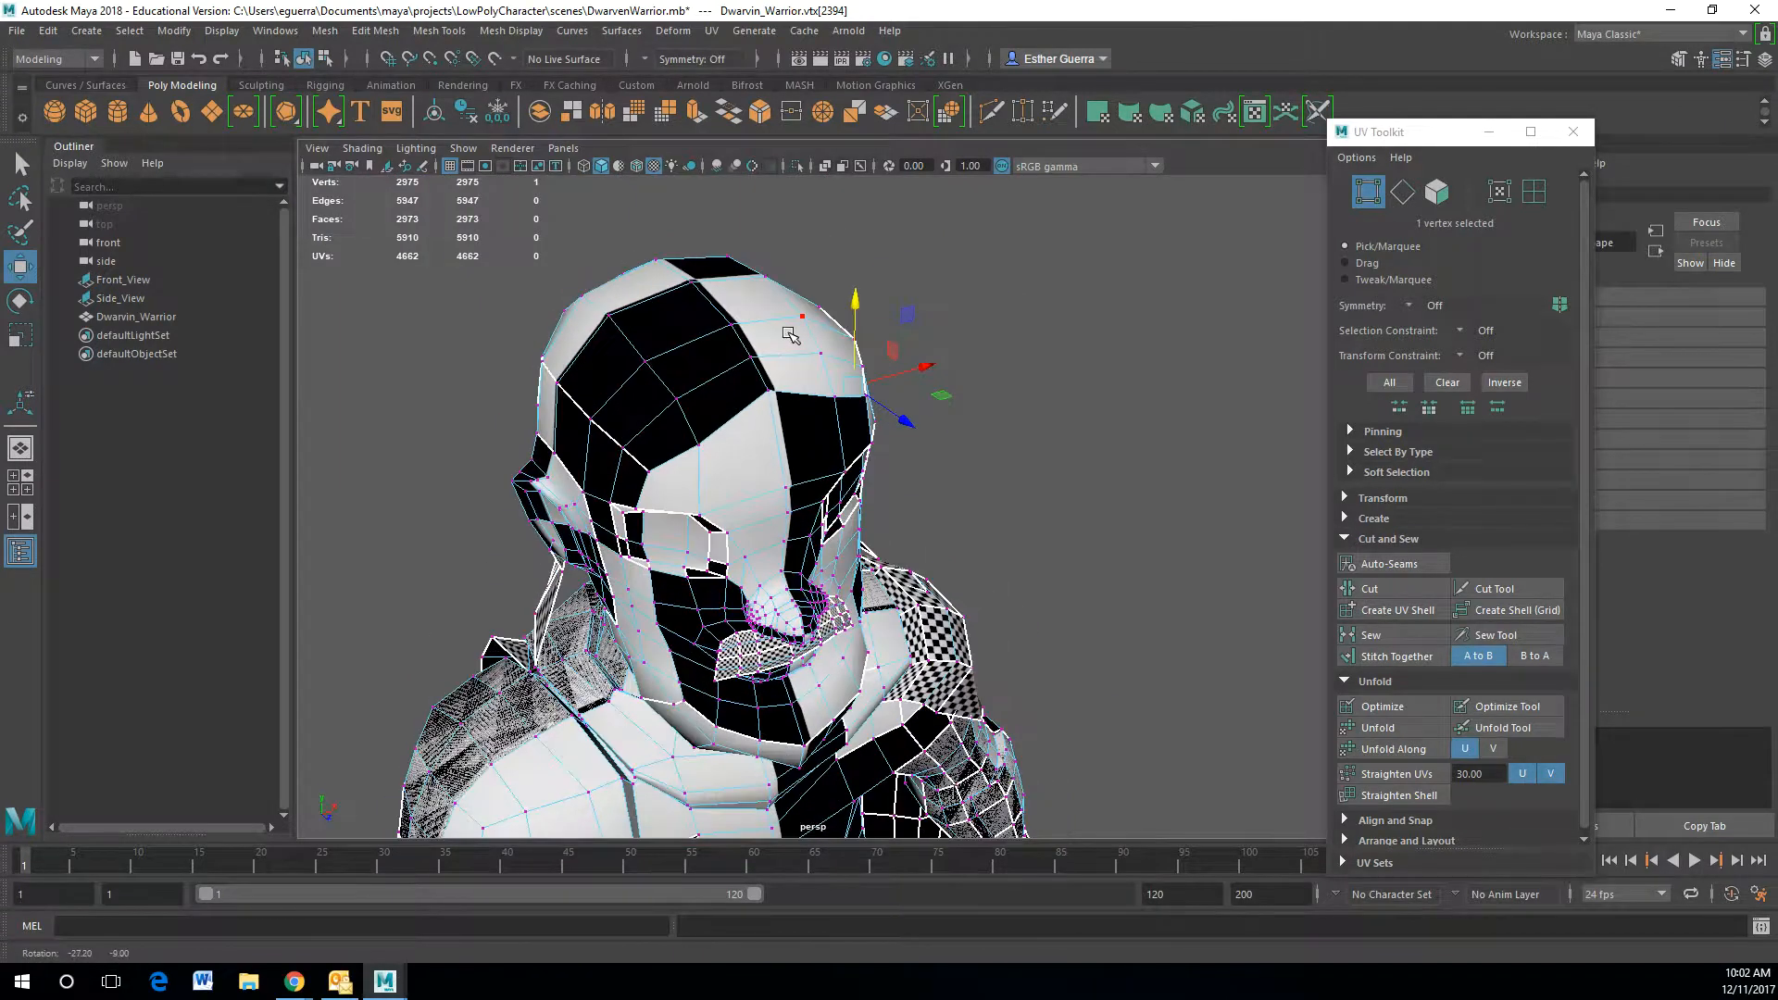
right_drag(773, 361, 850, 345)
alt+drag(861, 366, 759, 373)
- Examine the checker pattern on the whole character again, comparing the head, torso, arms and shorts
scroll(879, 436, down, 3)
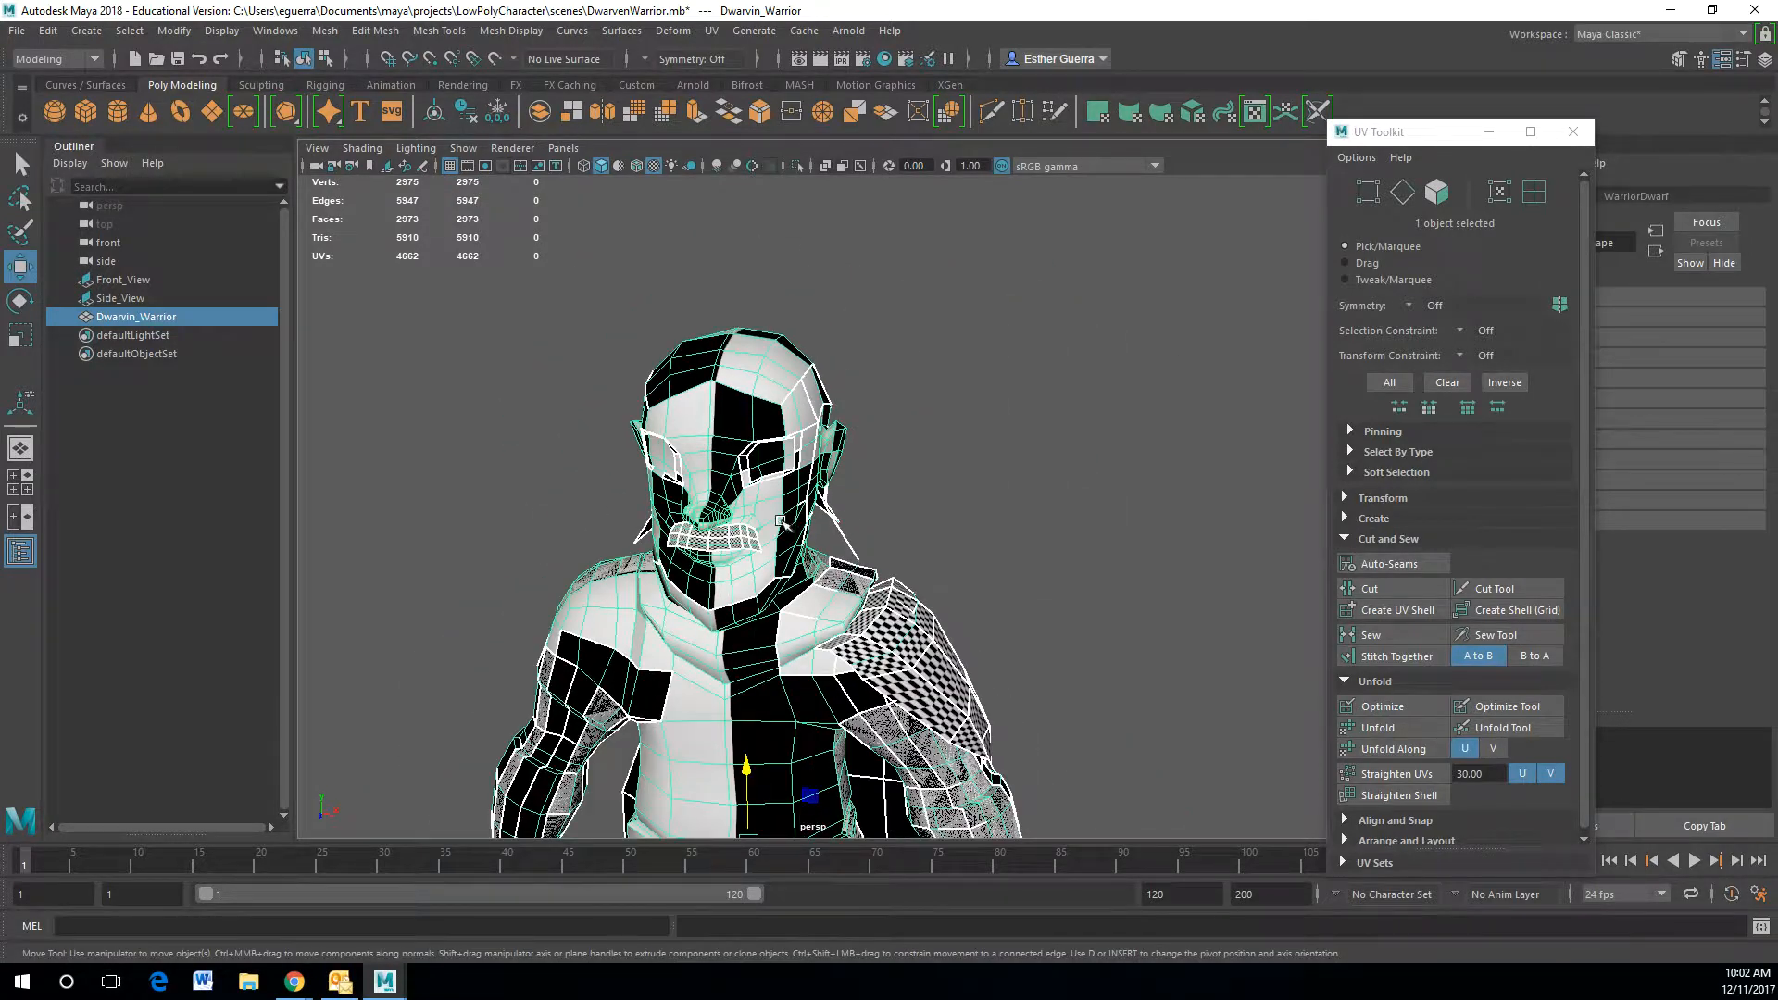
scroll(780, 521, down, 5)
scroll(794, 406, up, 5)
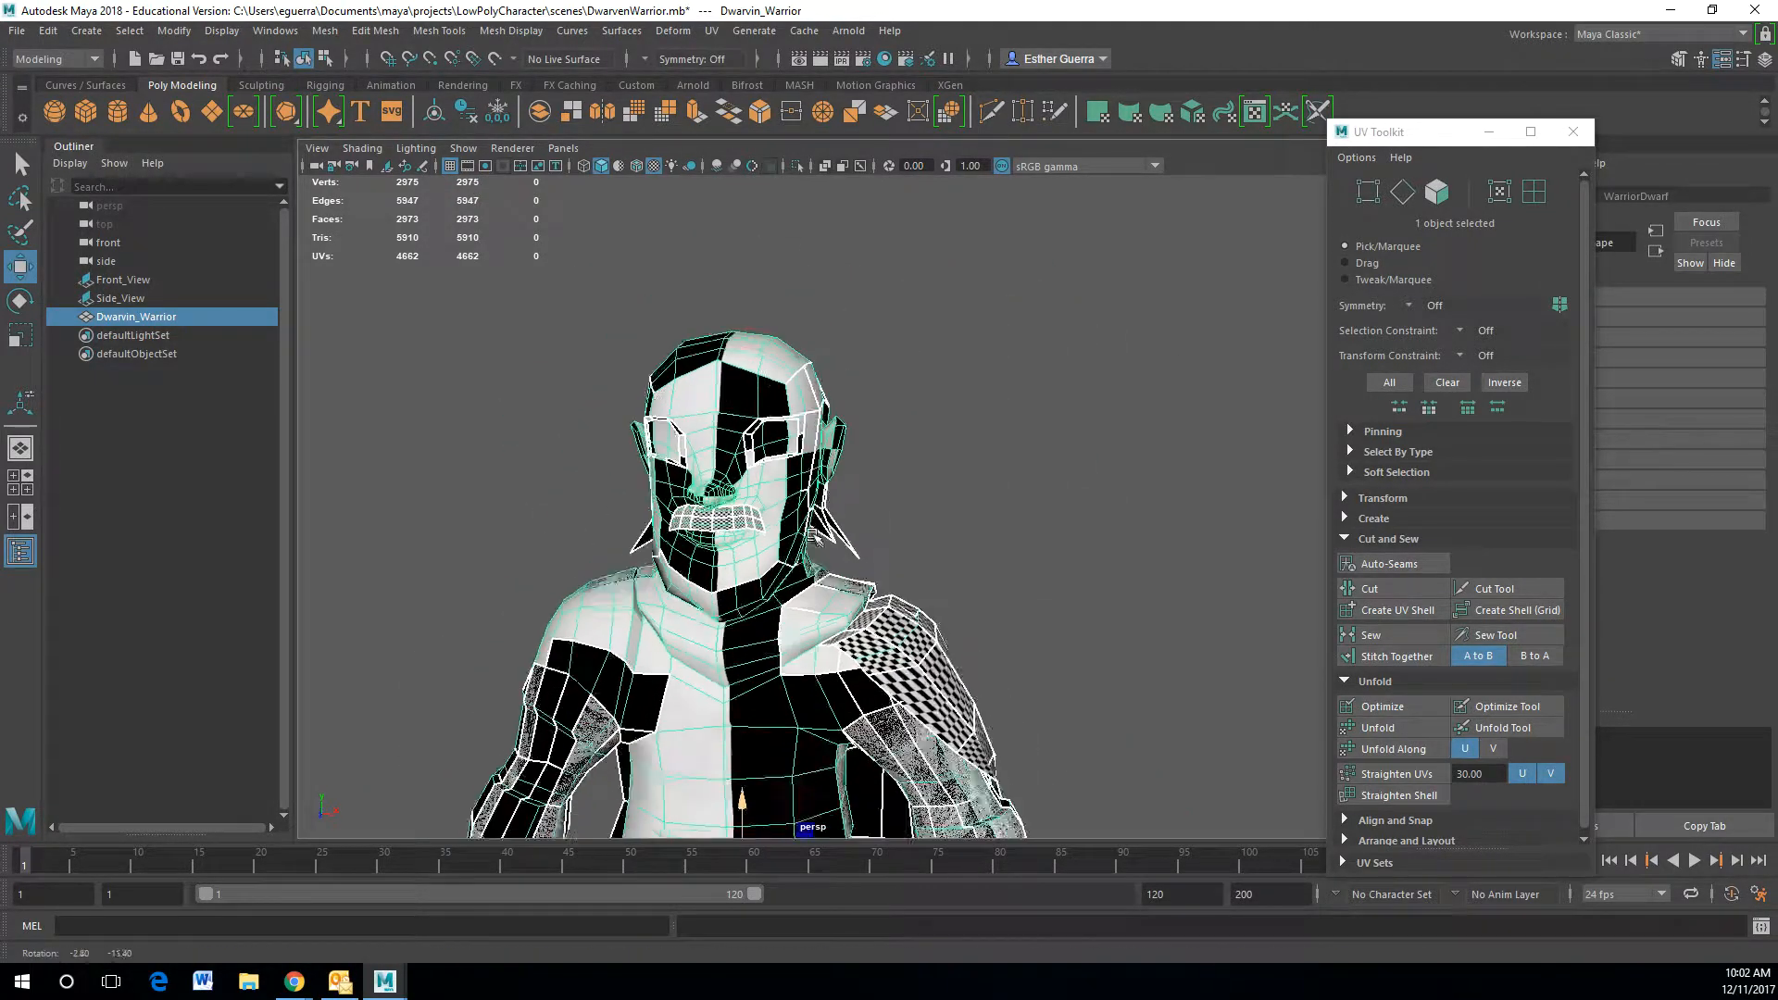
scroll(794, 406, up, 3)
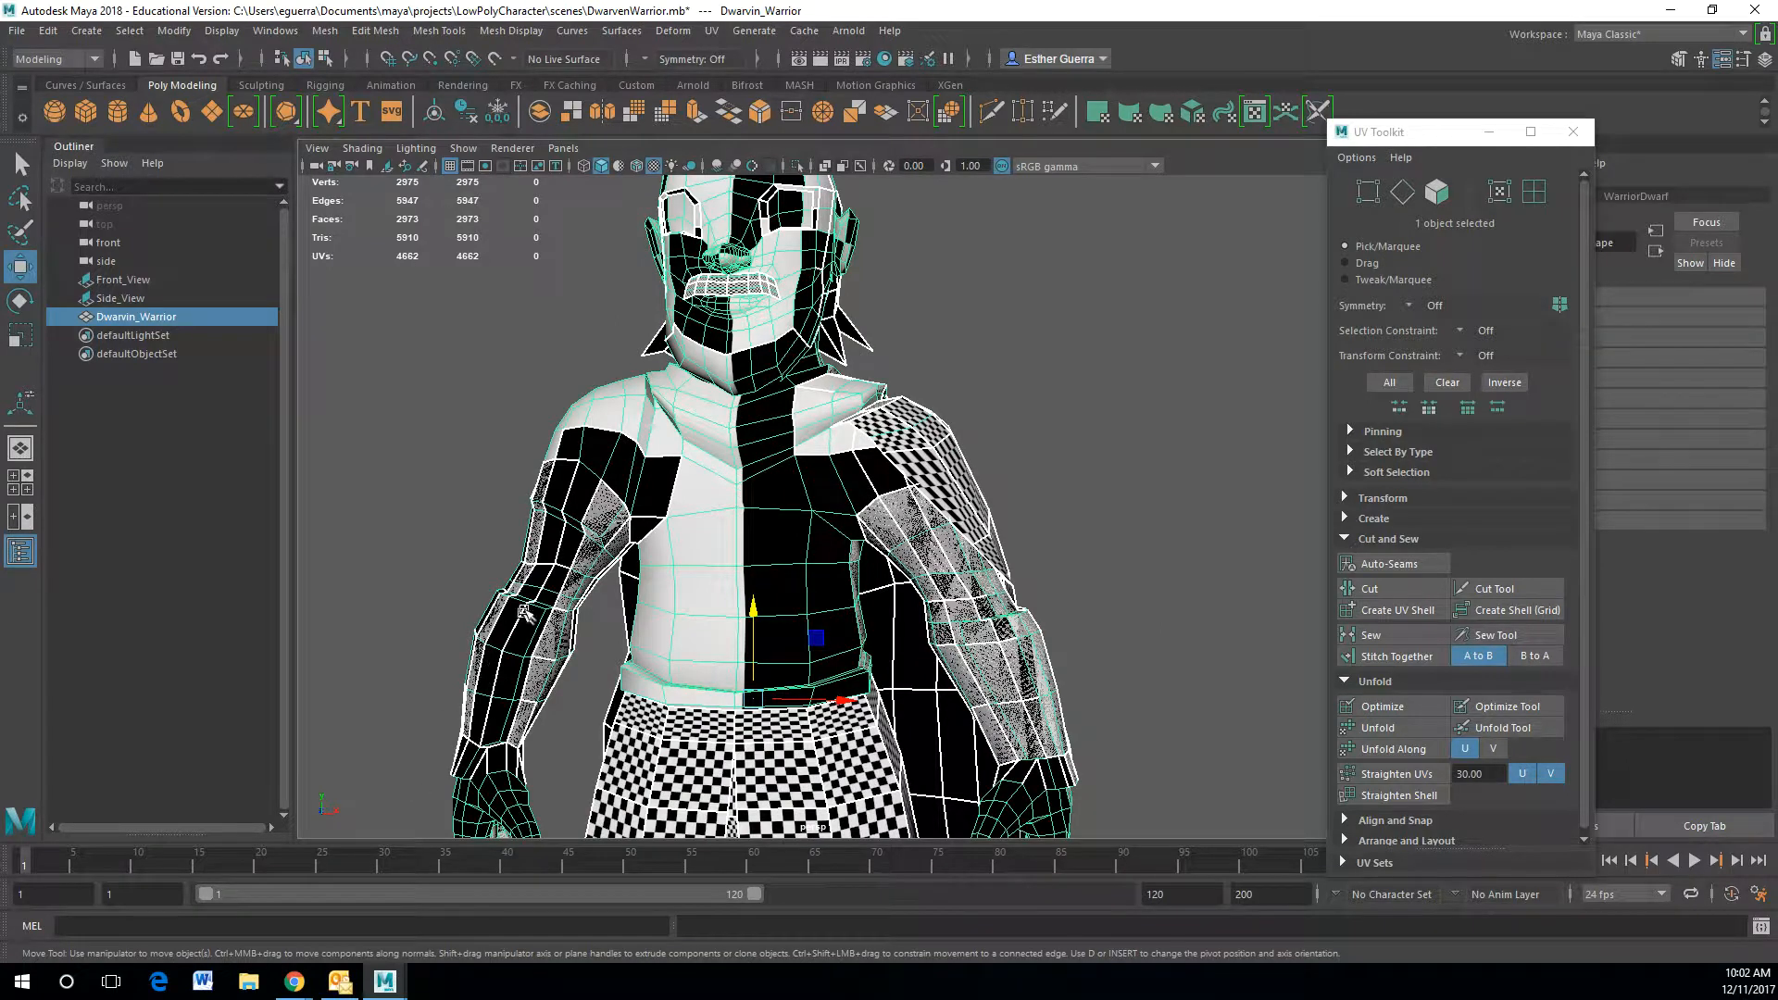
scroll(937, 554, down, 7)
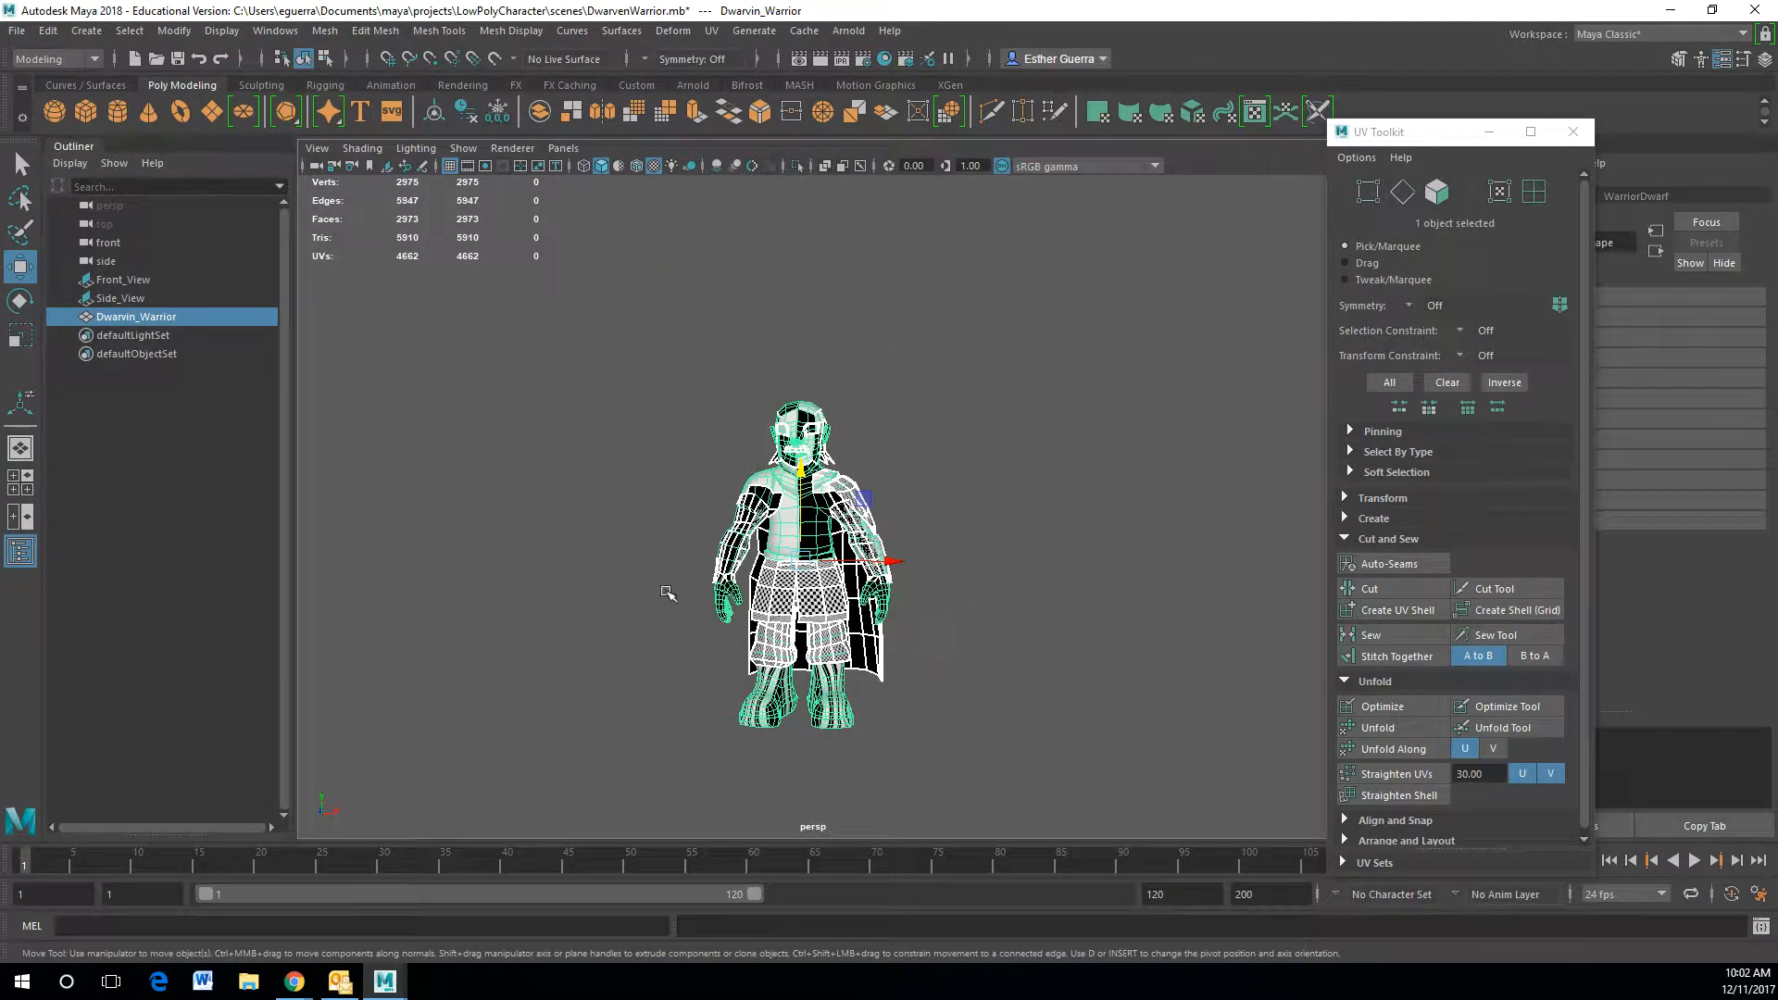
scroll(780, 507, up, 6)
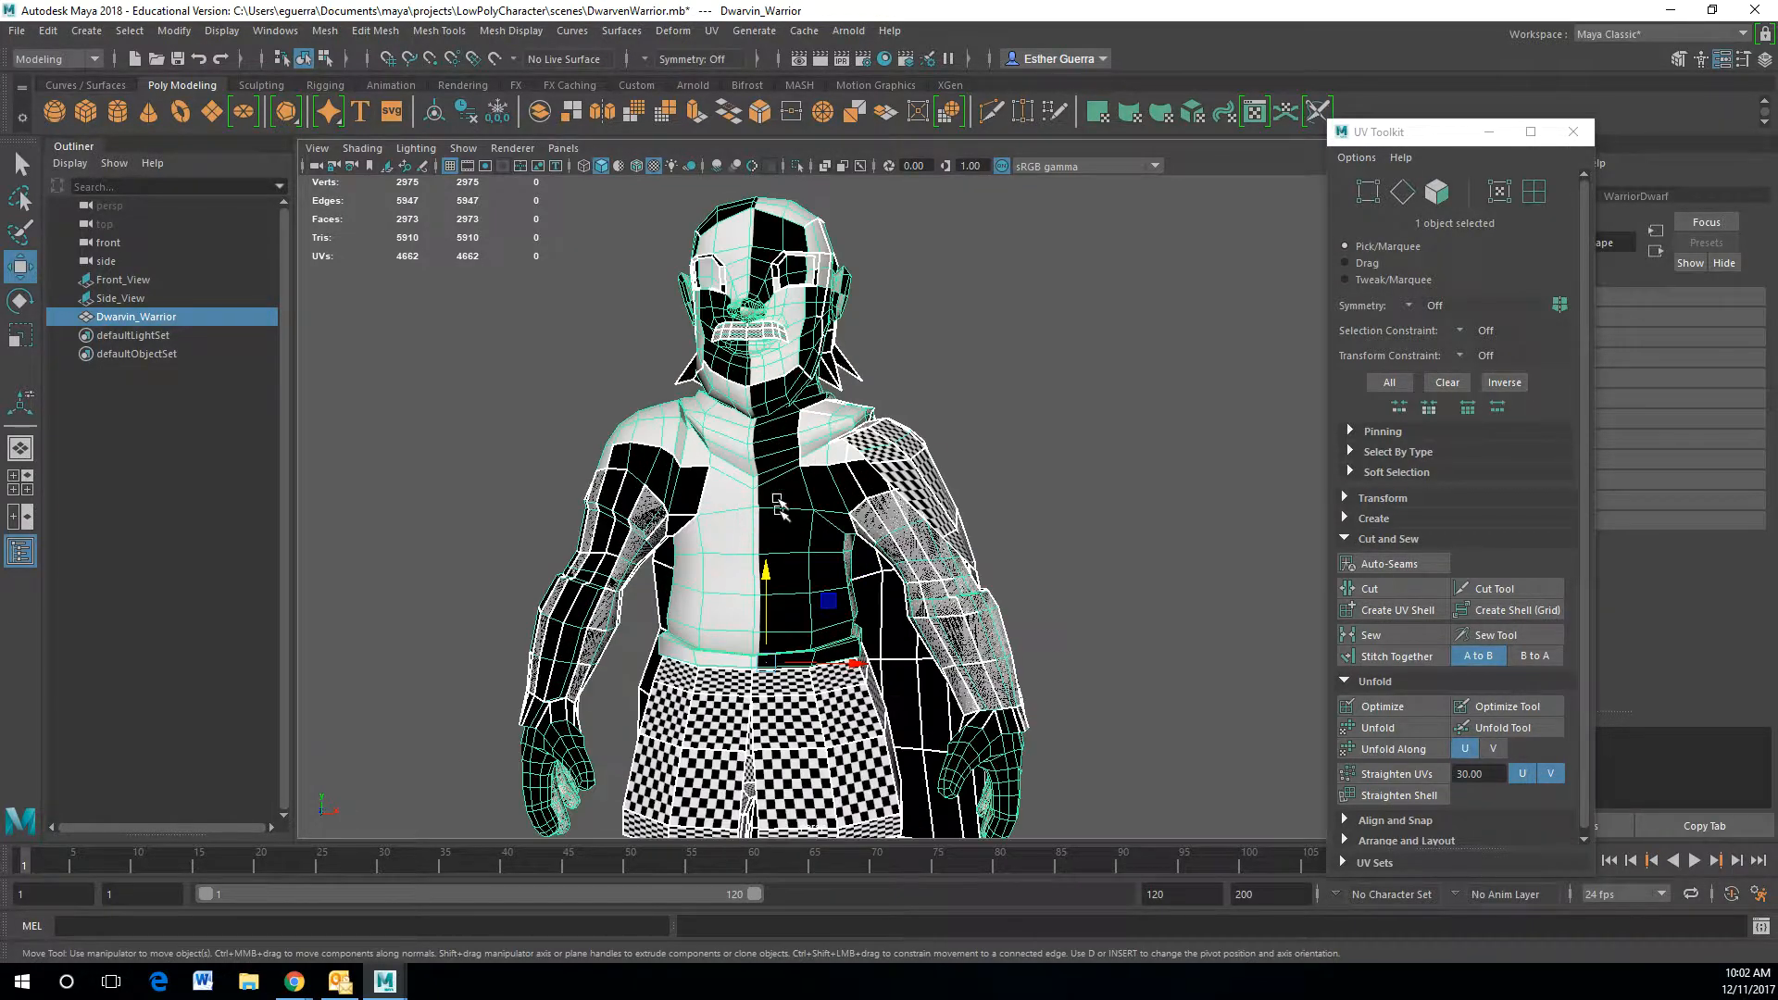
scroll(771, 428, up, 6)
alt+middle_drag(780, 298, 824, 519)
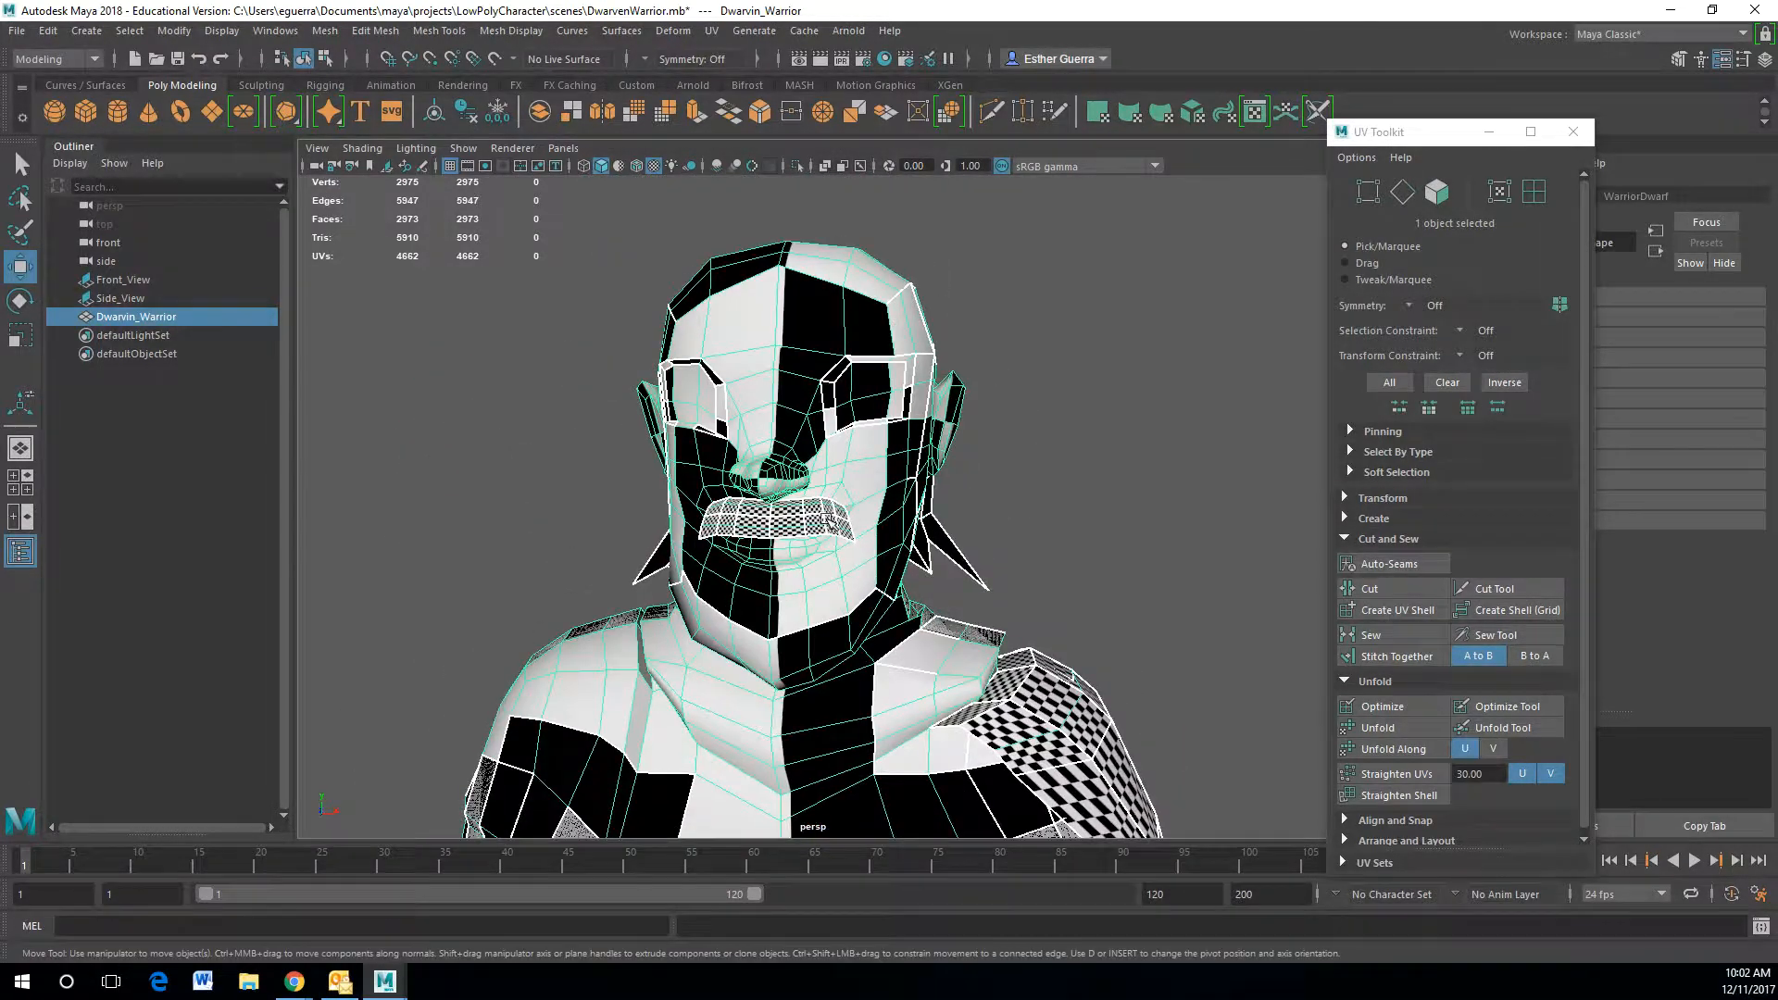
alt+drag(827, 520, 831, 330)
right_click(830, 331)
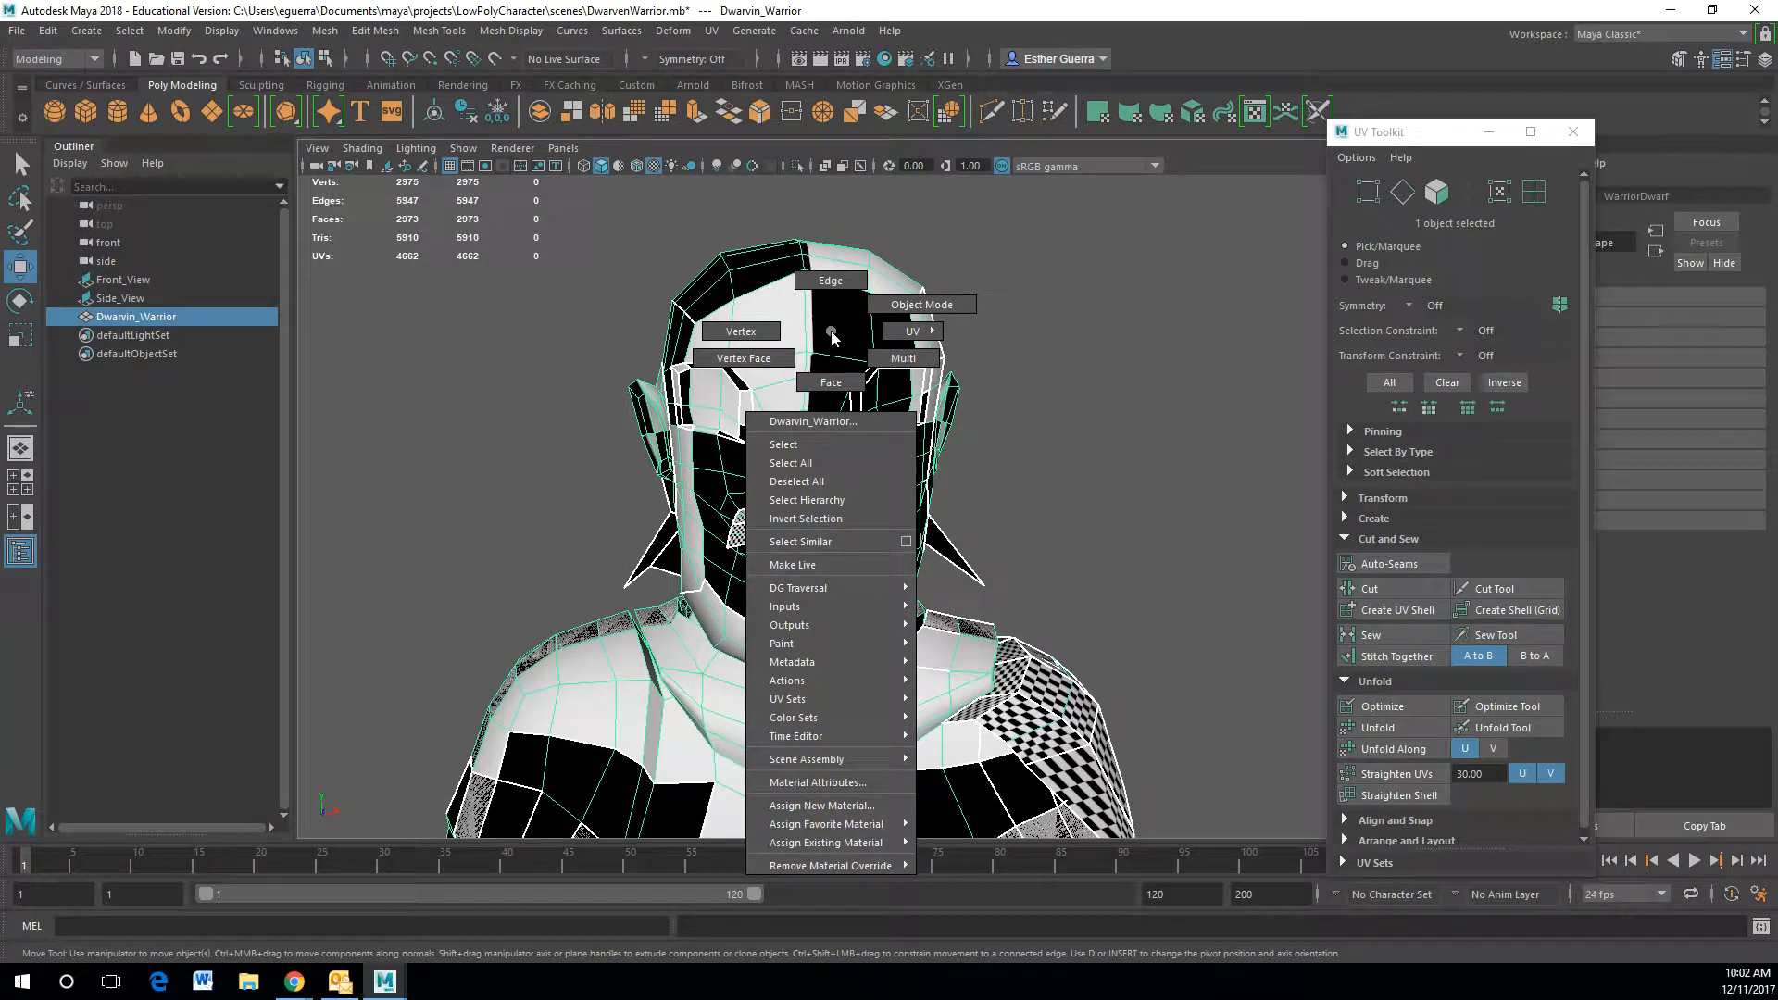
scroll(861, 500, down, 4)
alt+middle_drag(796, 620, 821, 326)
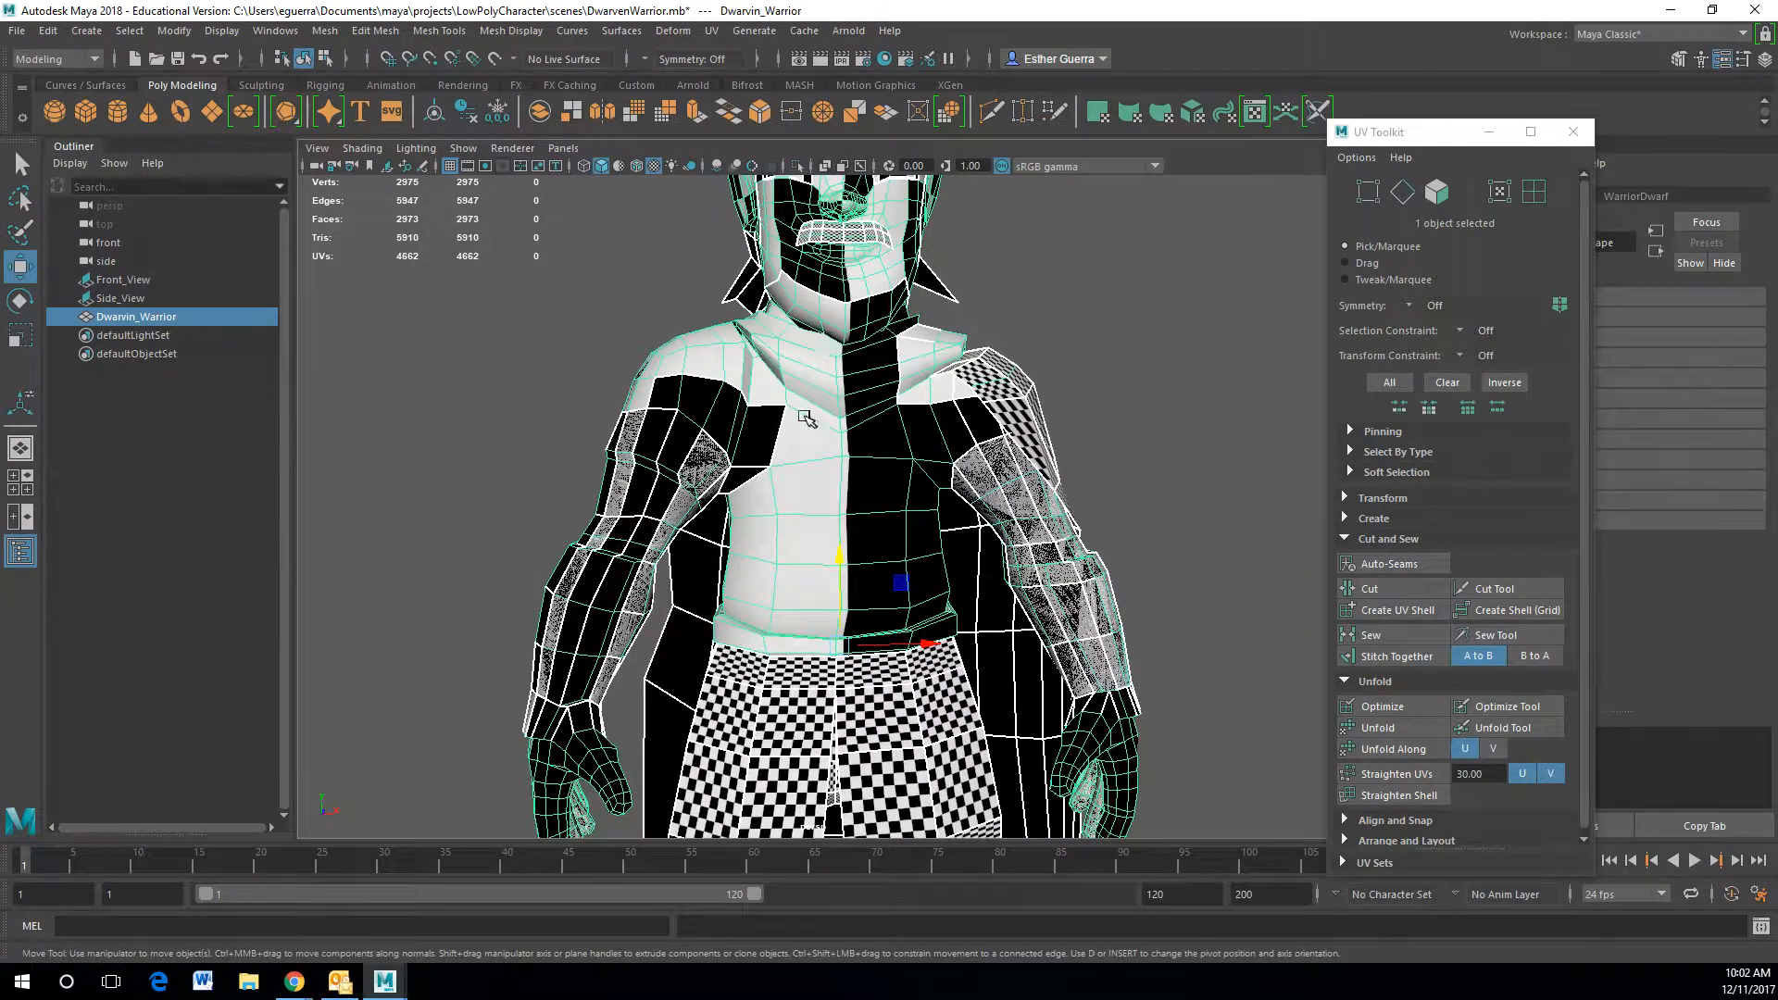
alt+drag(805, 419, 794, 424)
- Paint-select the faces on the front and back of the character's right arm, from shoulder to wrist
right_click(694, 414)
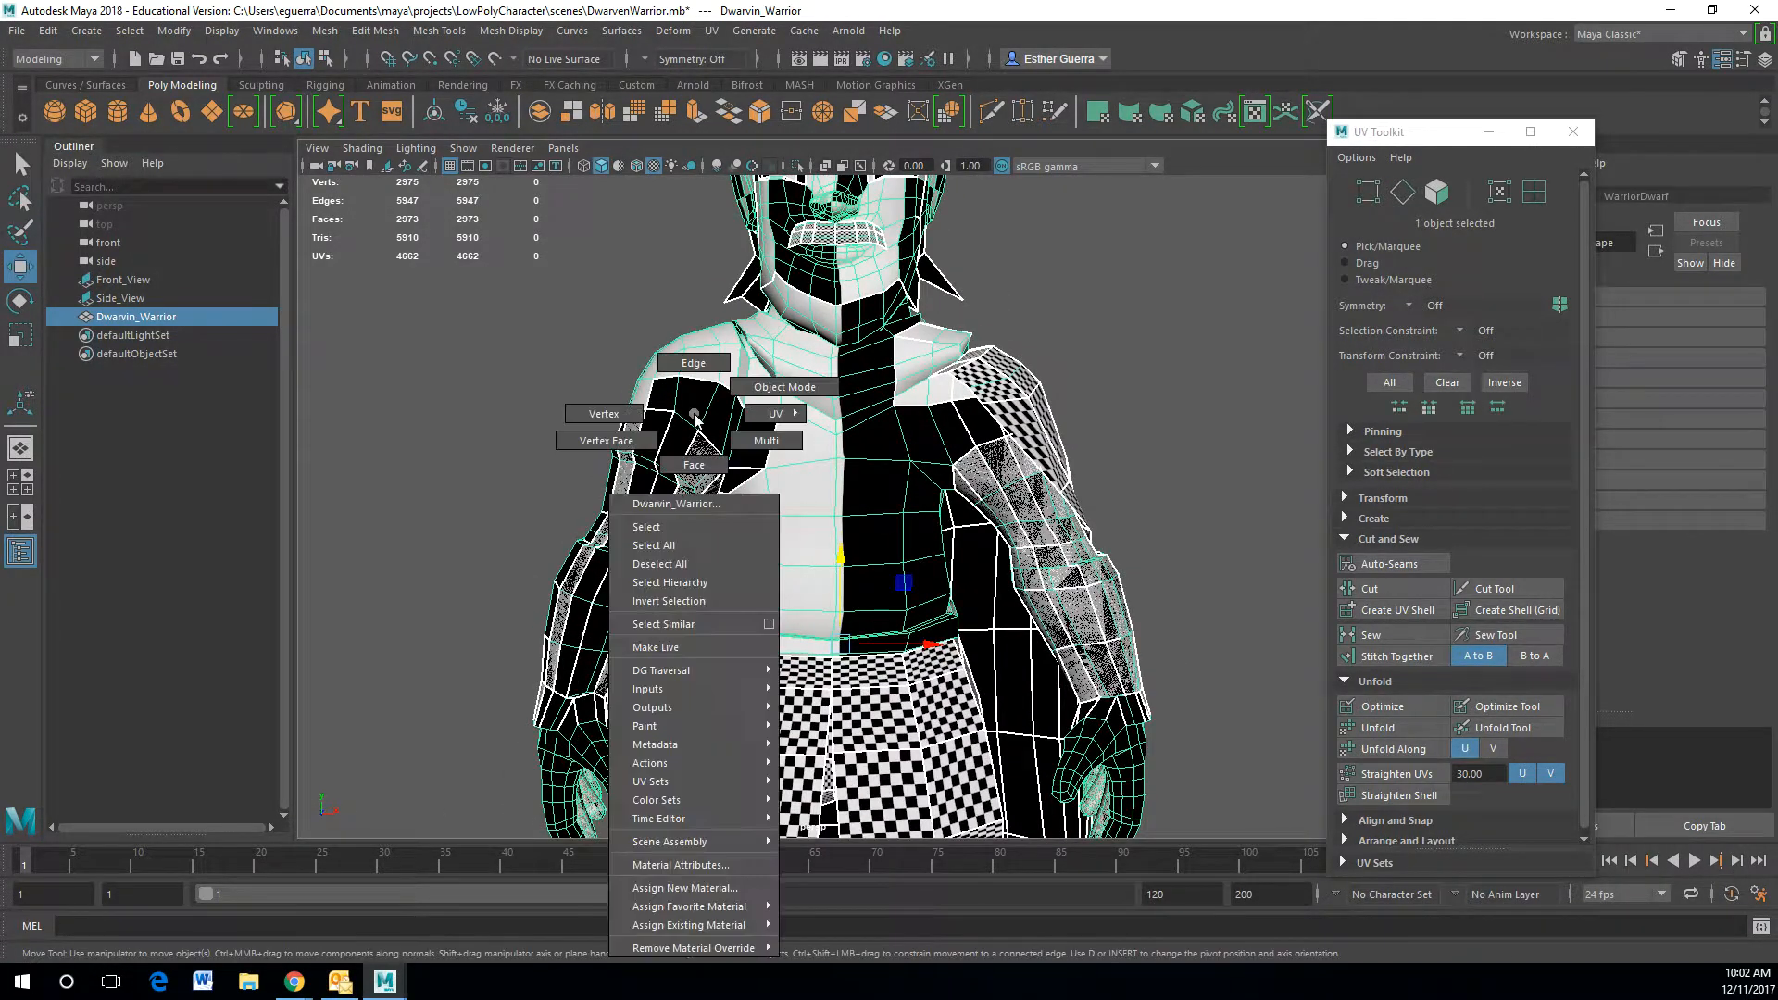
click(694, 465)
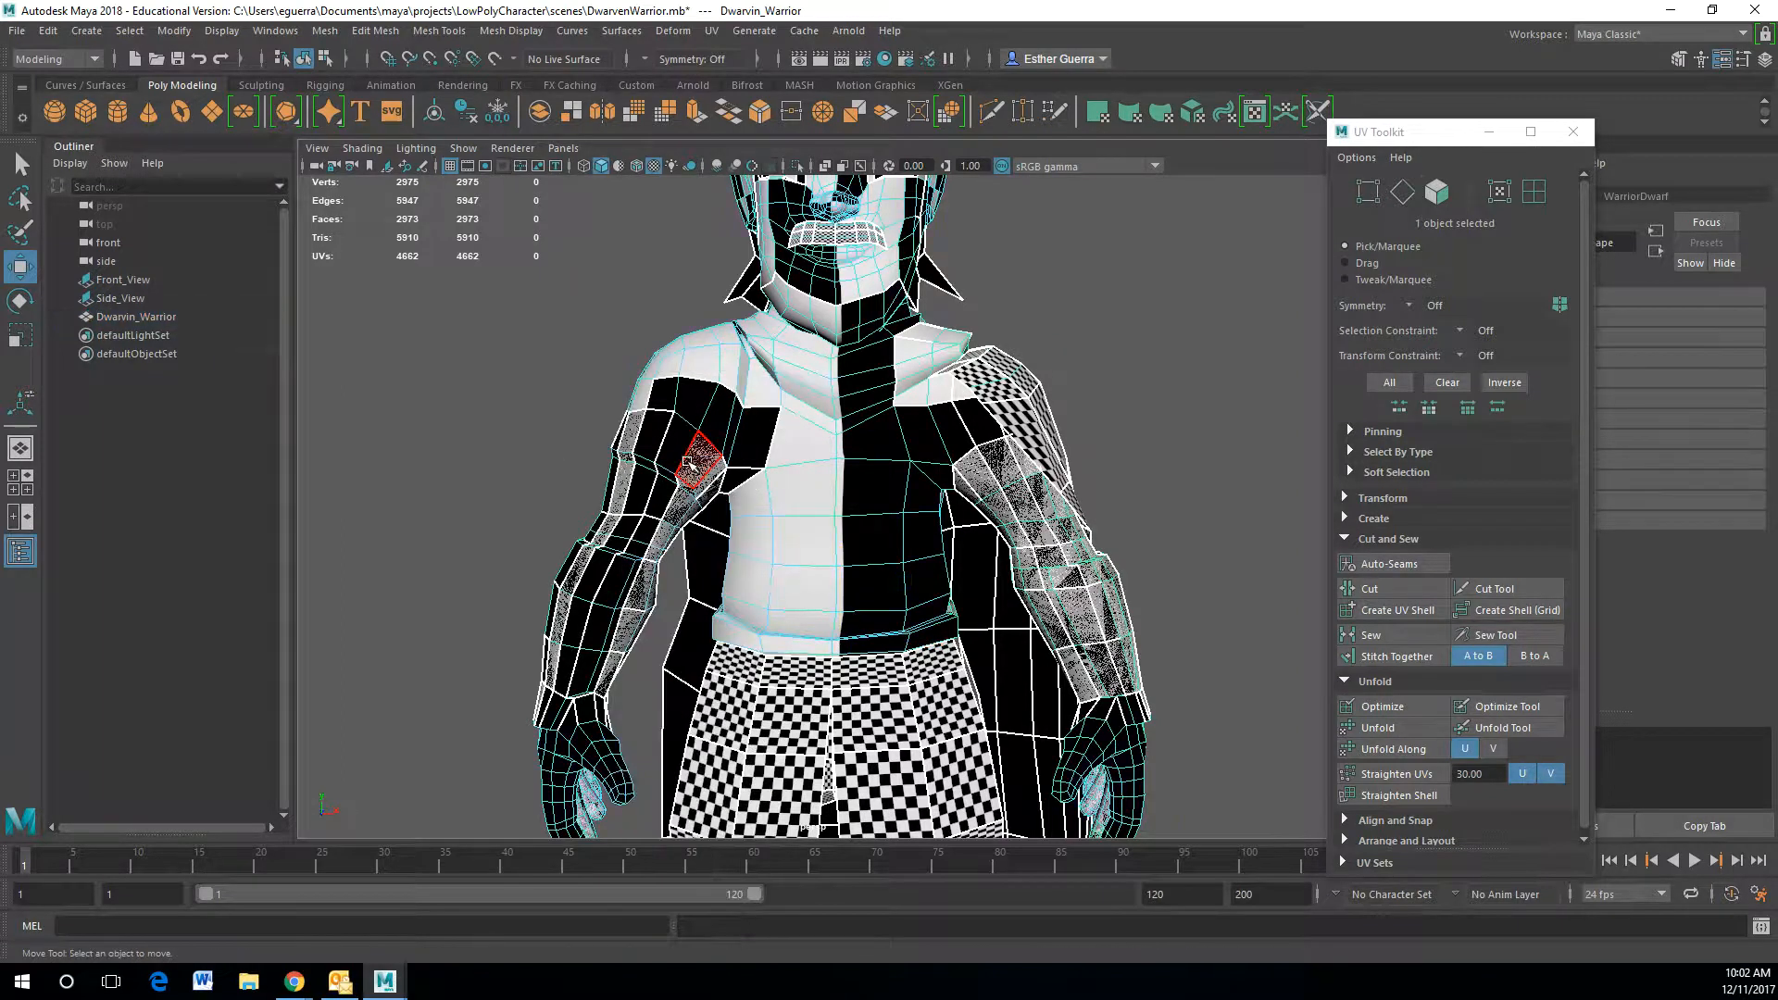
click(12, 233)
alt+drag(546, 389, 652, 401)
click(696, 389)
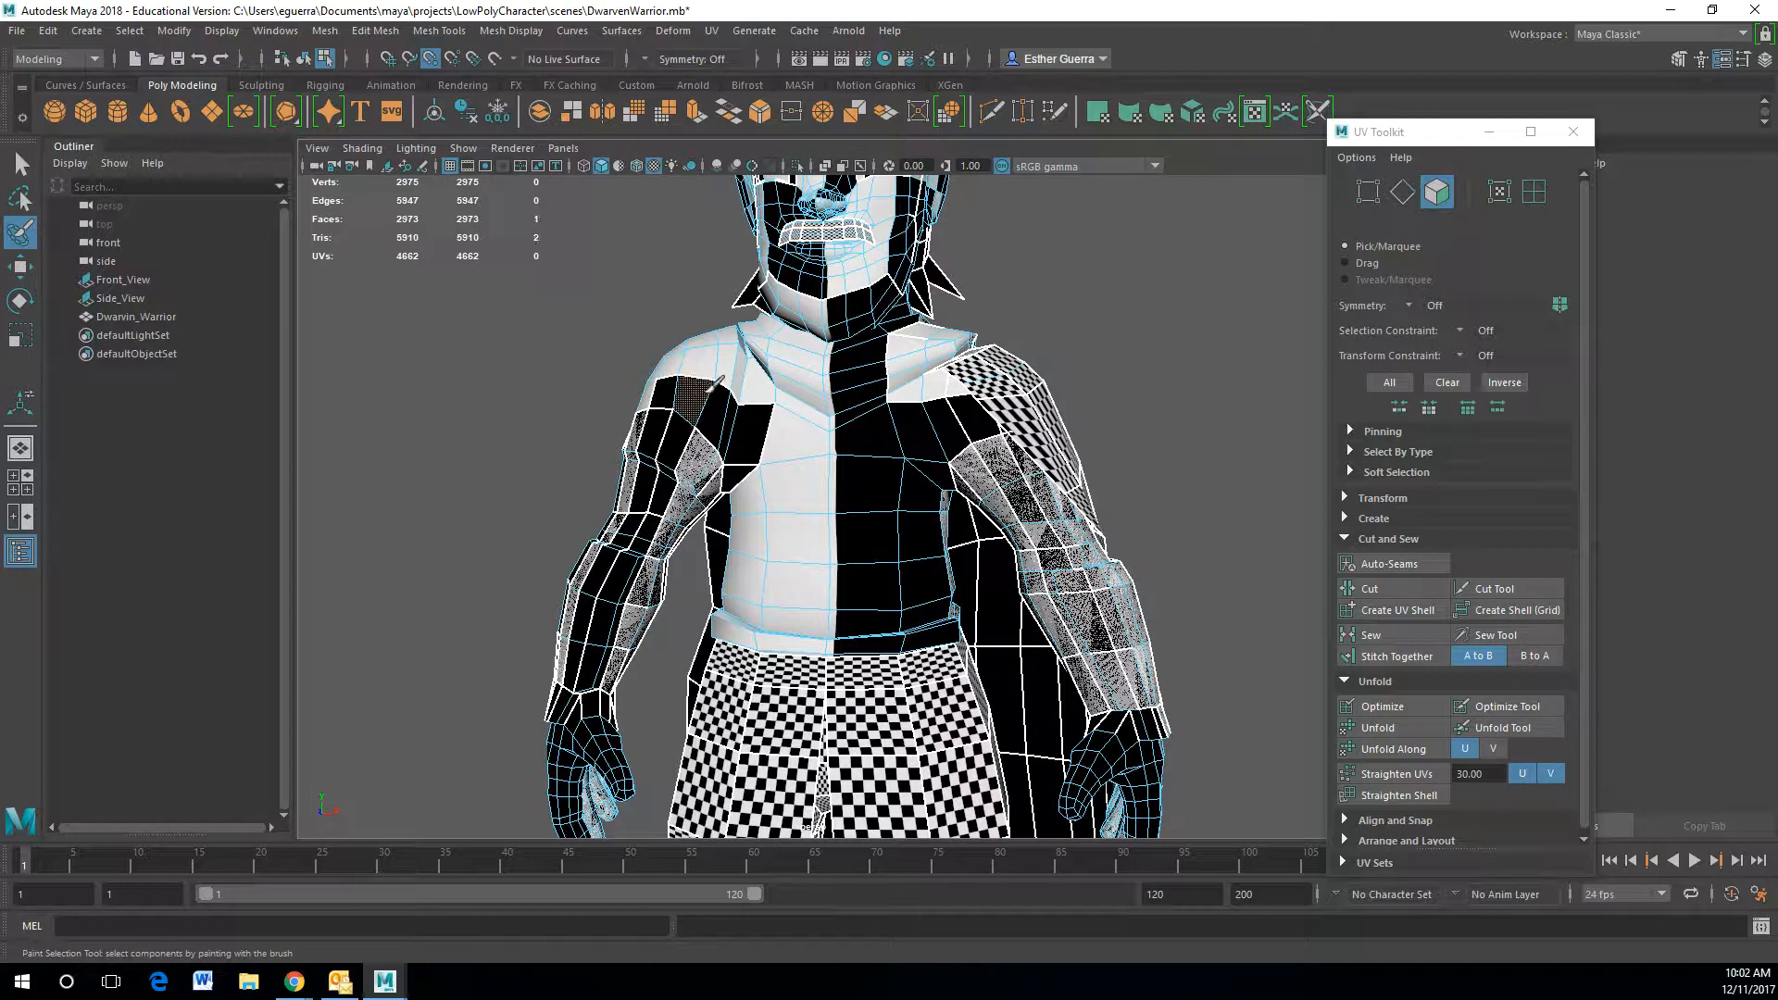
mouse_move(675, 389)
mouse_down()
mouse_move(579, 611)
mouse_move(588, 662)
mouse_up()
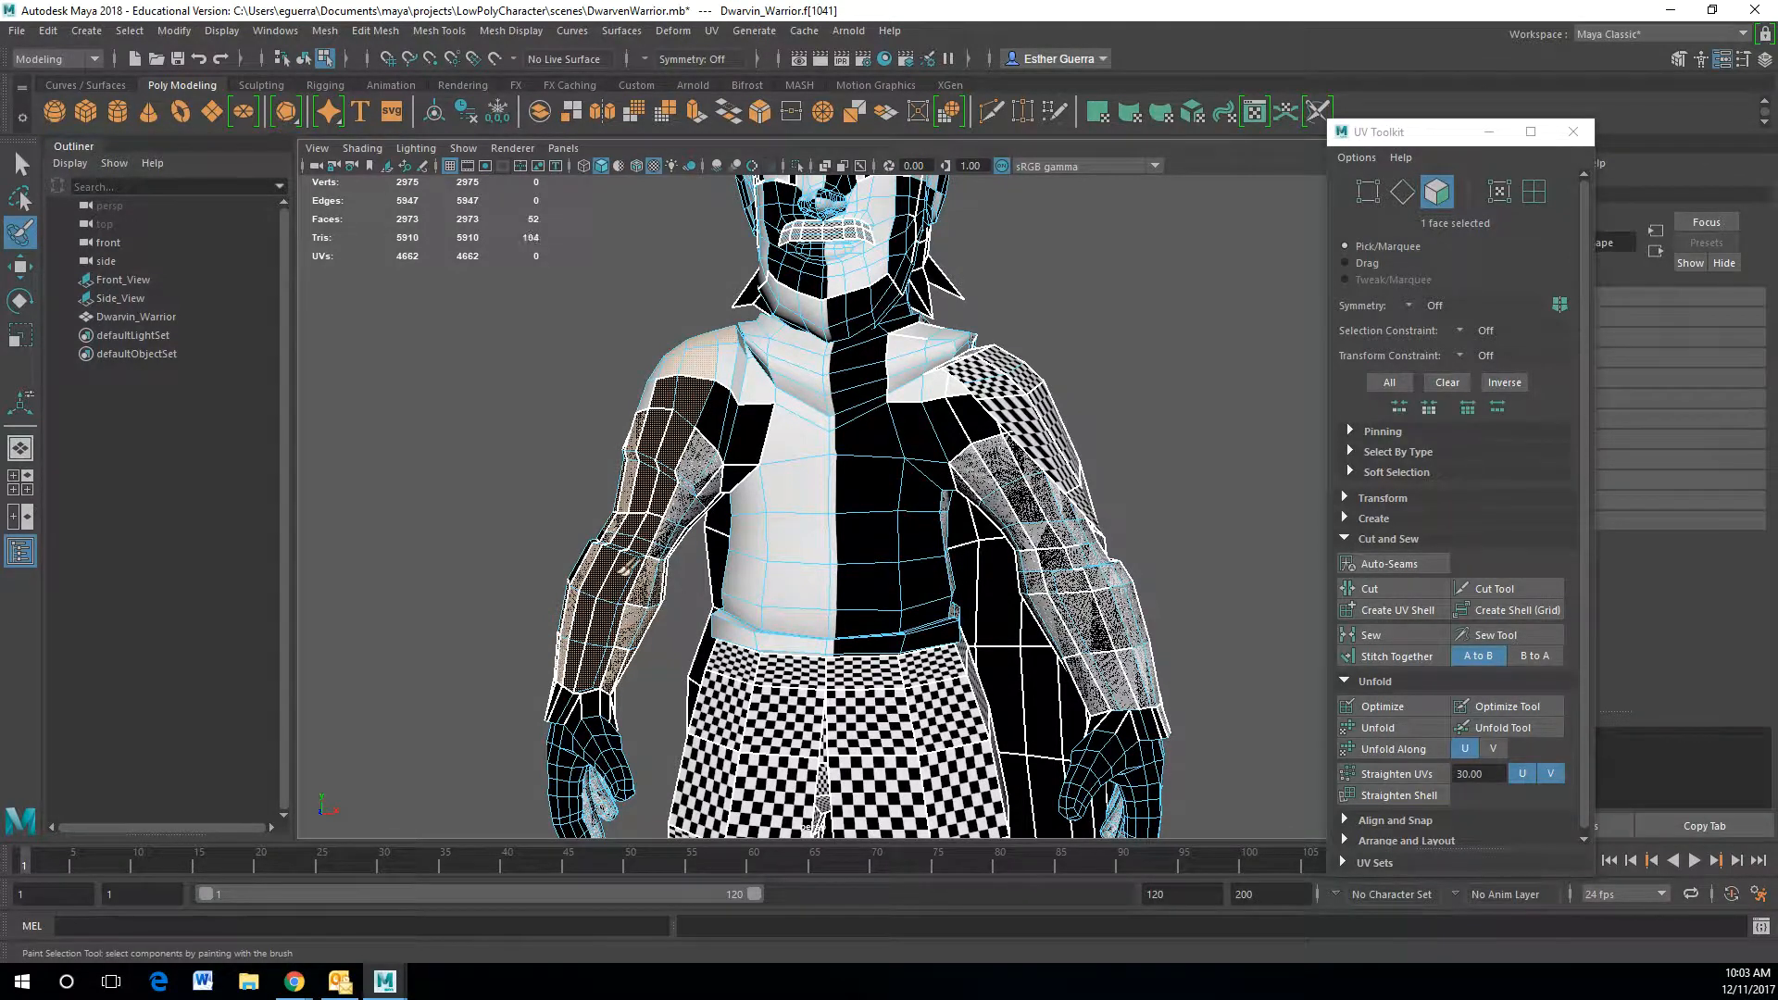
drag(666, 551, 706, 461)
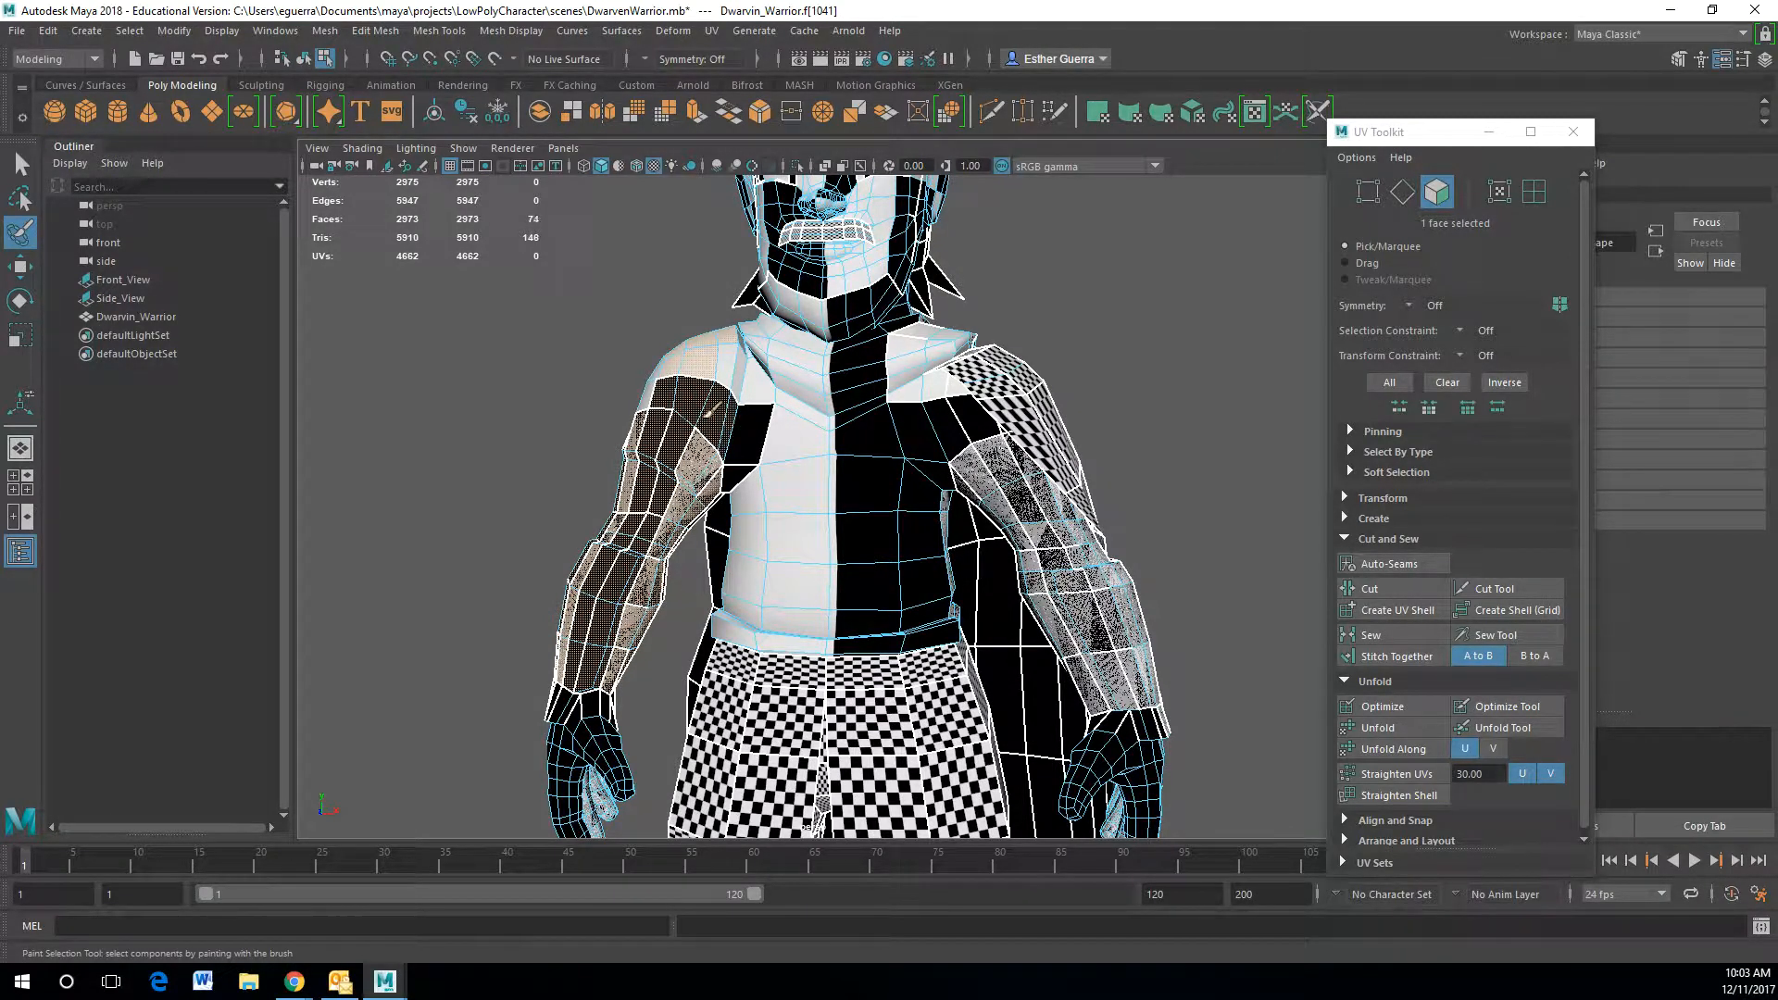
mouse_move(593, 491)
alt+mouse_down()
mouse_move(731, 445)
mouse_move(1082, 389)
mouse_move(1063, 390)
alt+mouse_up()
mouse_move(1084, 650)
mouse_down()
mouse_move(1054, 665)
mouse_move(978, 408)
mouse_move(981, 343)
mouse_move(952, 326)
mouse_up()
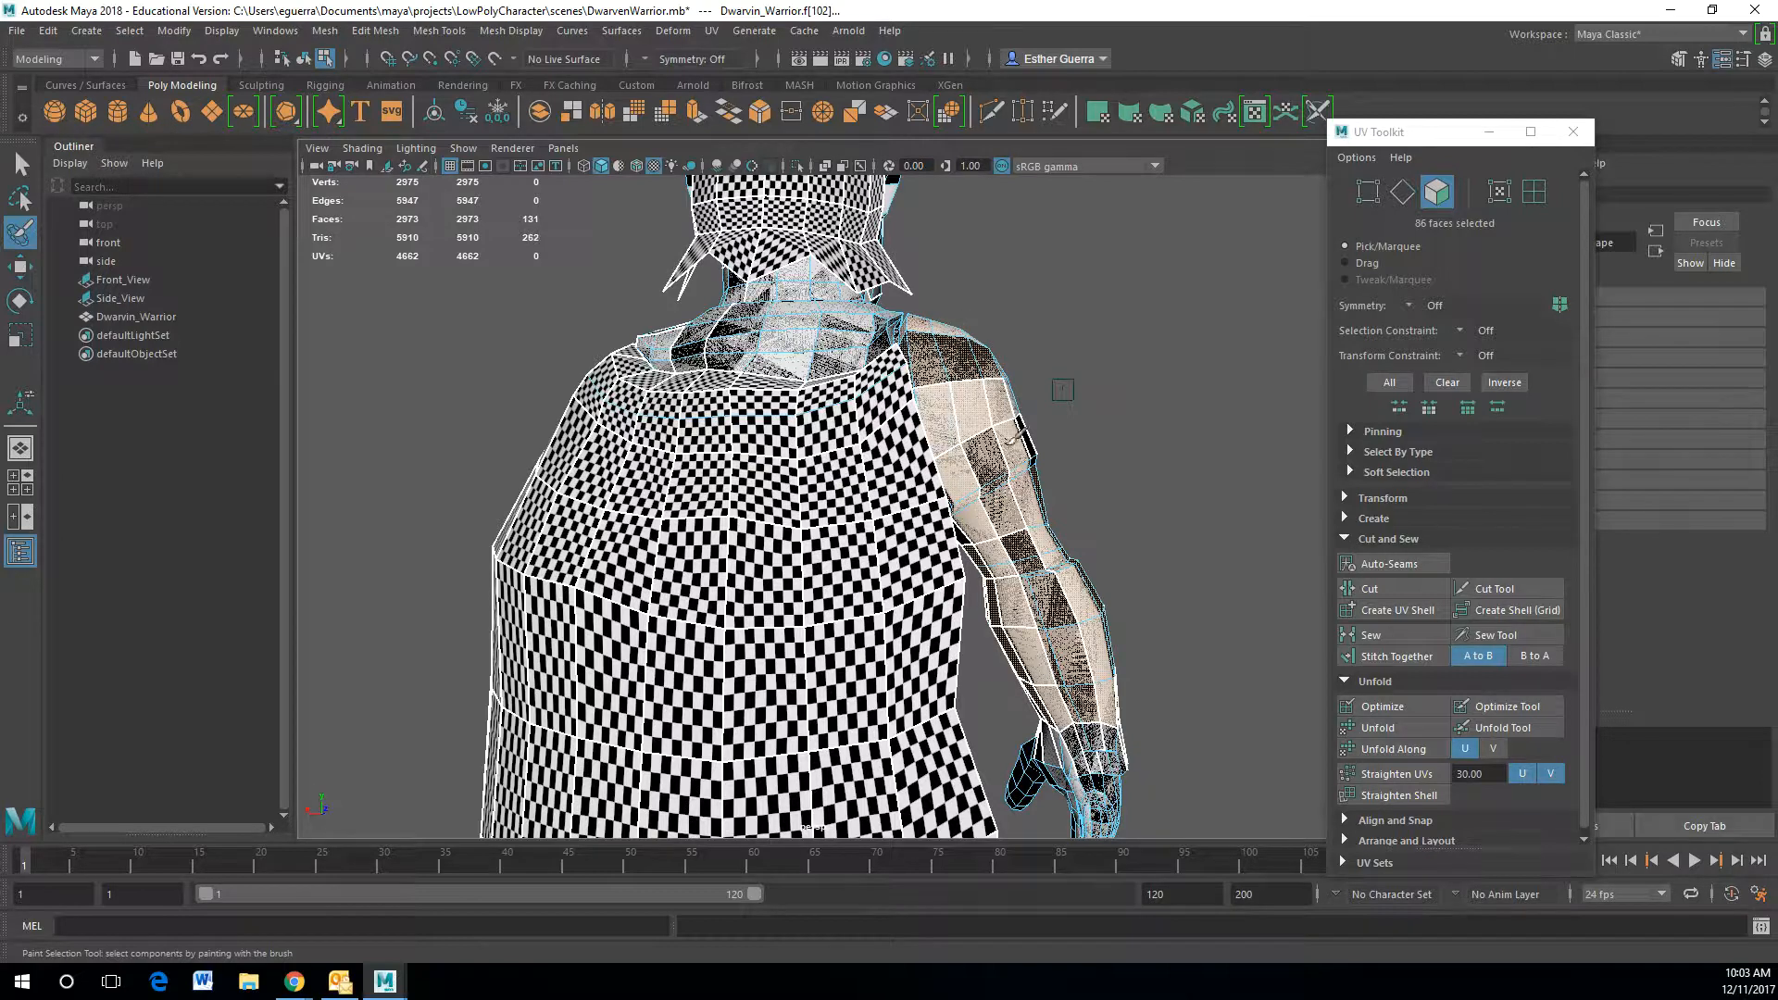
- Paint-select the remaining faces on the inner and under side of the right arm, from armpit to wrist
alt+drag(1039, 434, 880, 431)
scroll(953, 444, up, 4)
click(955, 393)
alt+middle_drag(879, 430, 808, 460)
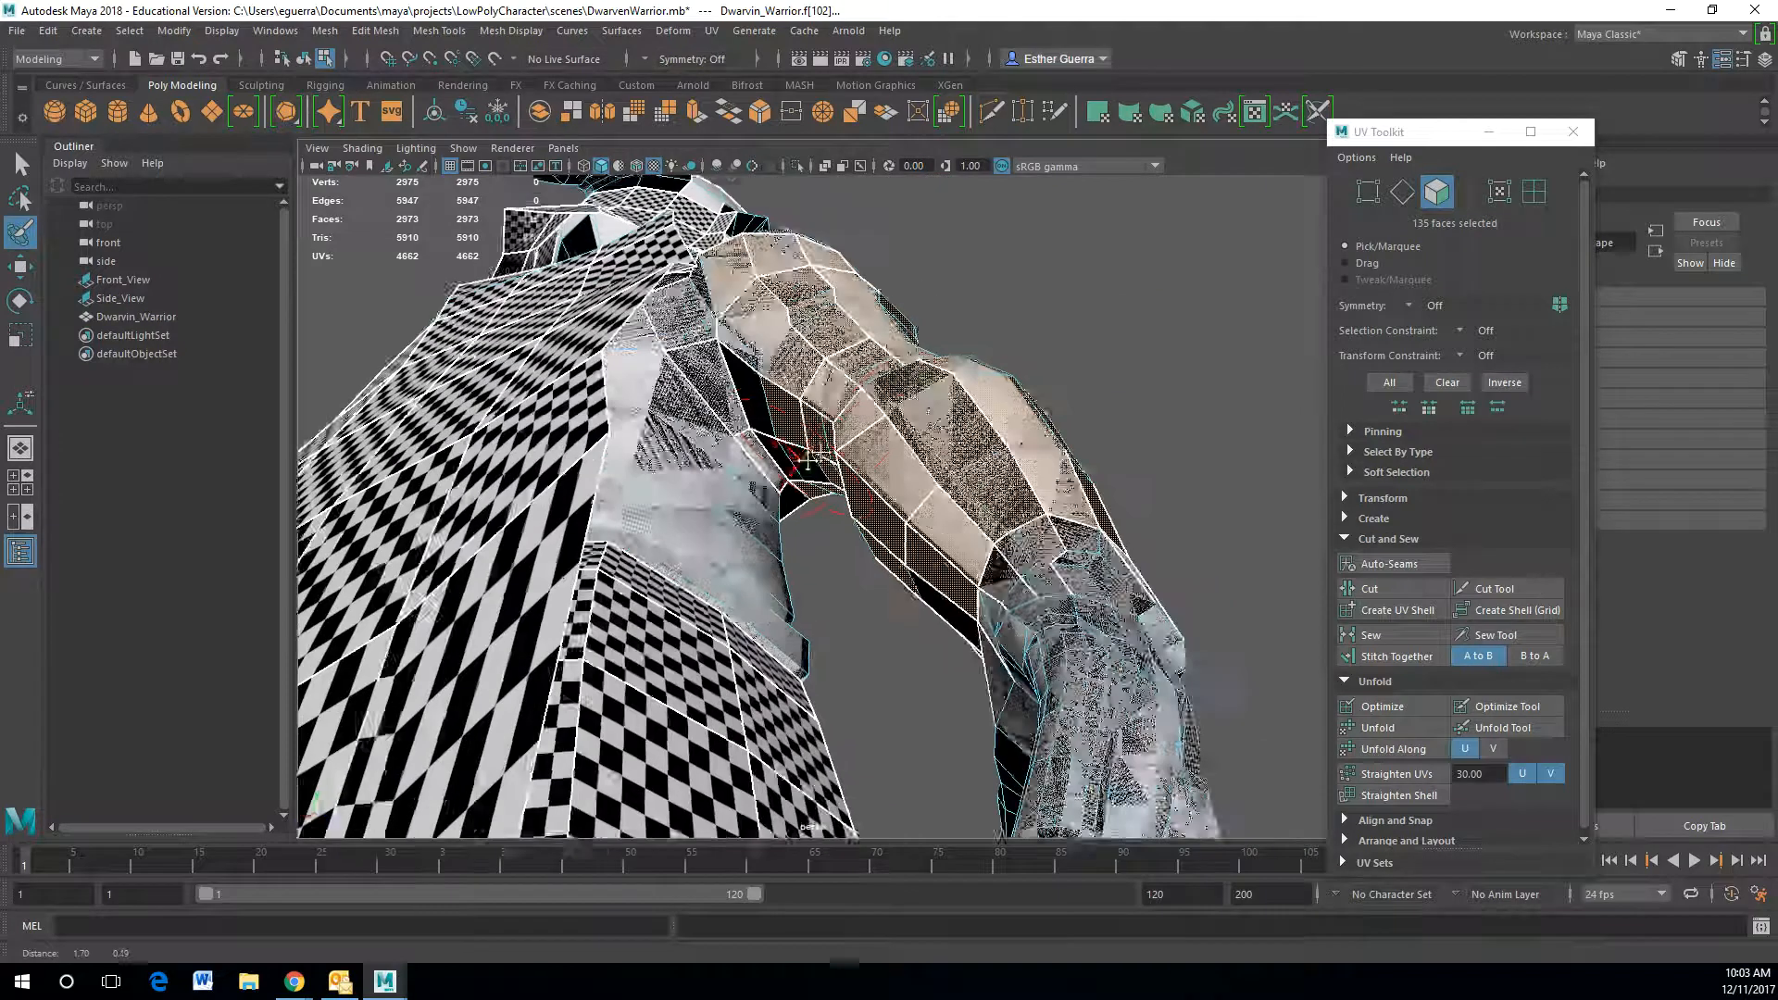
alt+drag(808, 460, 822, 407)
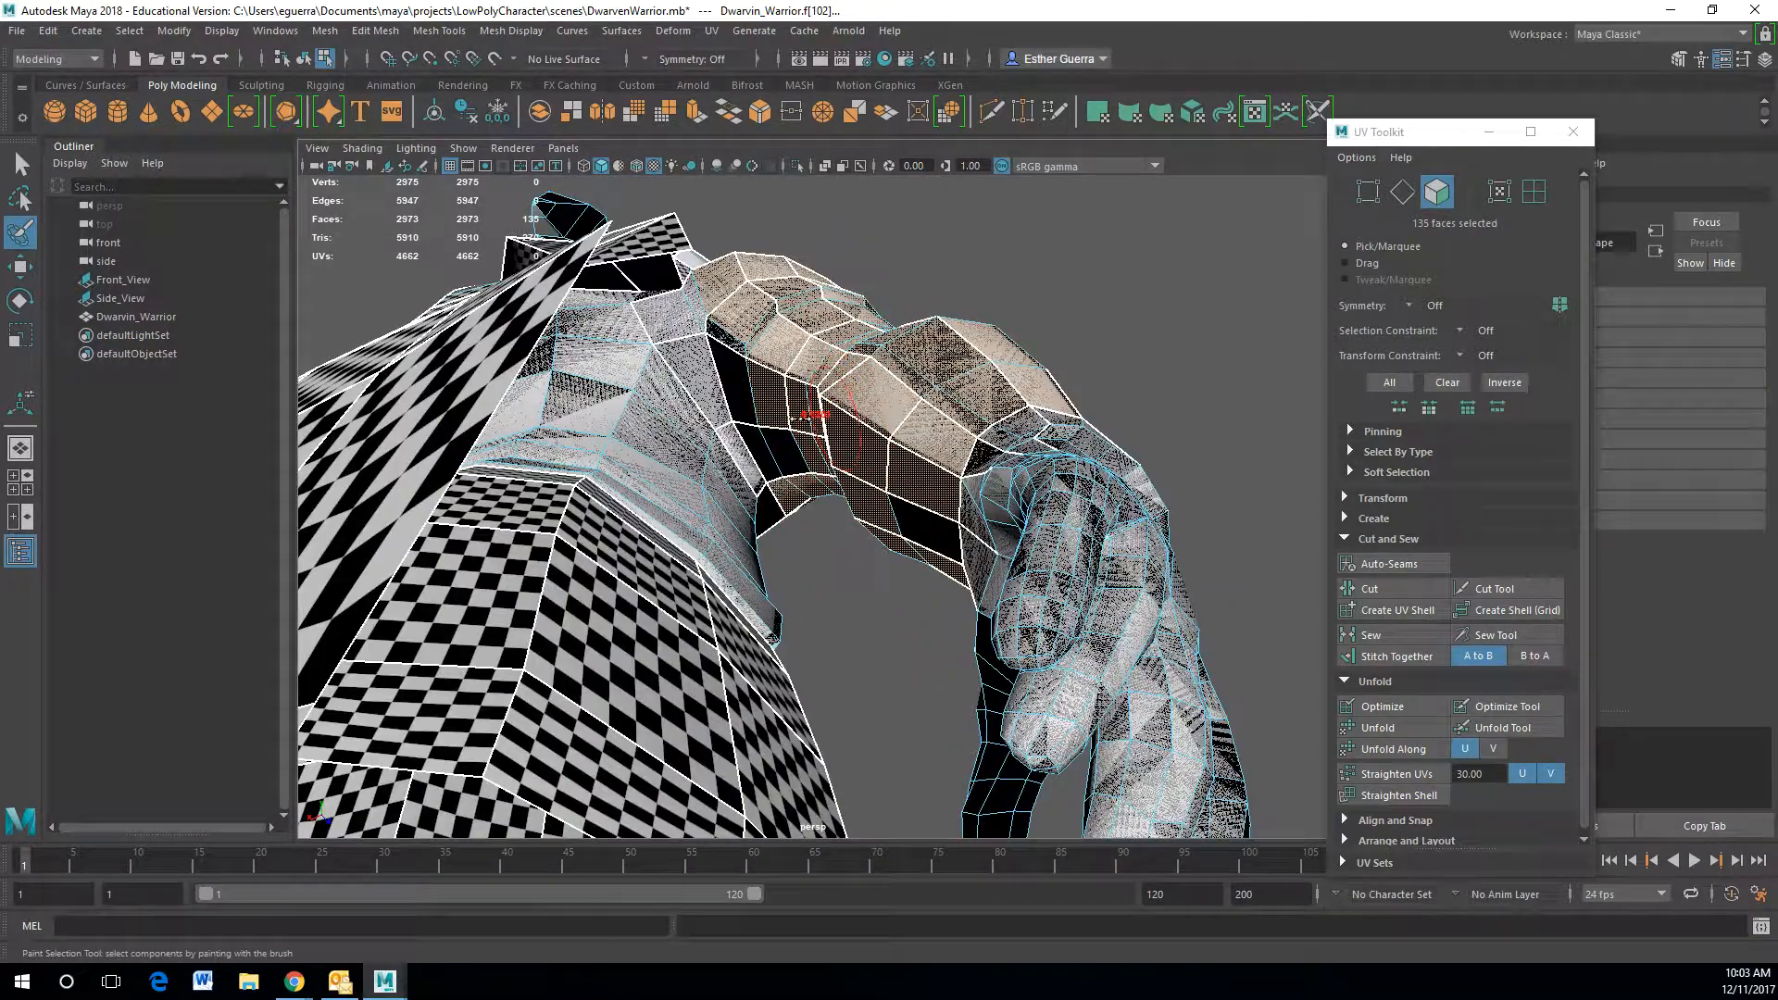
click(801, 456)
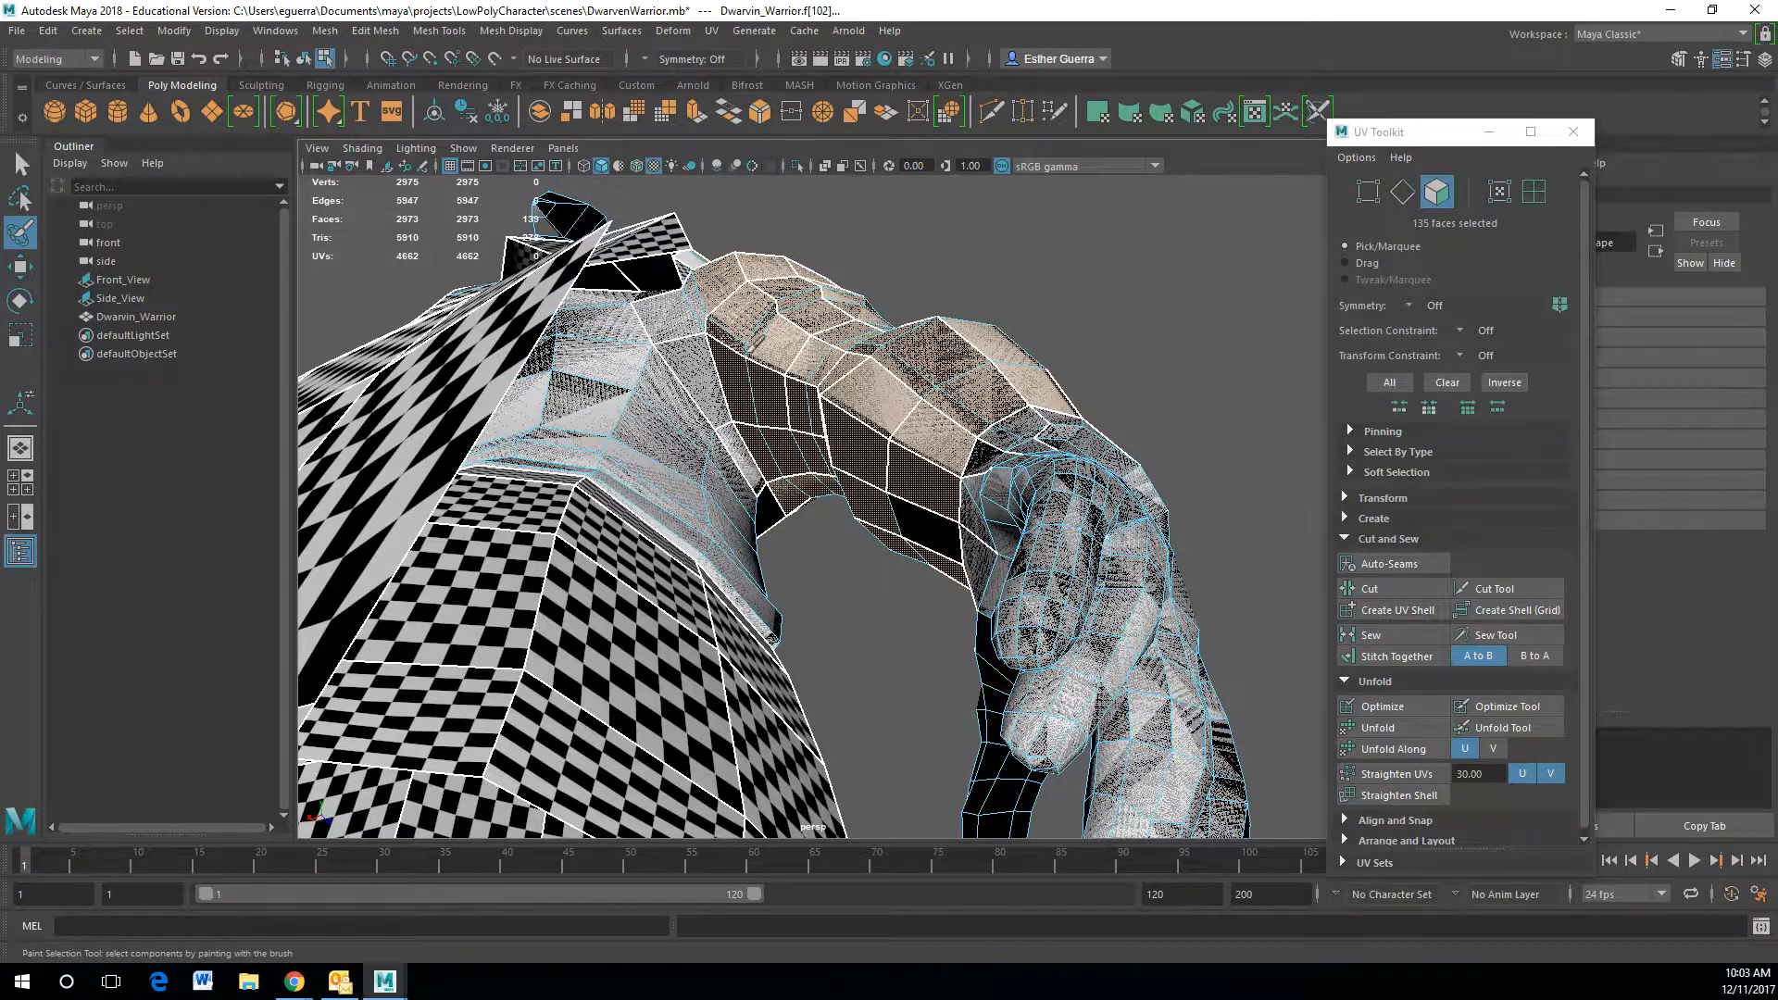
drag(937, 490, 939, 534)
- Paint-select the missed faces around the right shoulder and armpit, and deselect the stray faces picked up inside the armpit
mouse_move(757, 297)
alt+mouse_down()
mouse_move(784, 378)
mouse_move(703, 387)
alt+mouse_up()
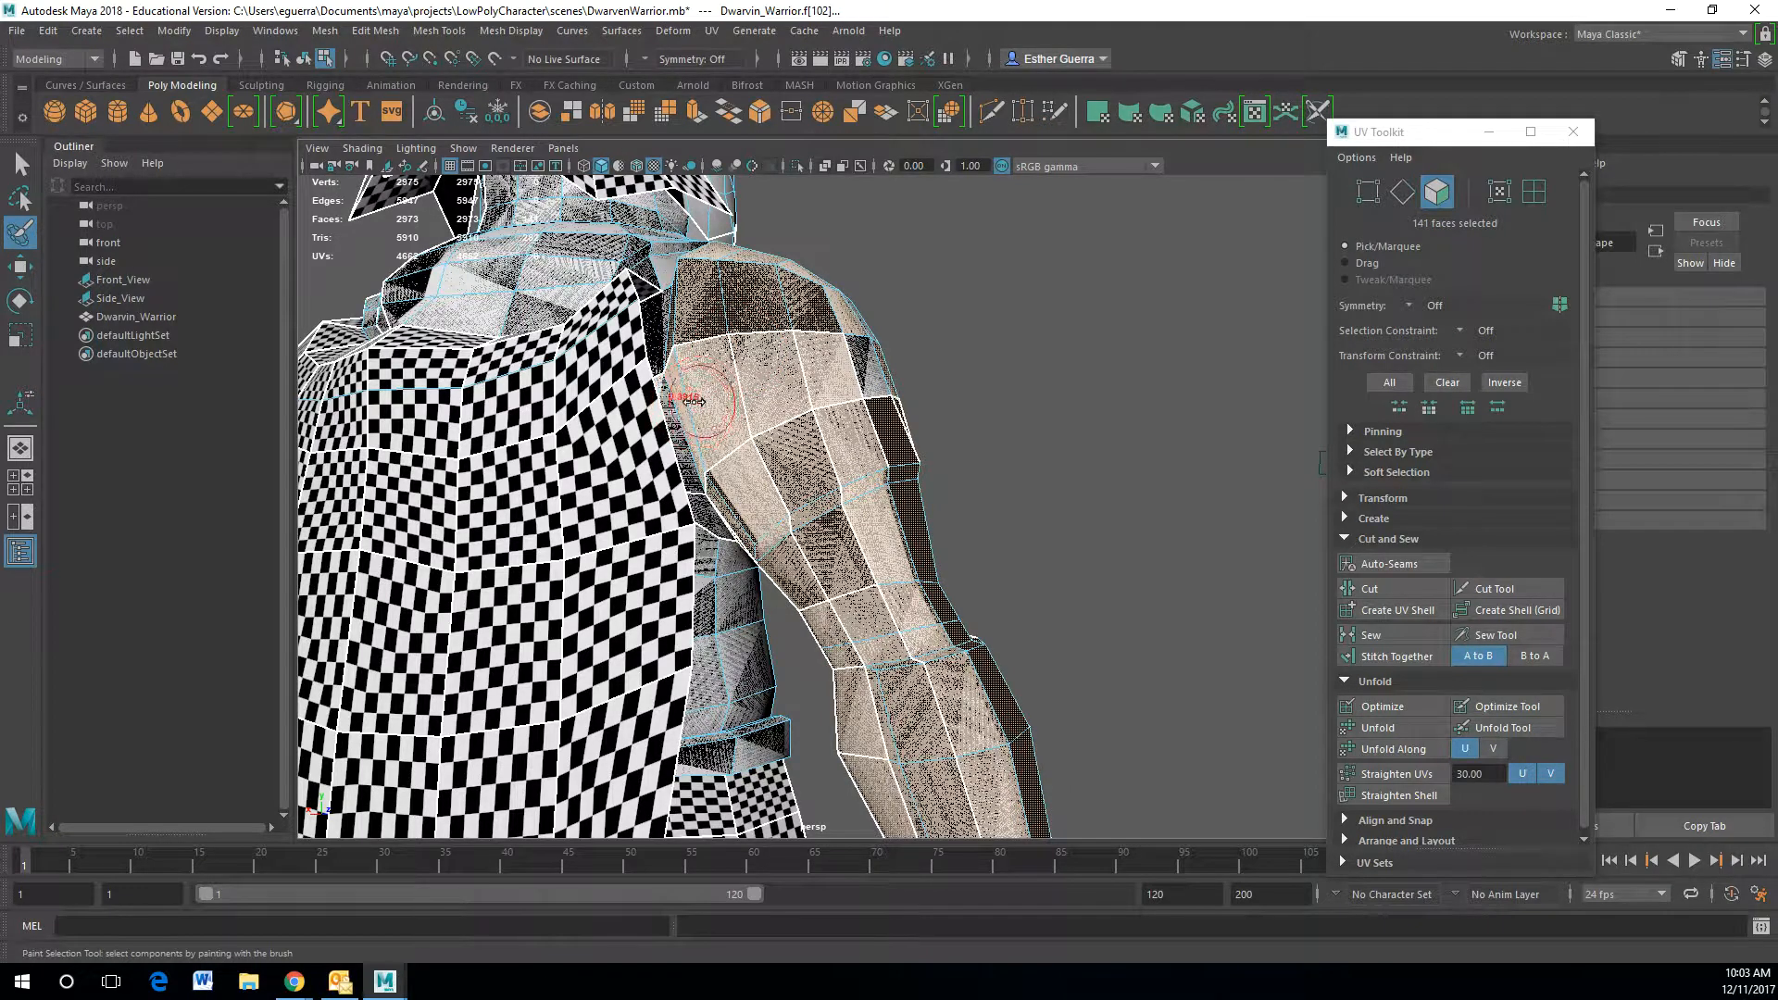
mouse_move(880, 356)
alt+mouse_down()
mouse_move(832, 418)
mouse_move(776, 370)
mouse_move(794, 407)
mouse_move(792, 356)
mouse_move(579, 286)
alt+mouse_up()
click(834, 422)
alt+right_drag(580, 286, 977, 365)
mouse_move(978, 365)
alt+mouse_down()
mouse_move(736, 630)
mouse_move(710, 480)
mouse_move(734, 428)
mouse_move(635, 742)
mouse_move(673, 646)
mouse_move(738, 580)
mouse_move(659, 564)
alt+mouse_up()
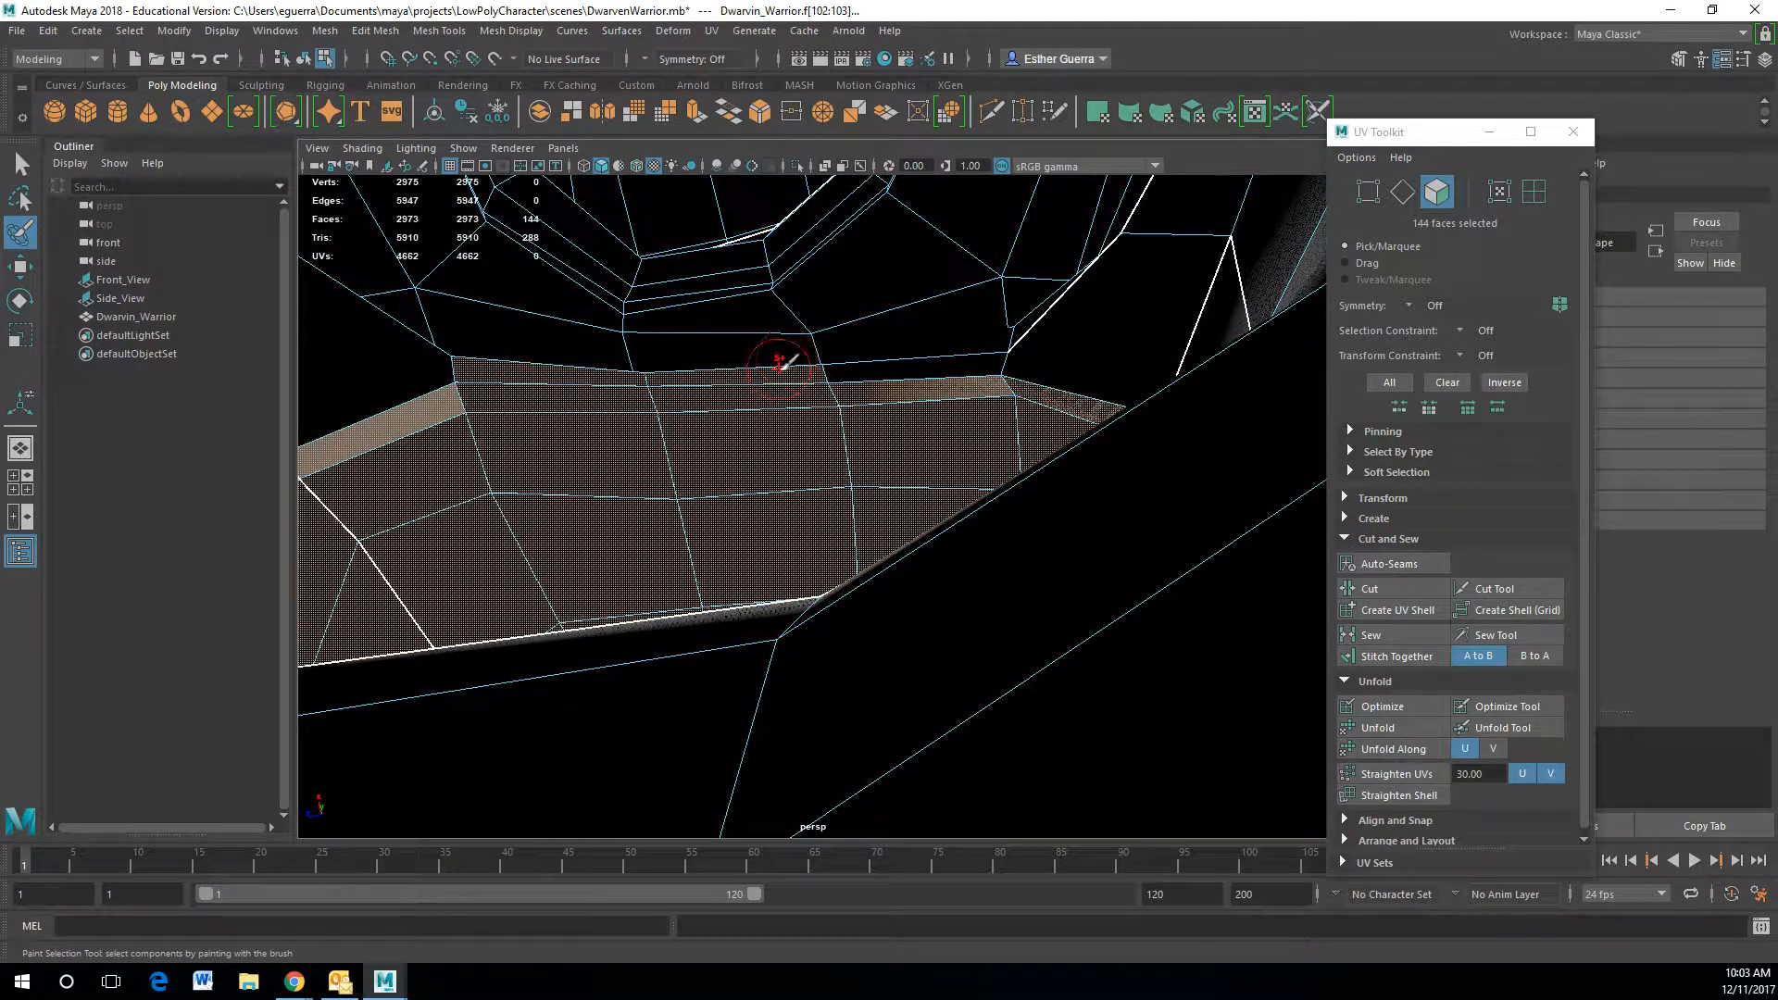
mouse_move(629, 372)
ctrl+mouse_down()
mouse_move(547, 367)
mouse_move(567, 386)
mouse_move(518, 435)
mouse_move(531, 465)
mouse_move(262, 663)
mouse_move(199, 645)
ctrl+mouse_up()
key(e)
- Inspect the face selection around the right shoulder, the front of the arm and its underside for gaps
scroll(778, 567, down, 5)
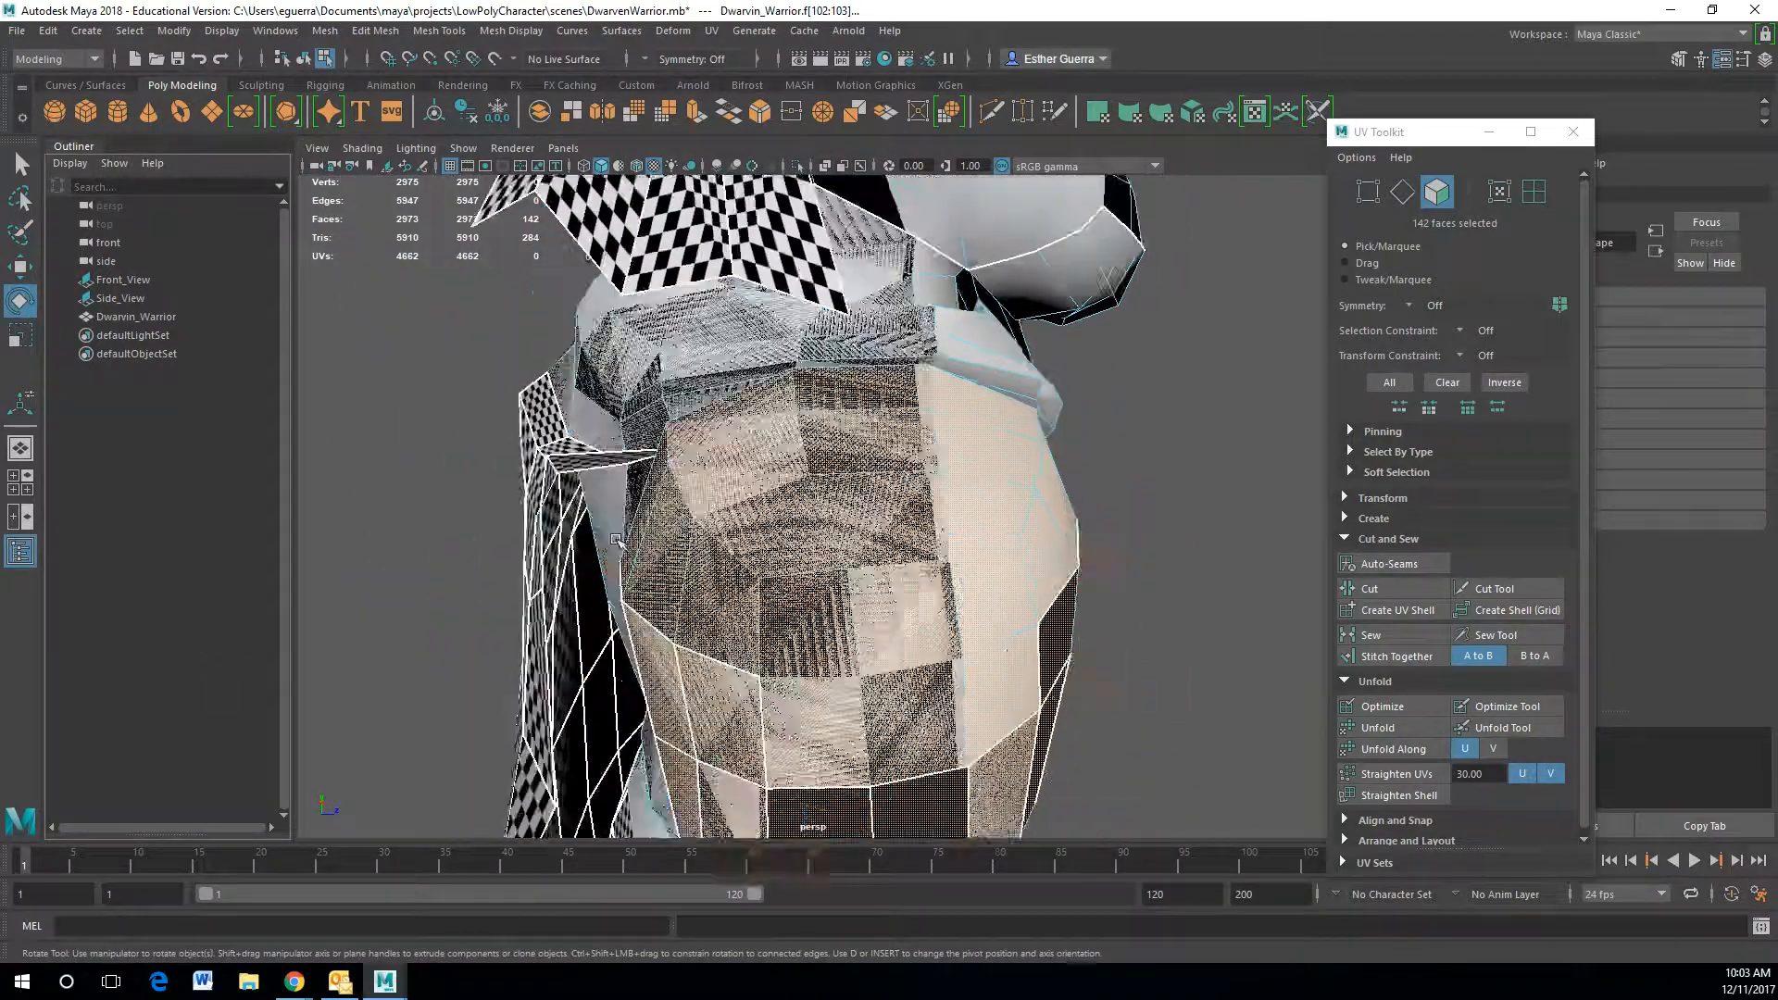
scroll(778, 567, down, 5)
key(w)
alt+drag(994, 592, 711, 542)
scroll(860, 660, up, 5)
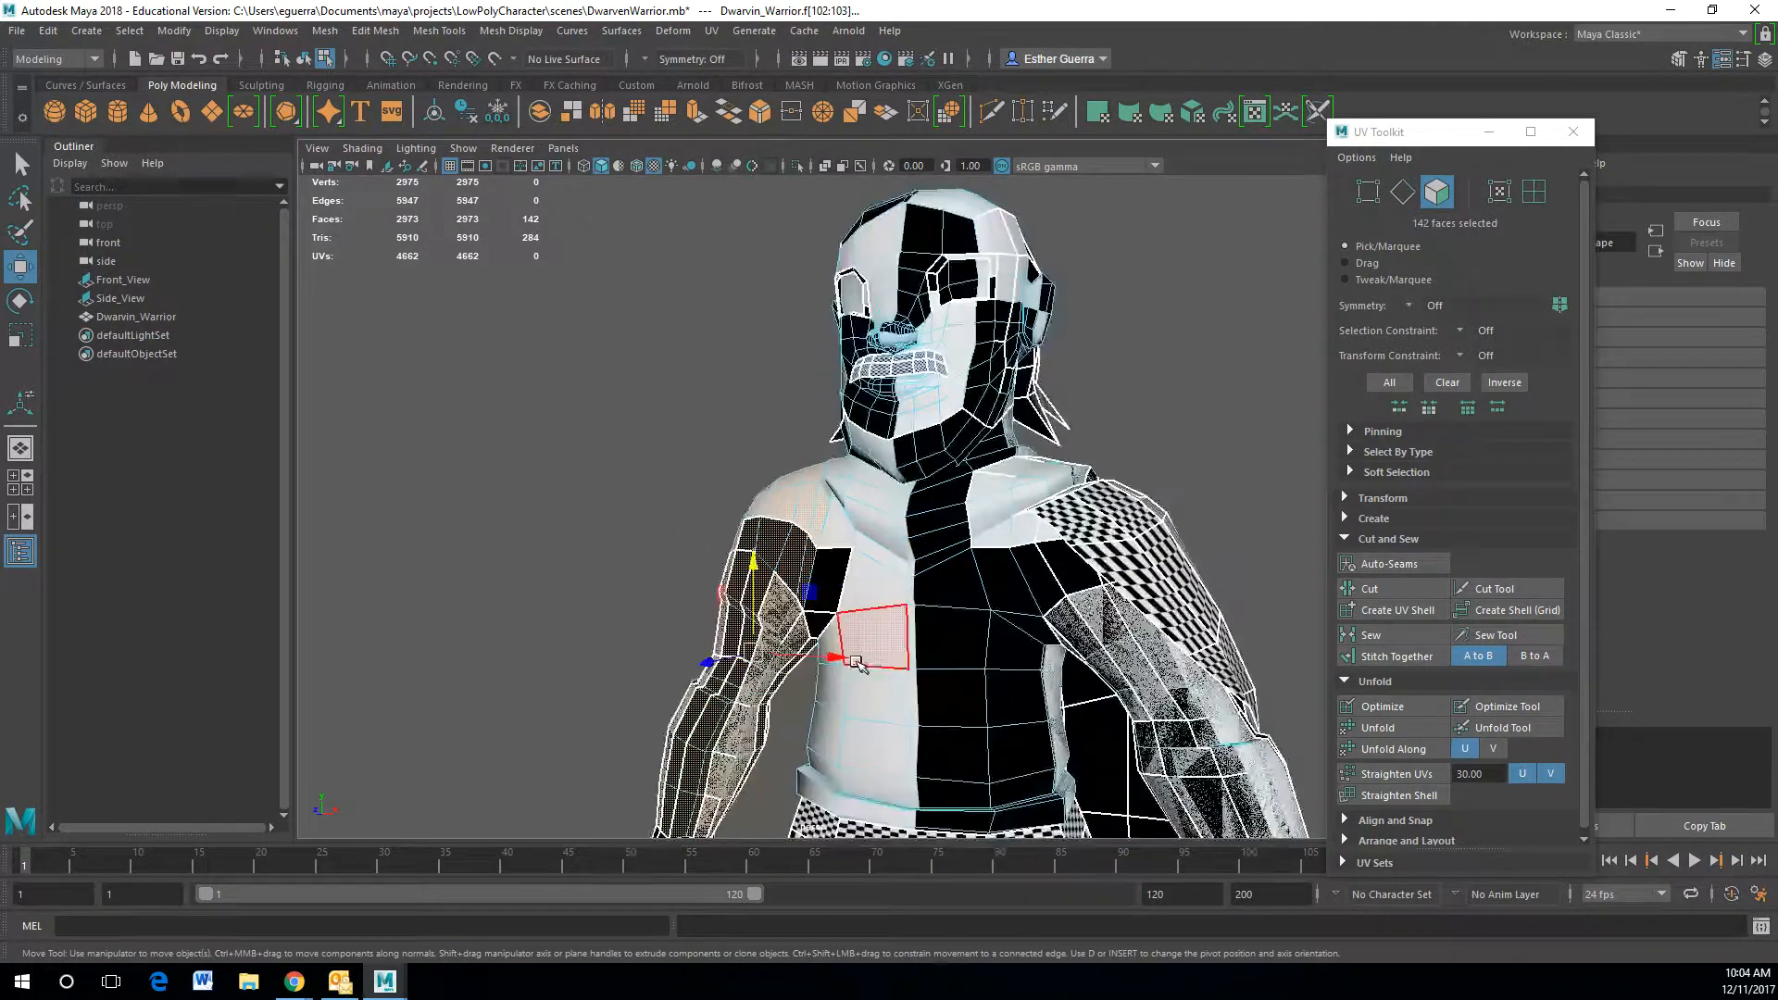
alt+middle_drag(857, 663, 844, 514)
alt+drag(845, 515, 1007, 569)
scroll(692, 617, up, 3)
alt+drag(692, 618, 714, 534)
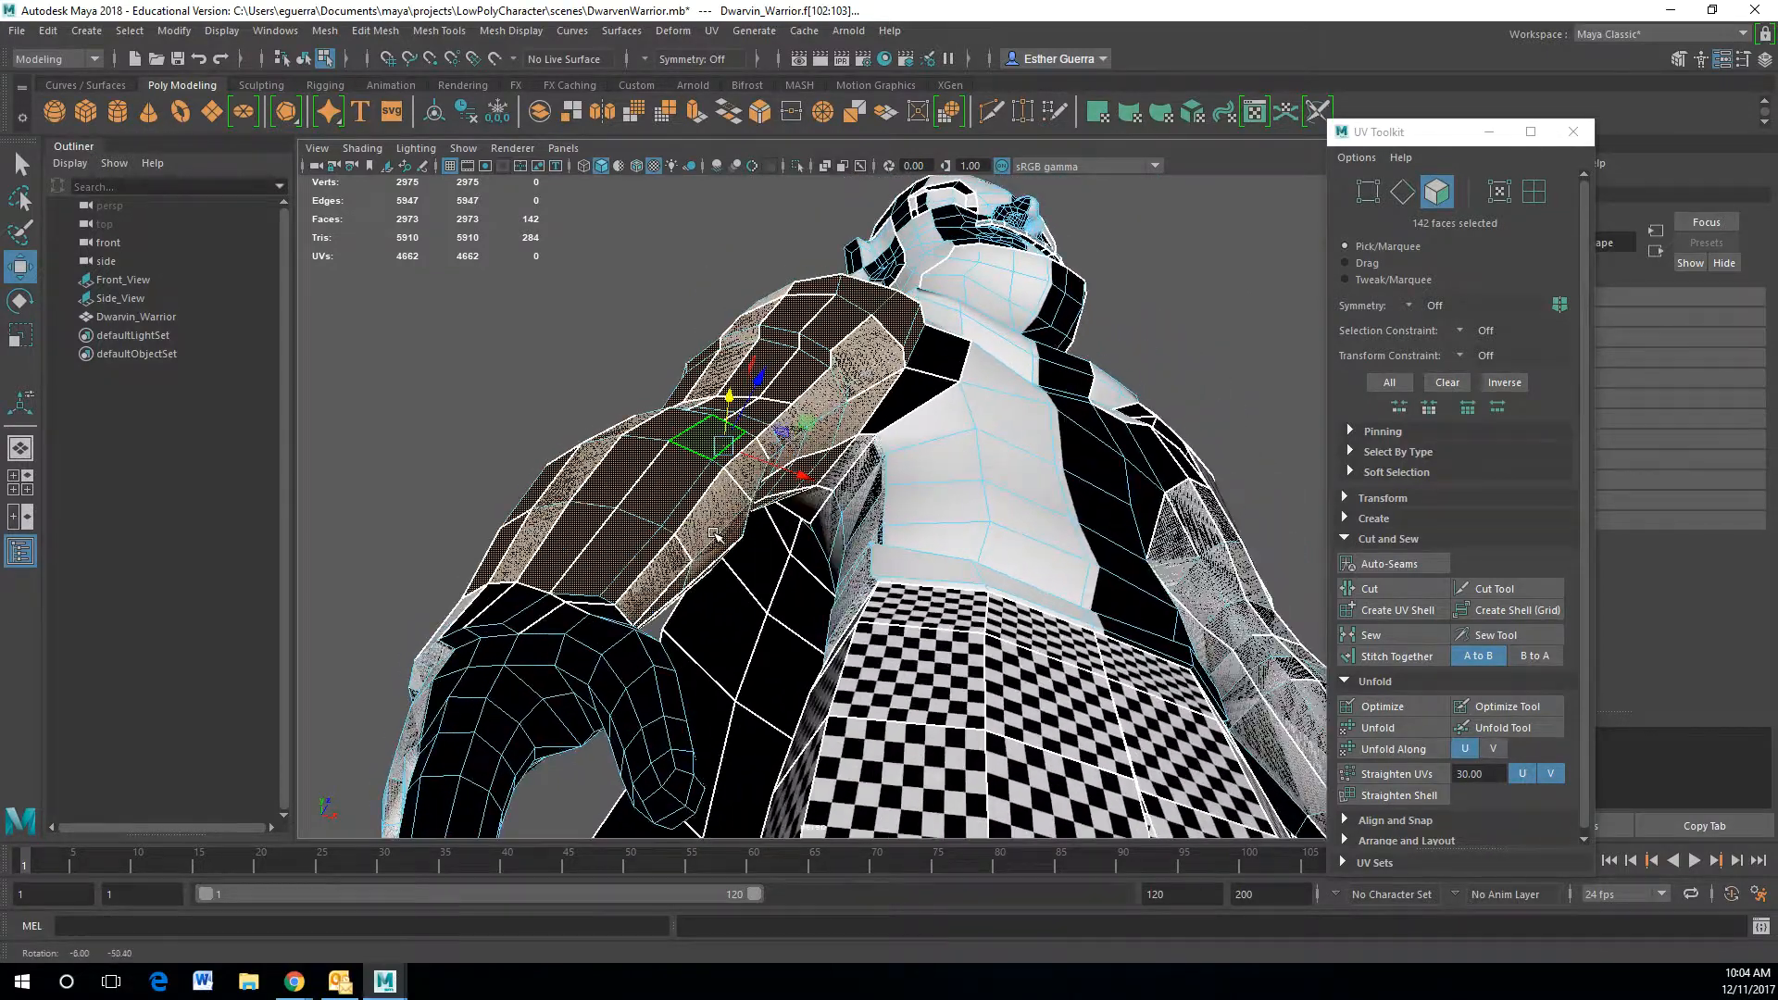
- Add the missed face on the inner side of the right arm to the selection
alt+drag(603, 597, 1062, 488)
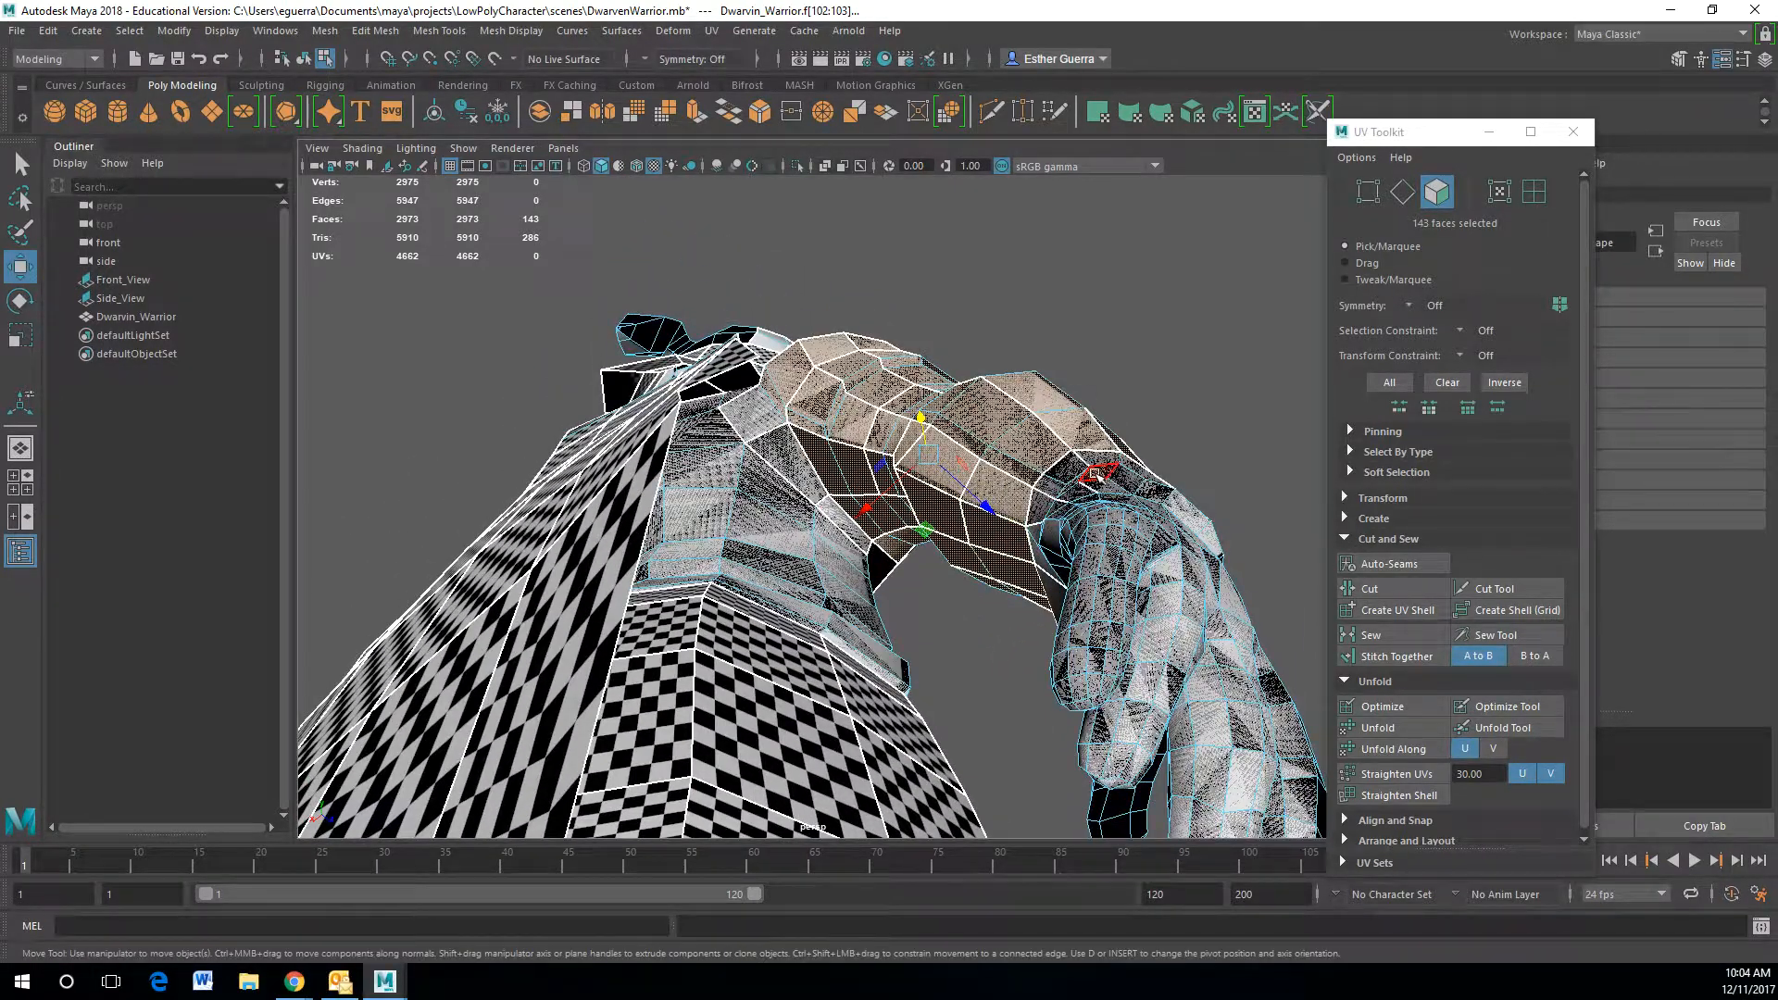
shift+click(1049, 485)
alt+drag(1049, 485, 930, 567)
shift+click(1081, 556)
- Try a cylindrical UV projection on the selected right-arm faces and adjust the projection's sweep around the arm
alt+drag(549, 541, 681, 537)
key(space)
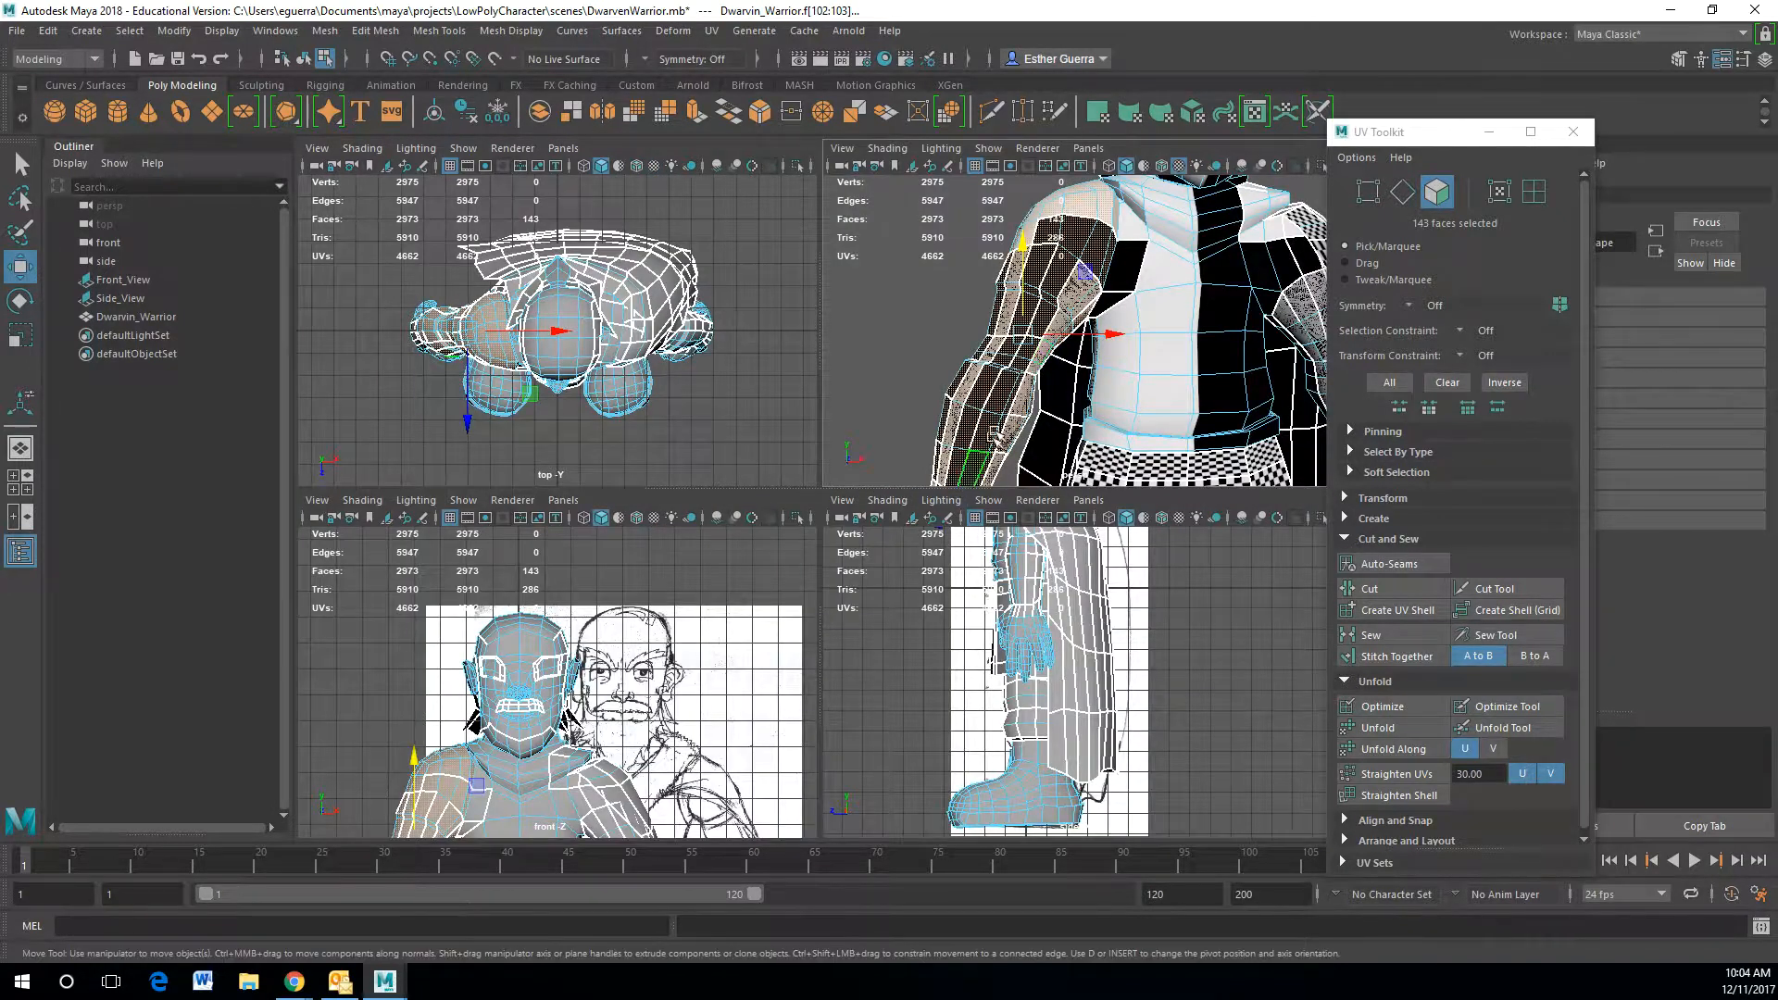
key(space)
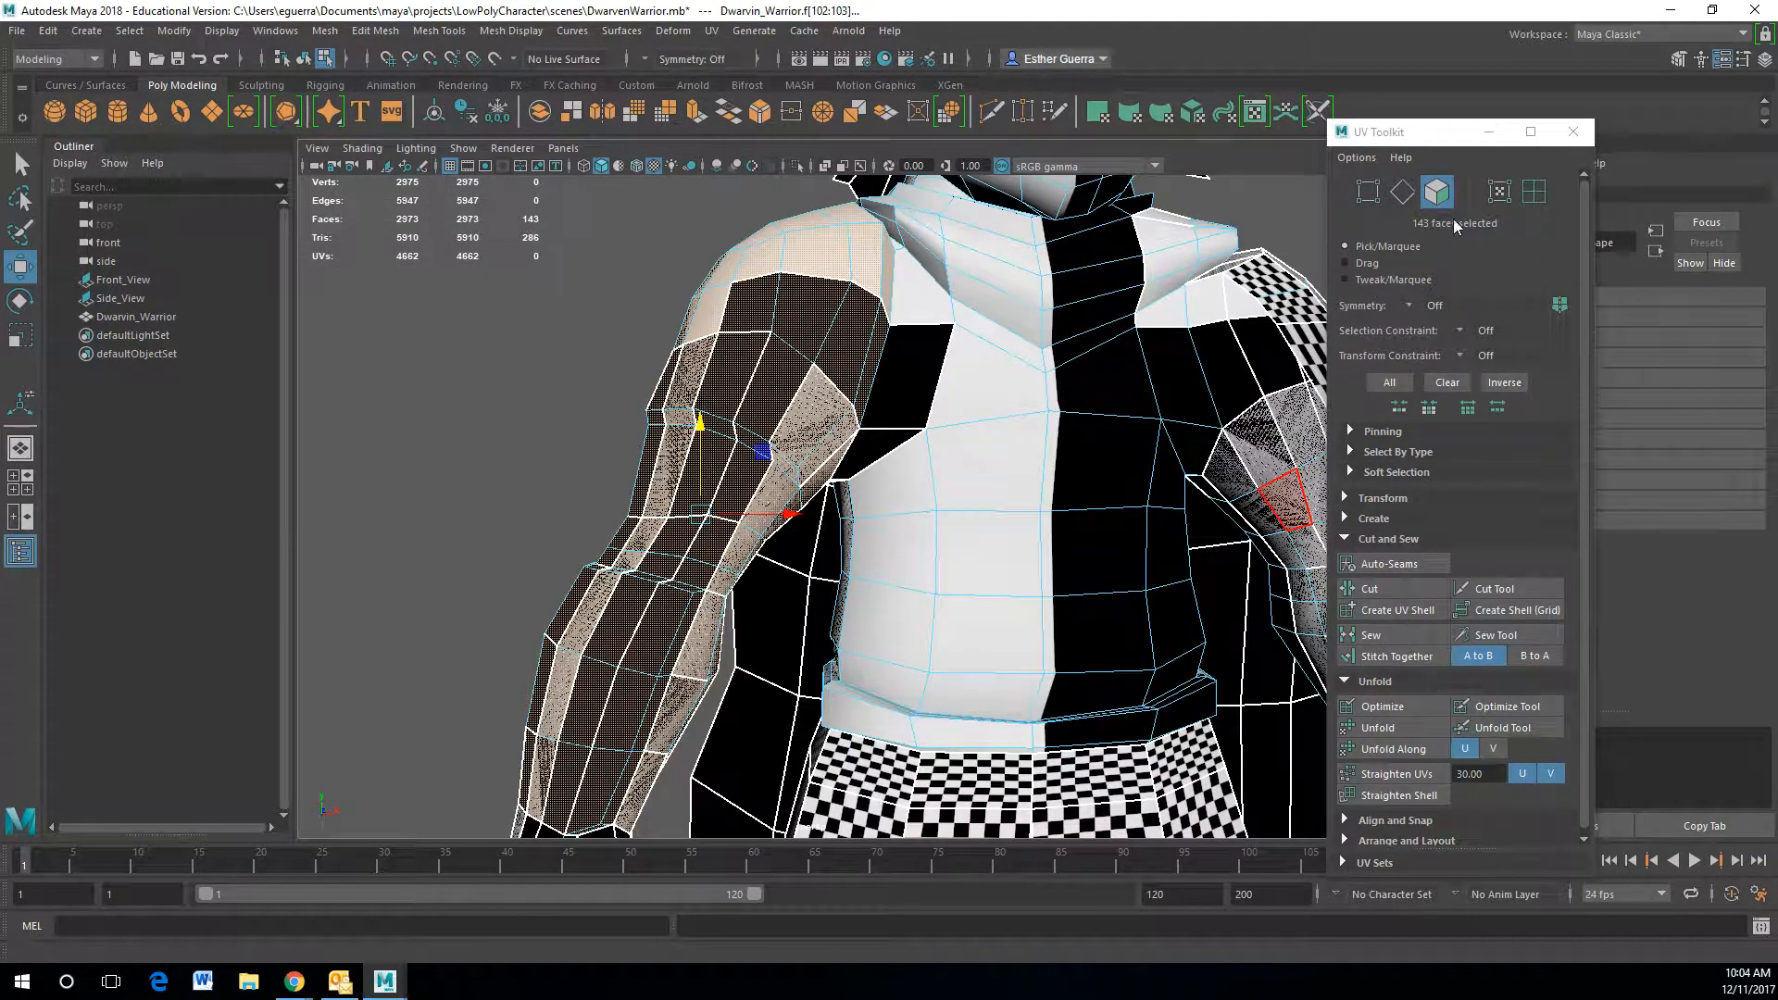
click(708, 31)
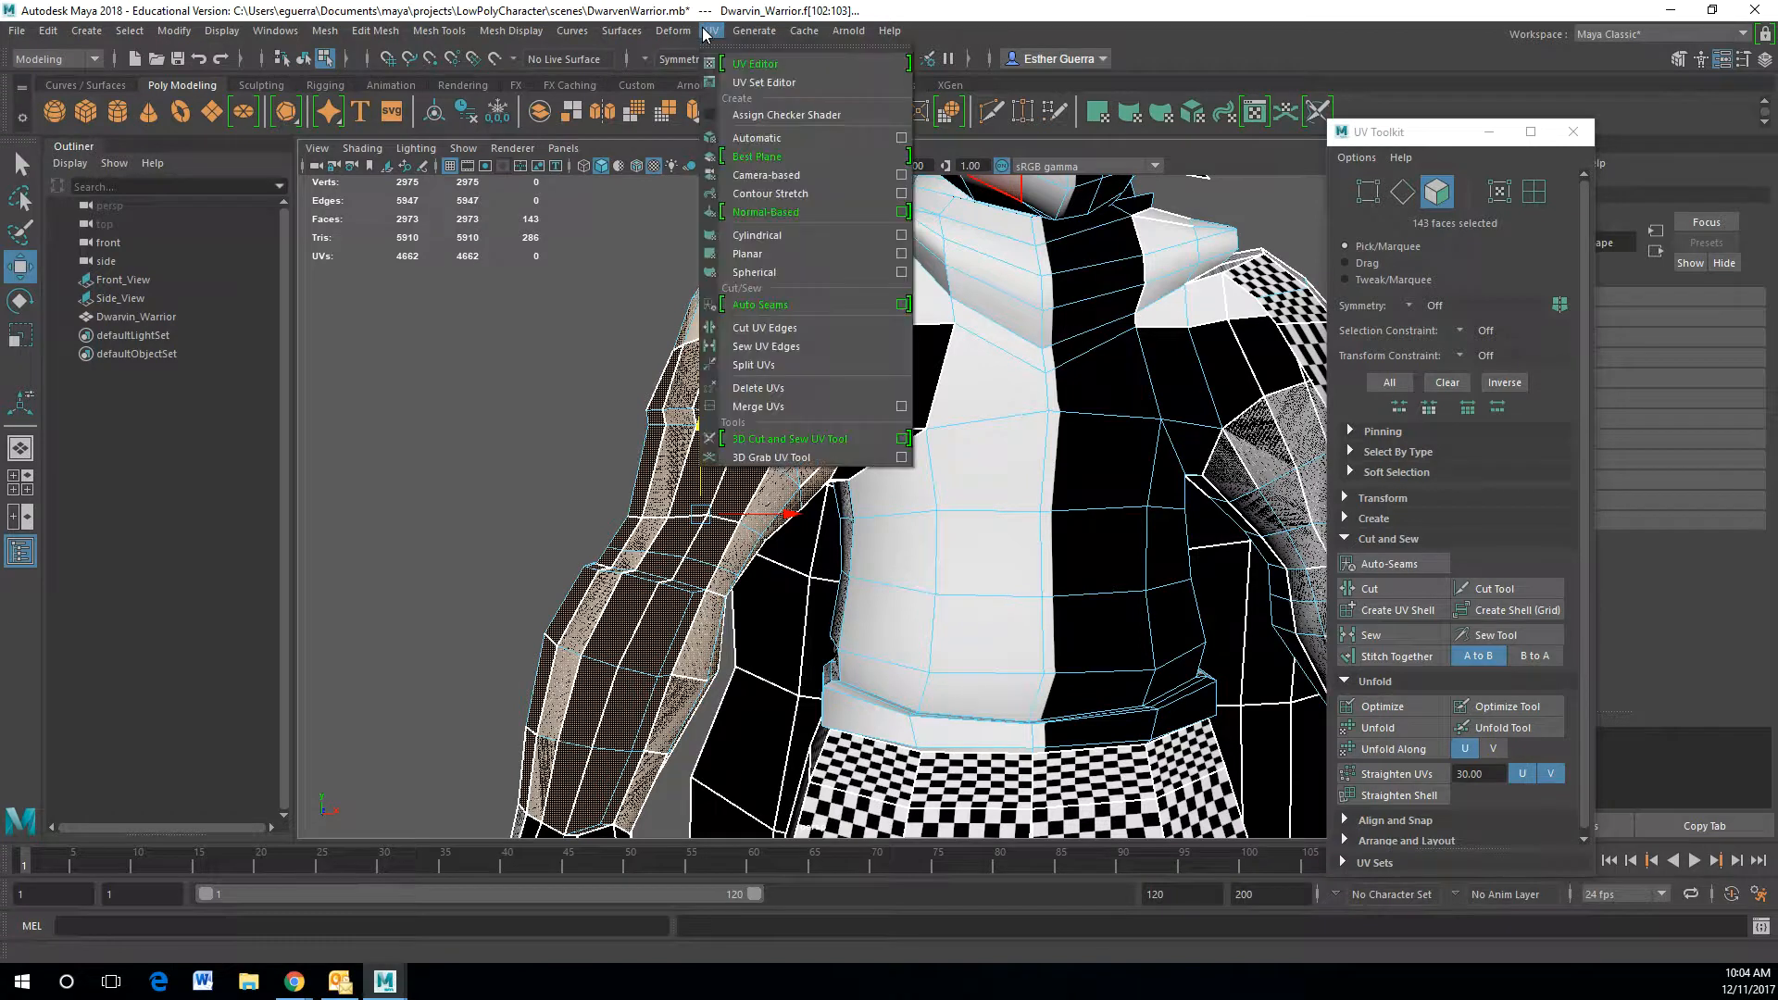
click(877, 239)
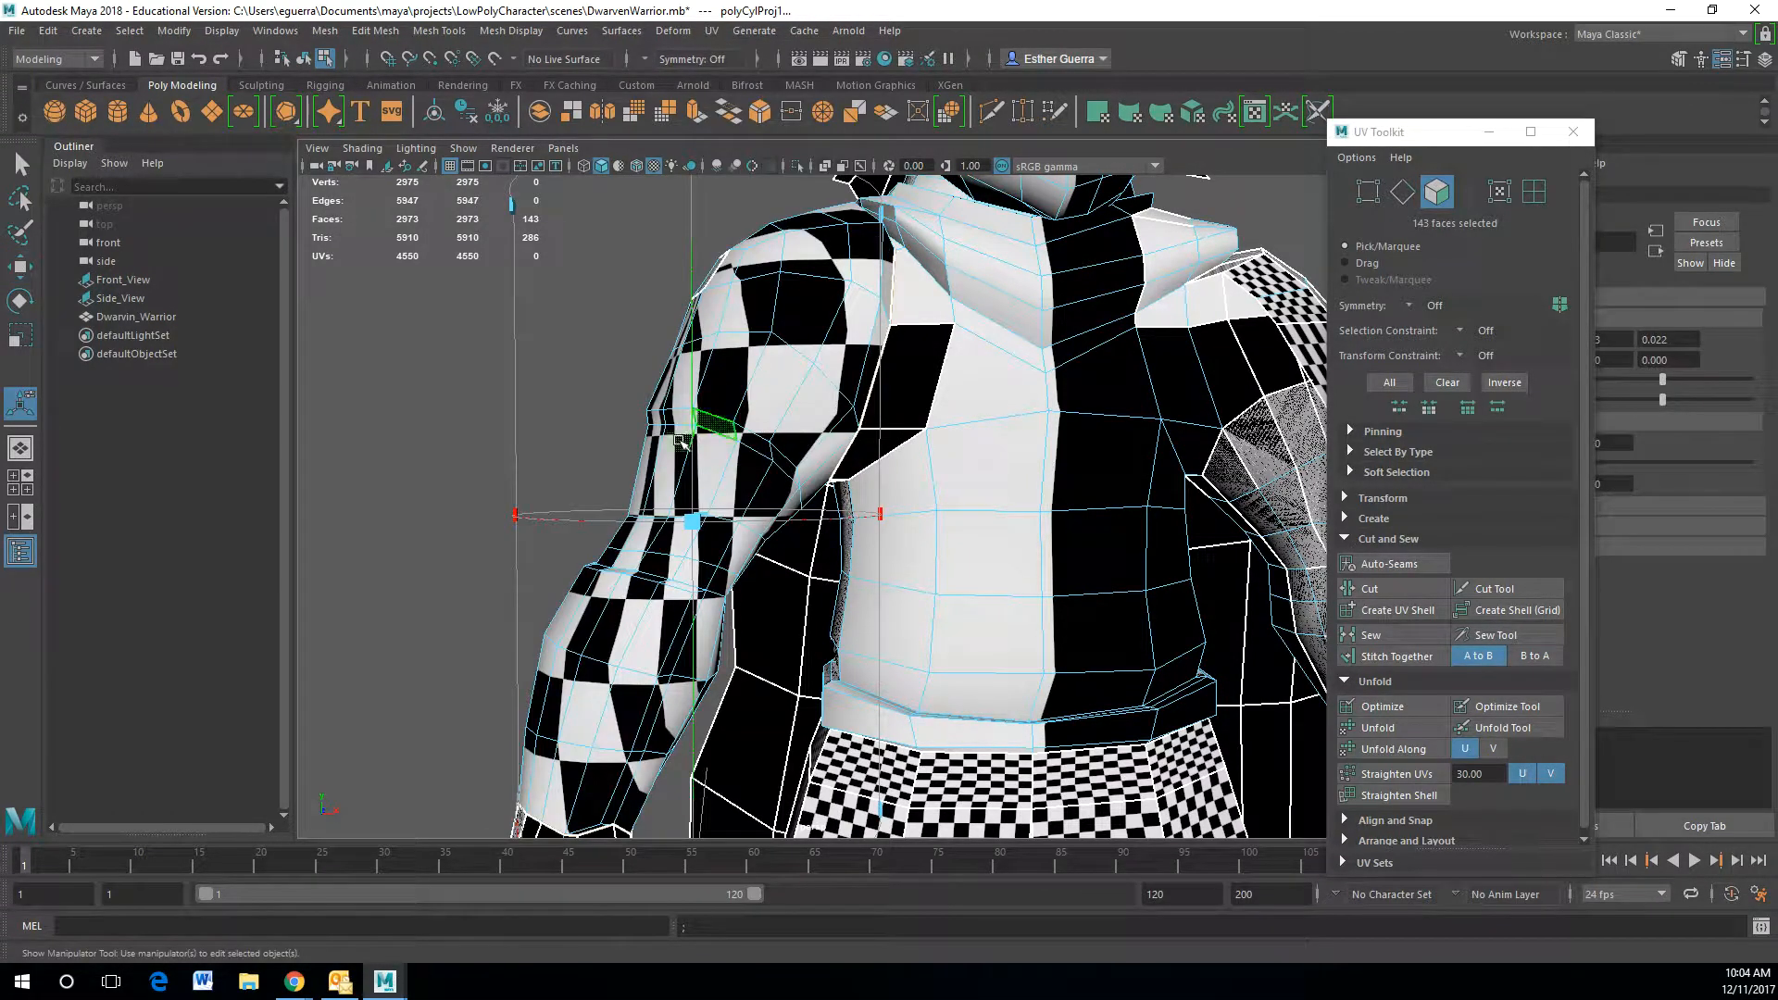
scroll(731, 515, down, 3)
alt+drag(731, 515, 676, 579)
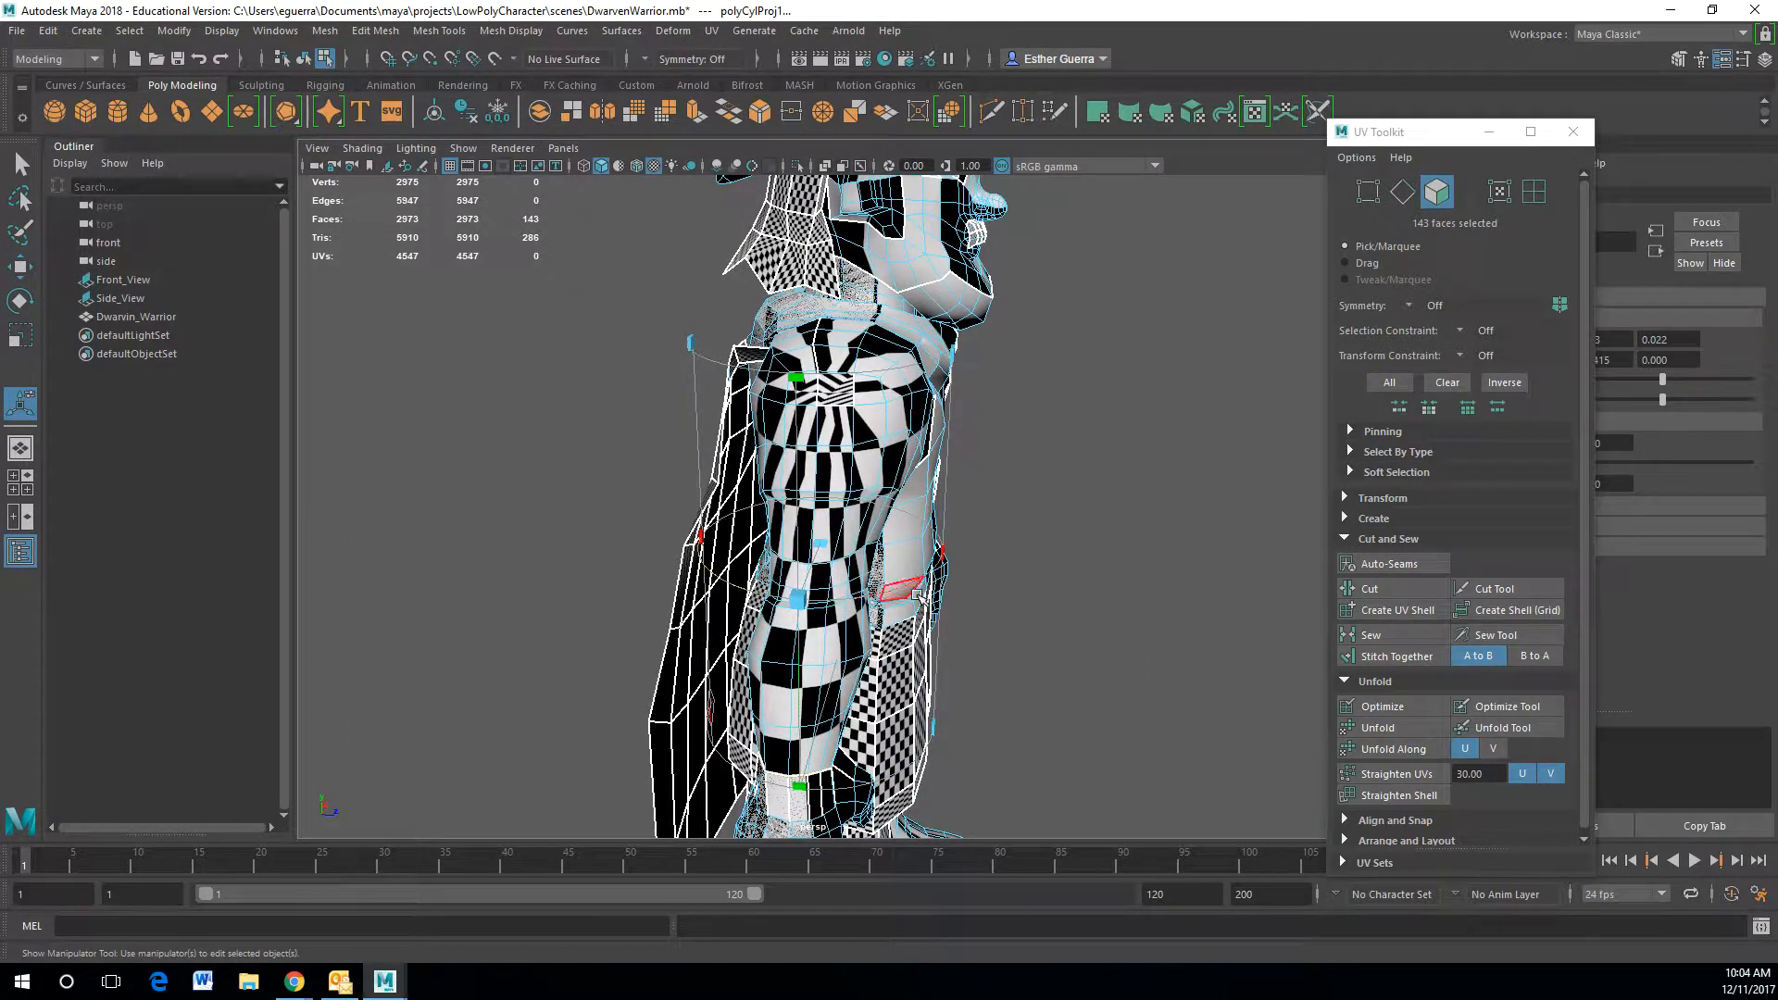
drag(908, 588, 851, 599)
alt+drag(852, 599, 814, 515)
scroll(766, 505, up, 4)
- Undo the cylindrical projection on the right arm together with its sweep adjustment
key(ctrl+z)
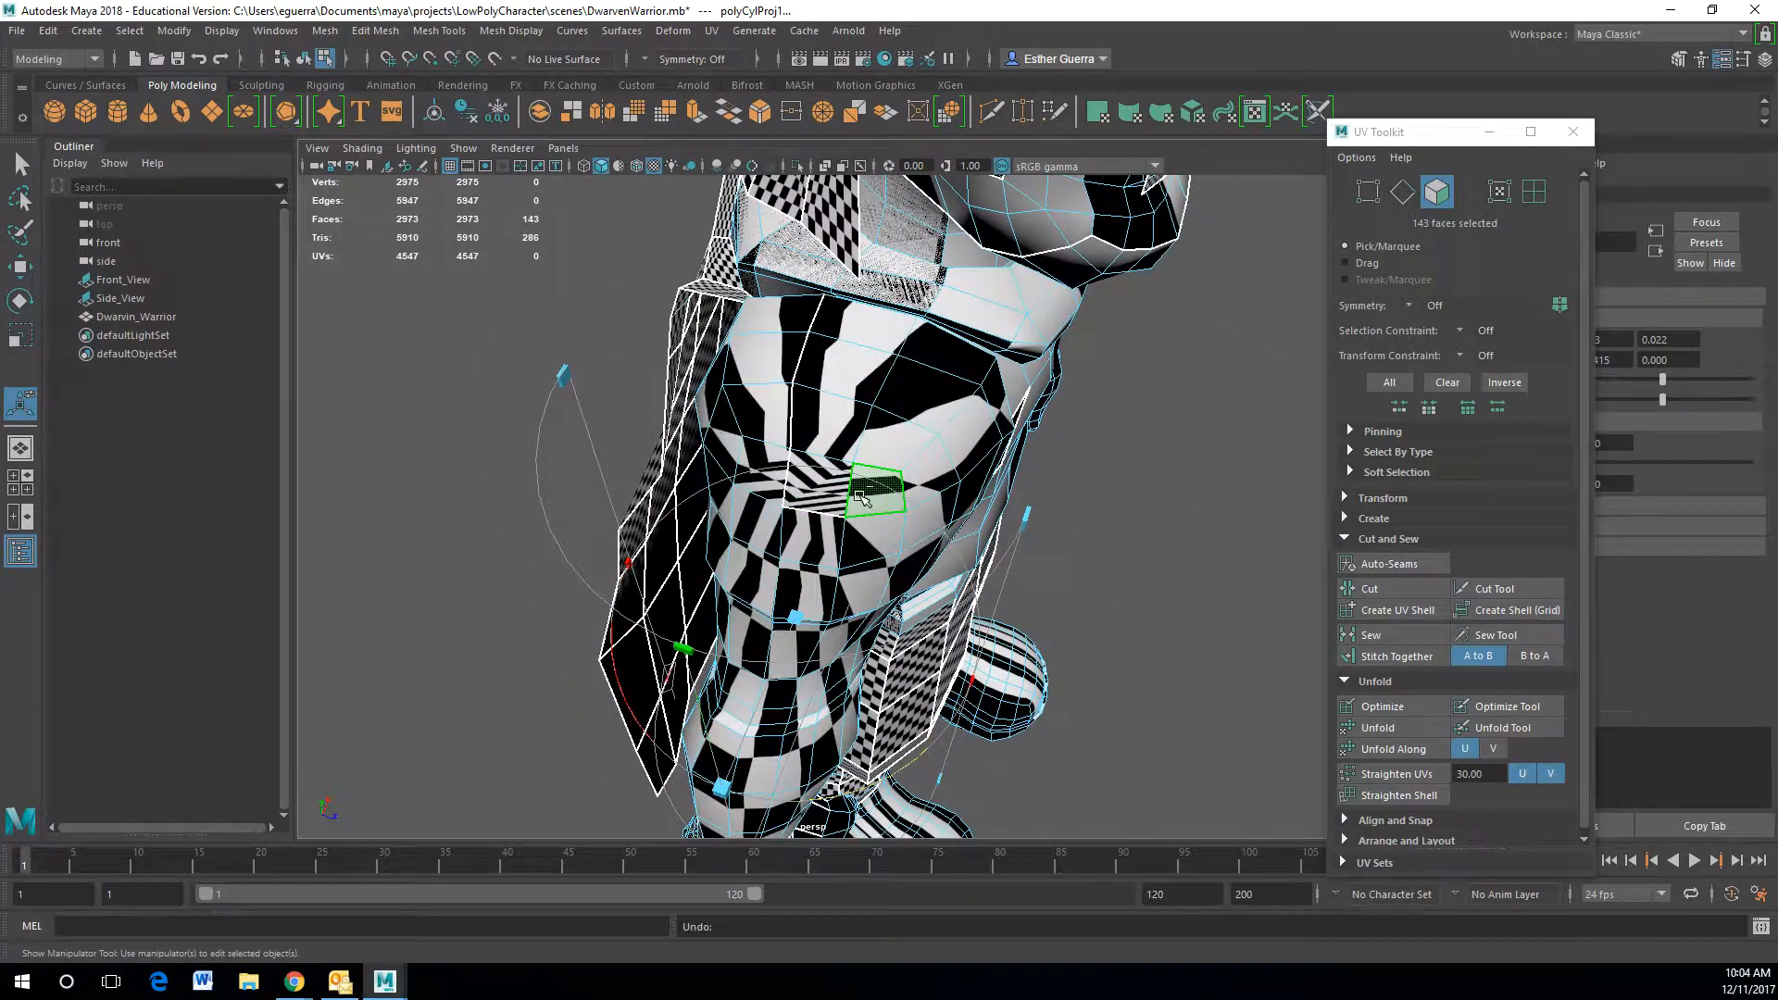
key(ctrl+z)
key(ctrl+z)
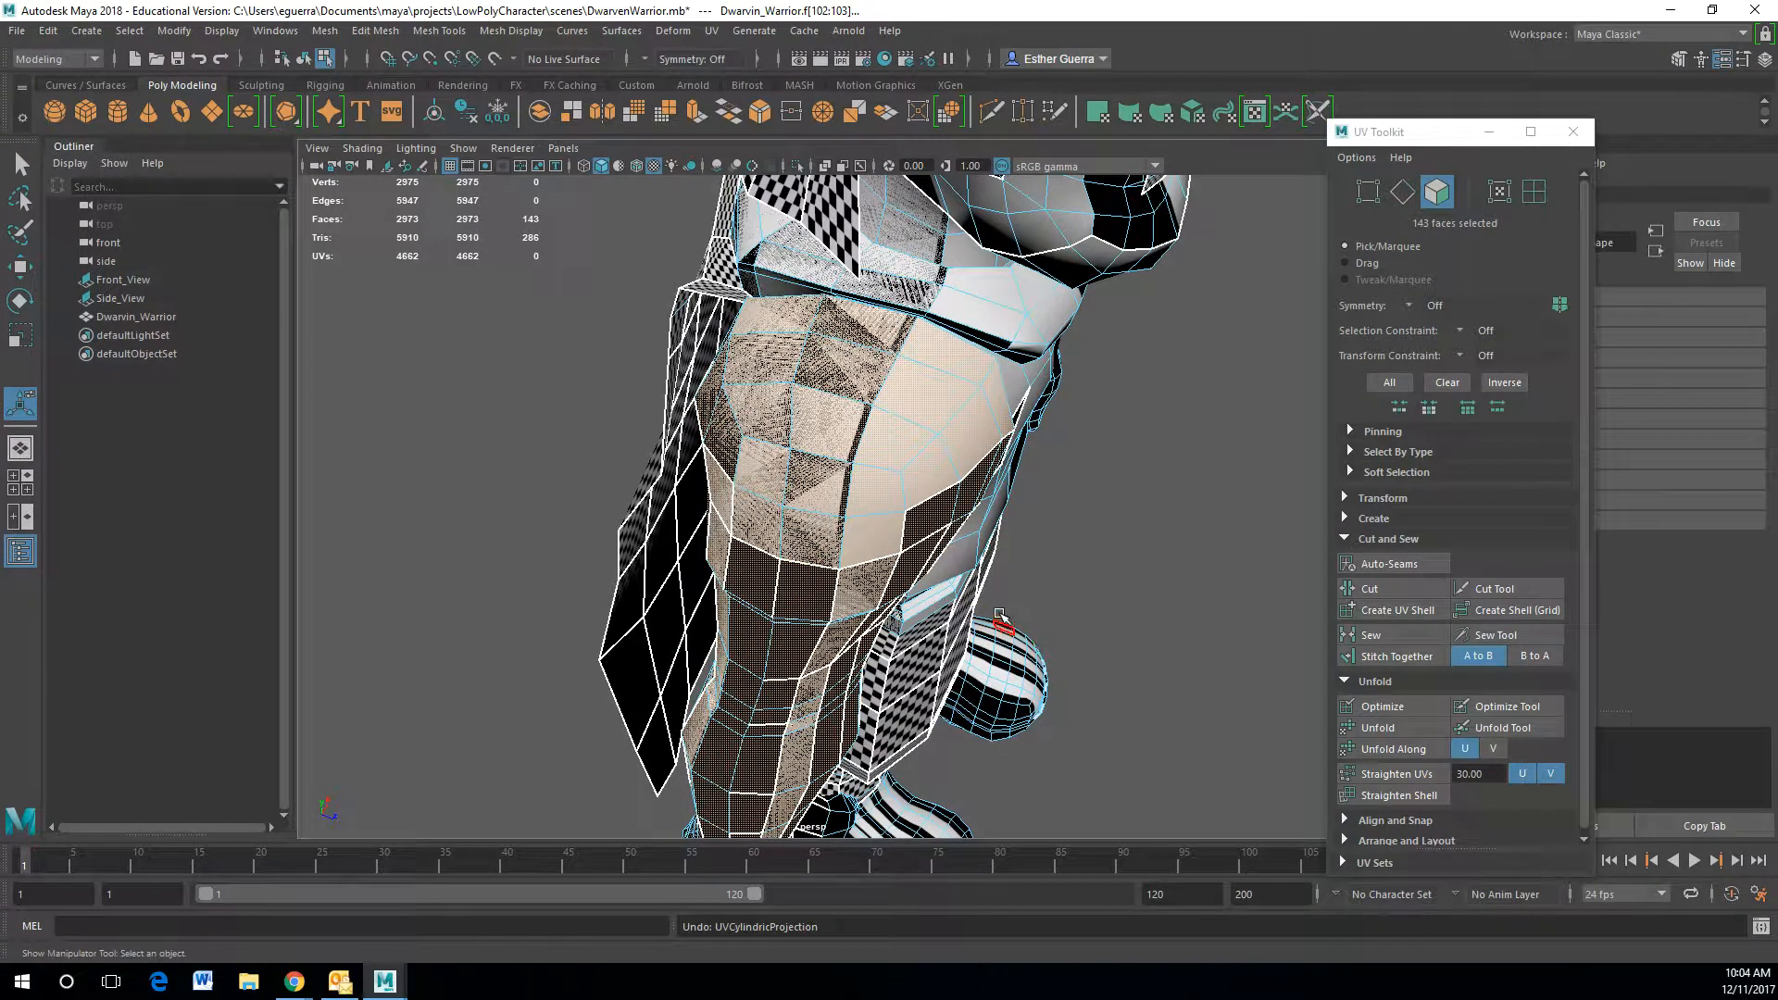
- Examine the selected right-arm faces up close around the shoulder and armpit for missed or stray faces
alt+drag(929, 575, 870, 531)
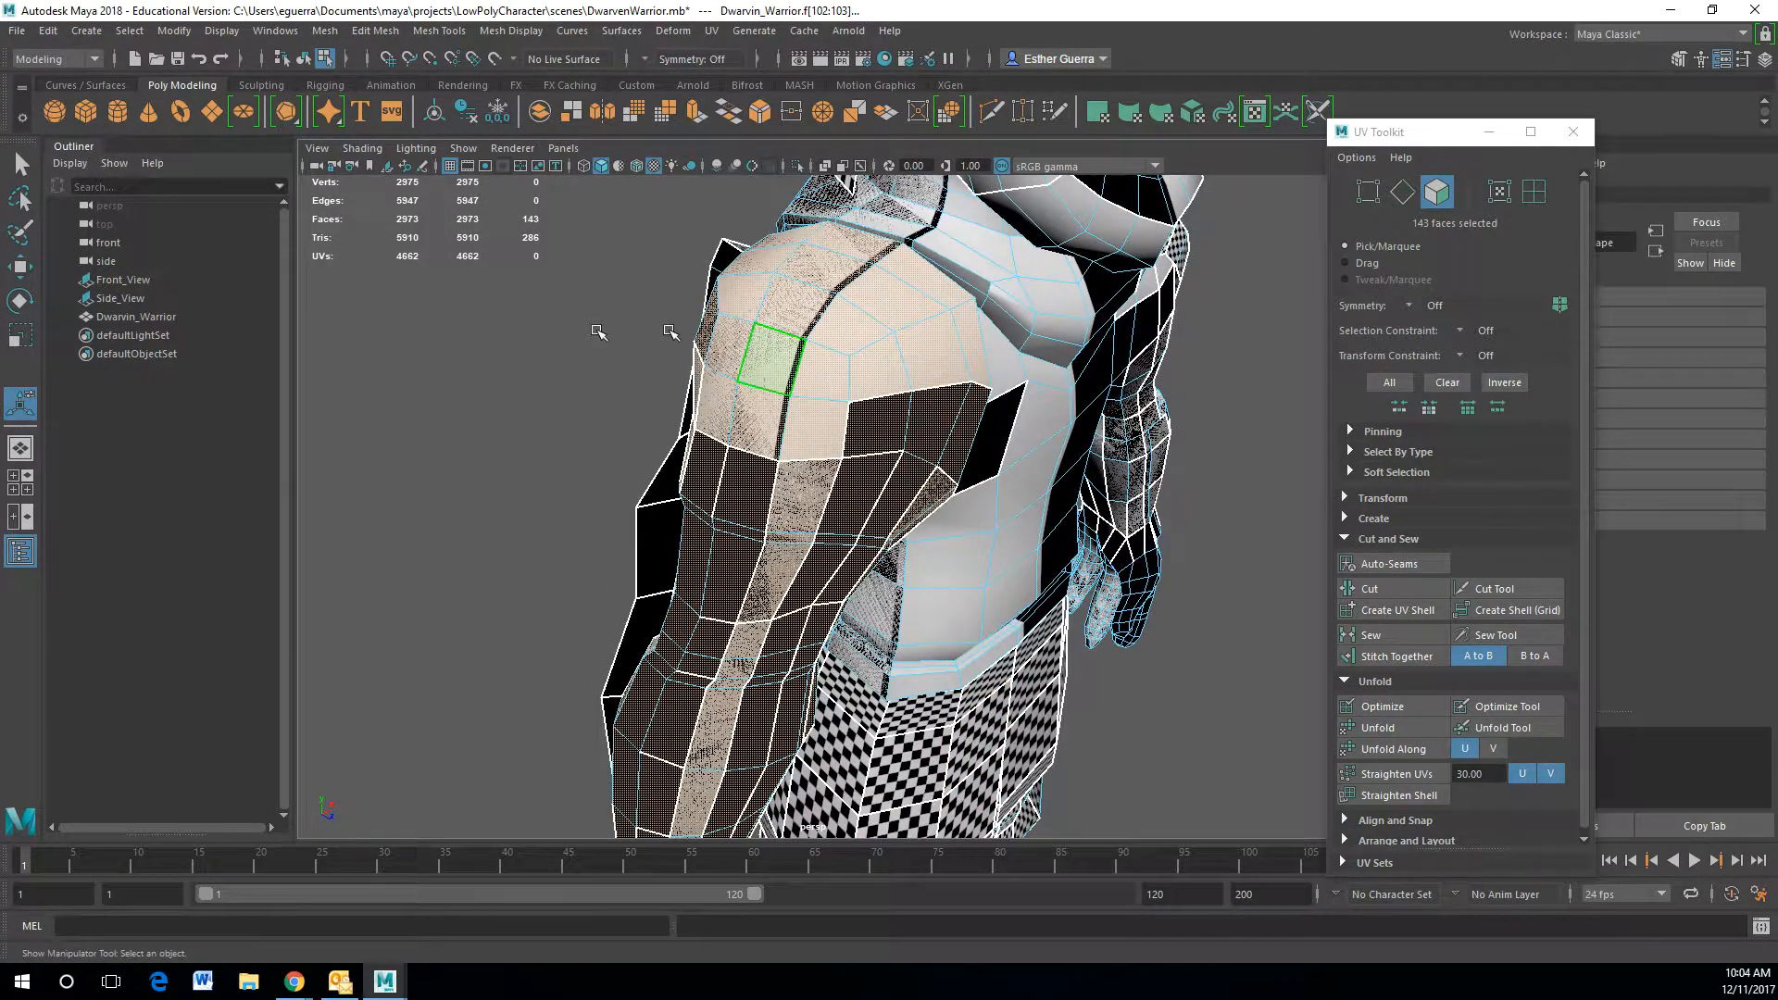
click(20, 232)
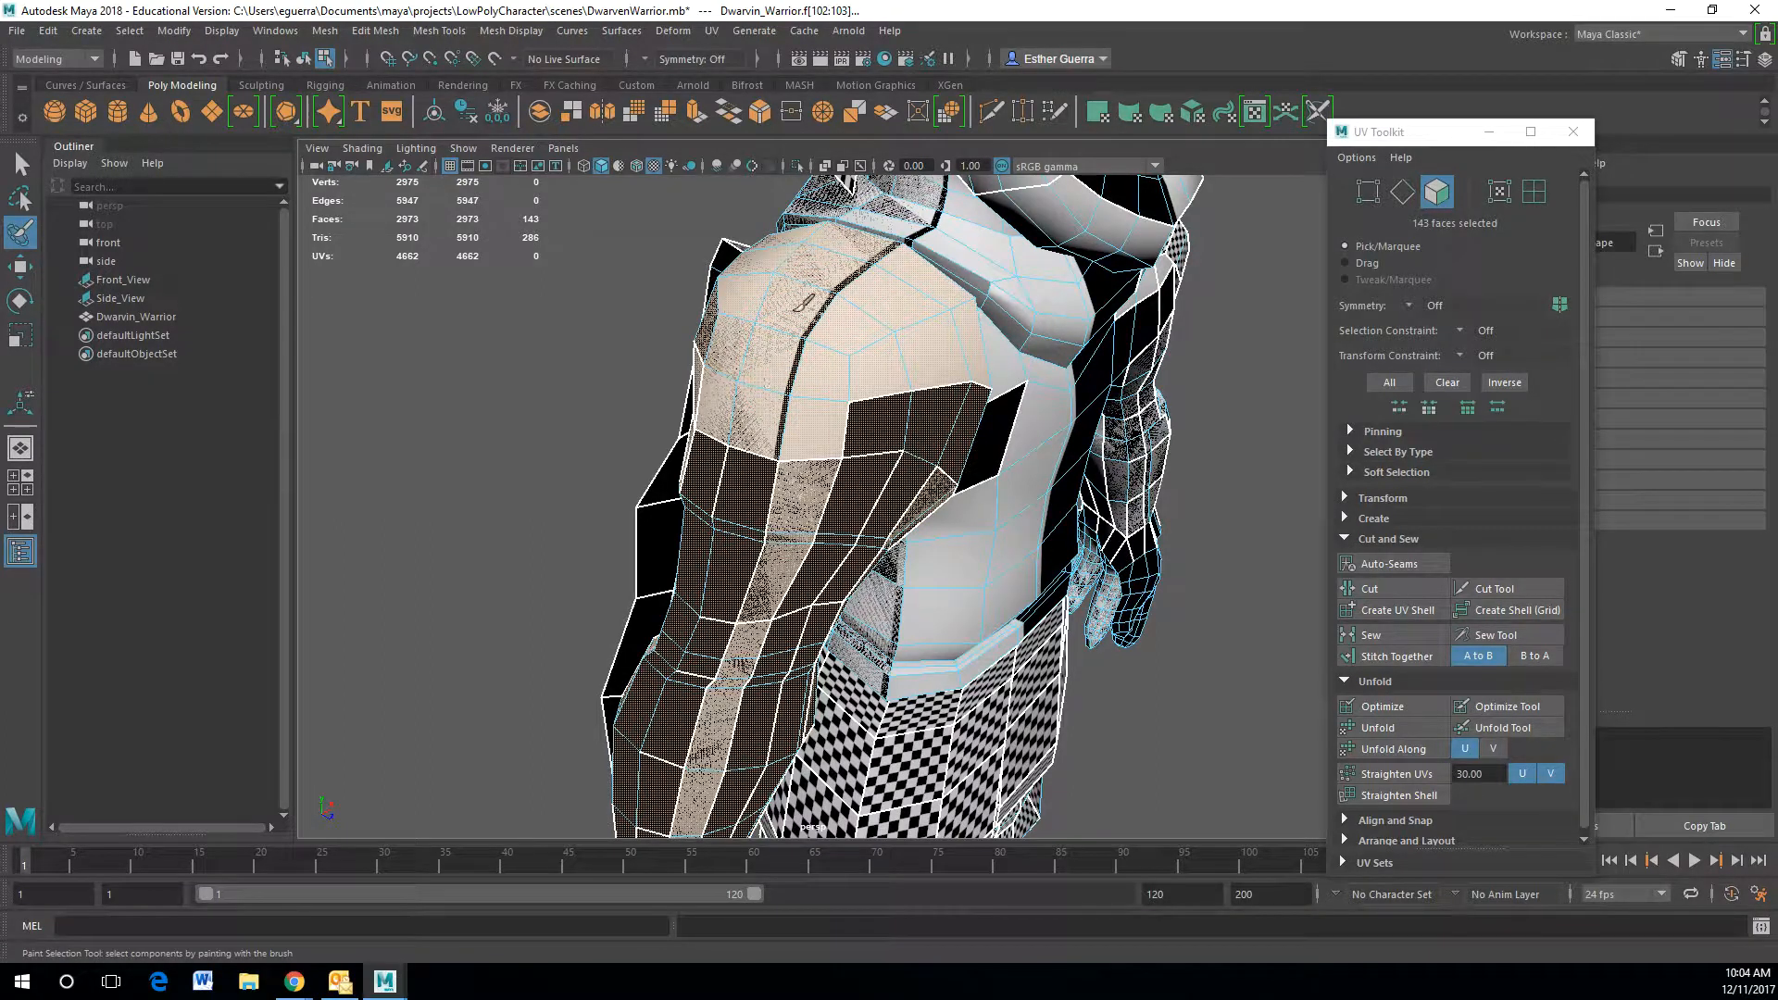
mouse_move(814, 396)
alt+mouse_down()
mouse_move(714, 396)
mouse_move(775, 297)
mouse_move(636, 285)
mouse_move(696, 341)
alt+mouse_up()
scroll(713, 353, up, 5)
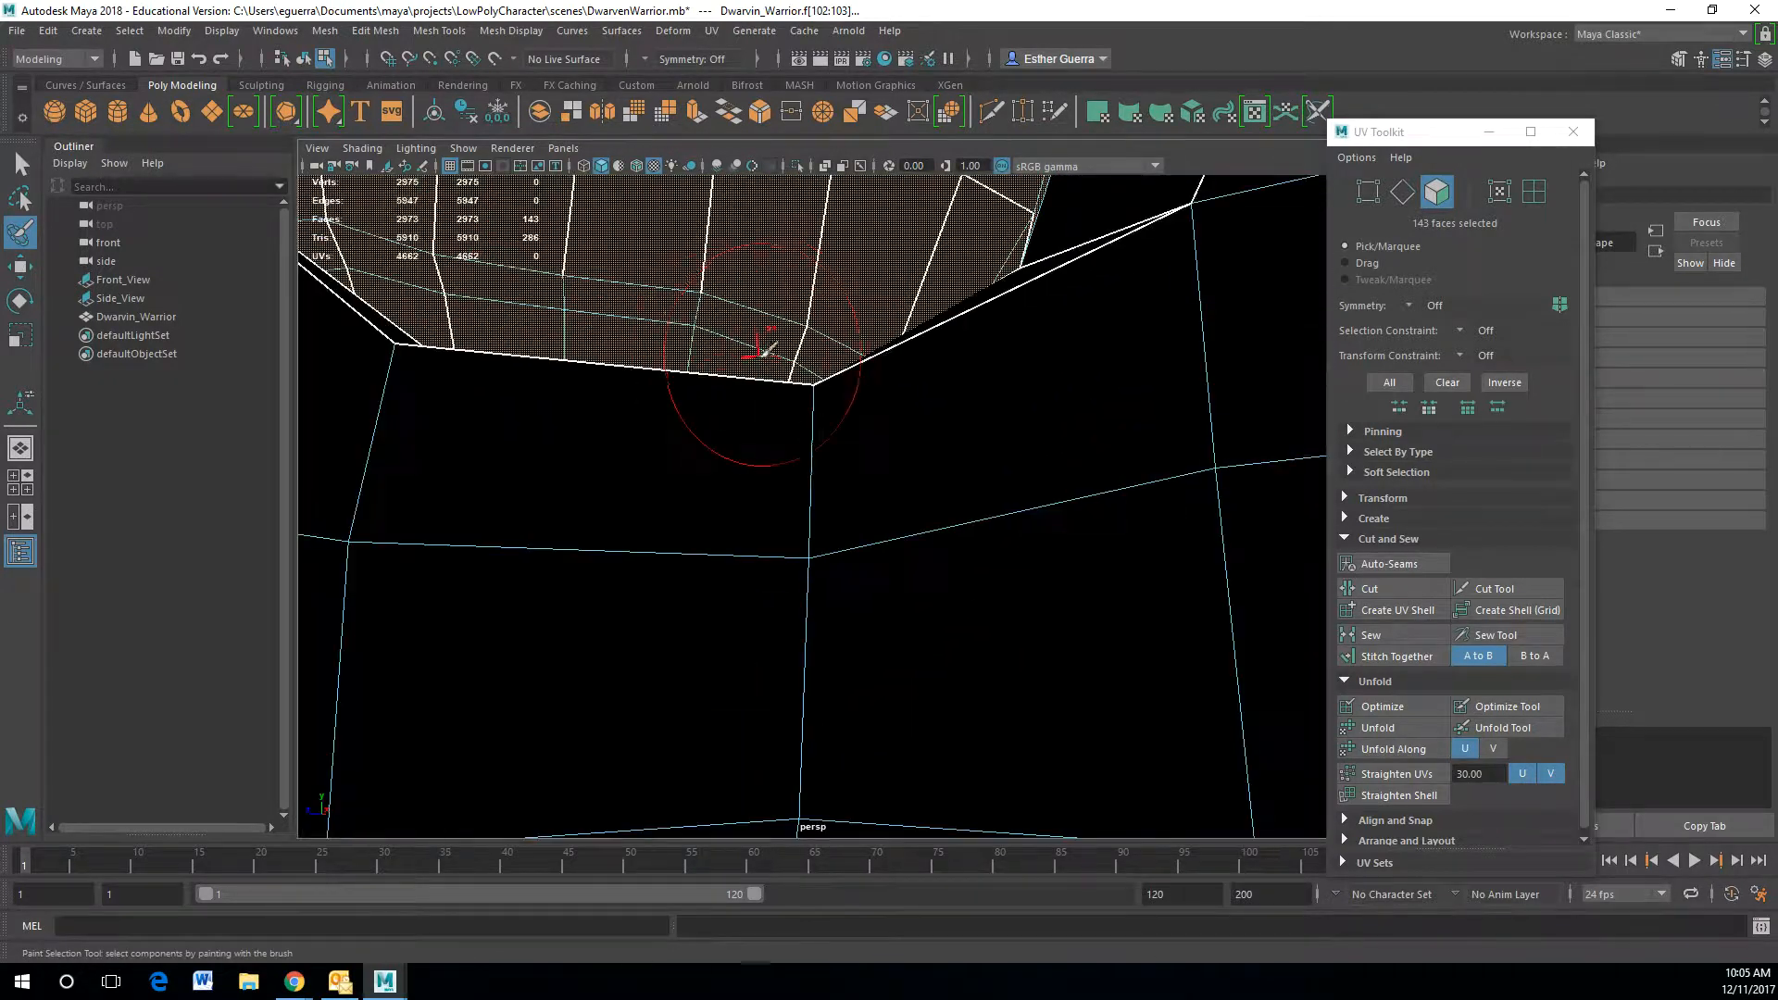
alt+middle_drag(761, 356, 774, 617)
alt+drag(774, 617, 676, 419)
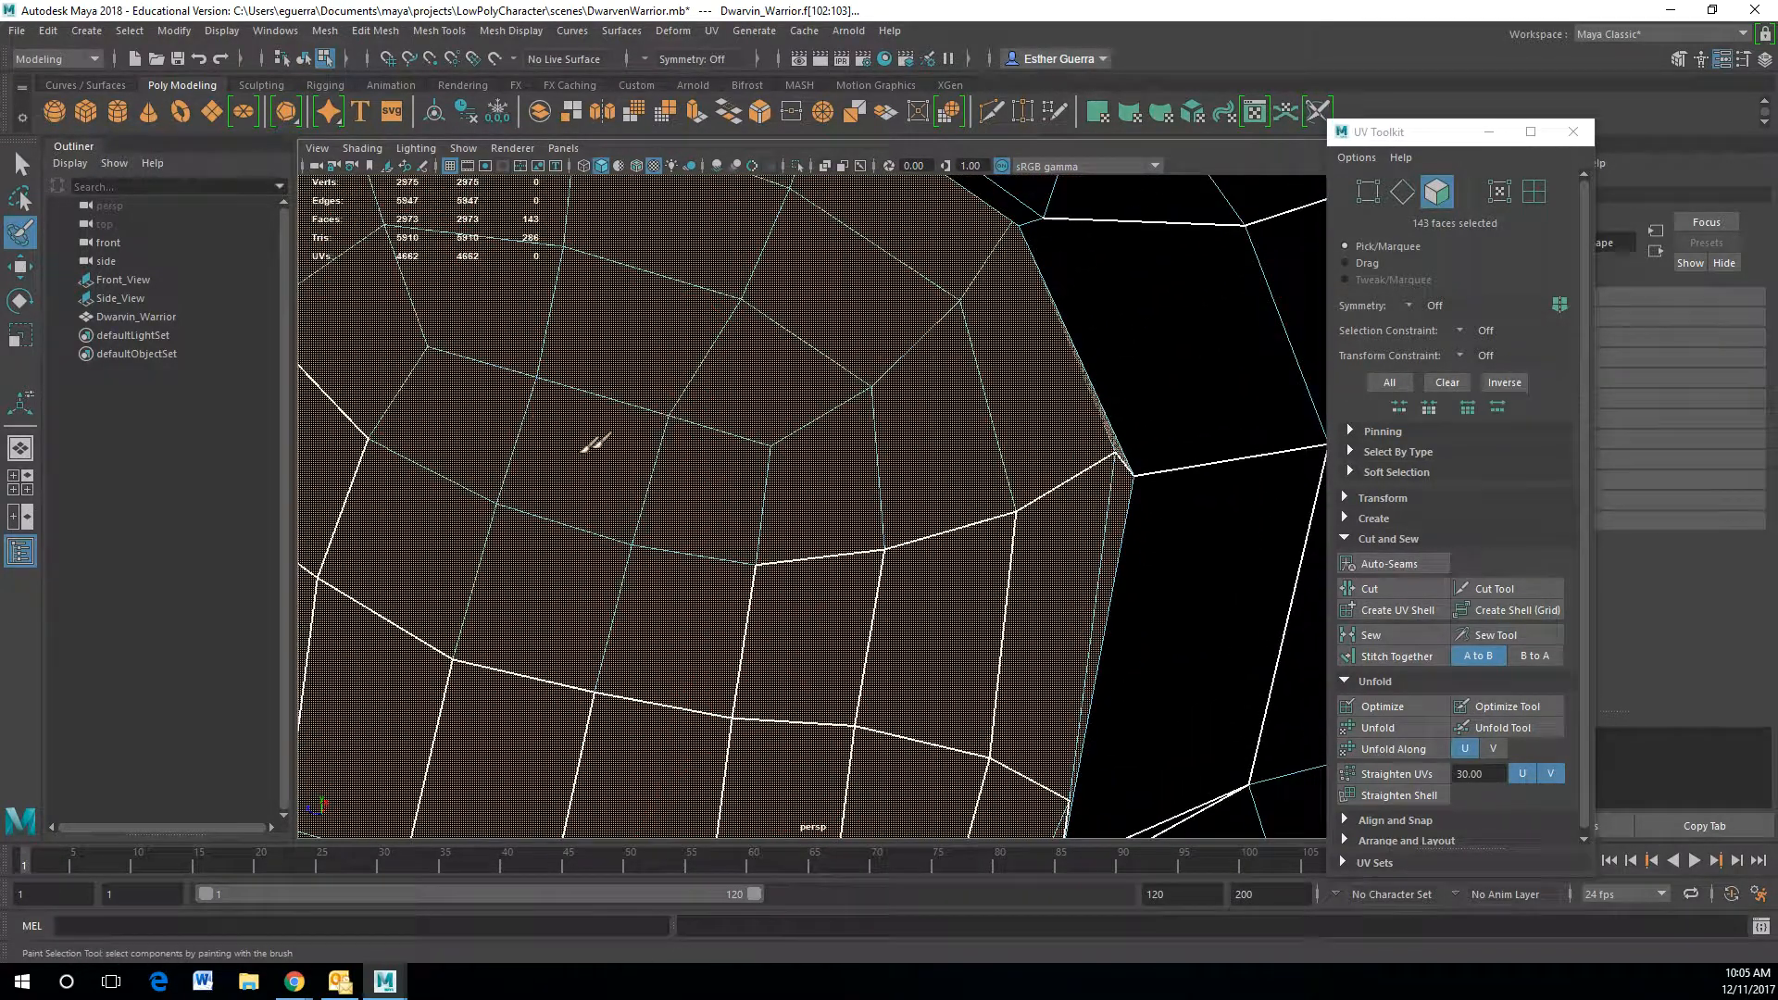
key(w)
scroll(604, 476, down, 8)
- Apply a cylindrical UV projection to the selected right-arm faces and widen its sweep around the arm
alt+drag(607, 474, 848, 421)
click(711, 30)
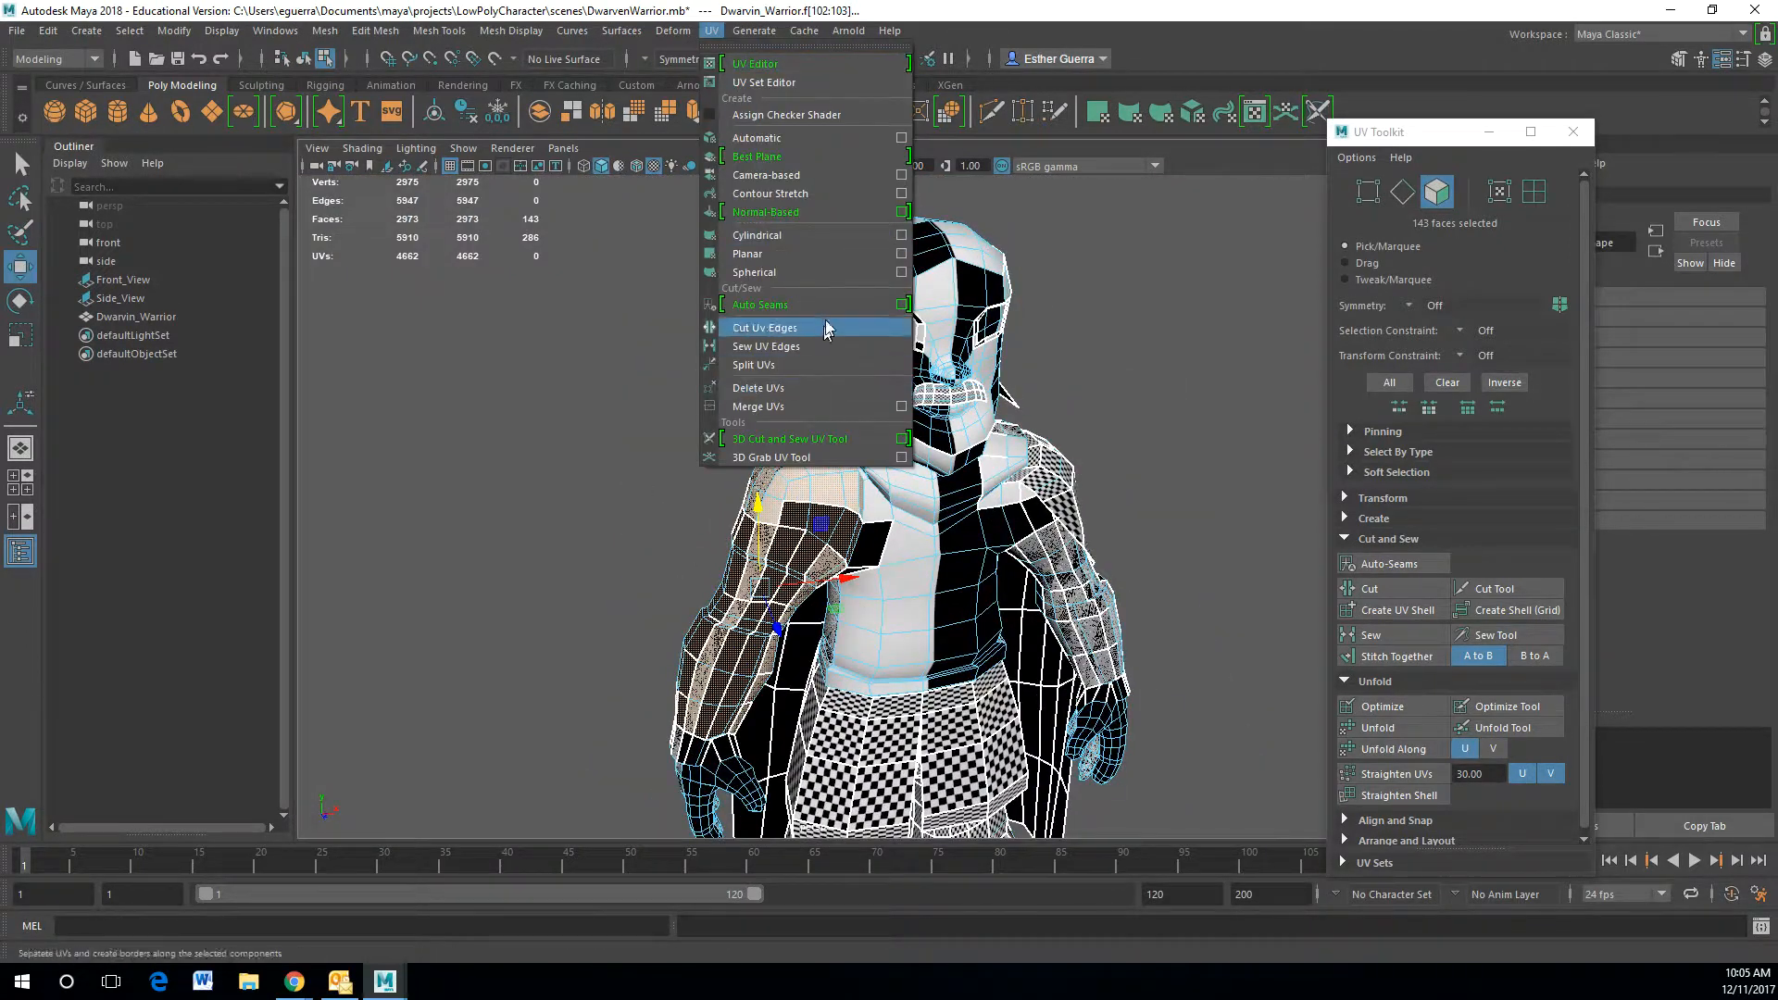
click(850, 238)
alt+drag(841, 540, 953, 628)
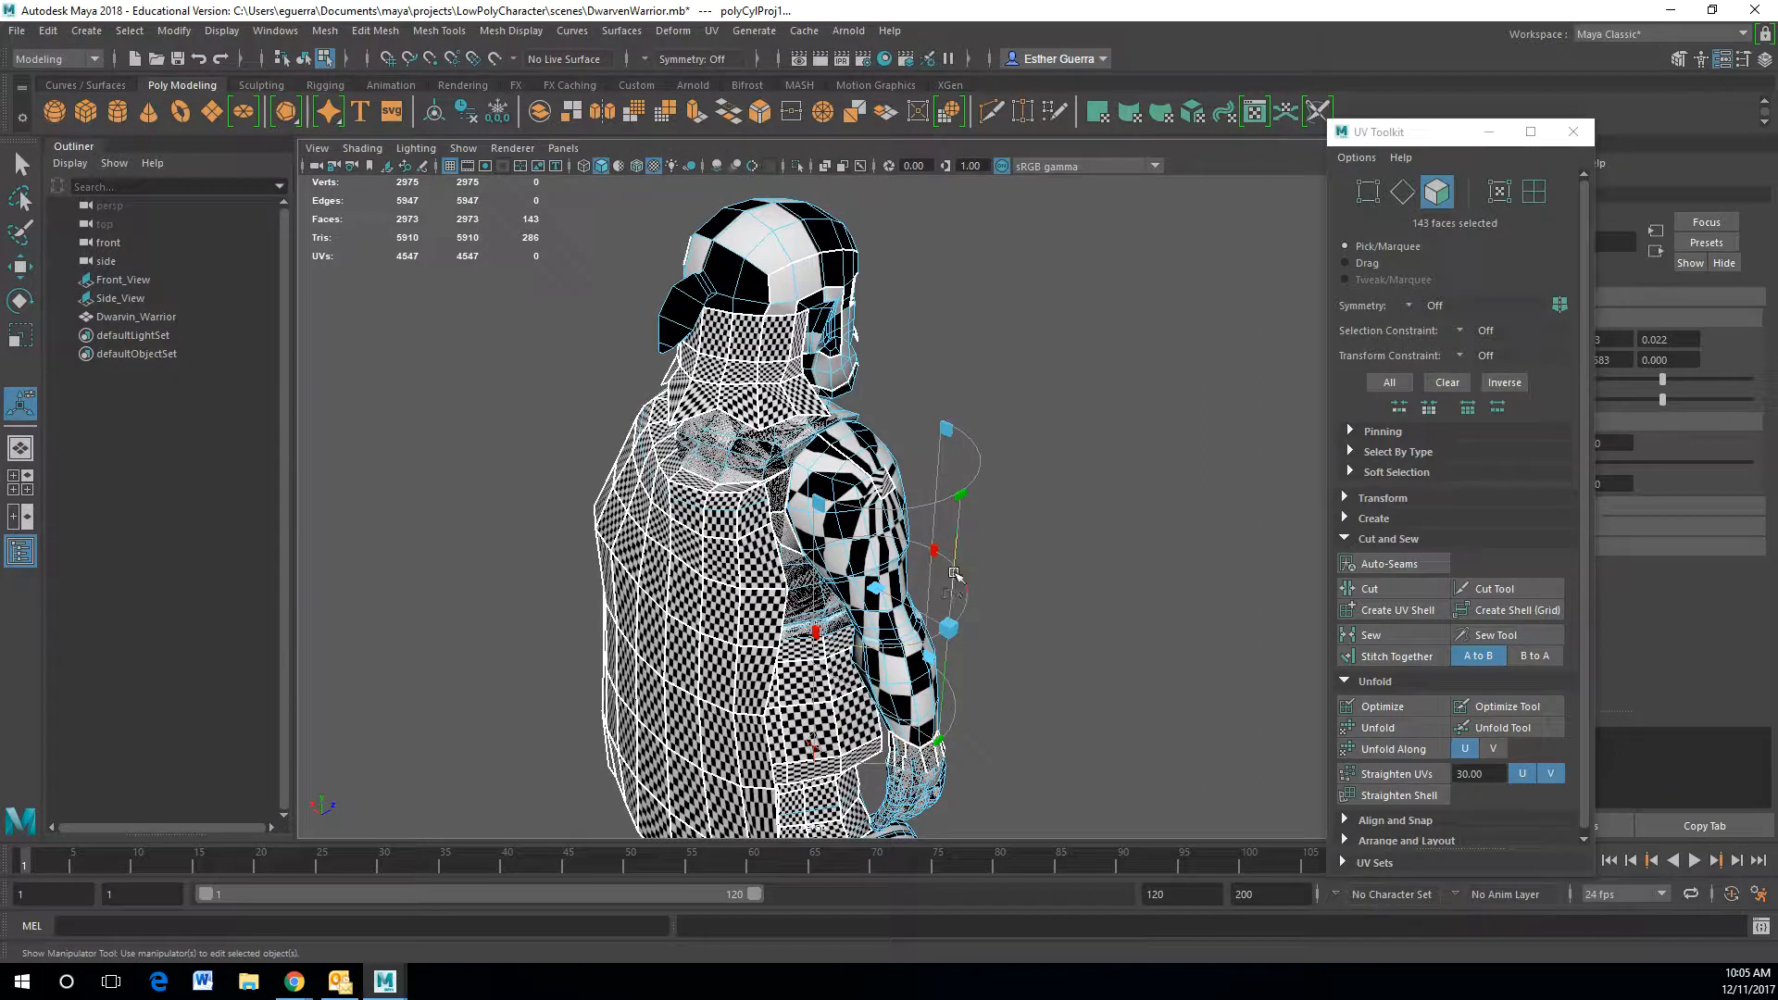
drag(822, 636, 680, 620)
alt+drag(926, 731, 933, 672)
alt+middle_drag(894, 714, 931, 558)
scroll(928, 566, up, 4)
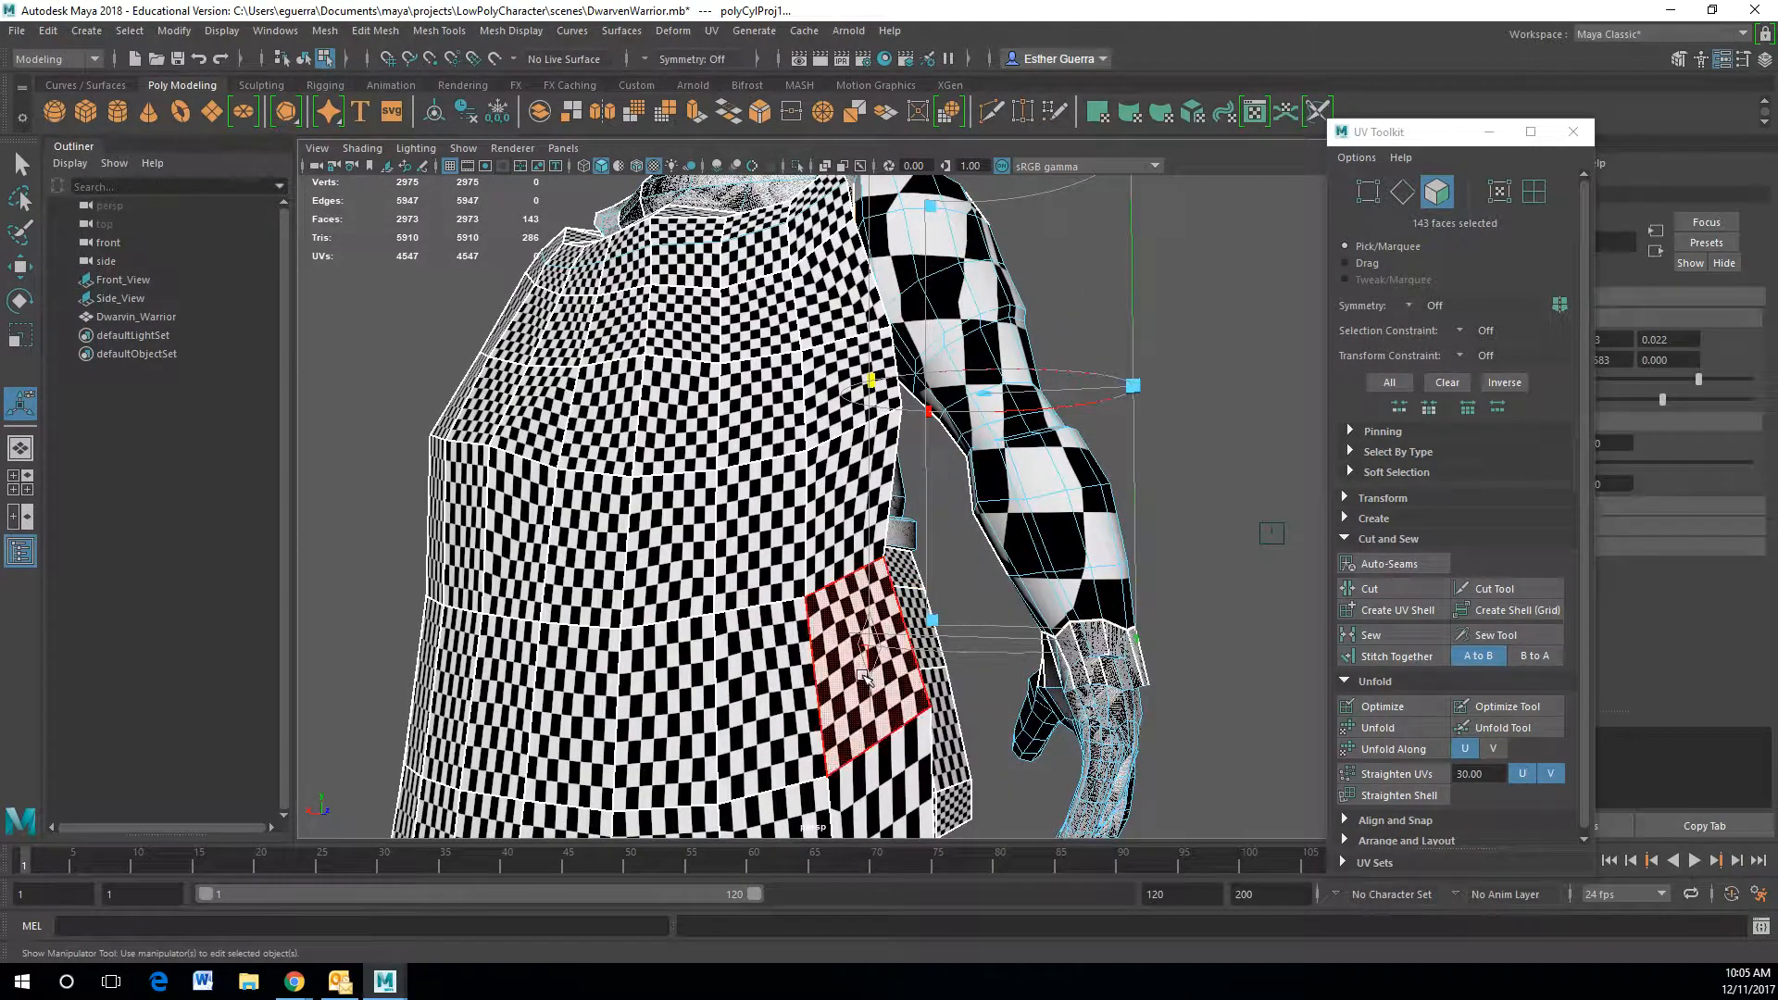
alt+drag(863, 676, 821, 663)
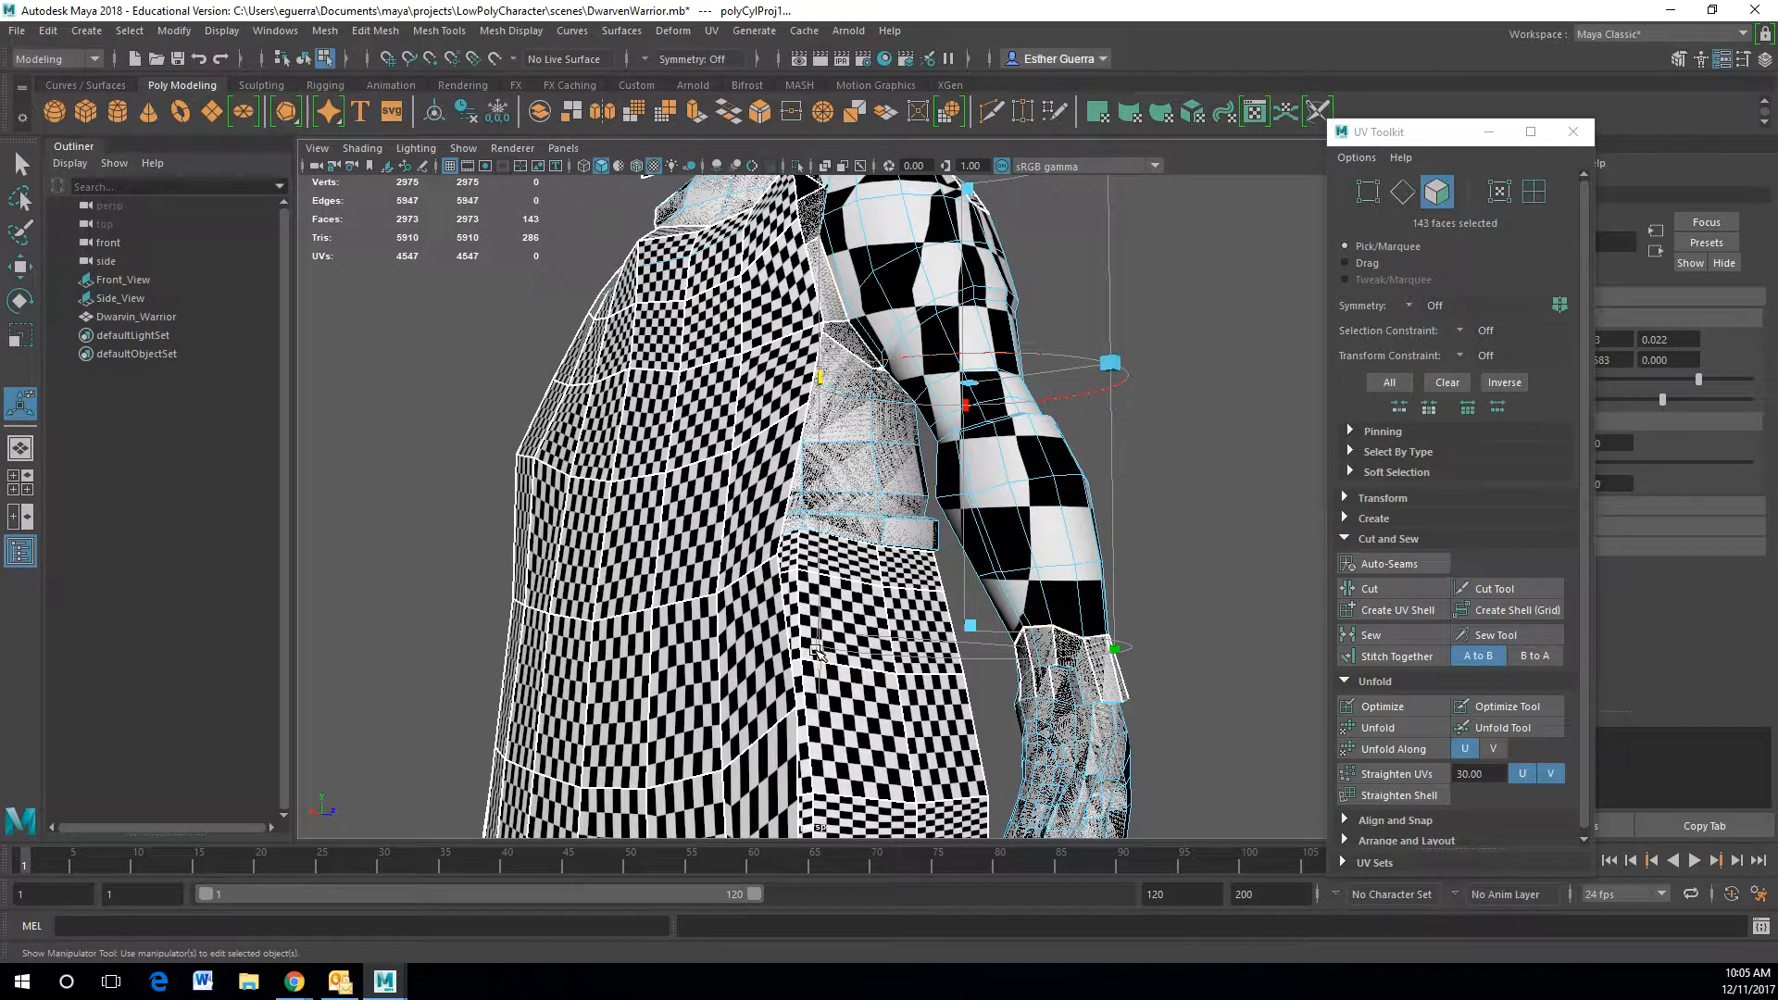
- Tilt the cylindrical projection to follow the right arm's slant and extend its sweep to wrap fully around the arm
click(817, 651)
alt+drag(989, 287, 1018, 417)
click(1072, 367)
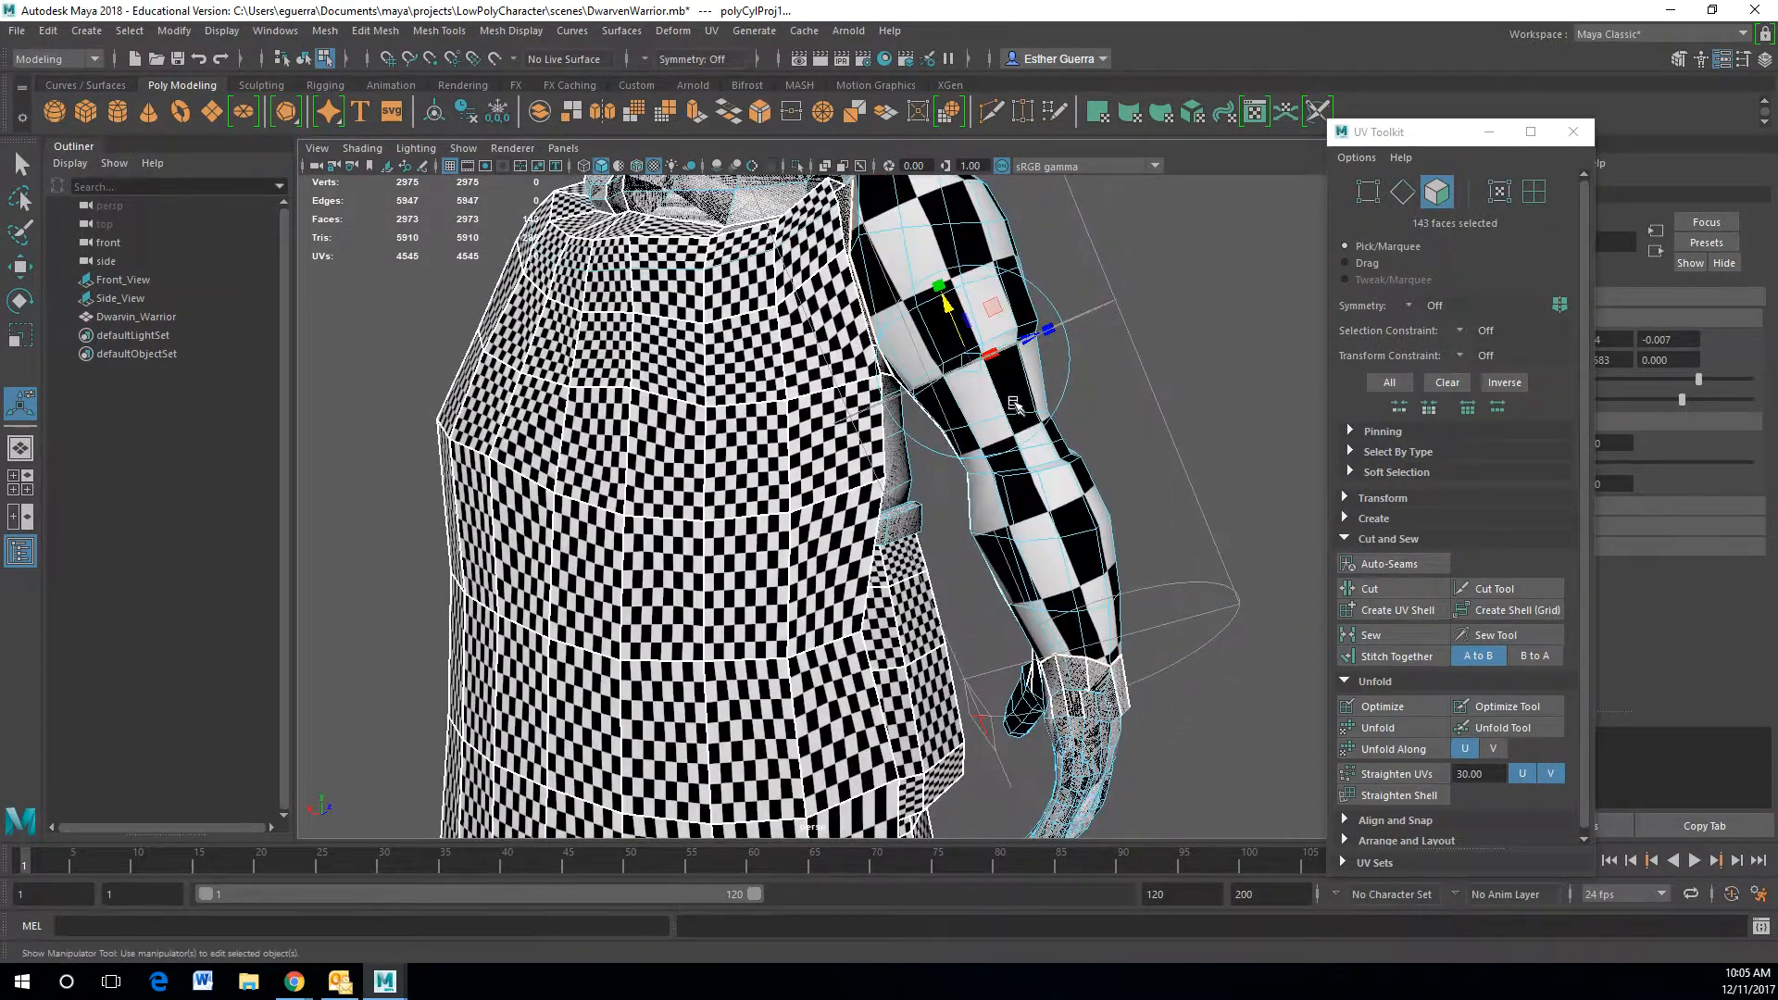
click(981, 722)
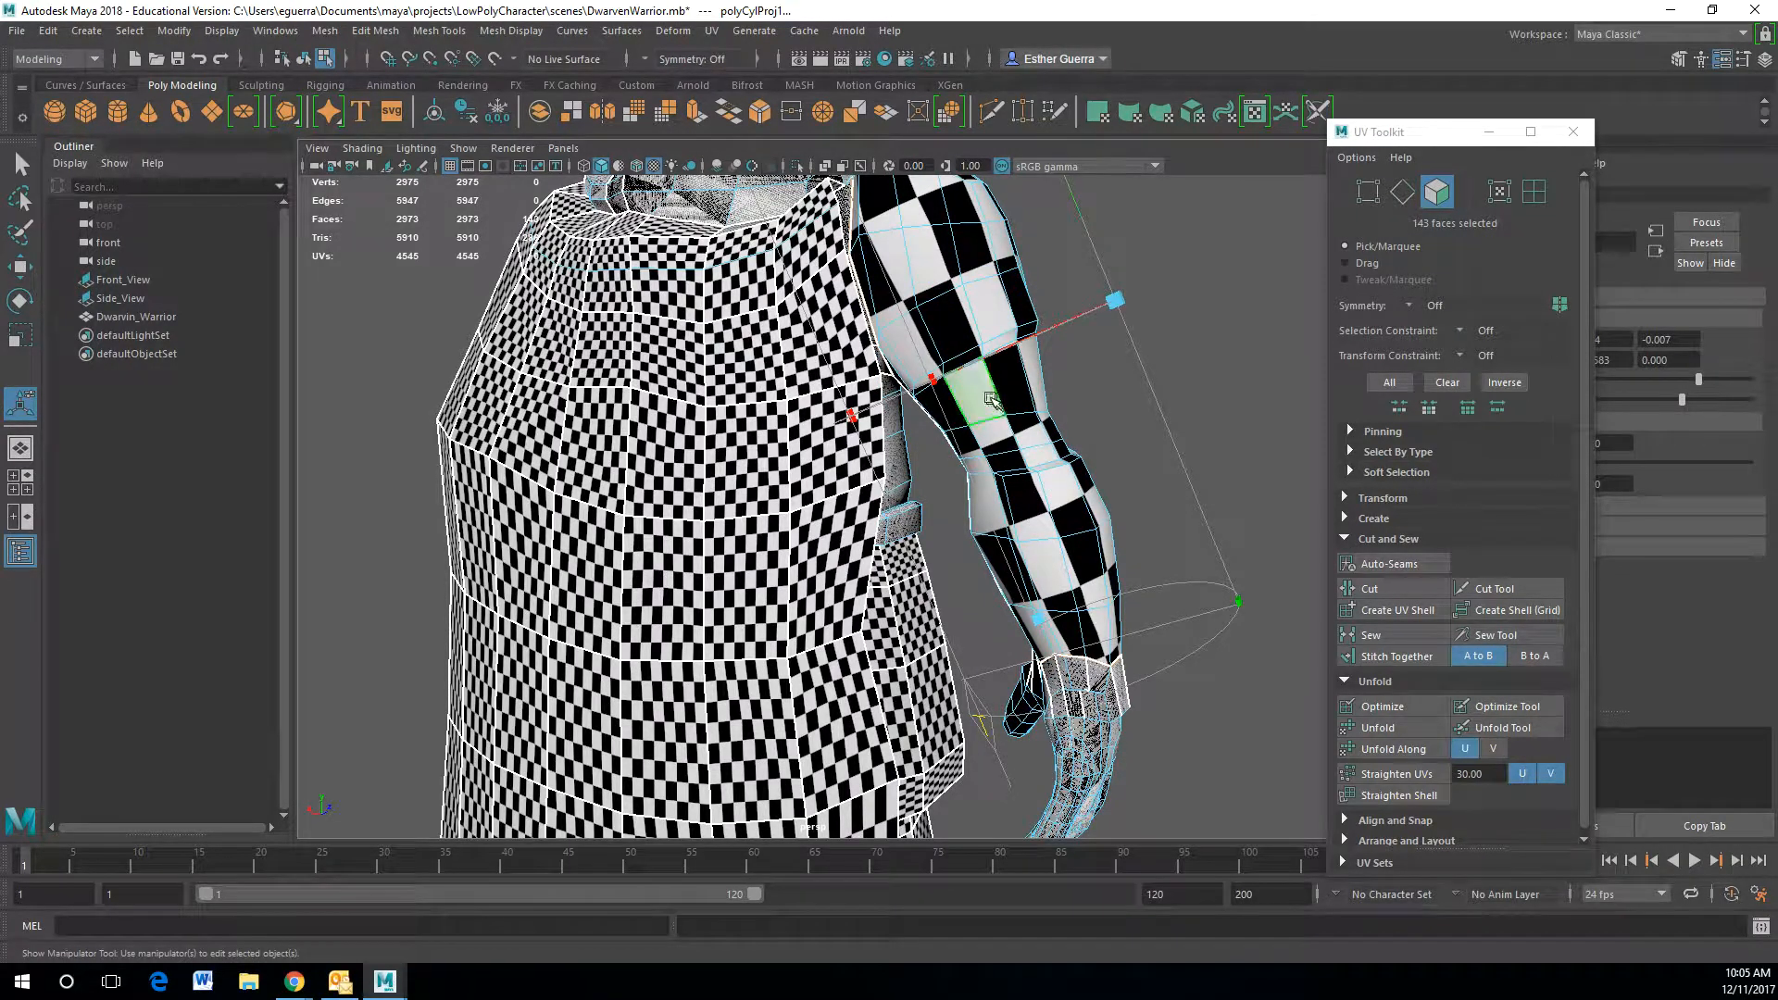
drag(851, 416, 869, 556)
drag(1011, 546, 742, 465)
alt+middle_drag(742, 465, 718, 627)
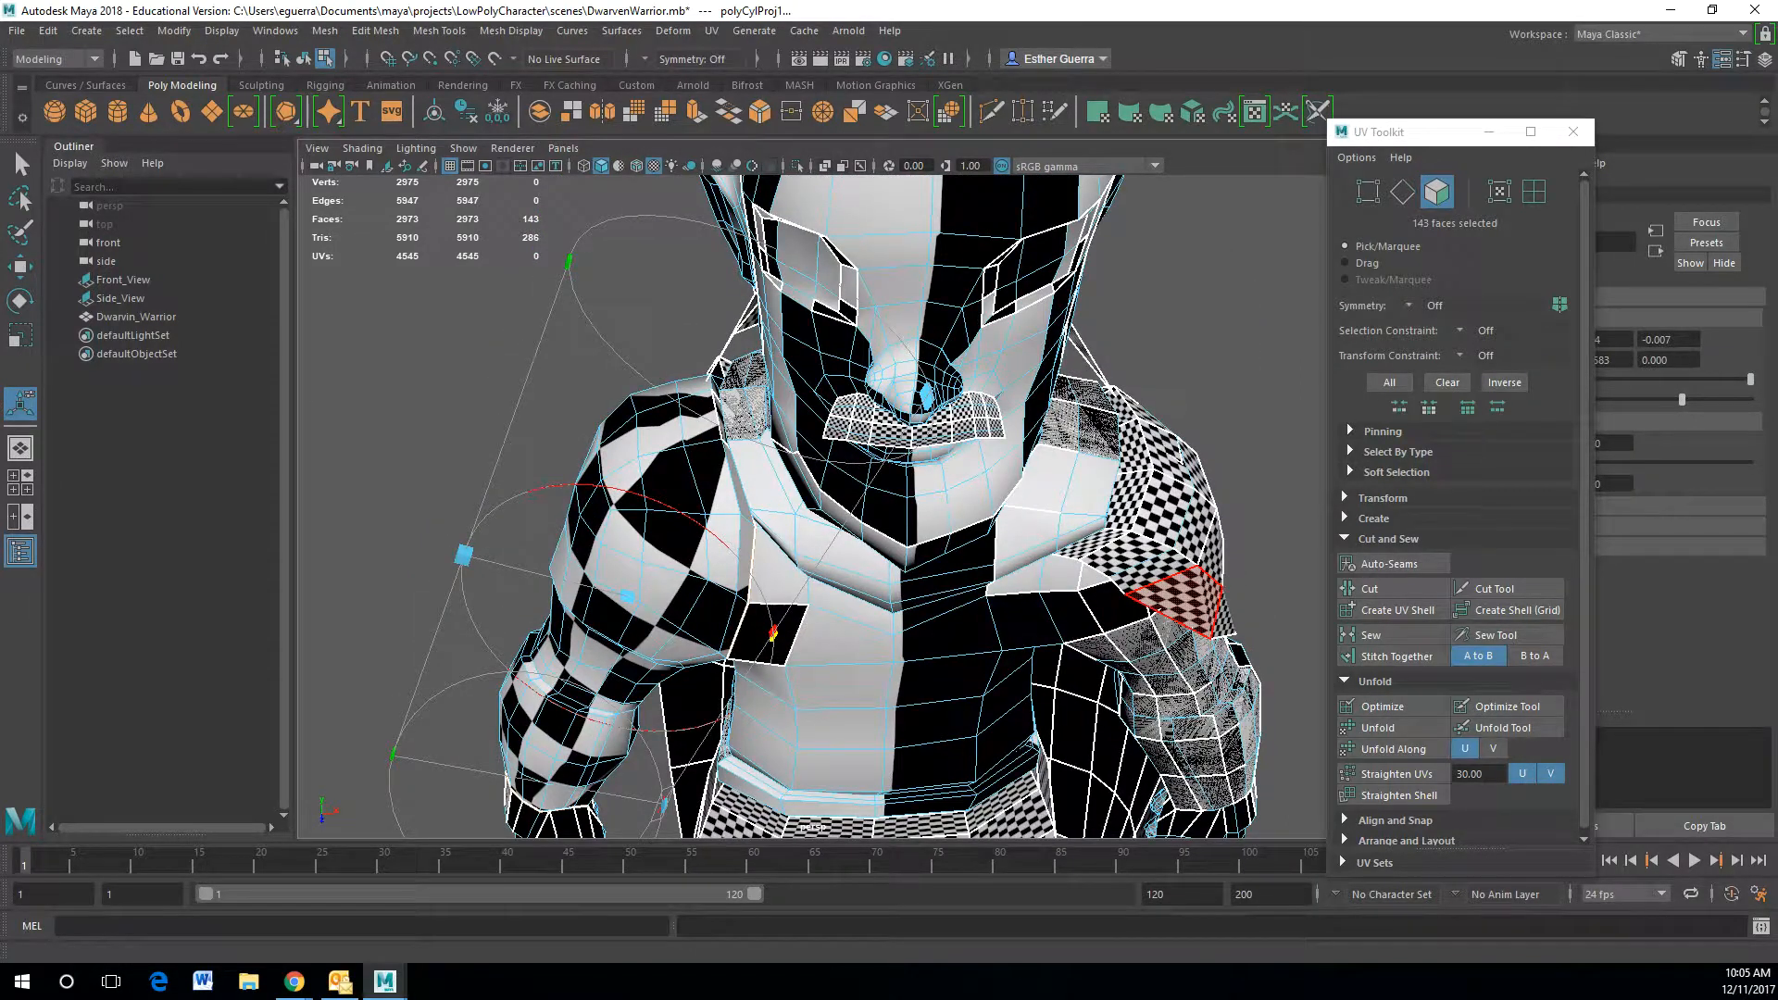
- Open the UV Editor and move the arm's UV shell out of the checker texture square into empty space beside it
click(1255, 111)
scroll(614, 486, down, 3)
scroll(618, 491, down, 3)
drag(618, 480, 259, 483)
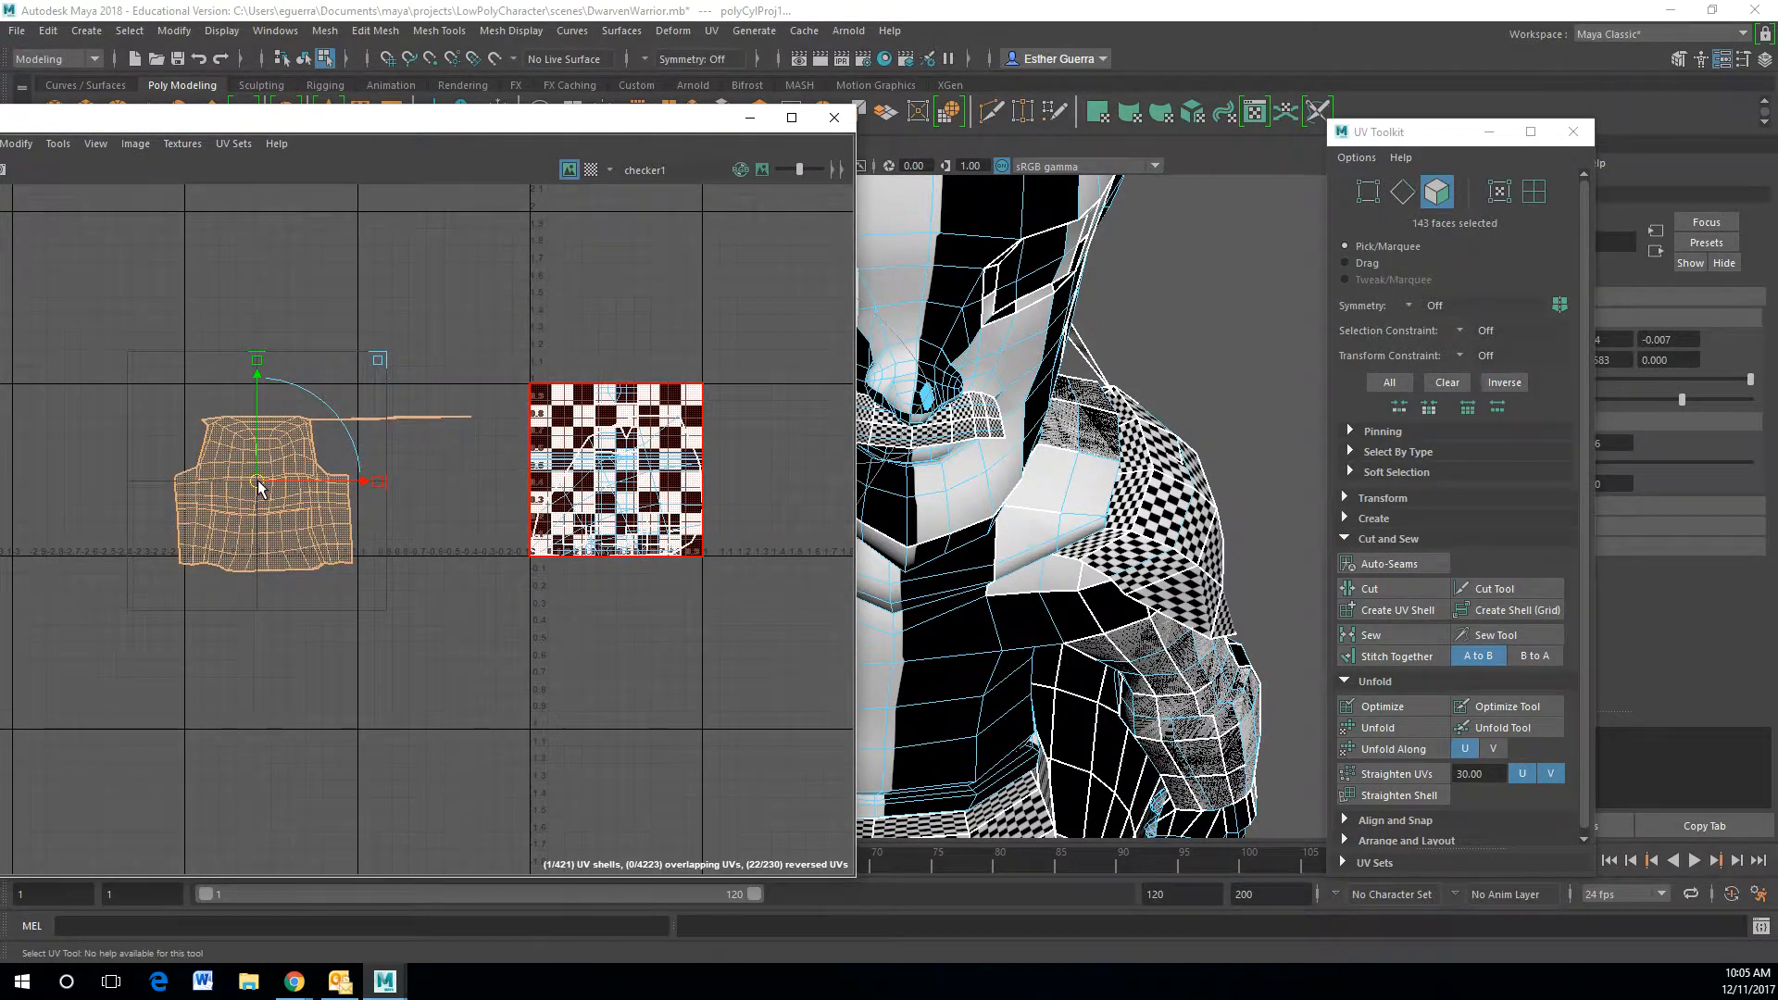
scroll(260, 483, up, 5)
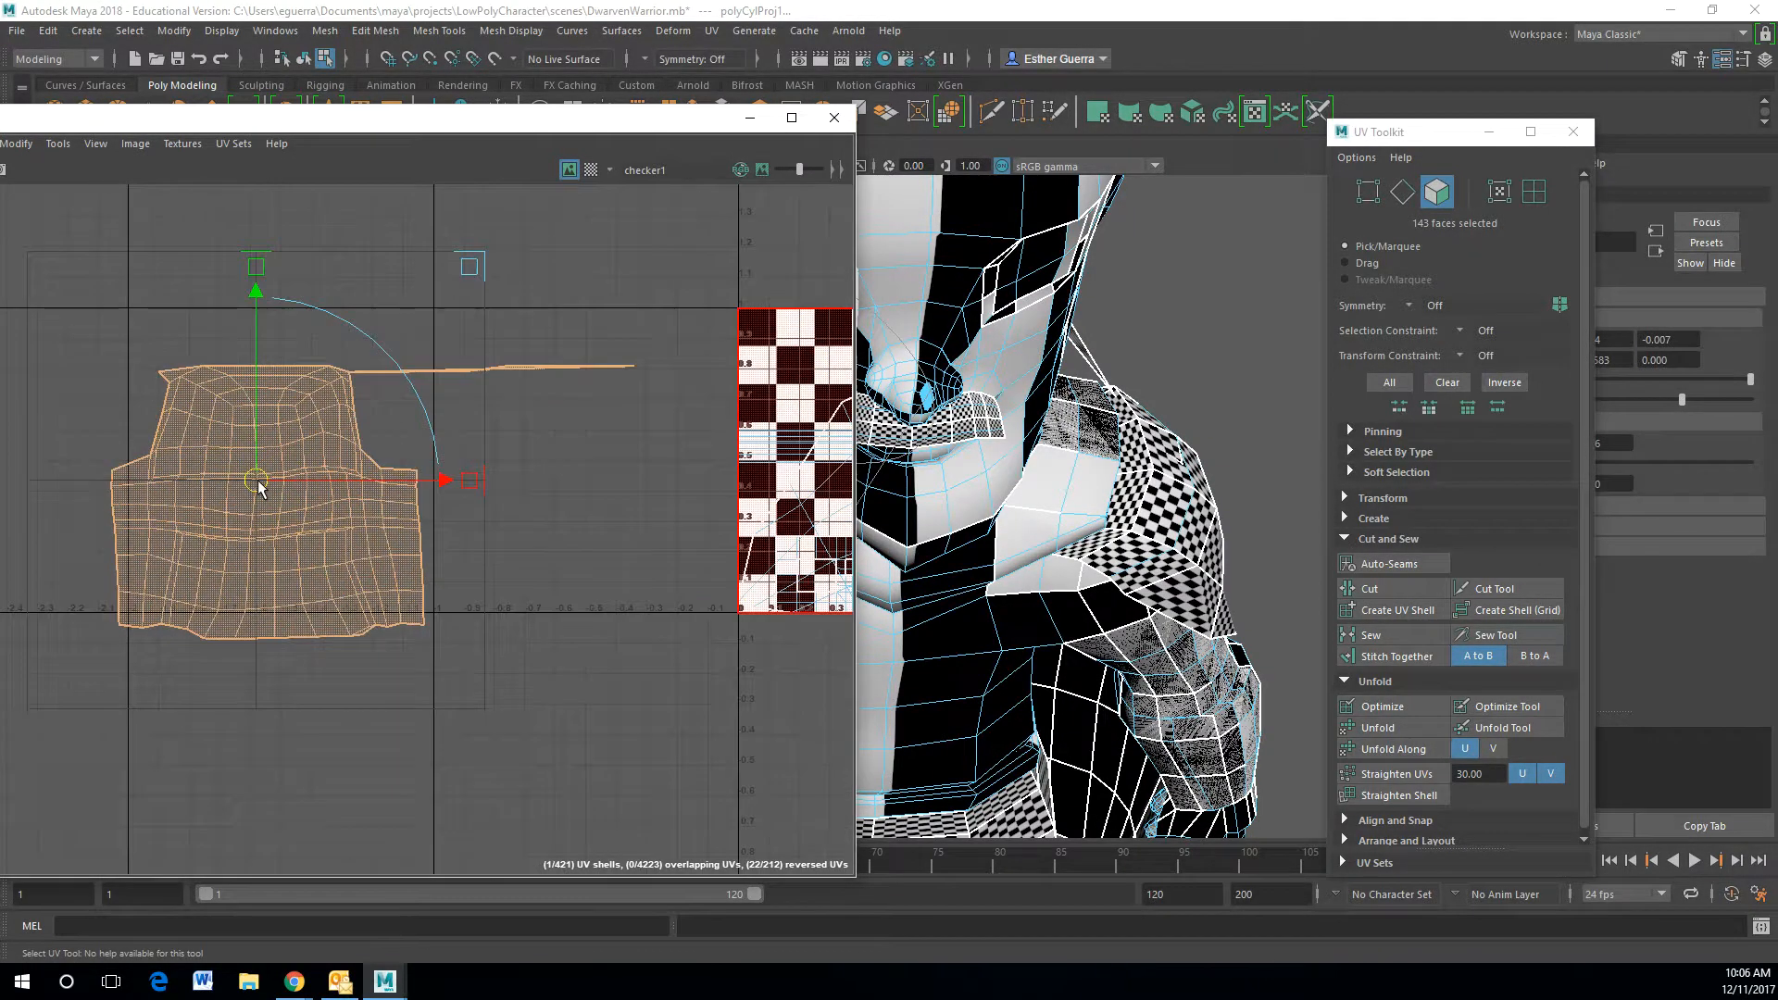
- Move the three UVs of the face stretched out beside the arm shell to reshape it as a quad above the shell
click(611, 346)
right_click(604, 322)
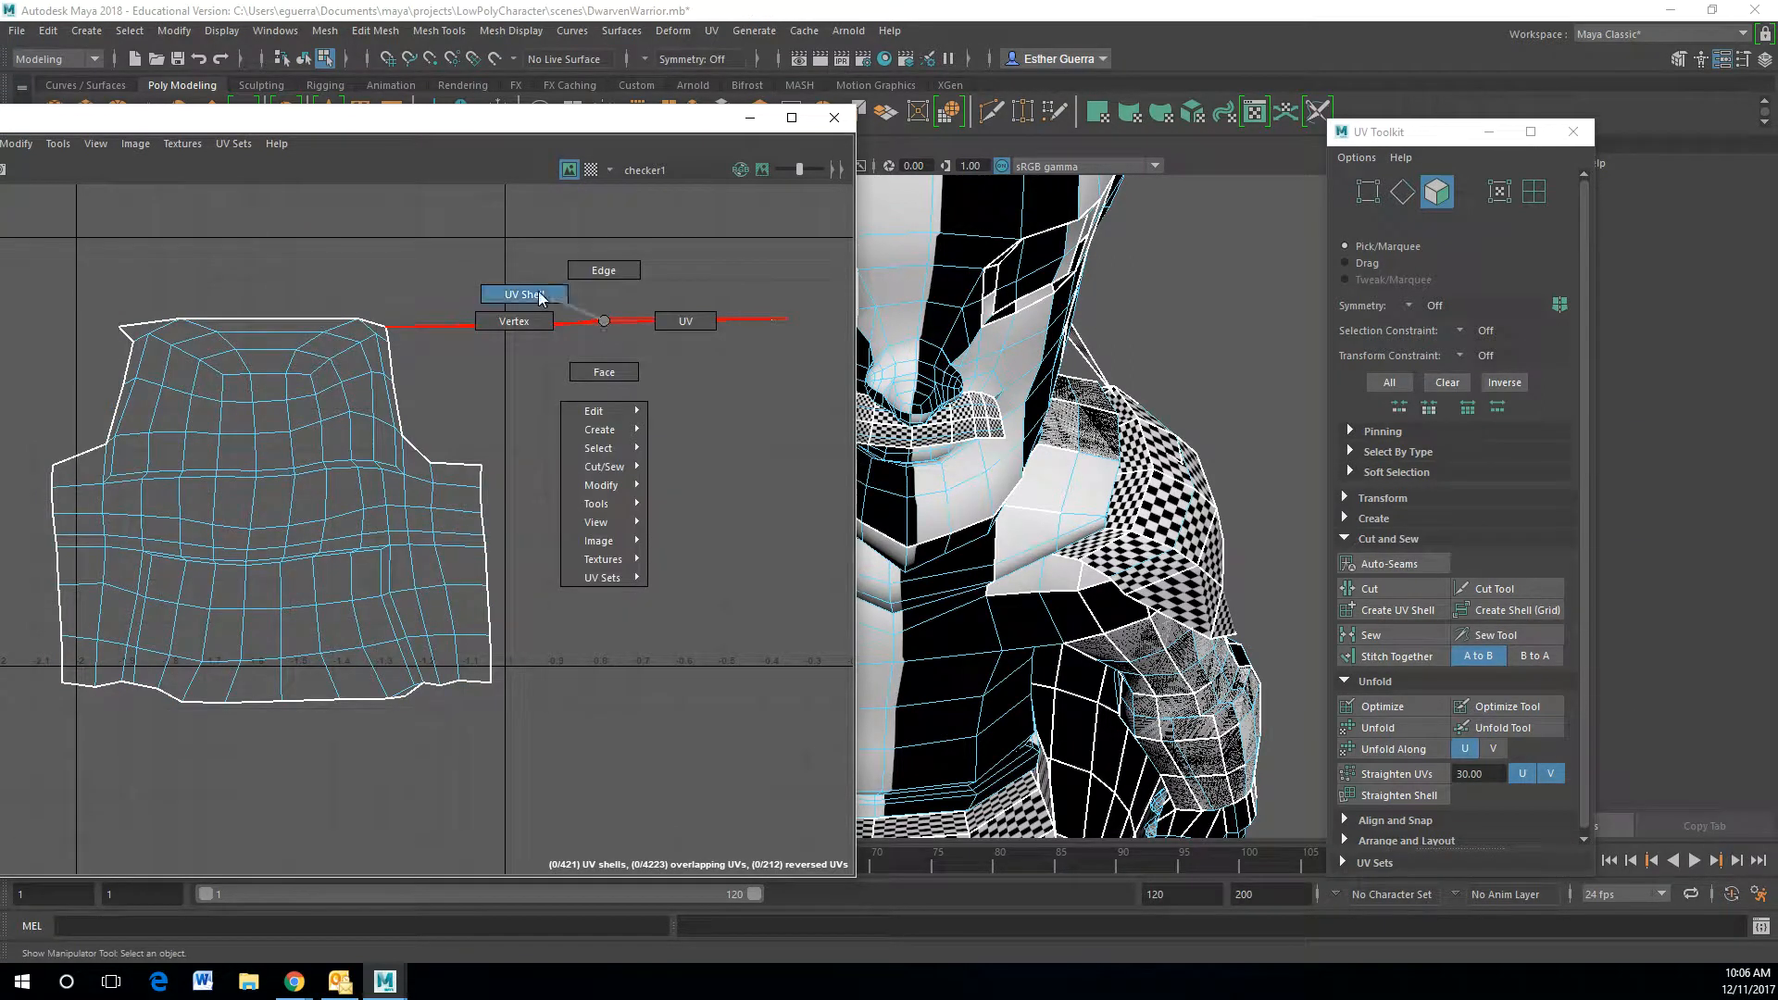
right_drag(538, 291, 696, 304)
drag(570, 274, 824, 358)
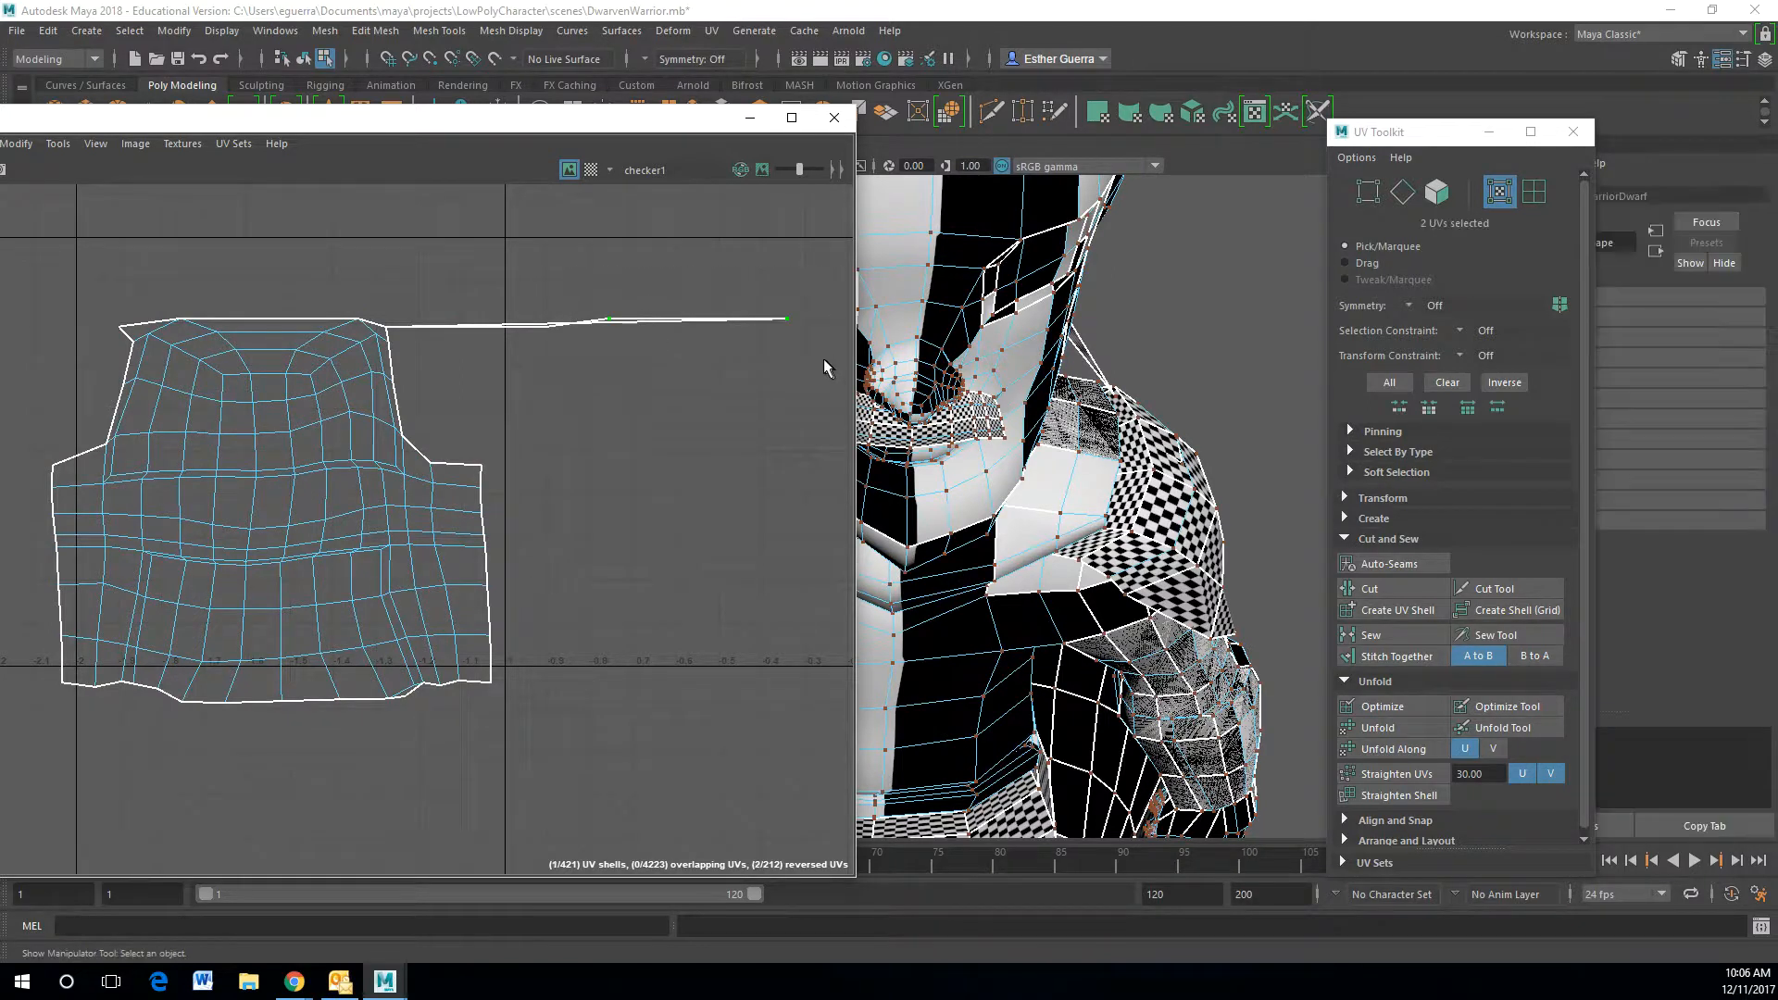
key(w)
drag(698, 318, 278, 229)
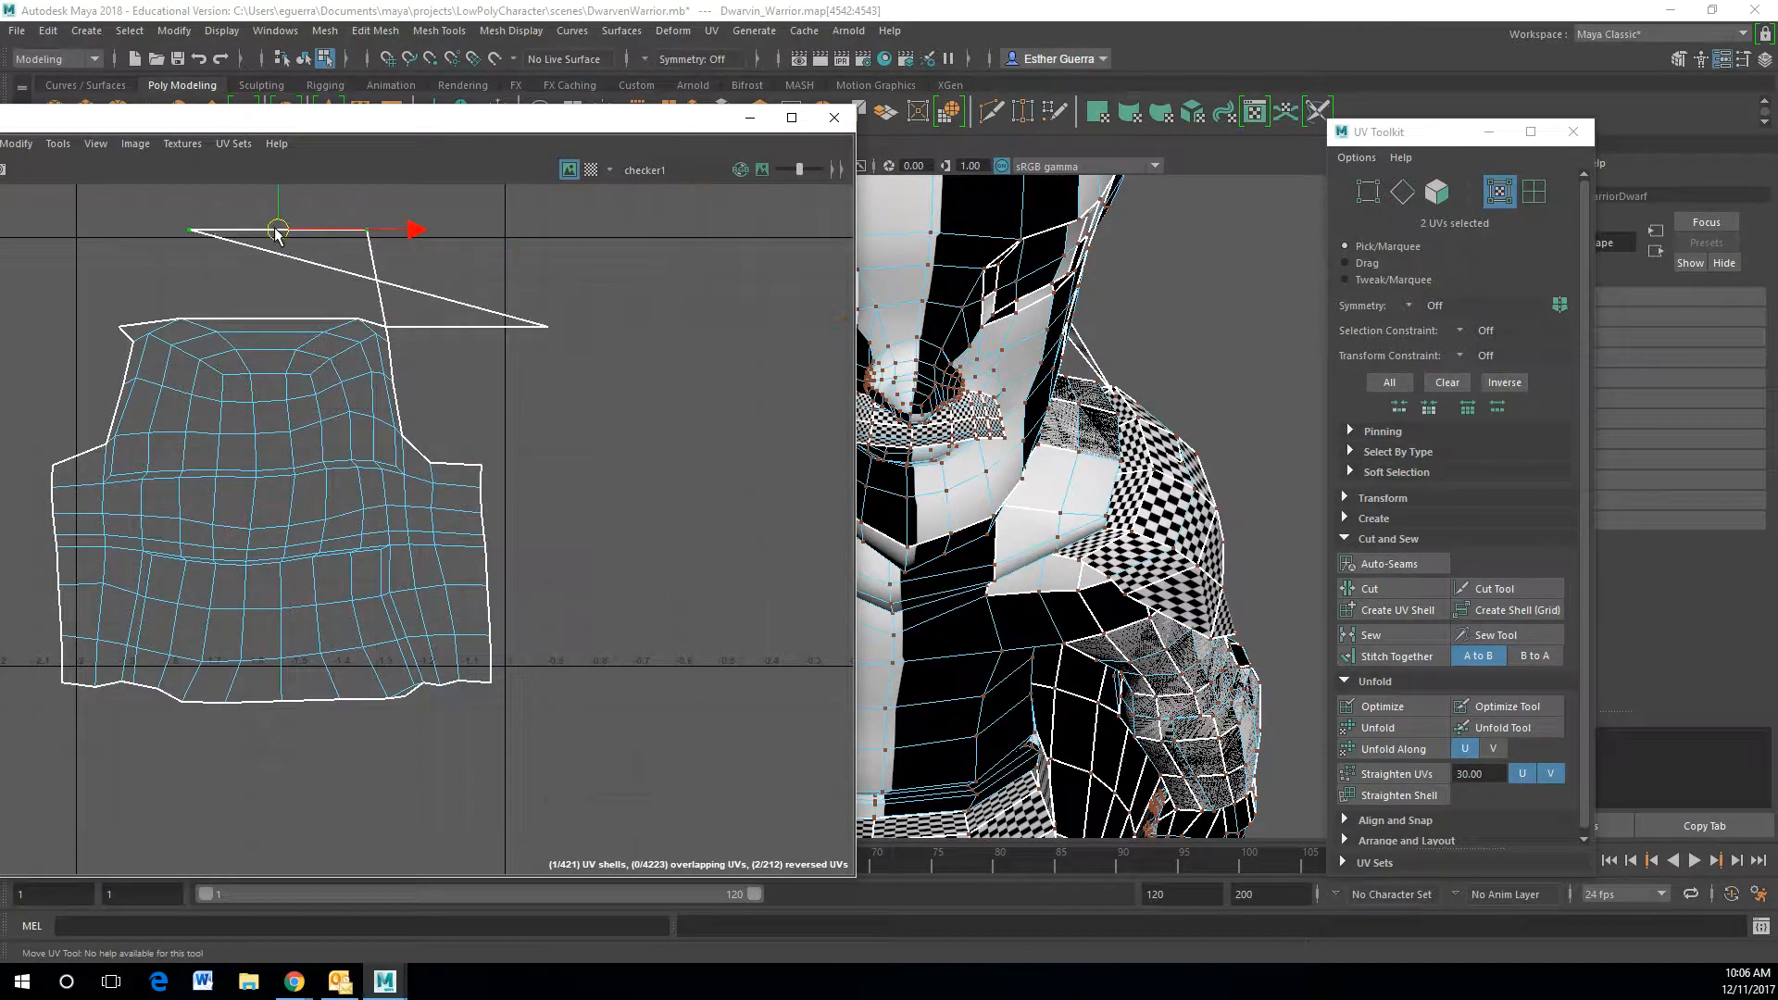
click(549, 327)
drag(549, 327, 153, 301)
- Select the loose quad's lower edge to check which edge of the arm shell it corresponds to
right_click(216, 302)
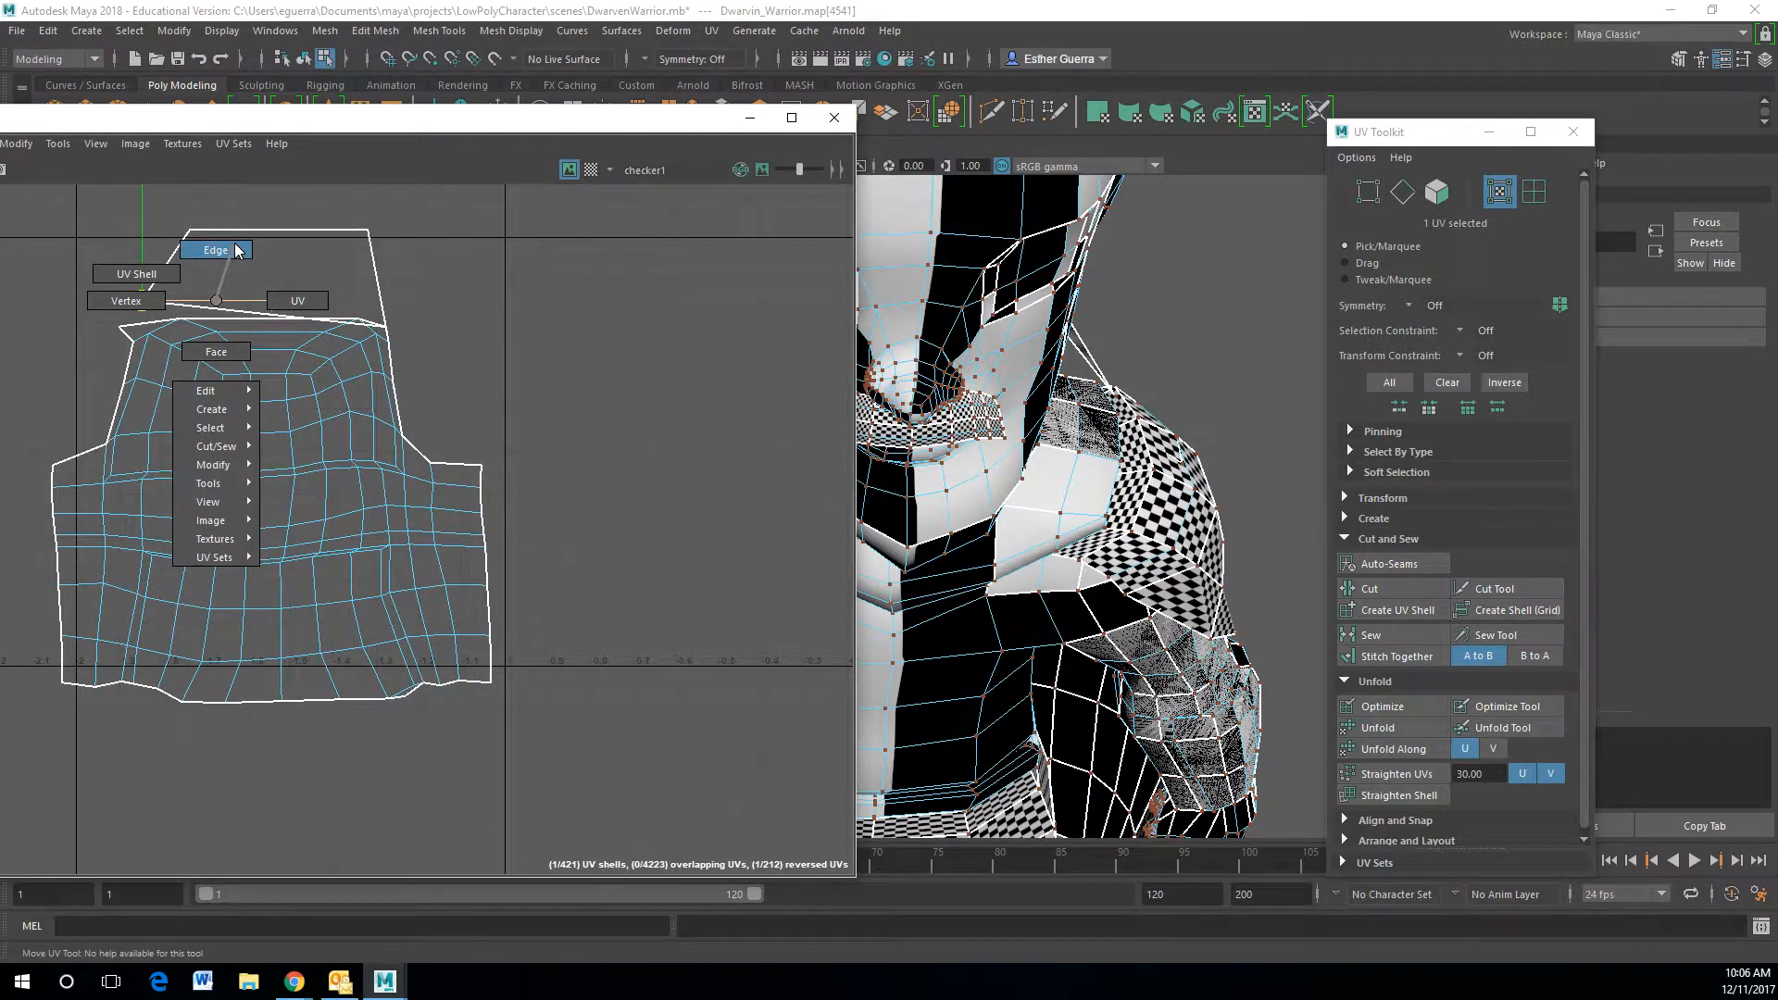
click(237, 250)
click(212, 307)
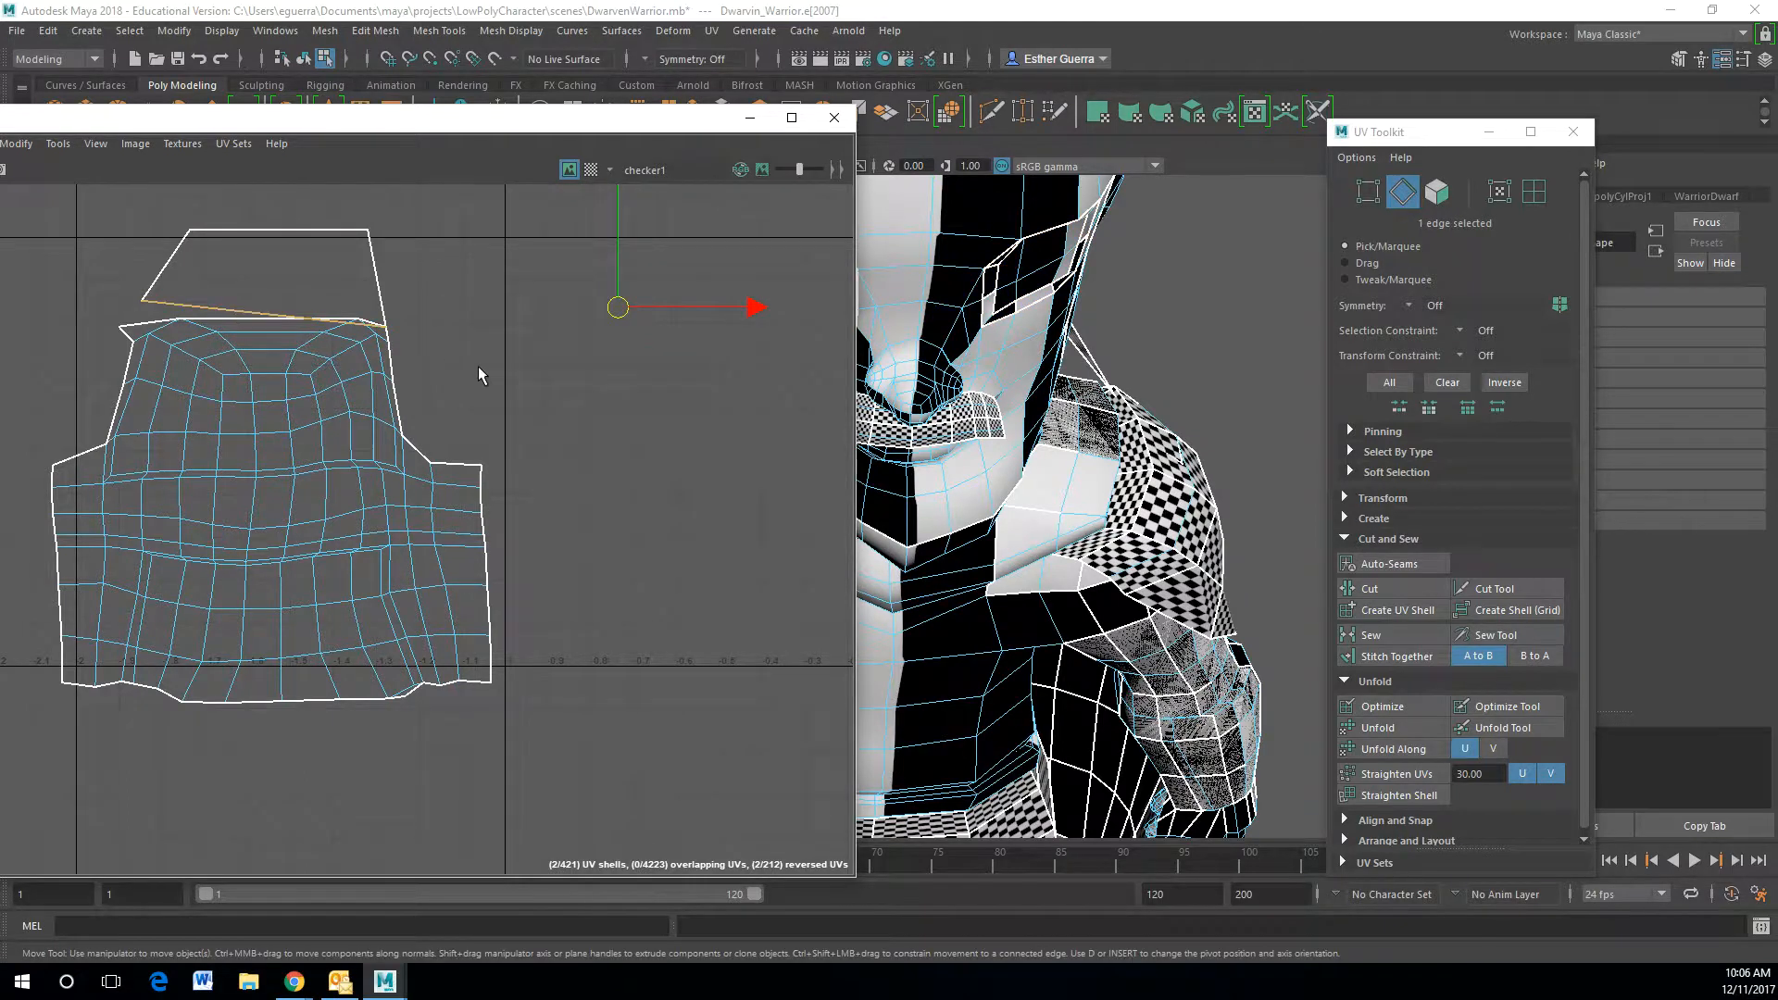
scroll(469, 365, down, 3)
scroll(466, 368, up, 6)
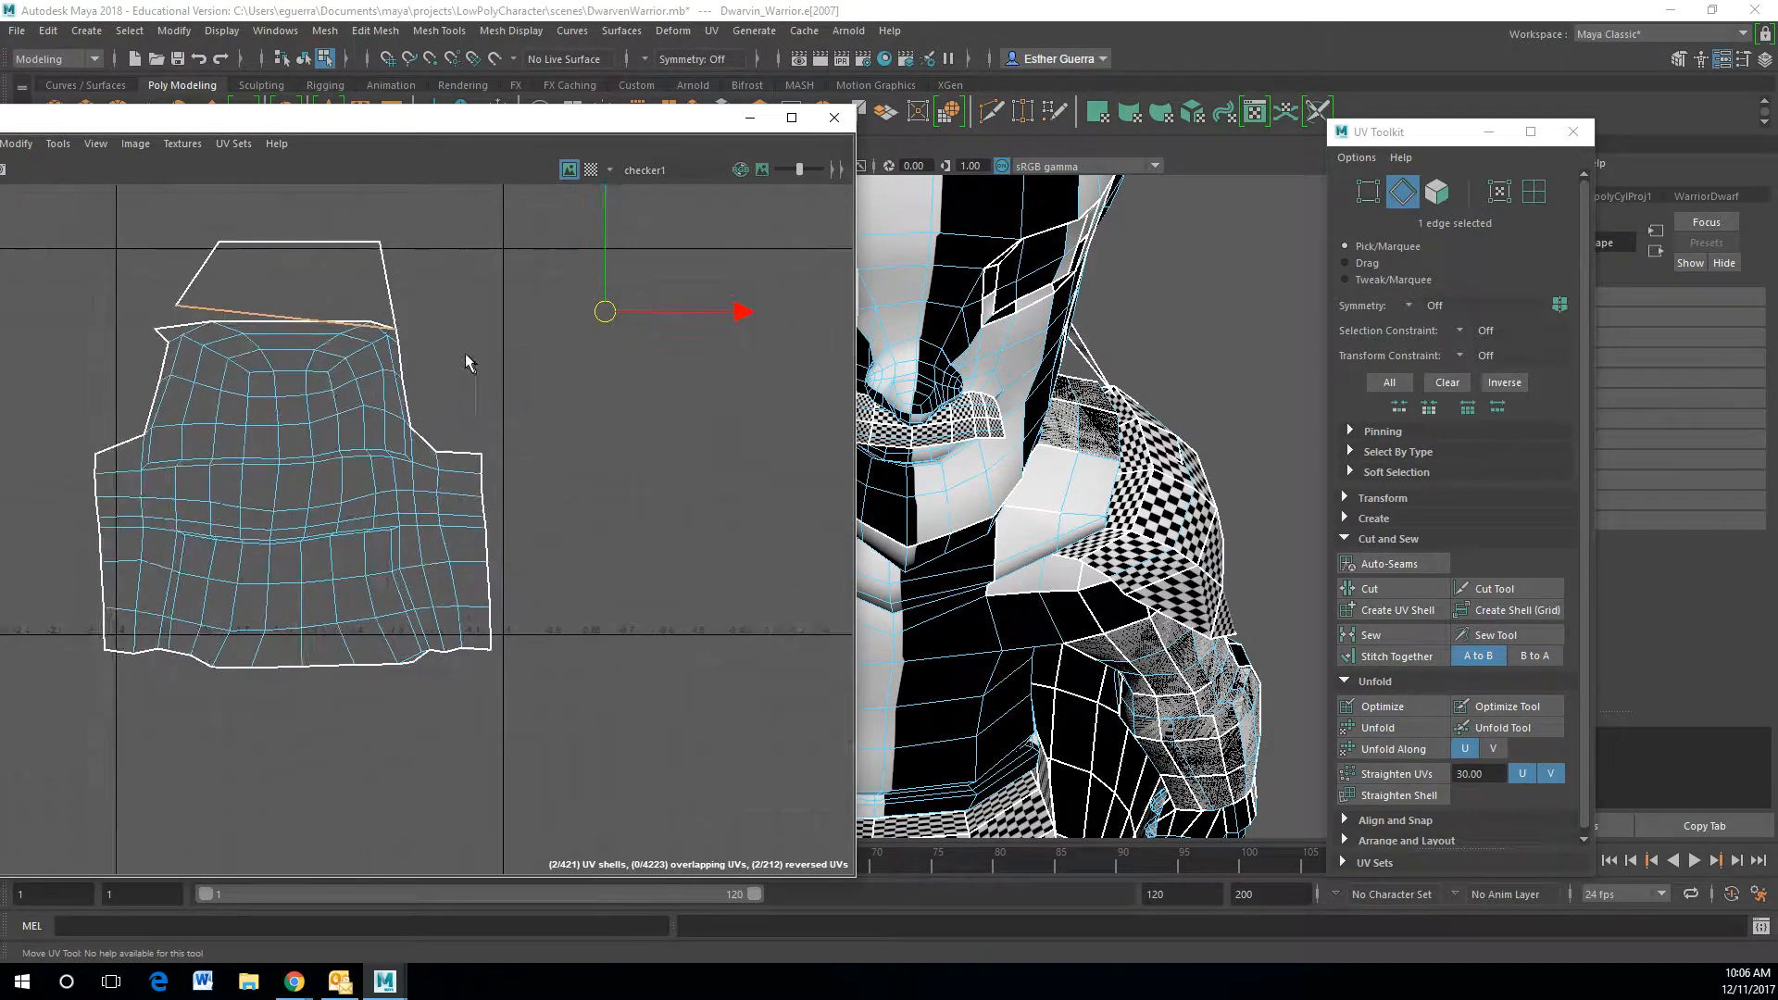
- Move the loose quad's three free UVs to form a small quad off the arm shell's upper-right corner
right_drag(200, 254, 289, 250)
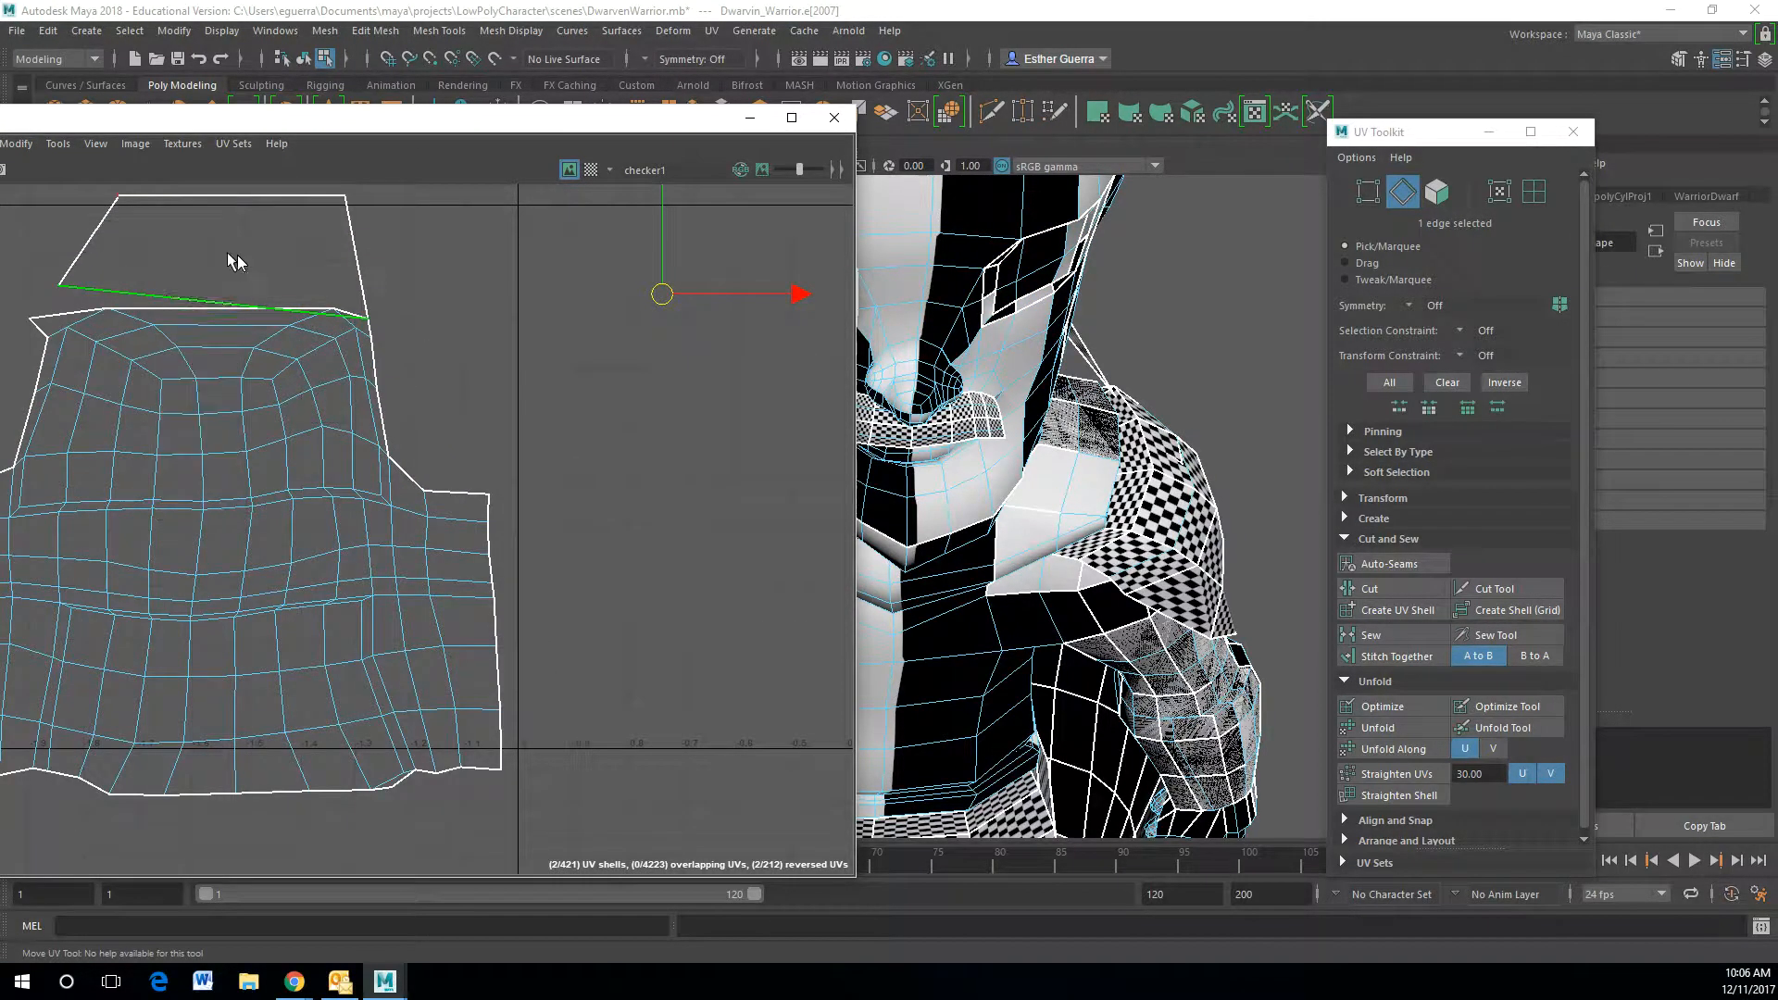
drag(58, 285, 419, 288)
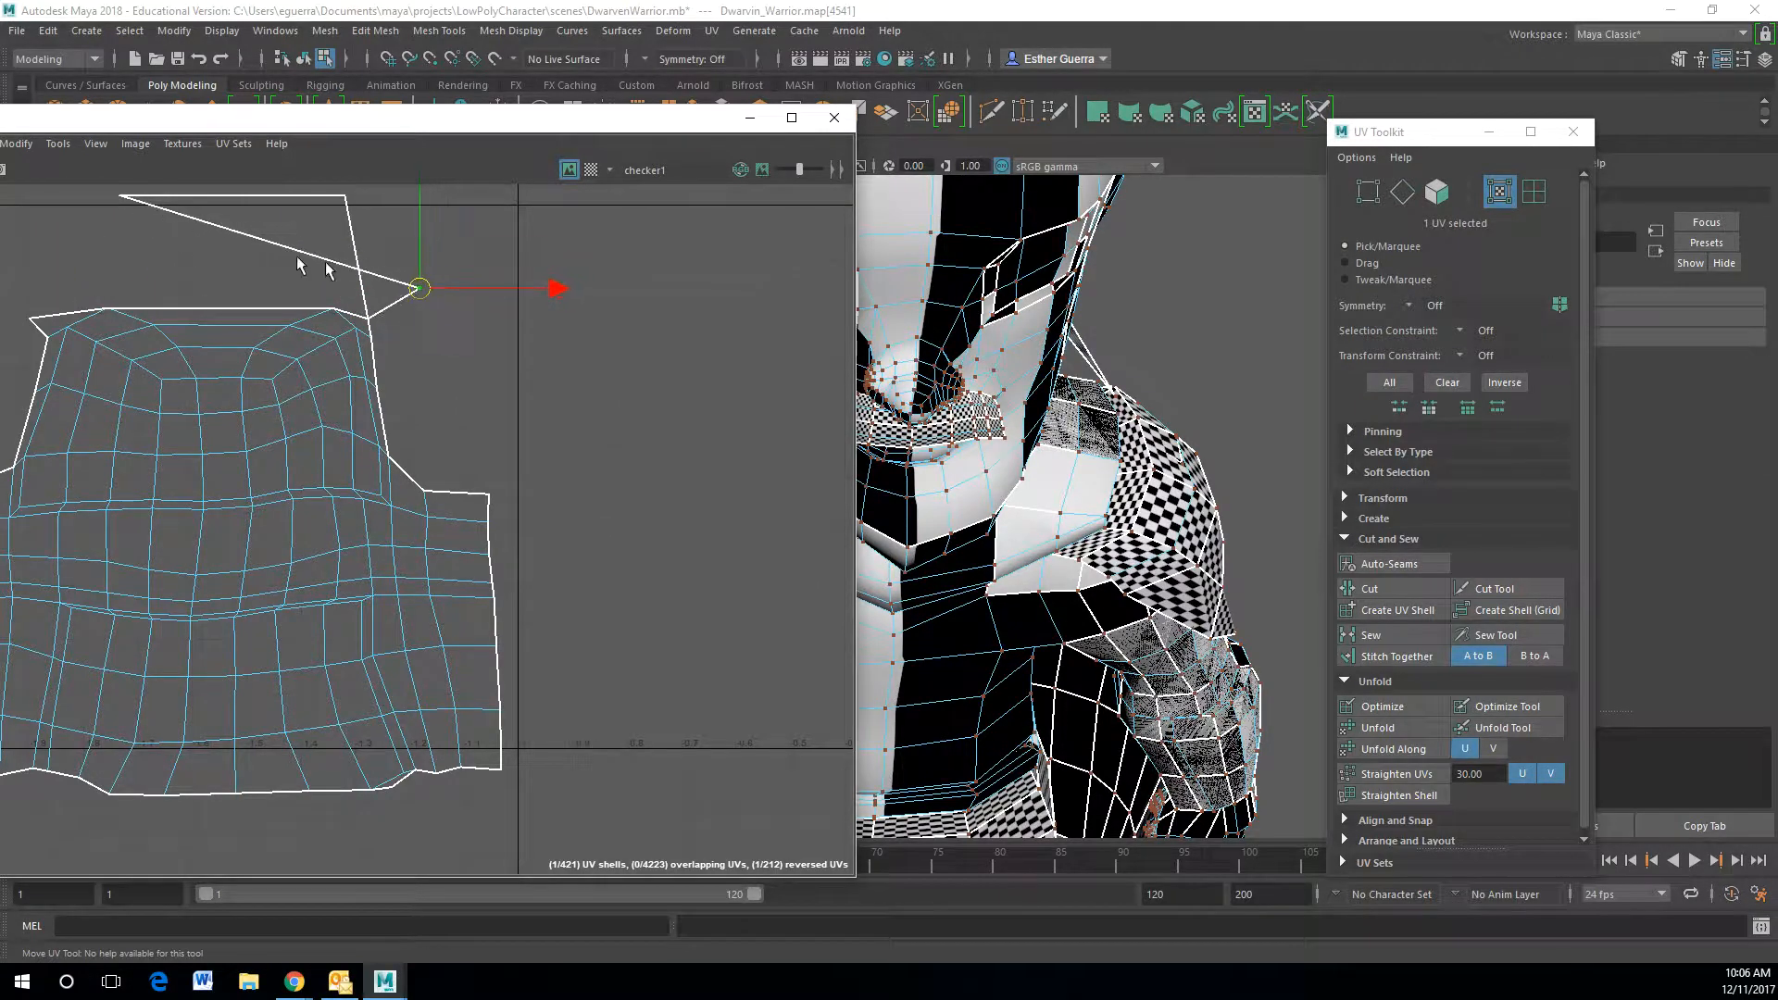
drag(99, 192, 440, 252)
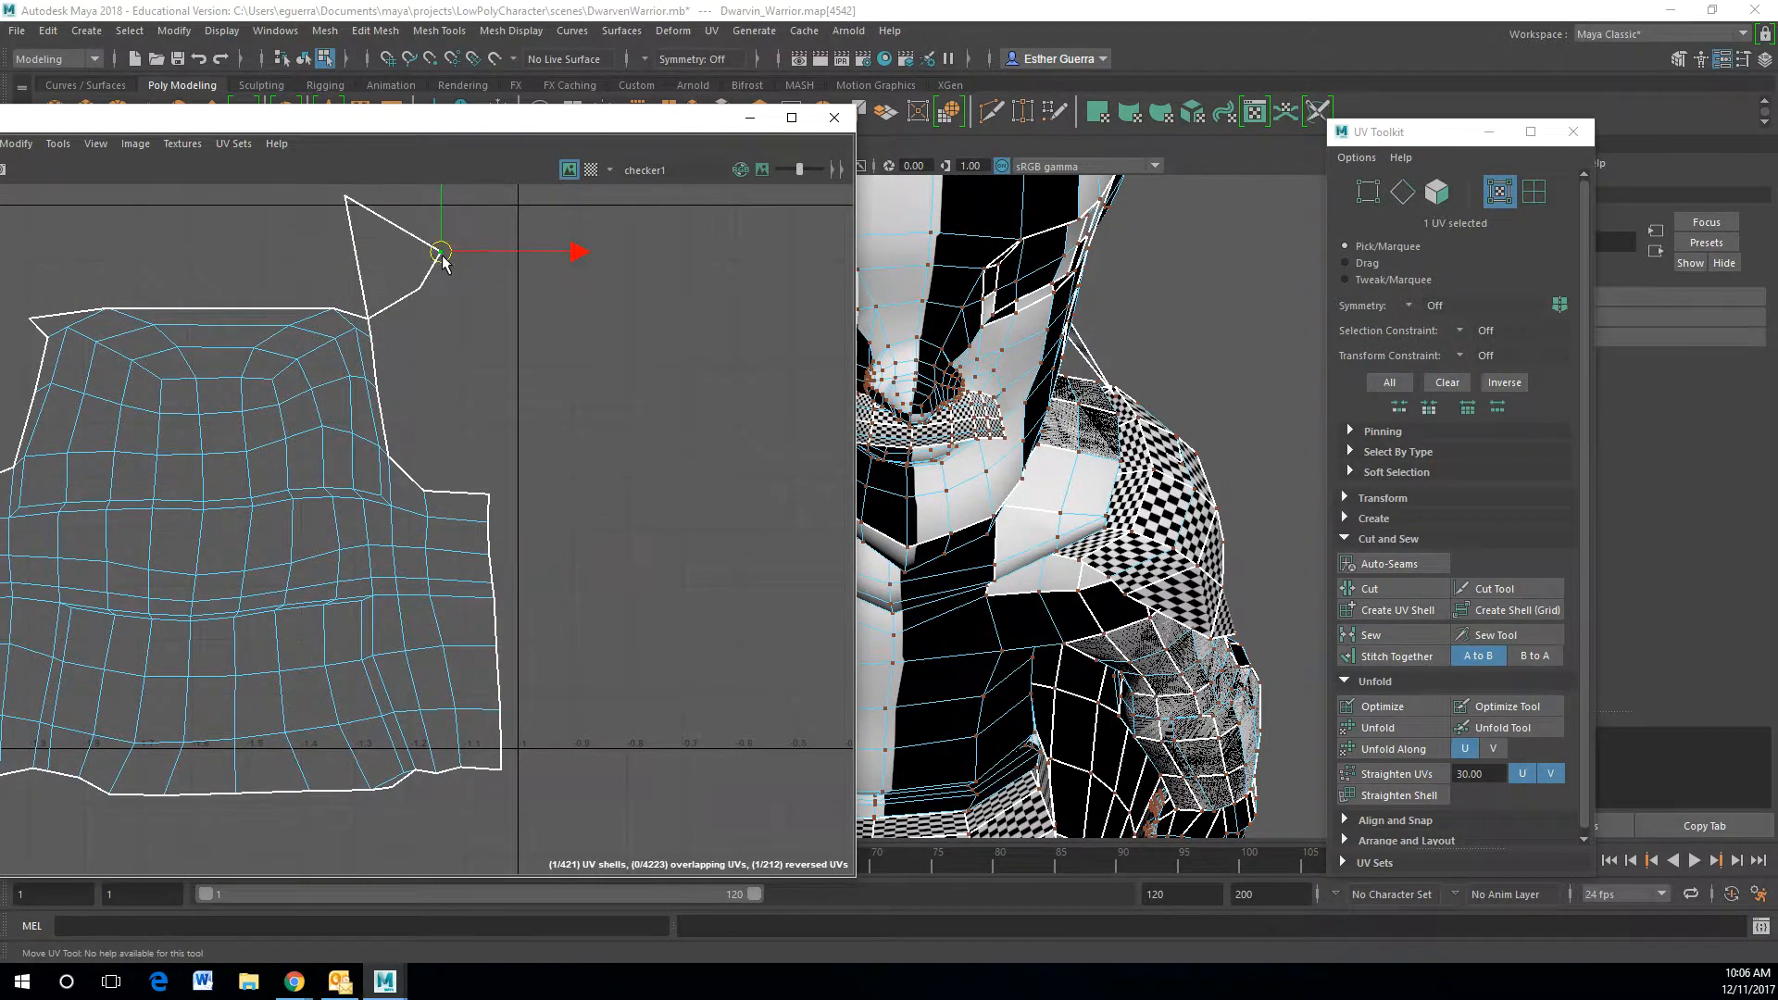
click(345, 196)
drag(345, 195, 367, 282)
- Select the small quad's lower edge and reposition the UV Editor window so it is fully in view
right_click(381, 307)
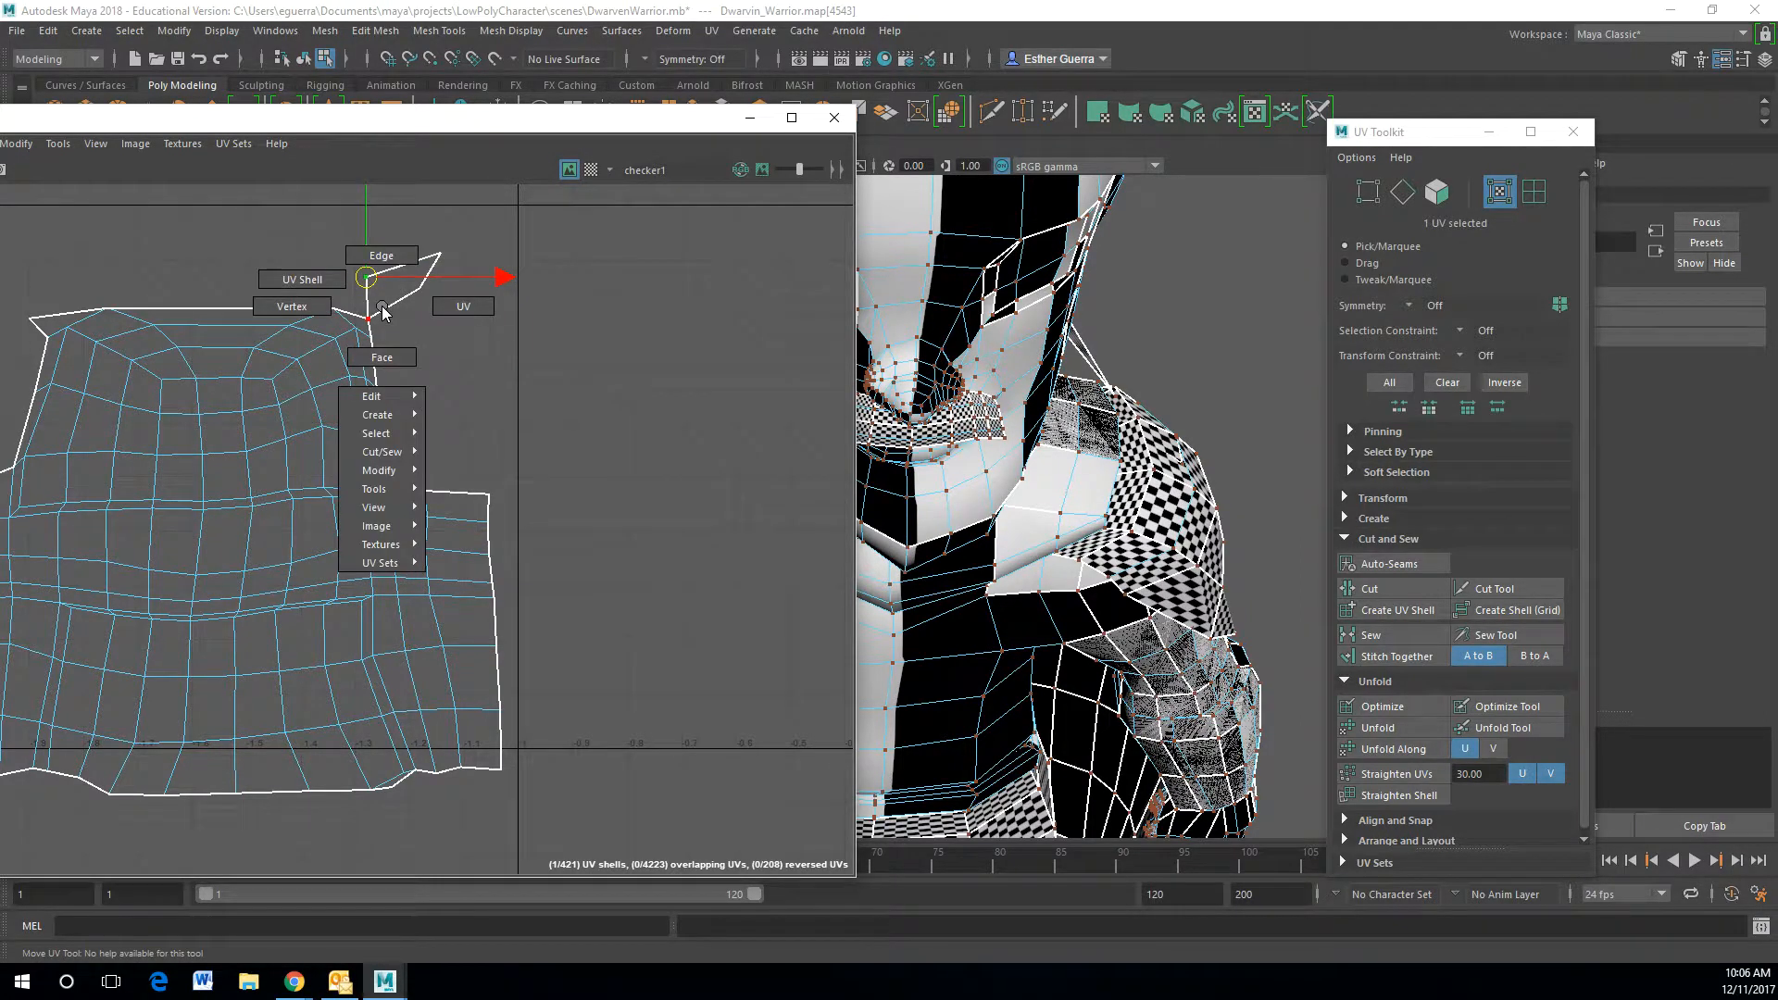
click(382, 256)
click(386, 307)
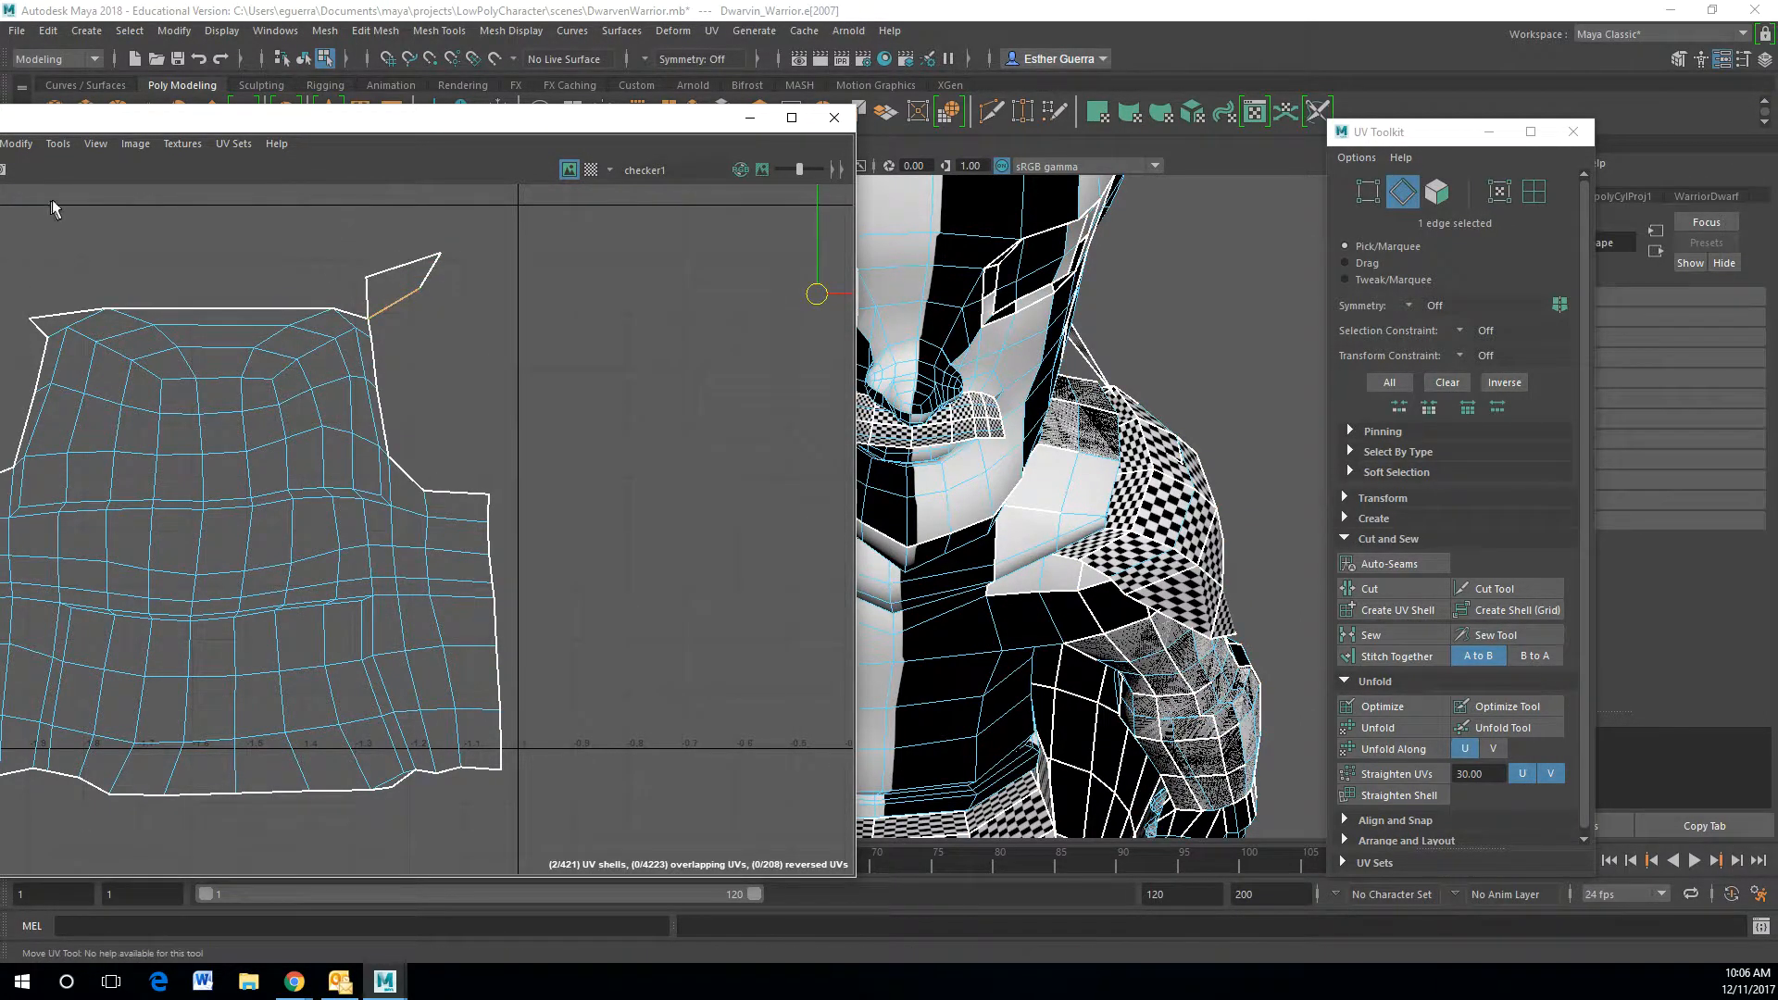
drag(136, 122, 345, 128)
click(113, 148)
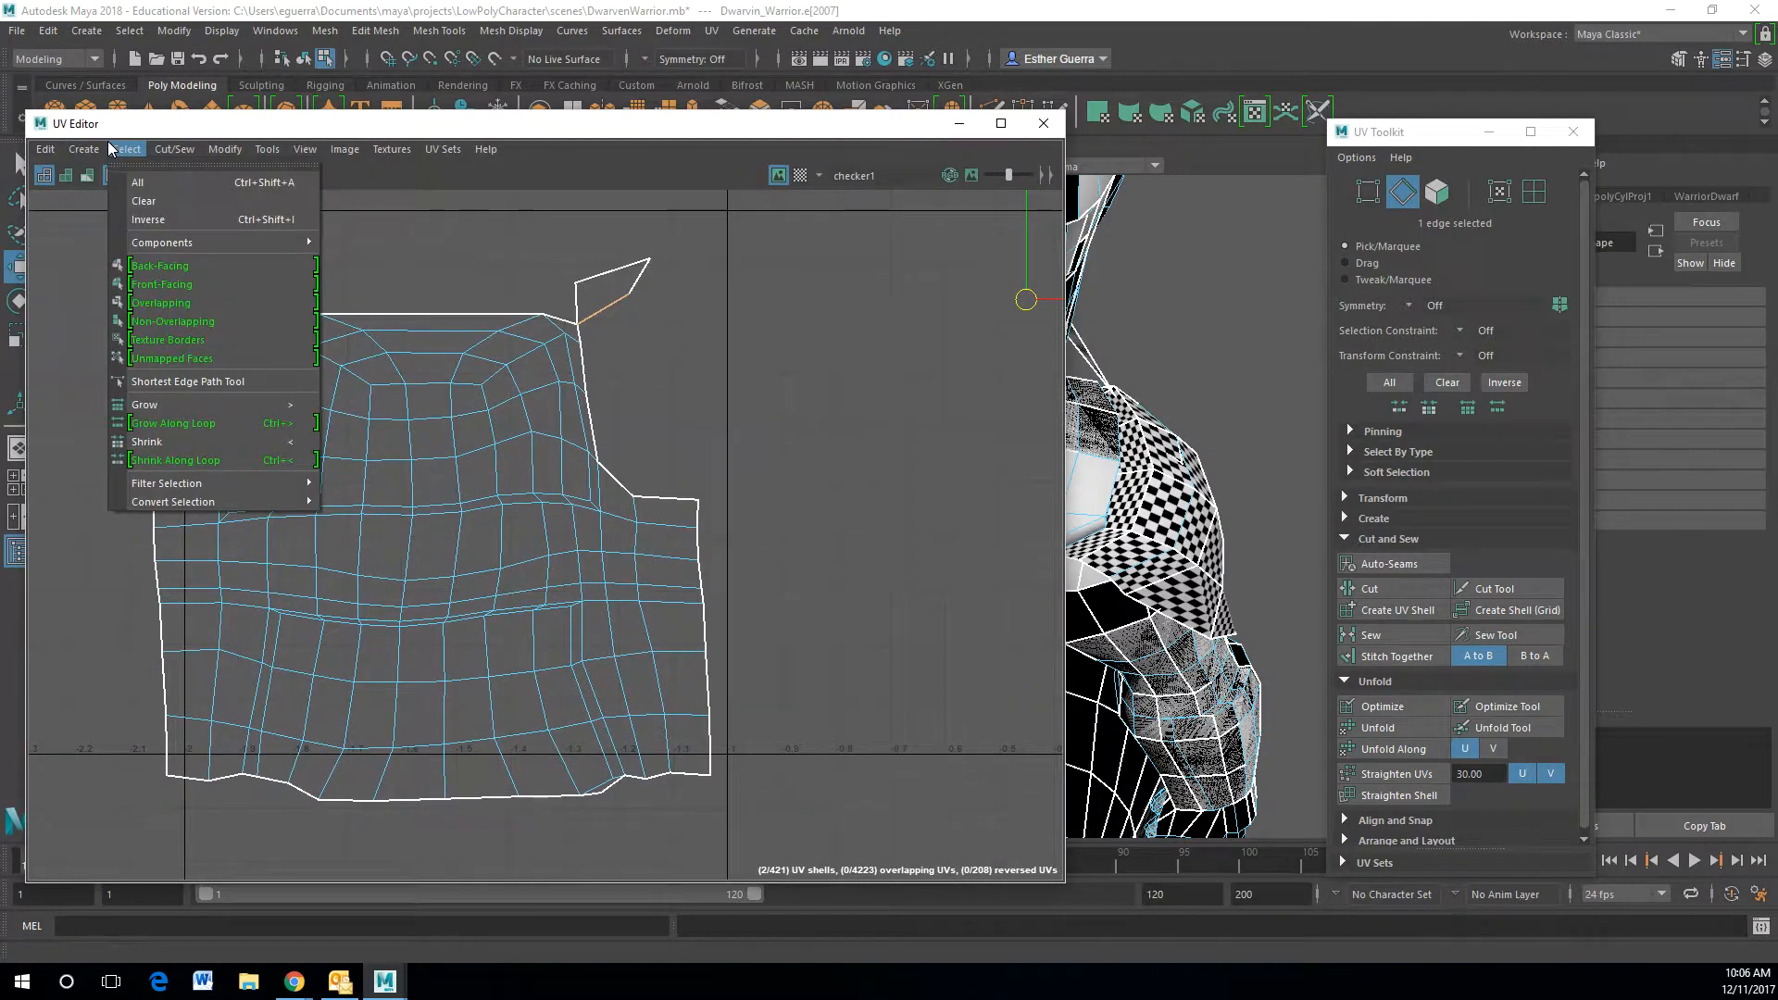
click(222, 150)
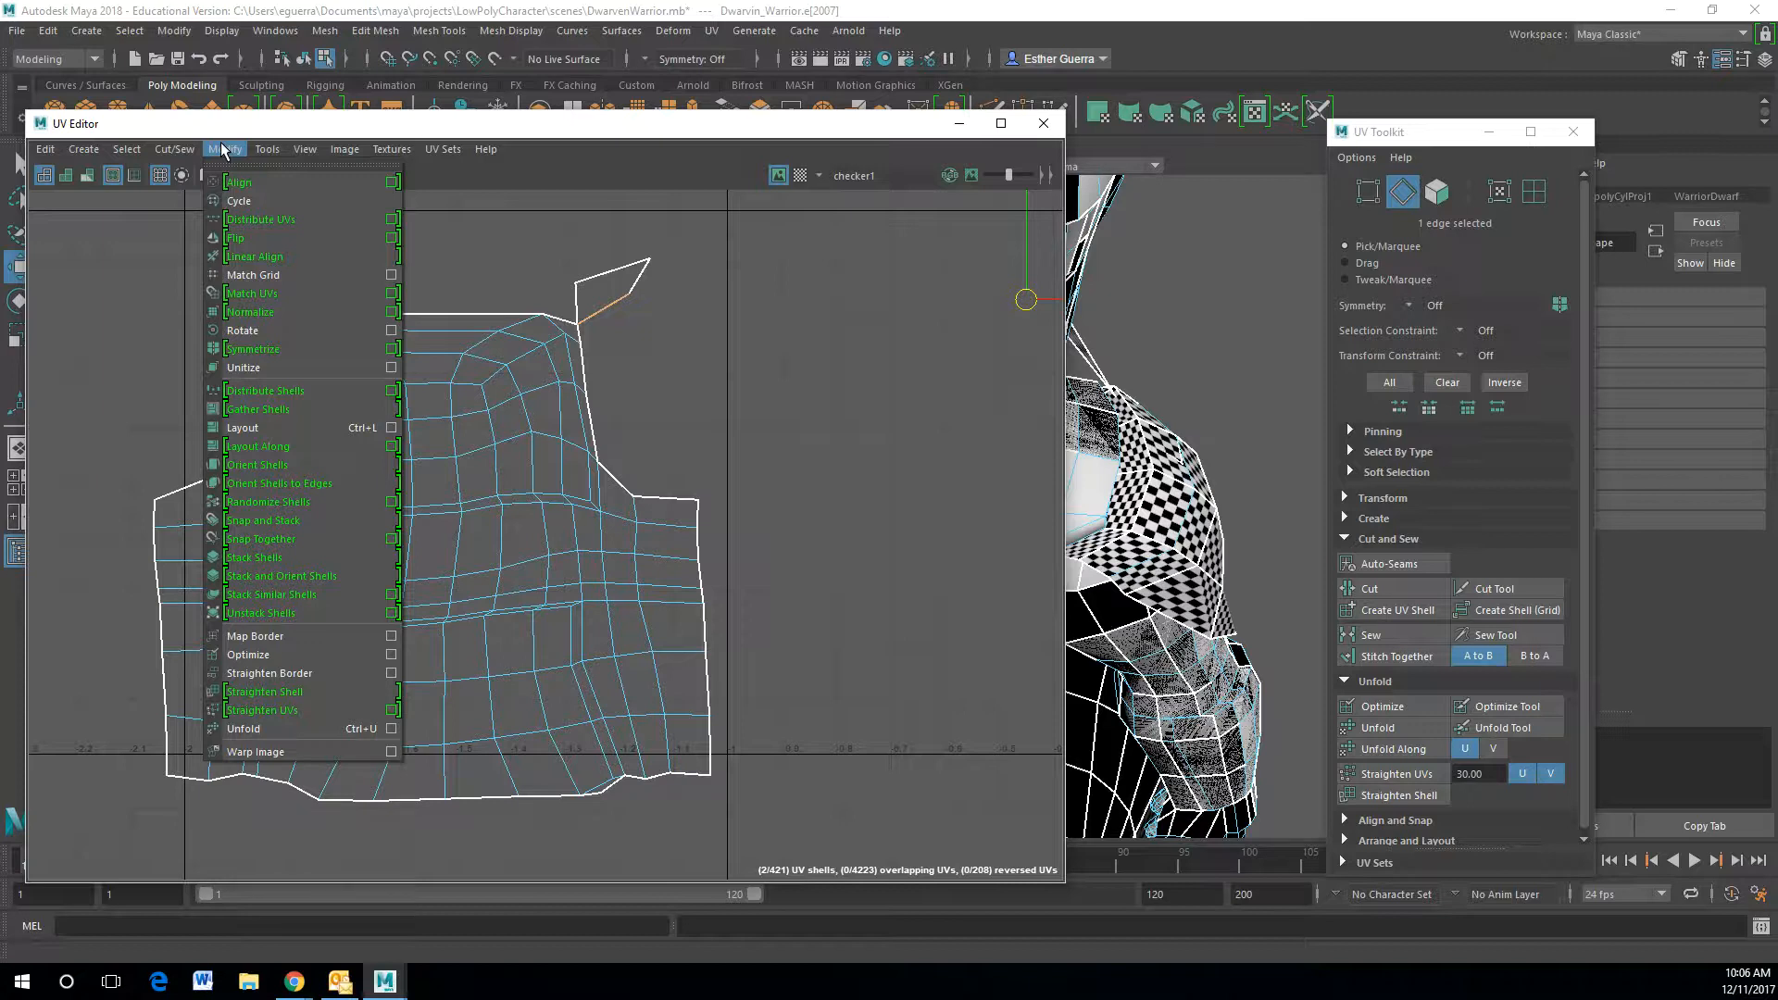
click(705, 414)
- Look over the warrior's arms in the viewport, then check the small quad's outer edge against the shell in the UV Editor
click(959, 123)
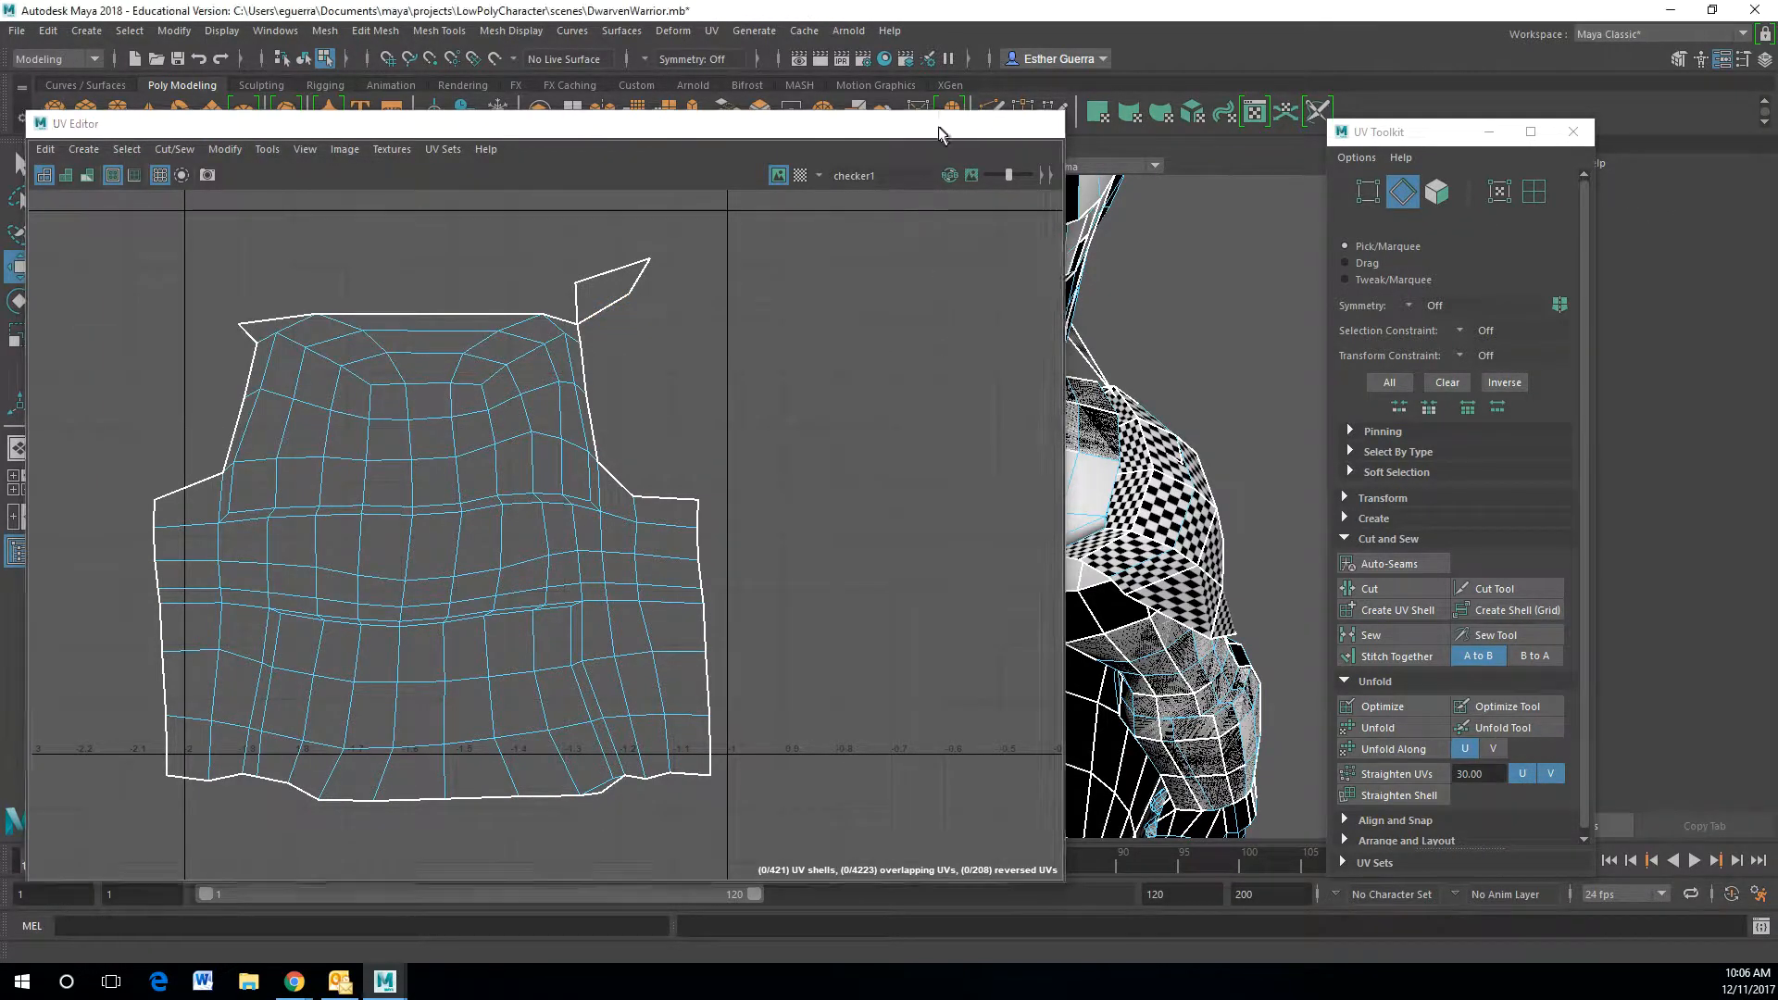
alt+drag(750, 435, 719, 409)
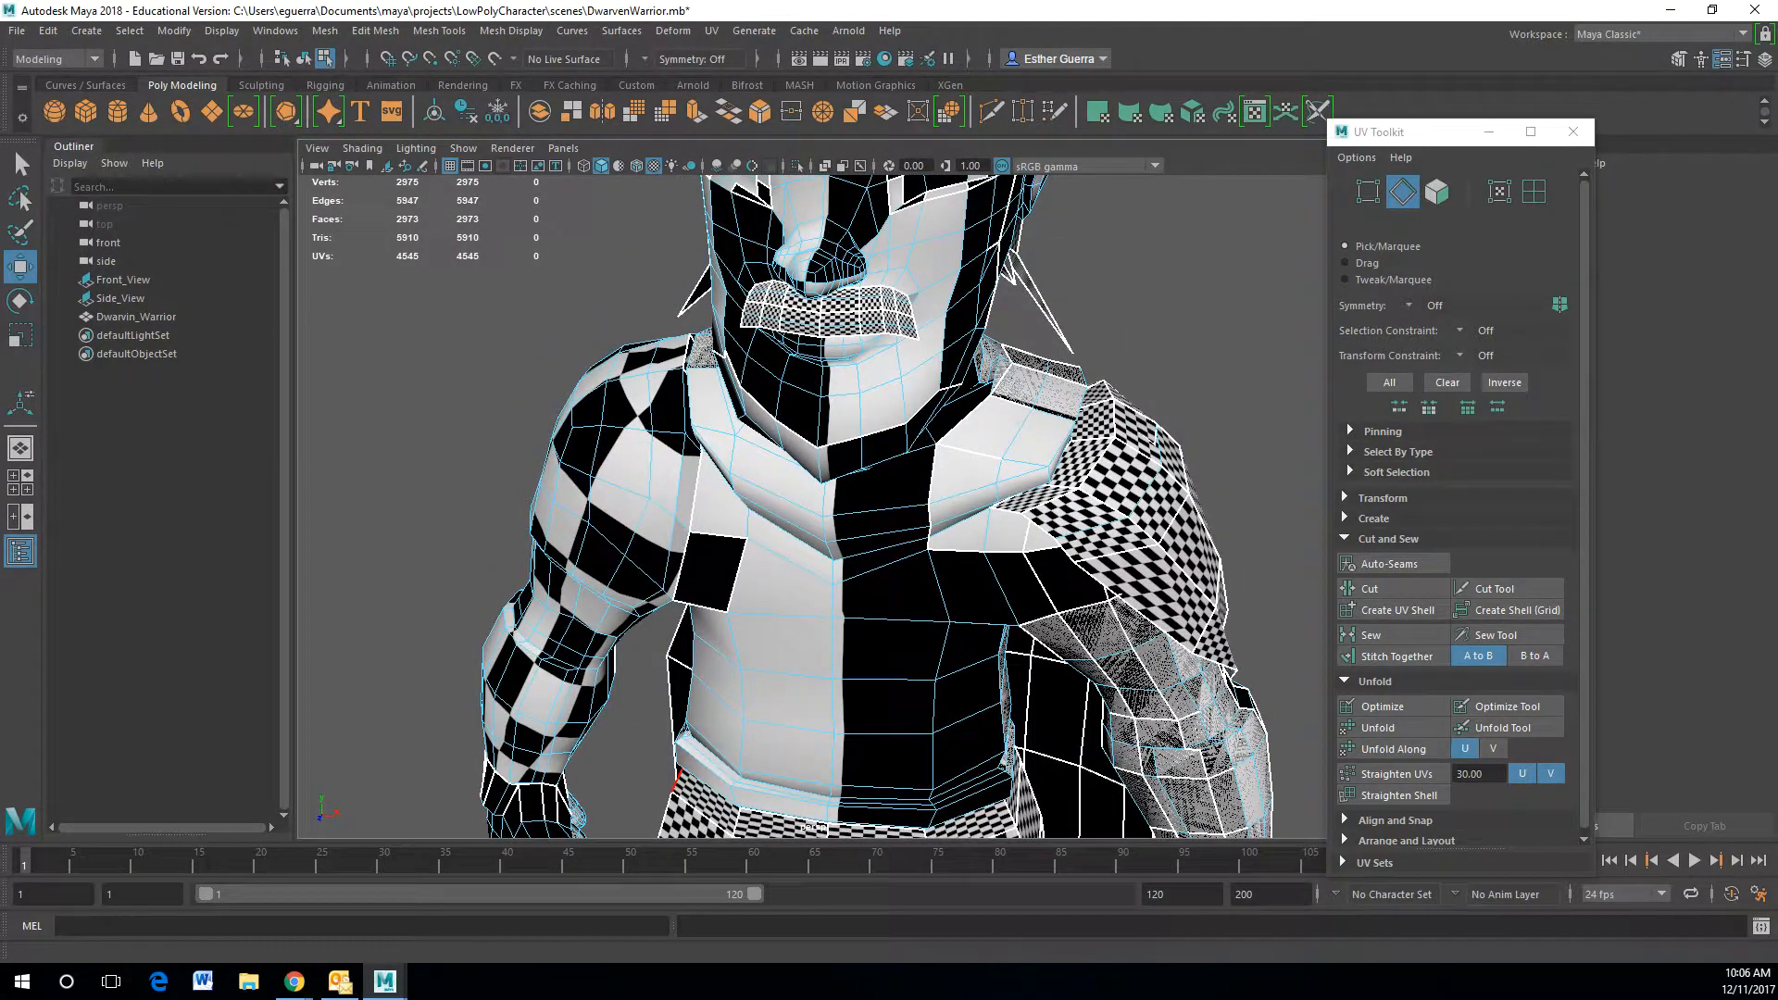
key(alt+Tab)
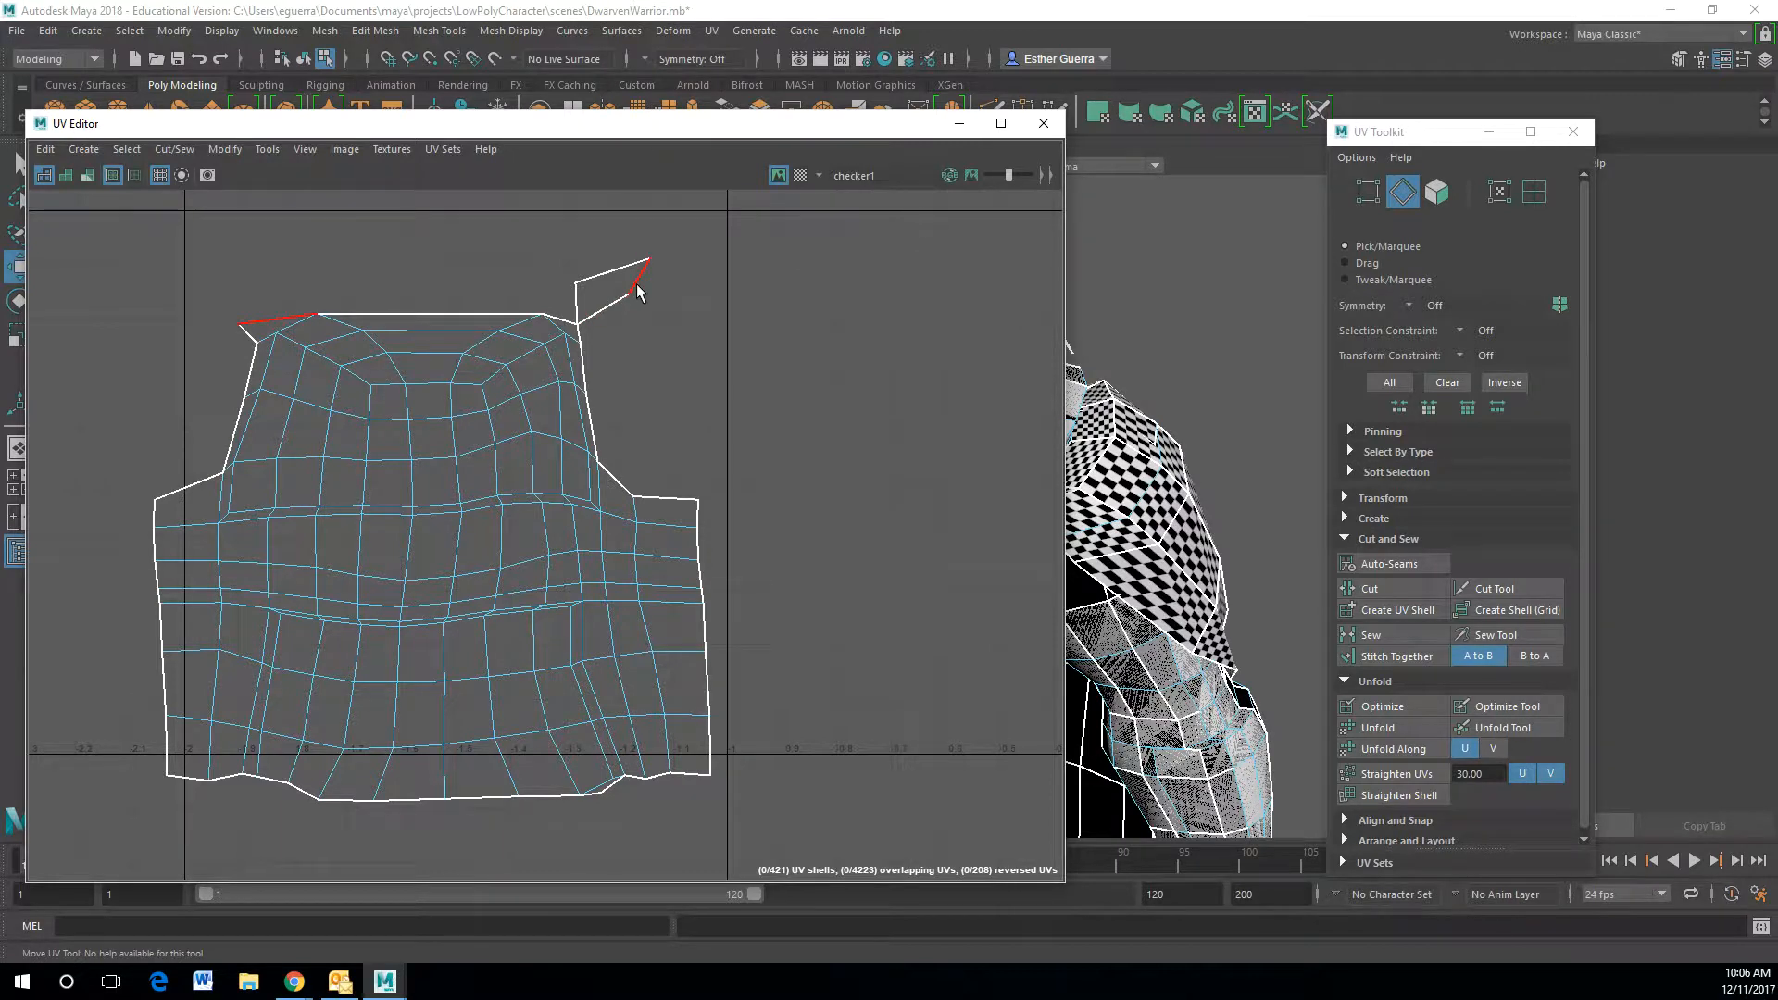
click(637, 291)
- Move the quad's two outer UVs across to the arm shell's upper-left corner and select the quad's short left edge
right_drag(643, 270, 679, 268)
drag(653, 267, 268, 284)
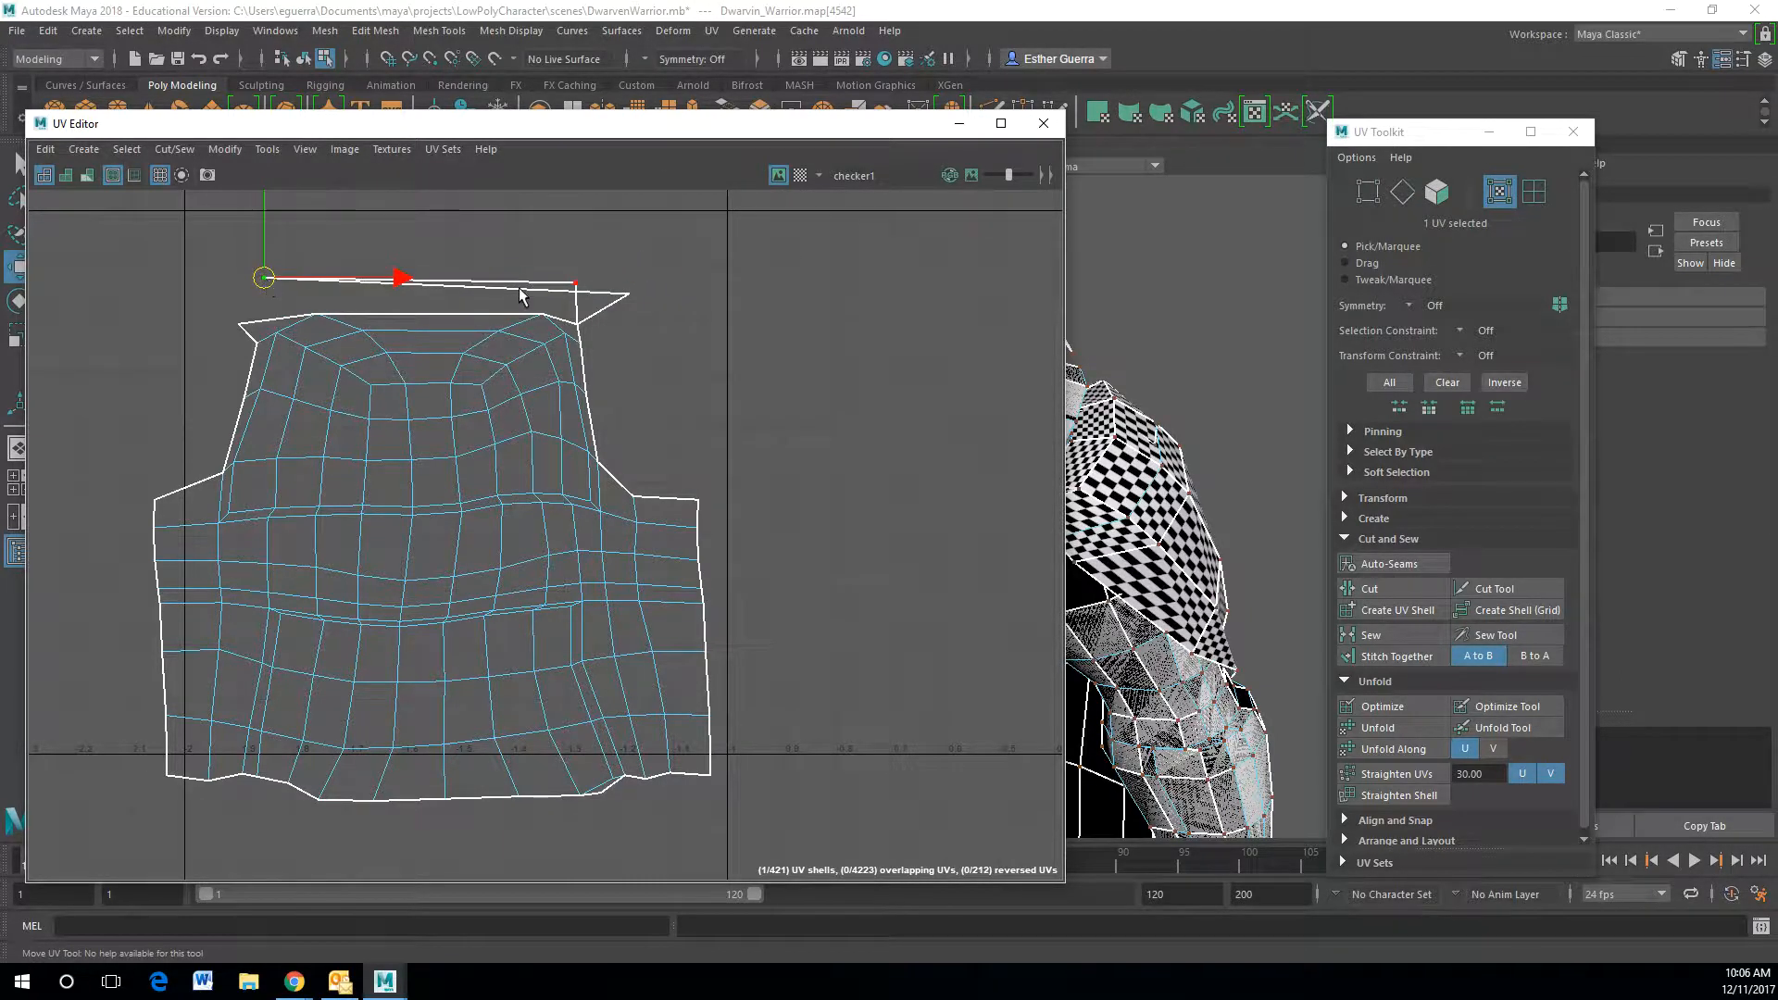
click(623, 293)
drag(627, 293, 255, 306)
mouse_move(252, 300)
right_down()
mouse_move(249, 250)
mouse_move(264, 306)
right_up()
drag(260, 298, 319, 304)
right_drag(290, 294, 284, 249)
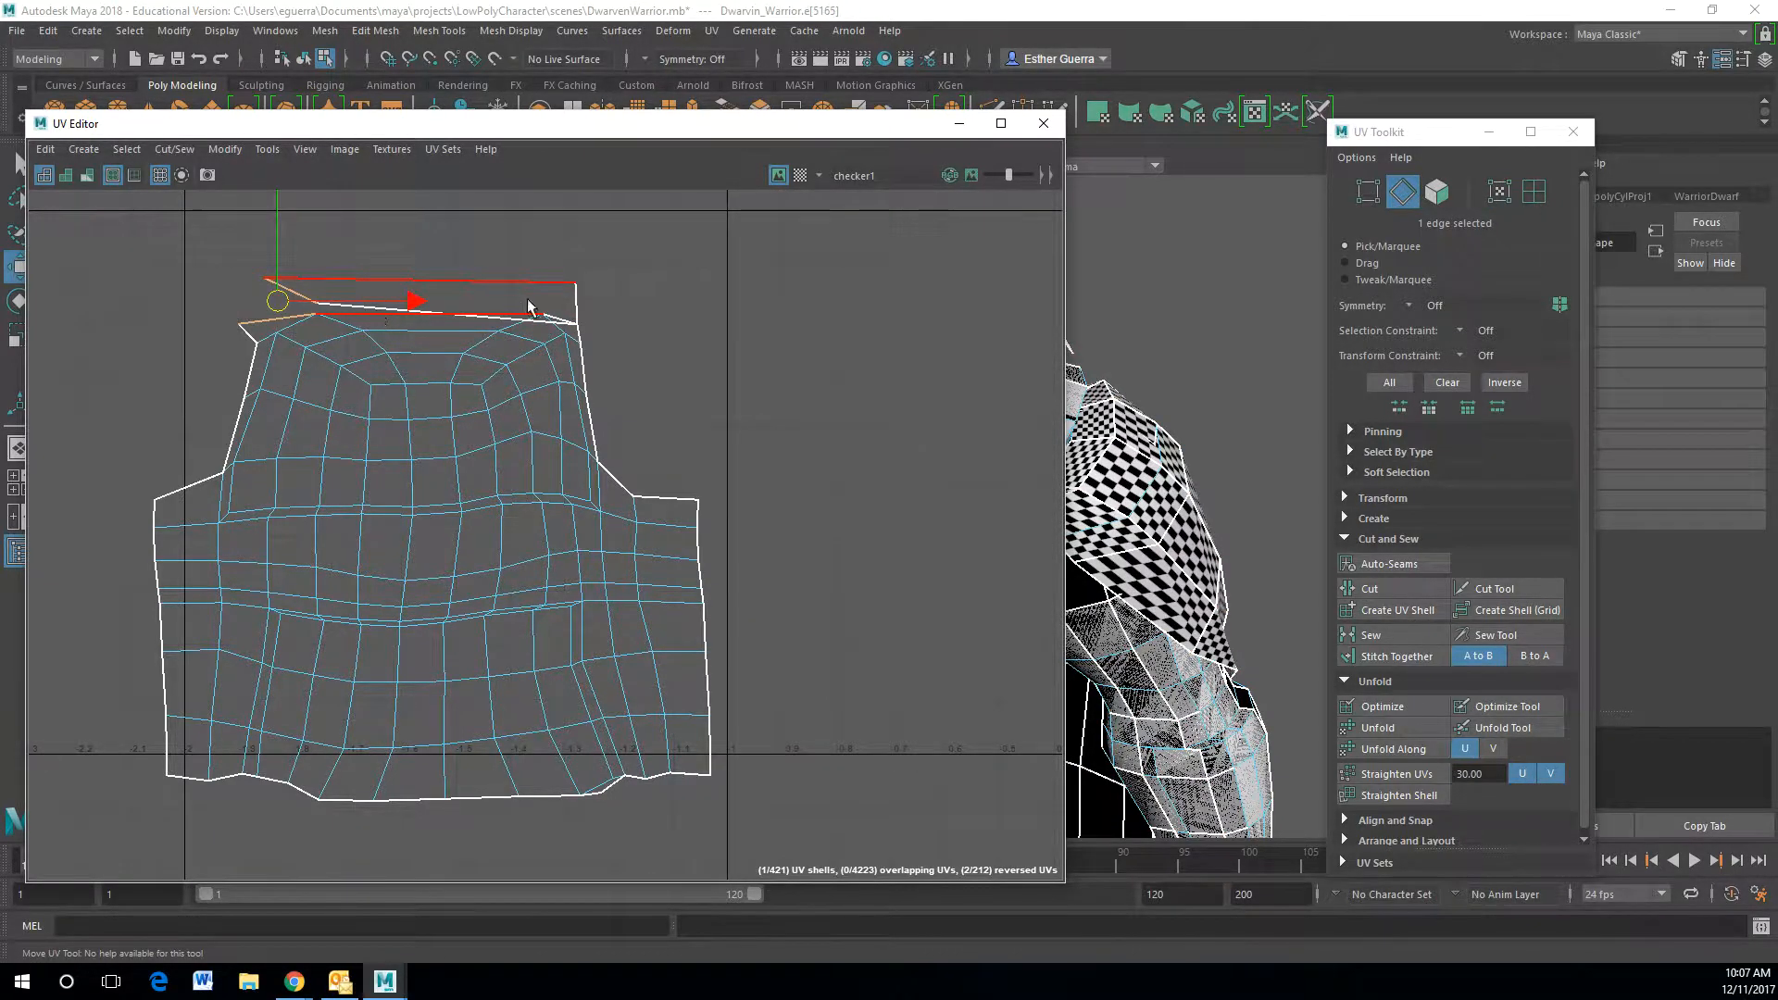
- Rearrange the quad's right and left UVs into an uncrossed shape with its lower edge directly above the shell's top edge
right_drag(575, 294, 543, 309)
click(574, 284)
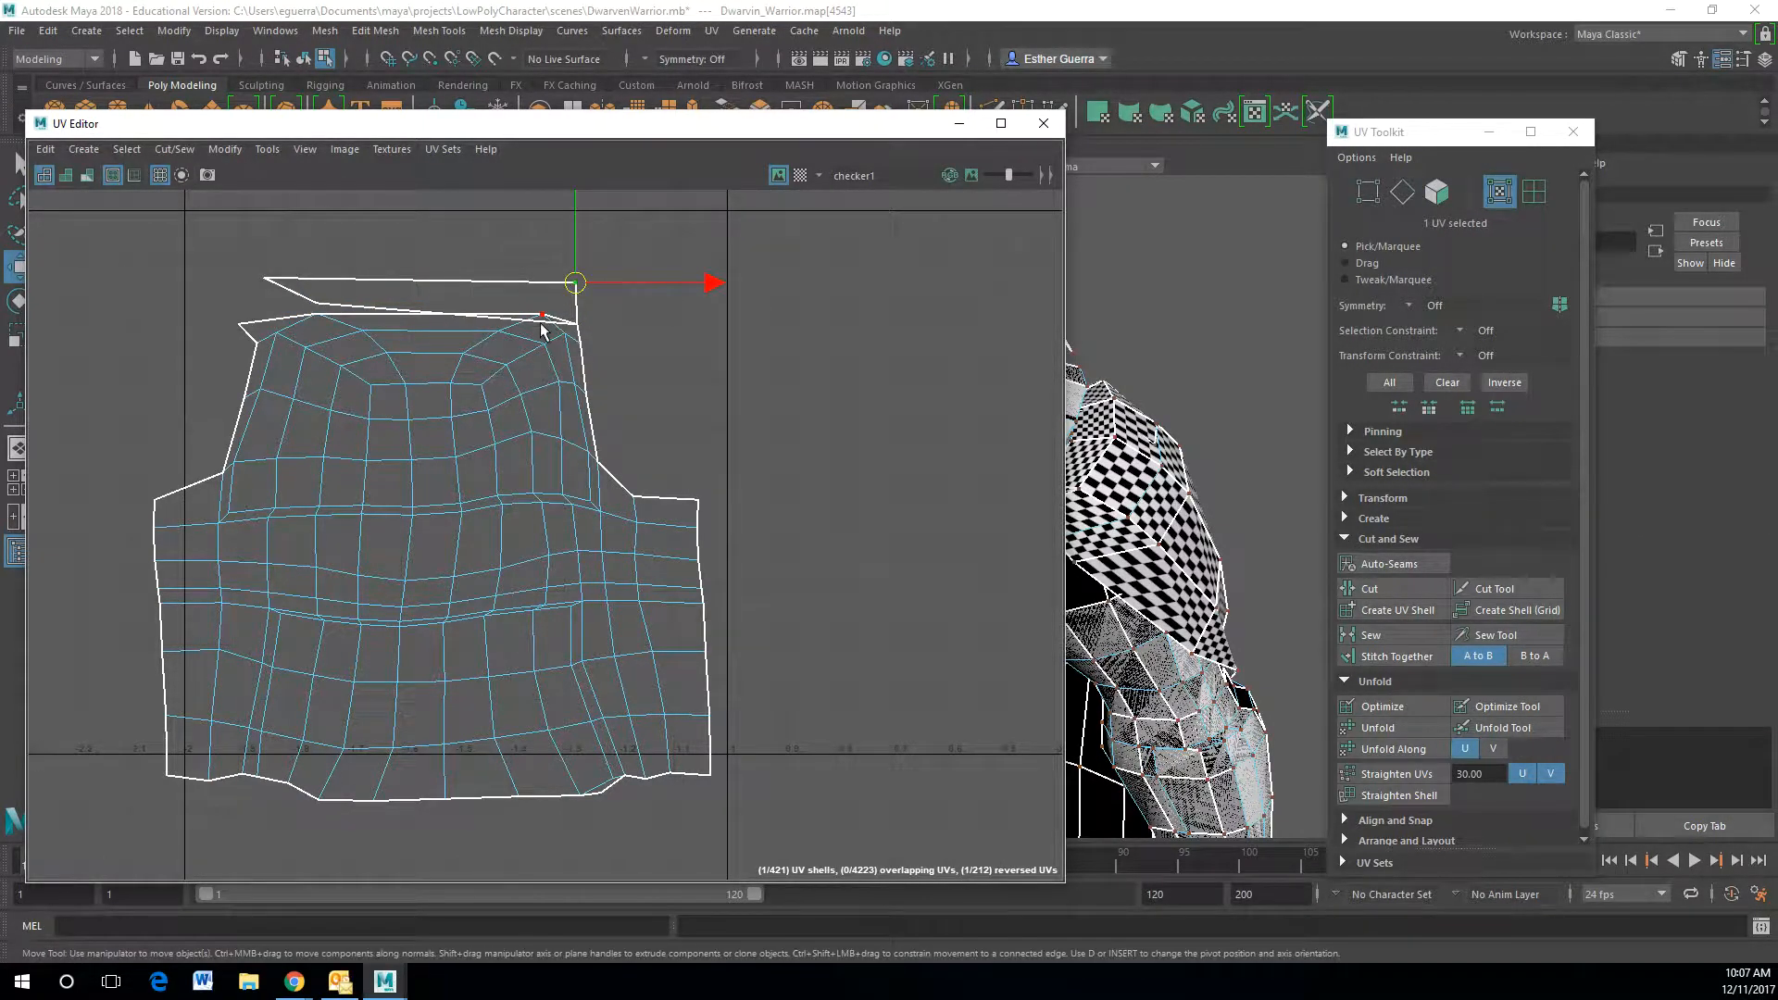
click(572, 325)
drag(573, 324, 592, 276)
double_click(575, 283)
click(576, 285)
drag(576, 285, 524, 299)
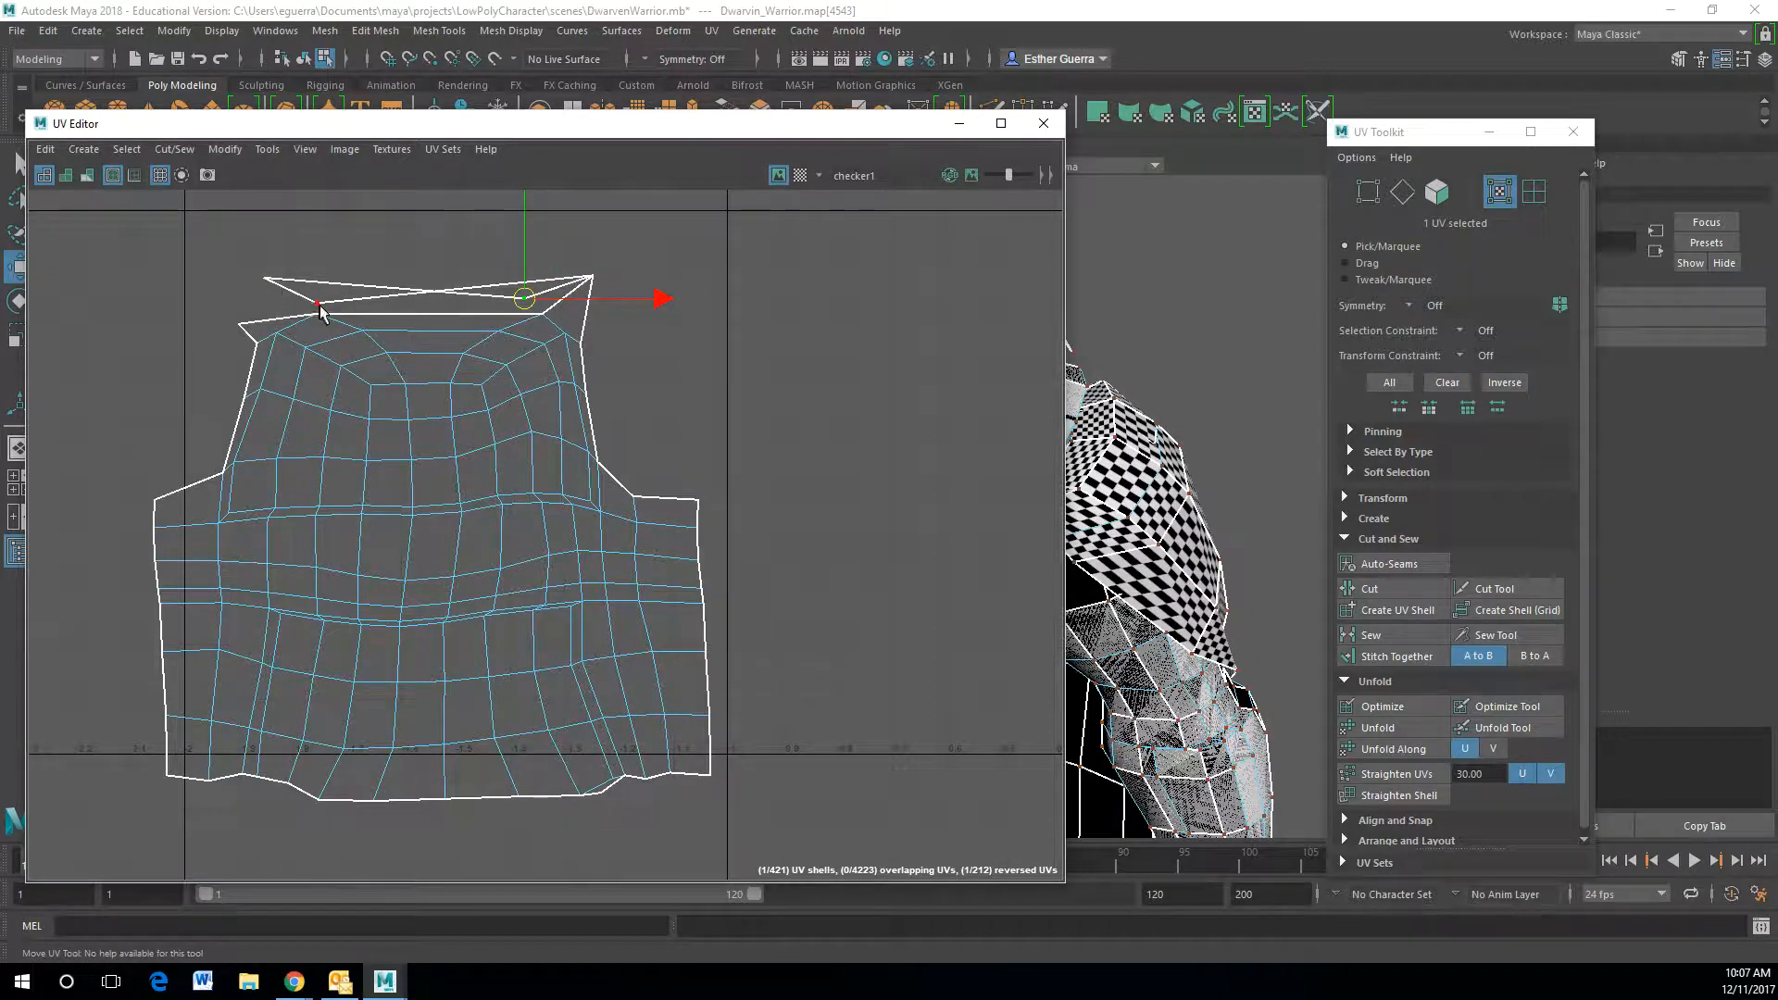
click(313, 301)
mouse_move(313, 301)
mouse_down()
mouse_move(273, 257)
mouse_move(309, 295)
mouse_up()
- Sew the quad's lower edge to the matching top edge of the arm shell
right_drag(309, 295, 313, 259)
click(365, 307)
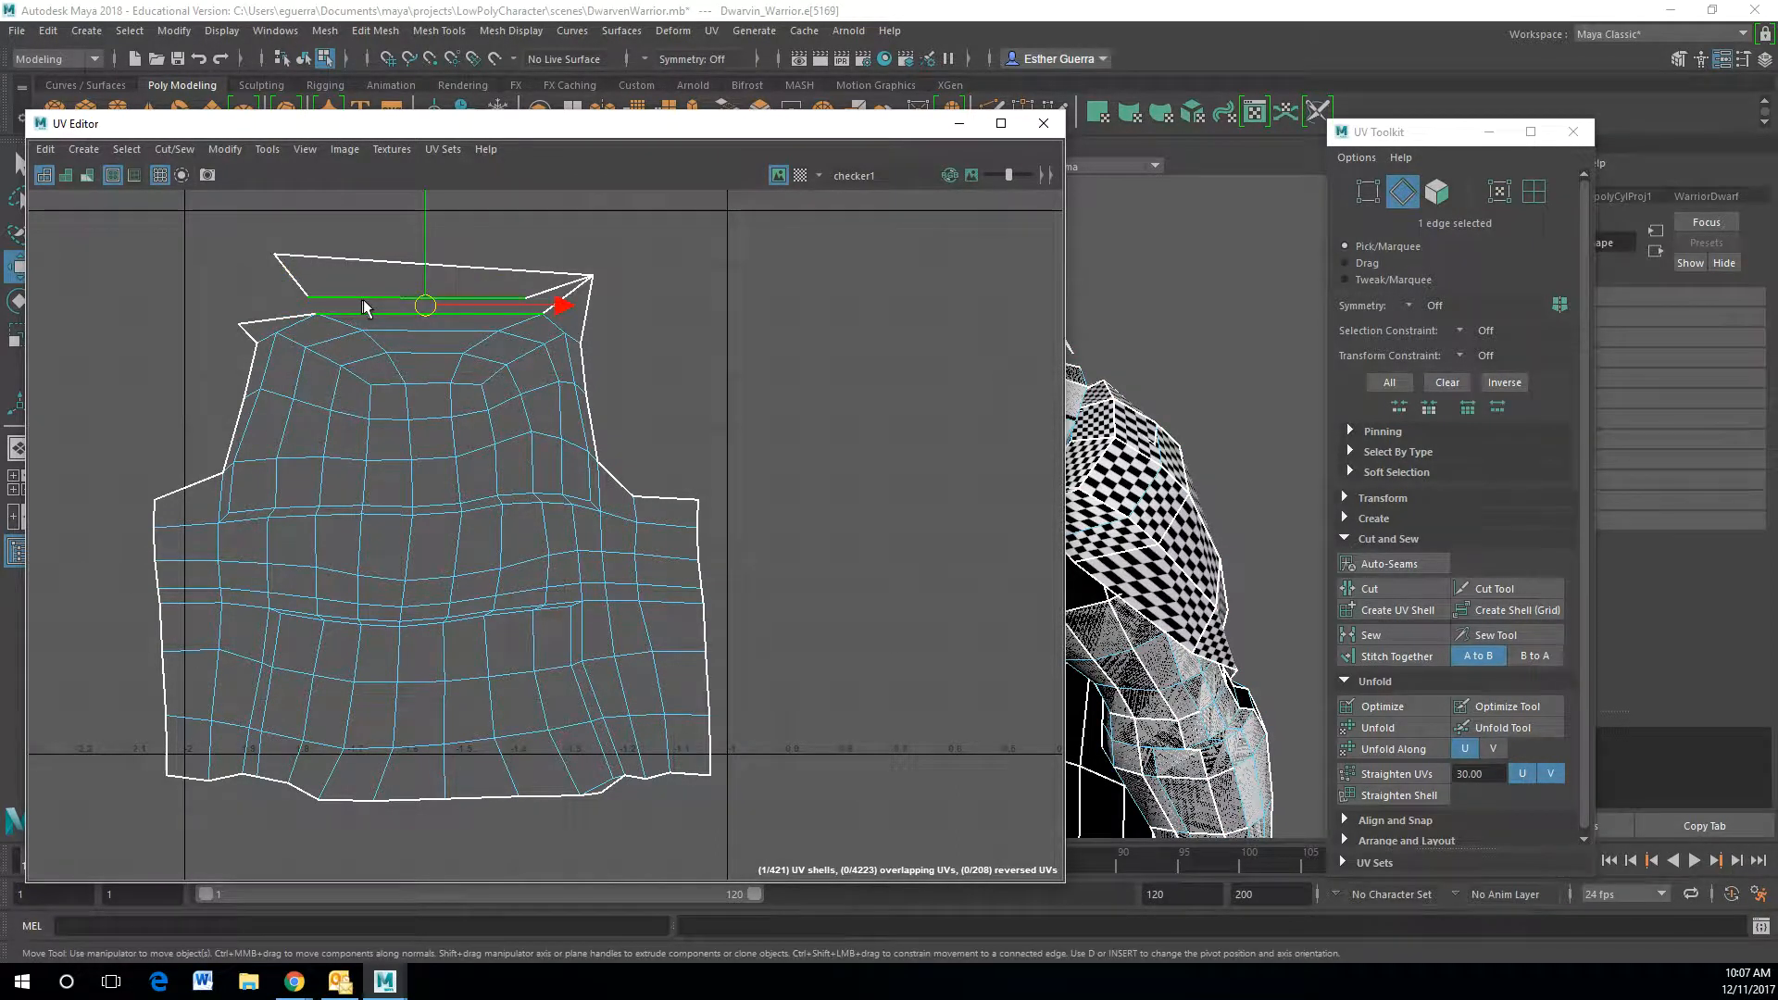
click(230, 152)
mouse_move(155, 152)
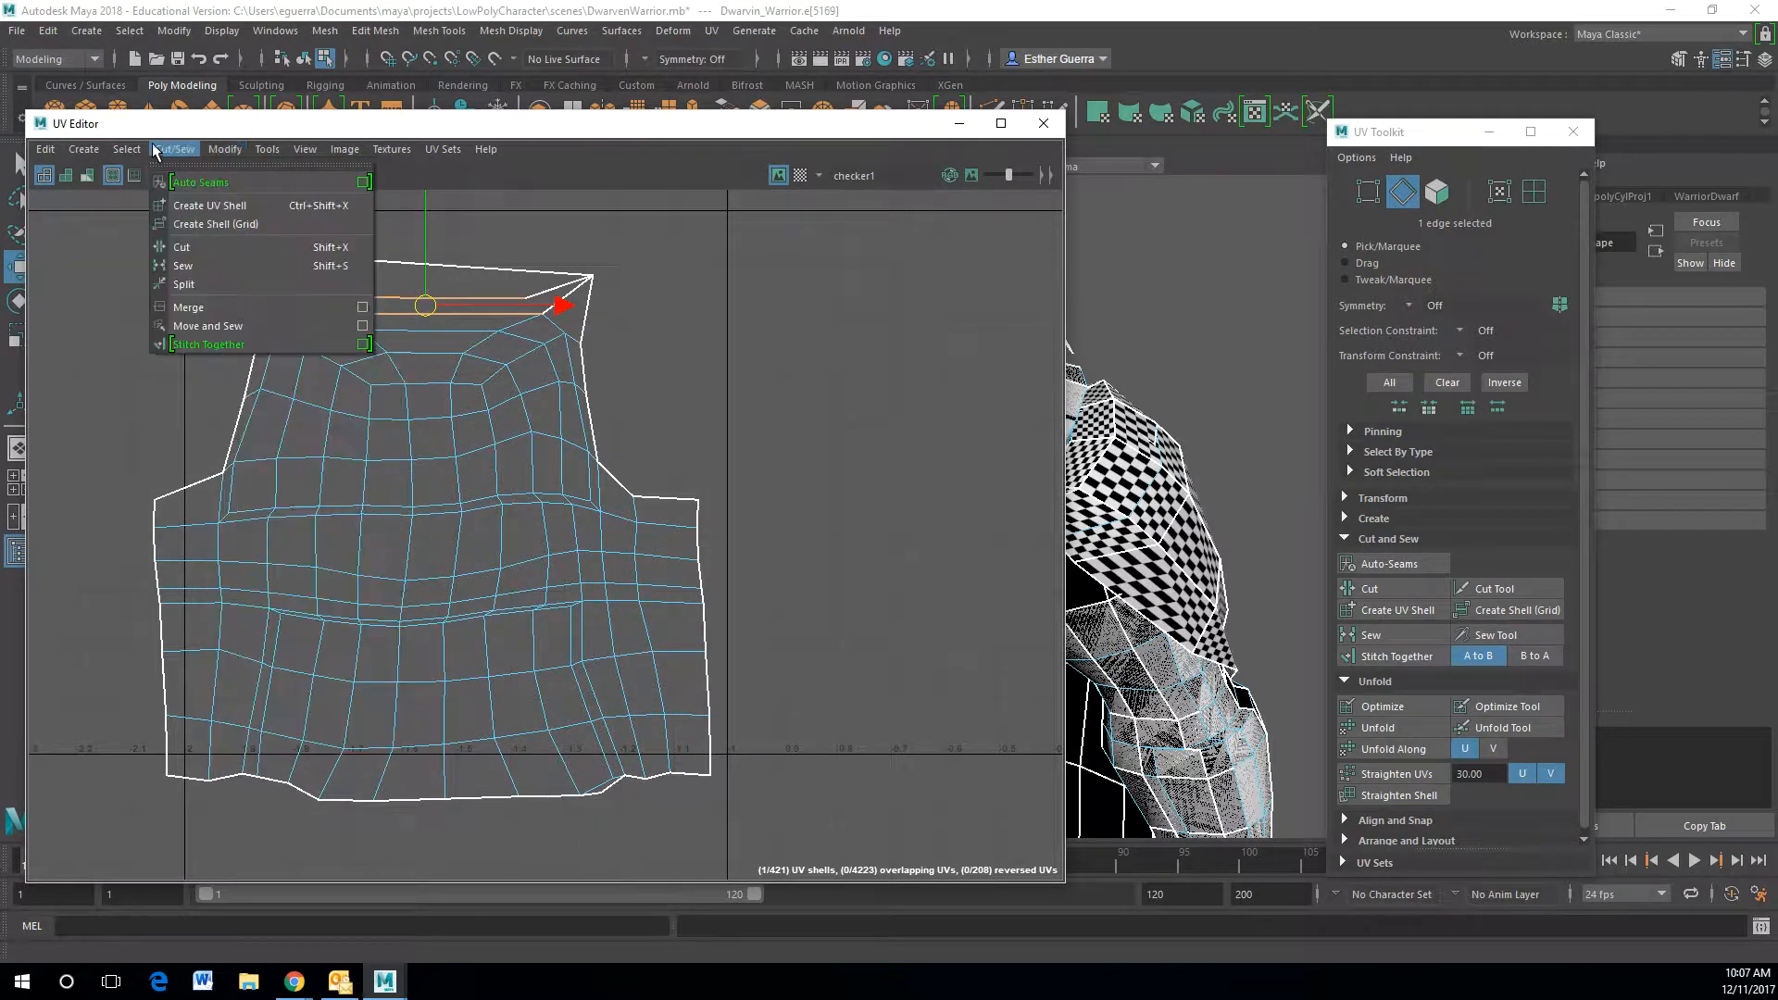
click(214, 267)
- Sew the quad's short left edge to the matching edge at the arm shell's upper-left corner
click(274, 291)
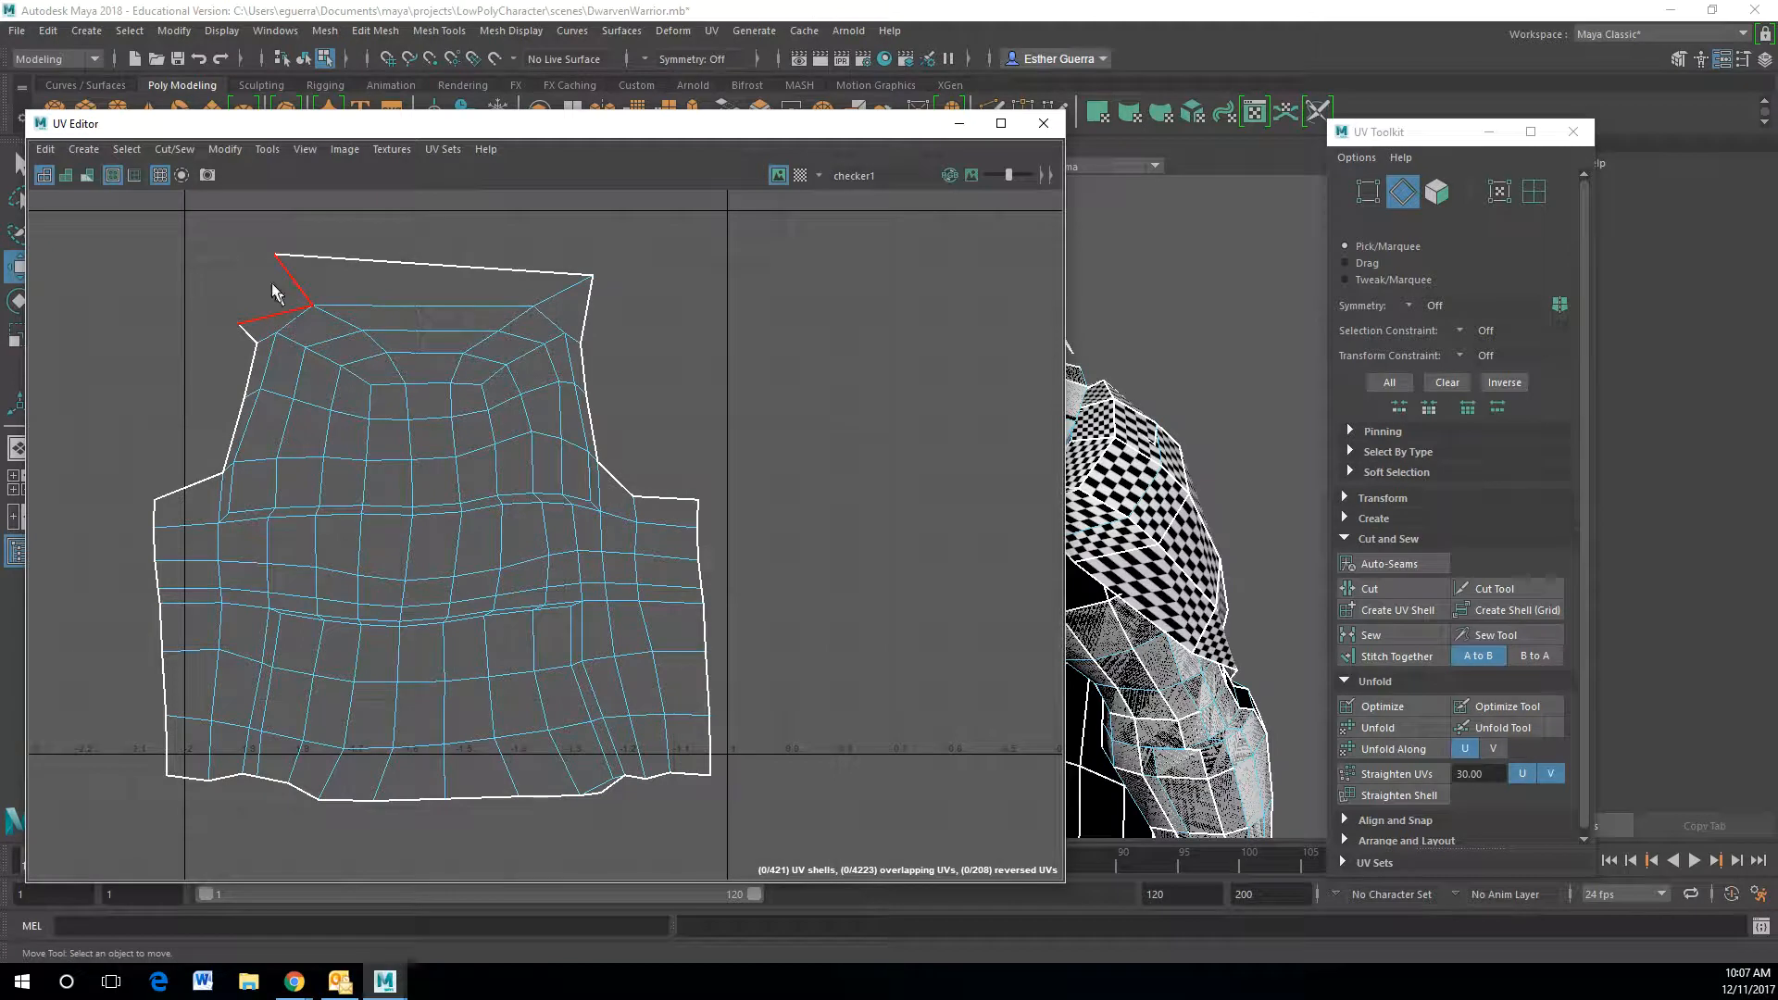
click(287, 274)
click(225, 149)
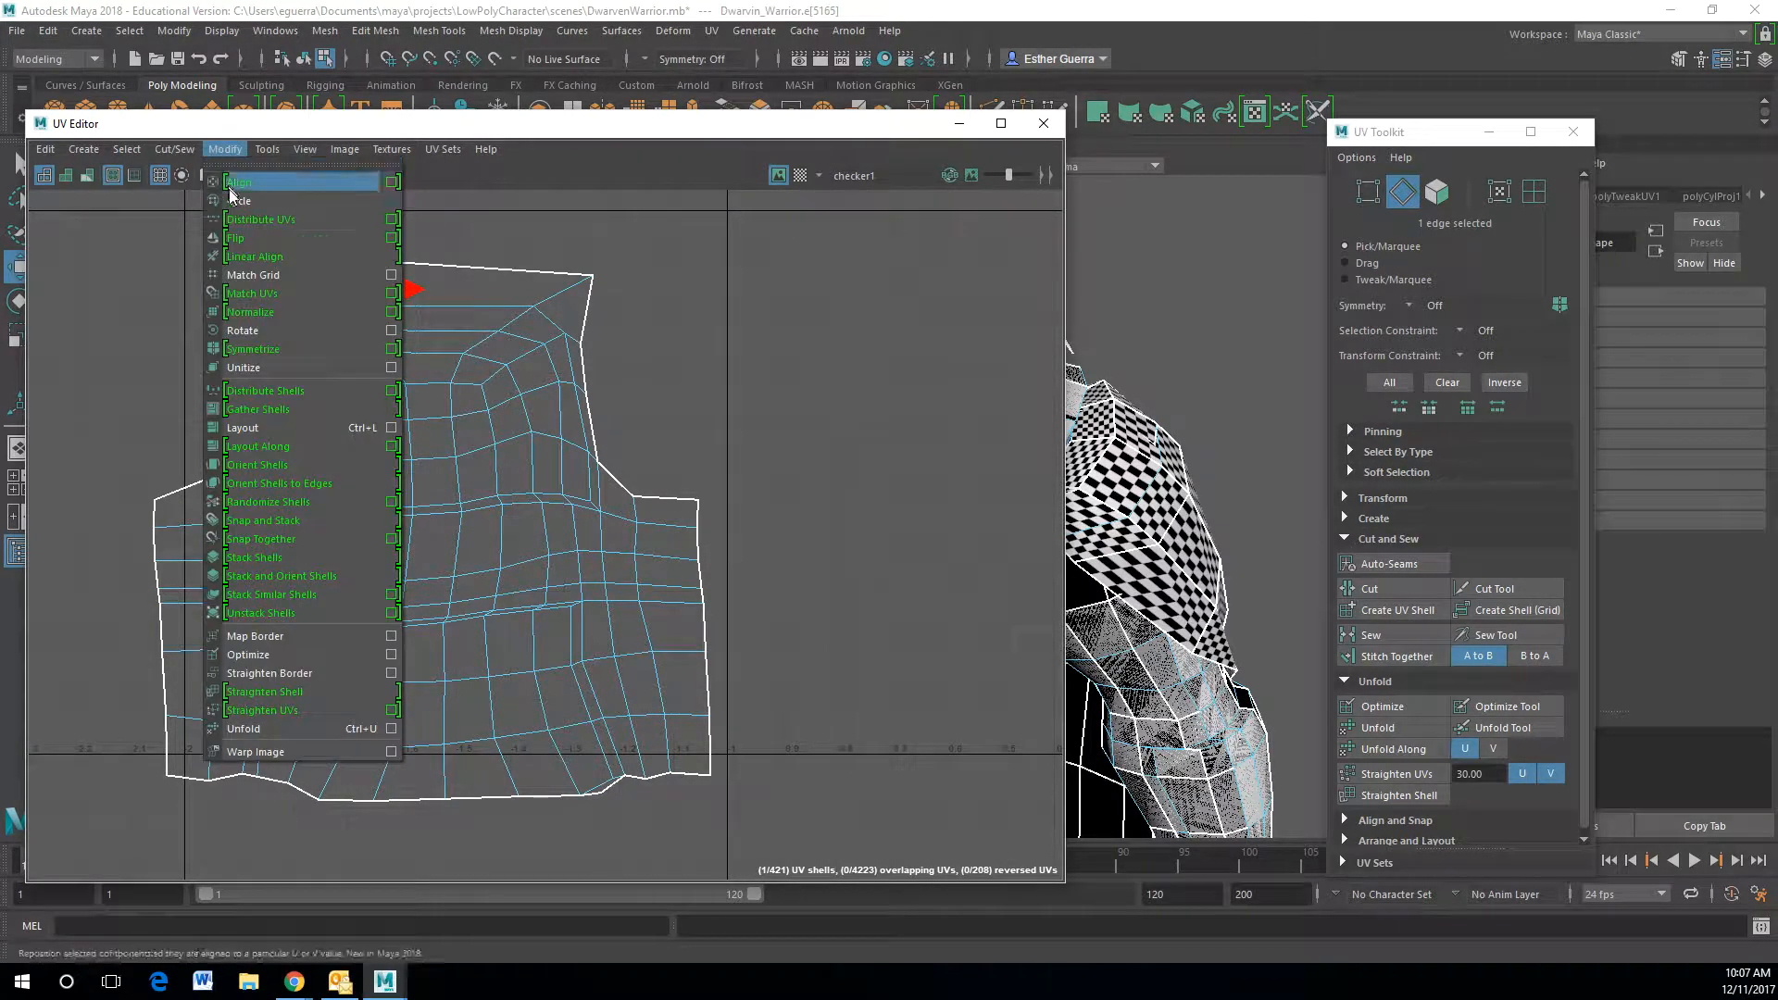
click(174, 149)
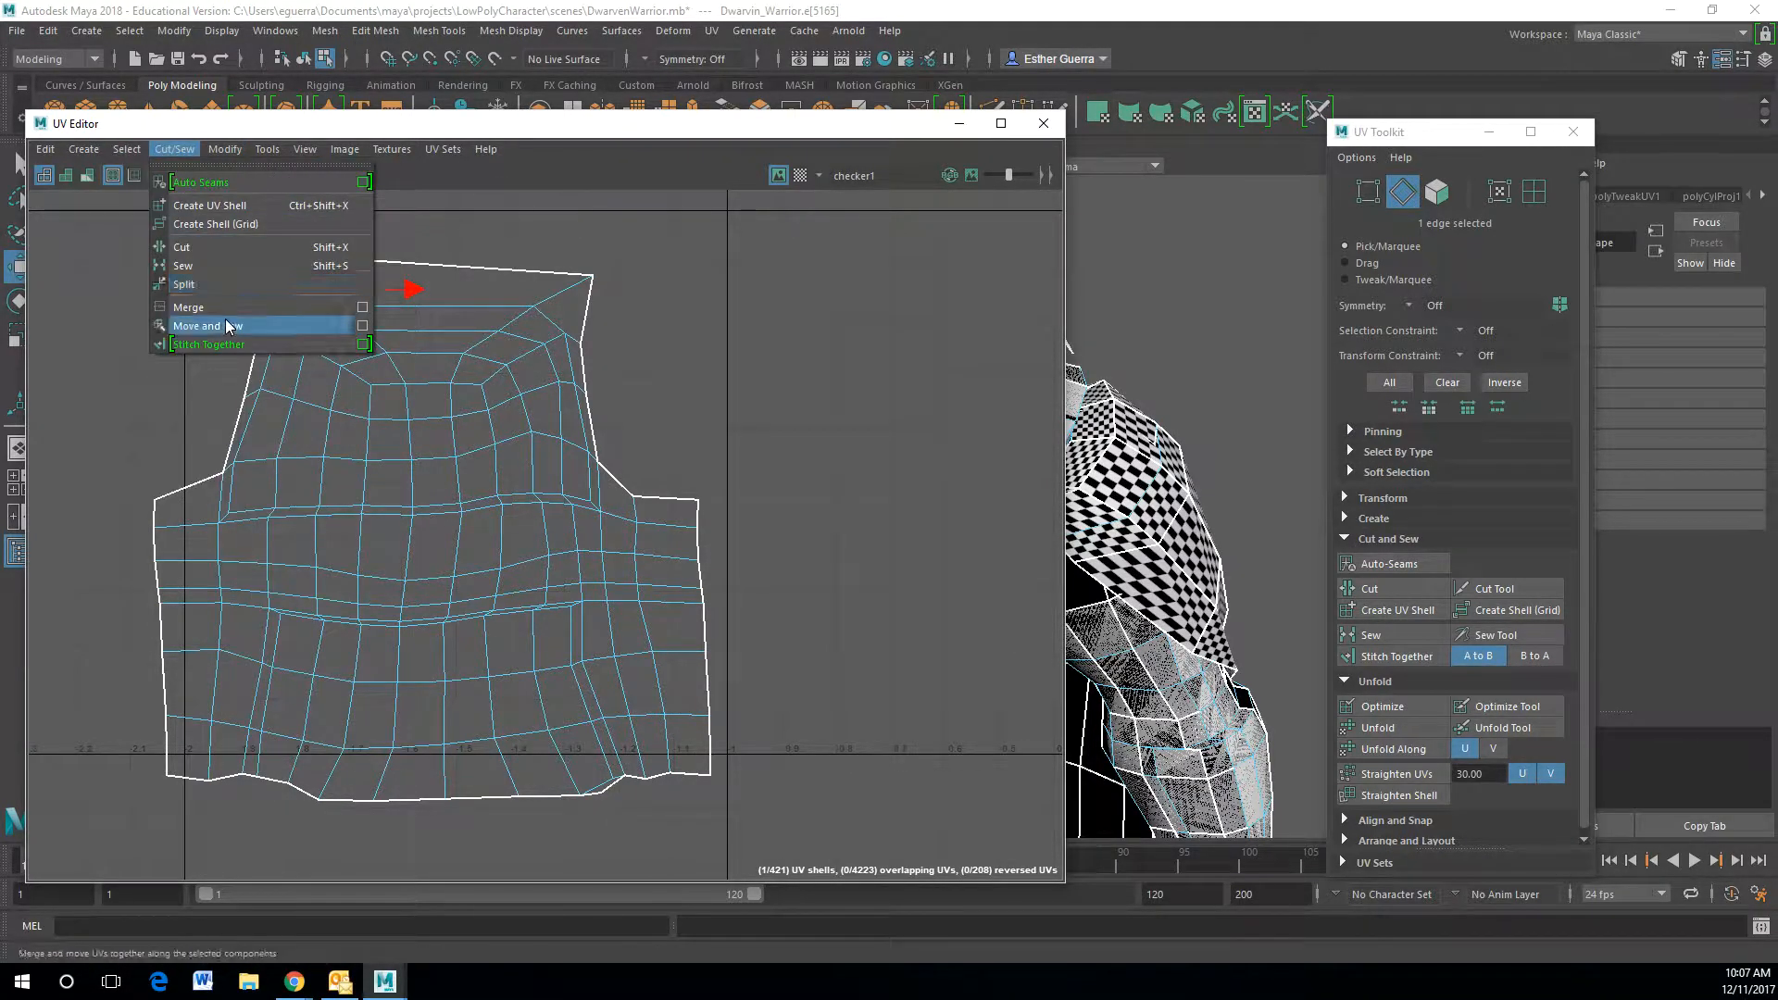
click(252, 267)
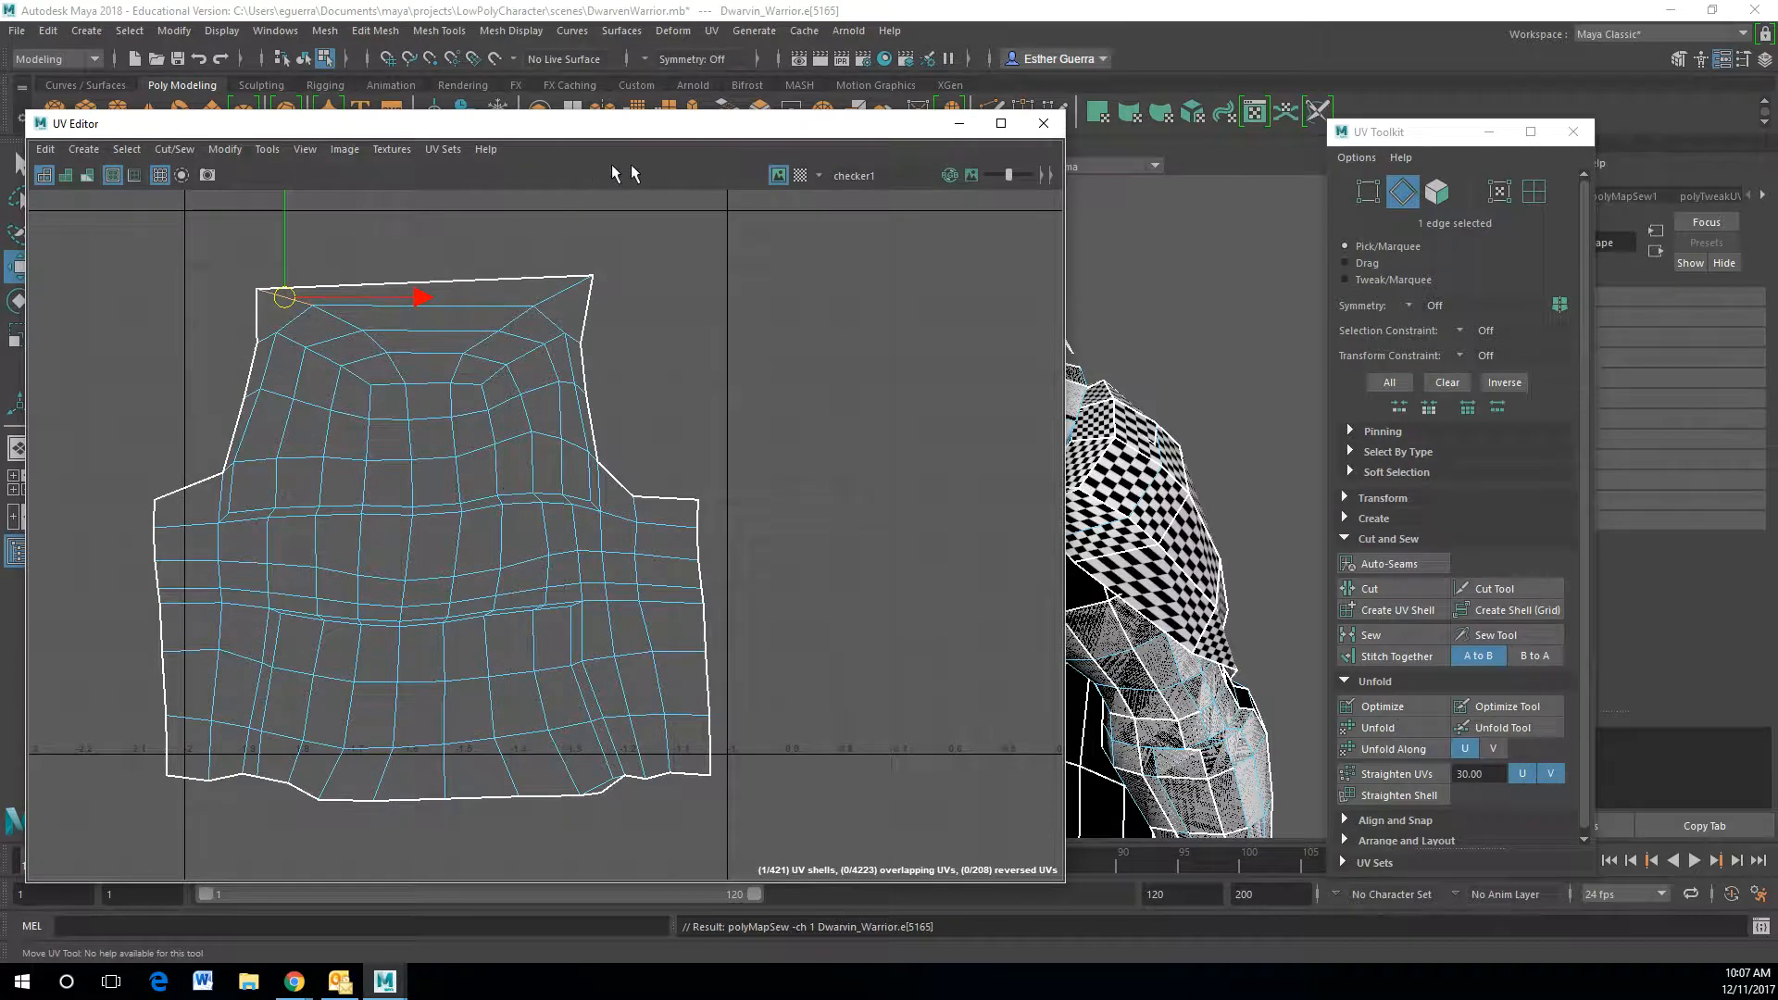
- Inspect the checker pattern on the arm and shoulder in the viewport, then return to the UV Editor
click(1043, 123)
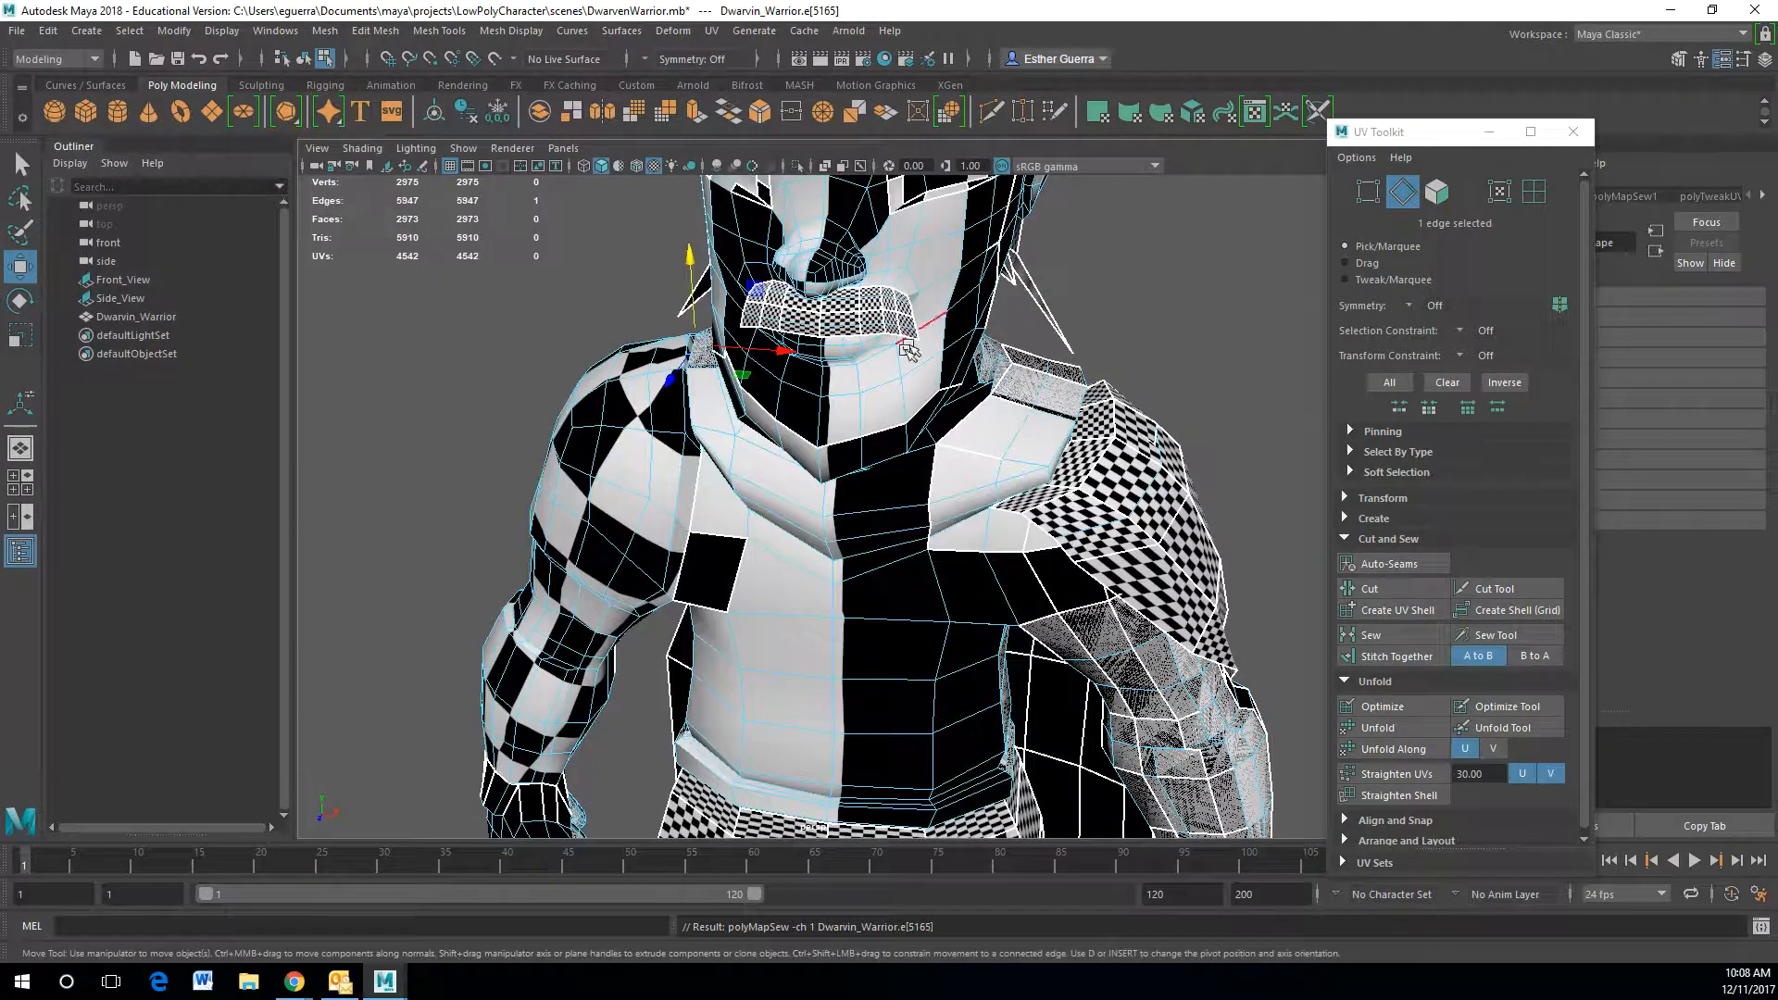
scroll(908, 350, down, 5)
alt+drag(745, 447, 982, 514)
scroll(949, 514, up, 5)
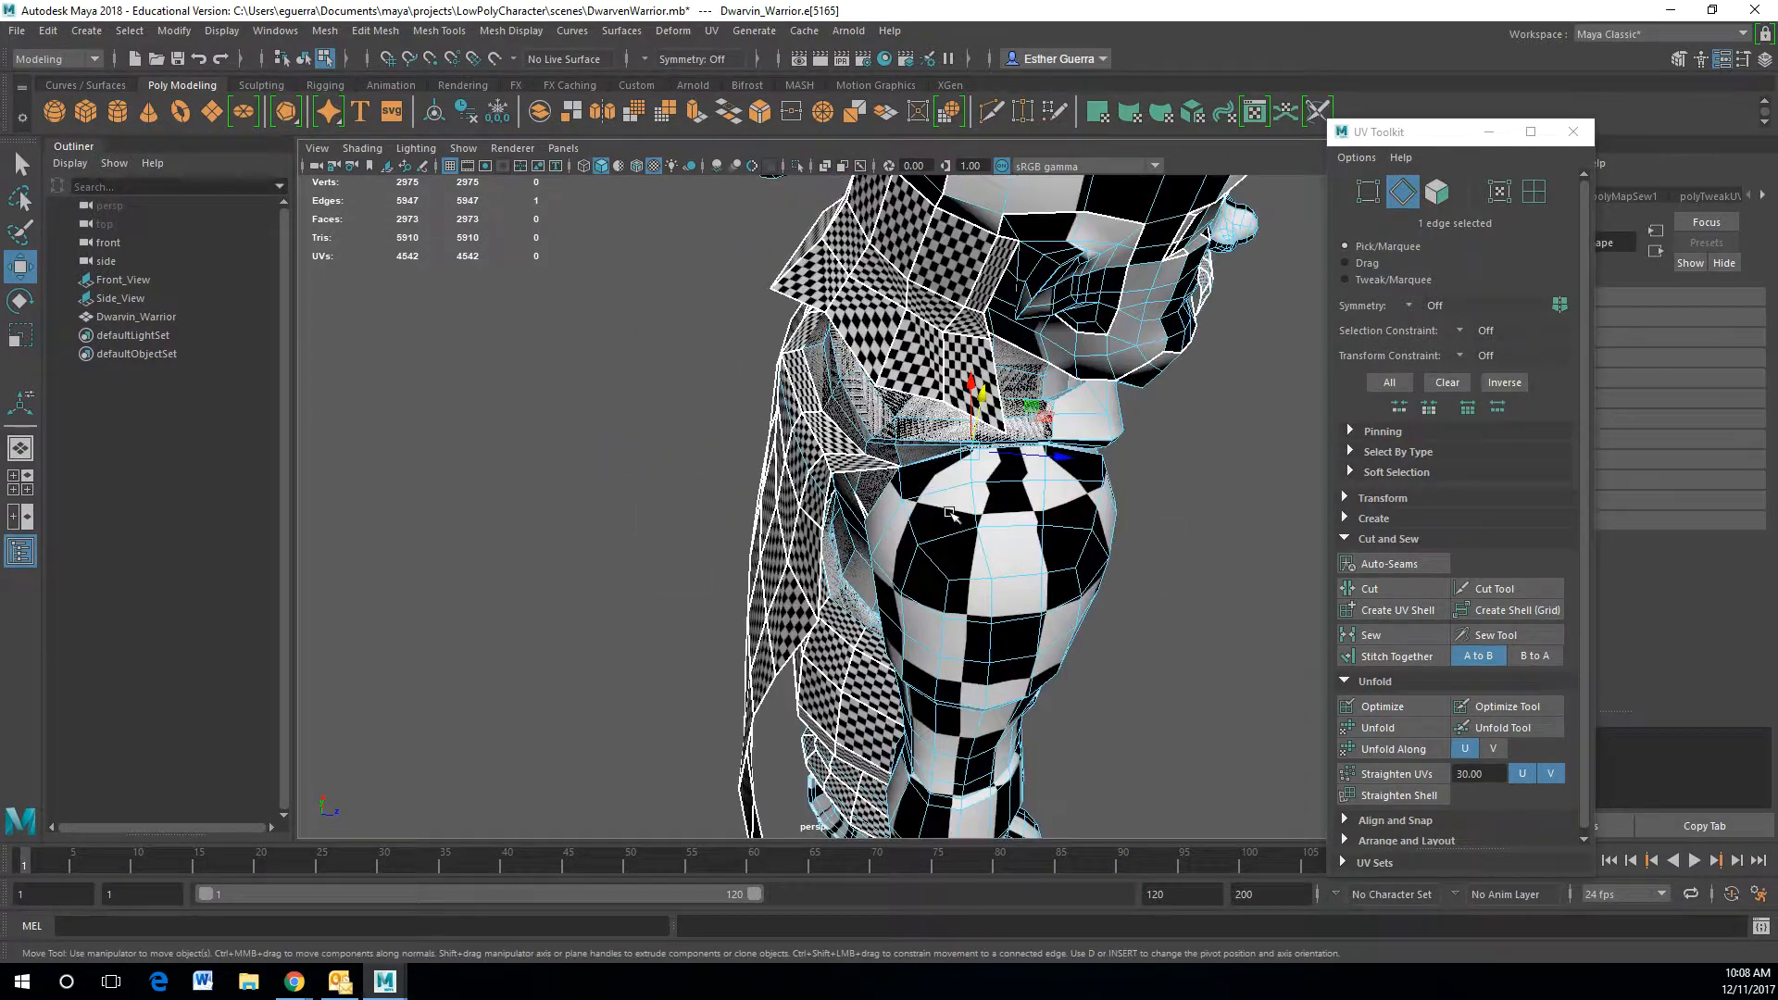
scroll(949, 514, up, 3)
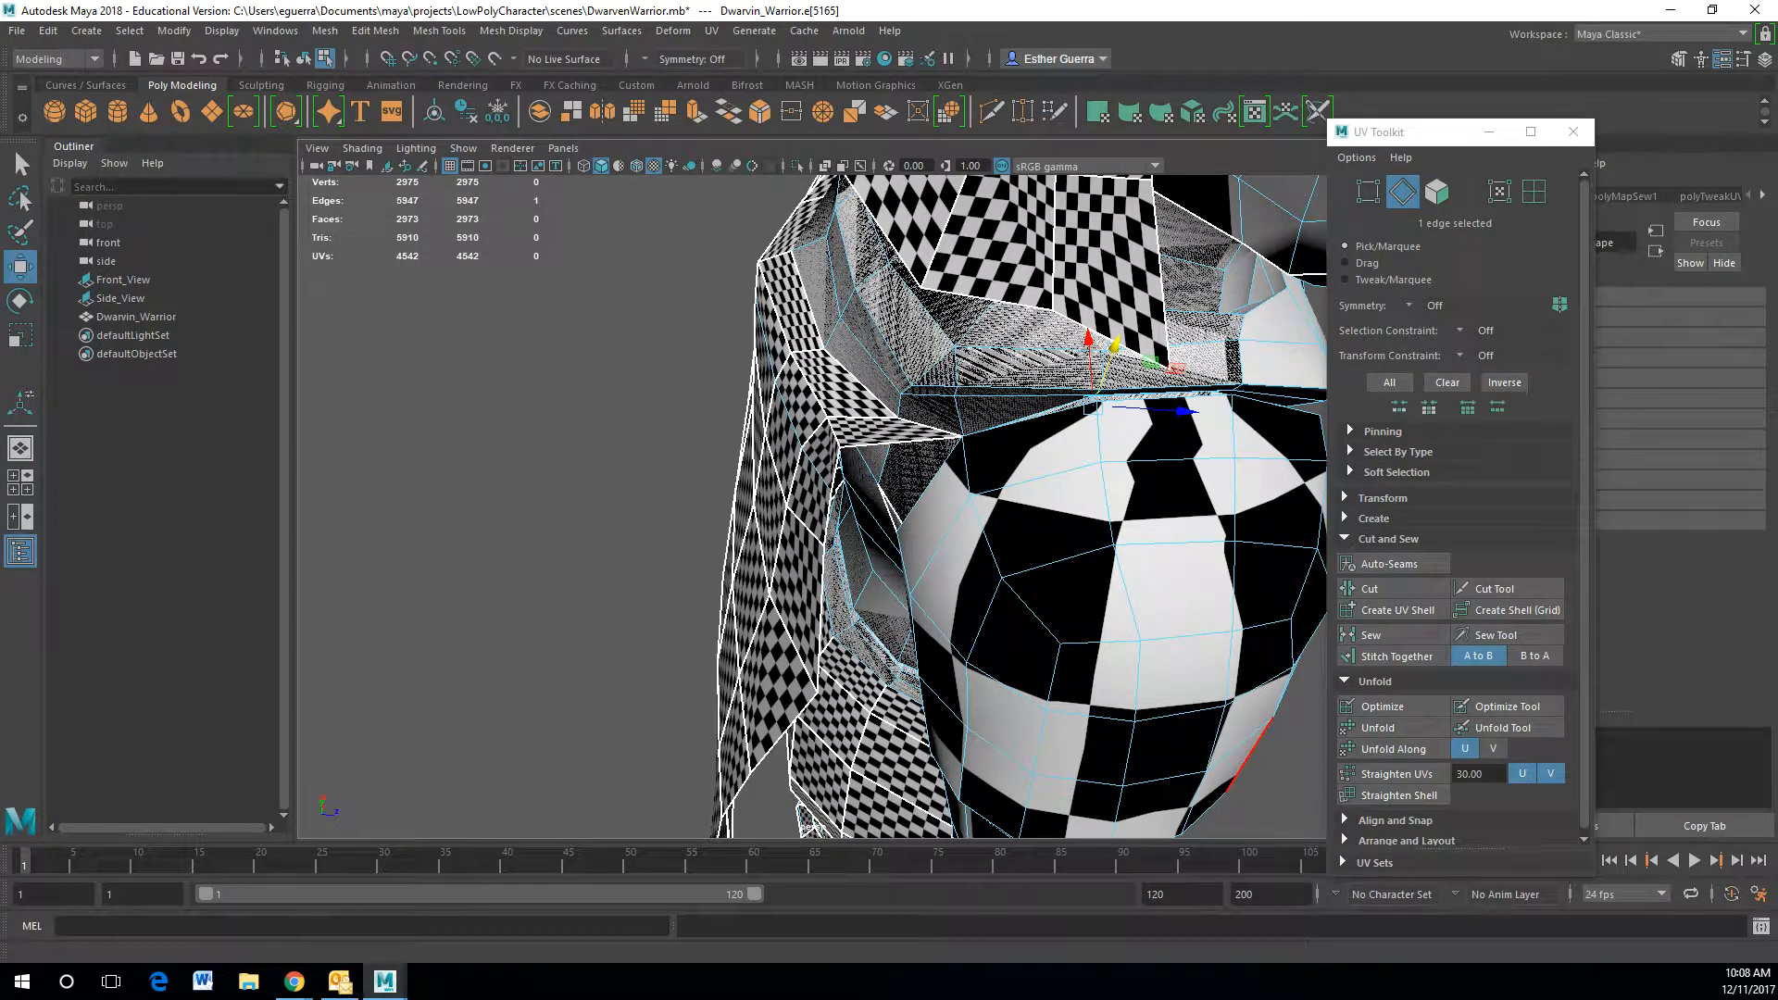
key(alt+Tab)
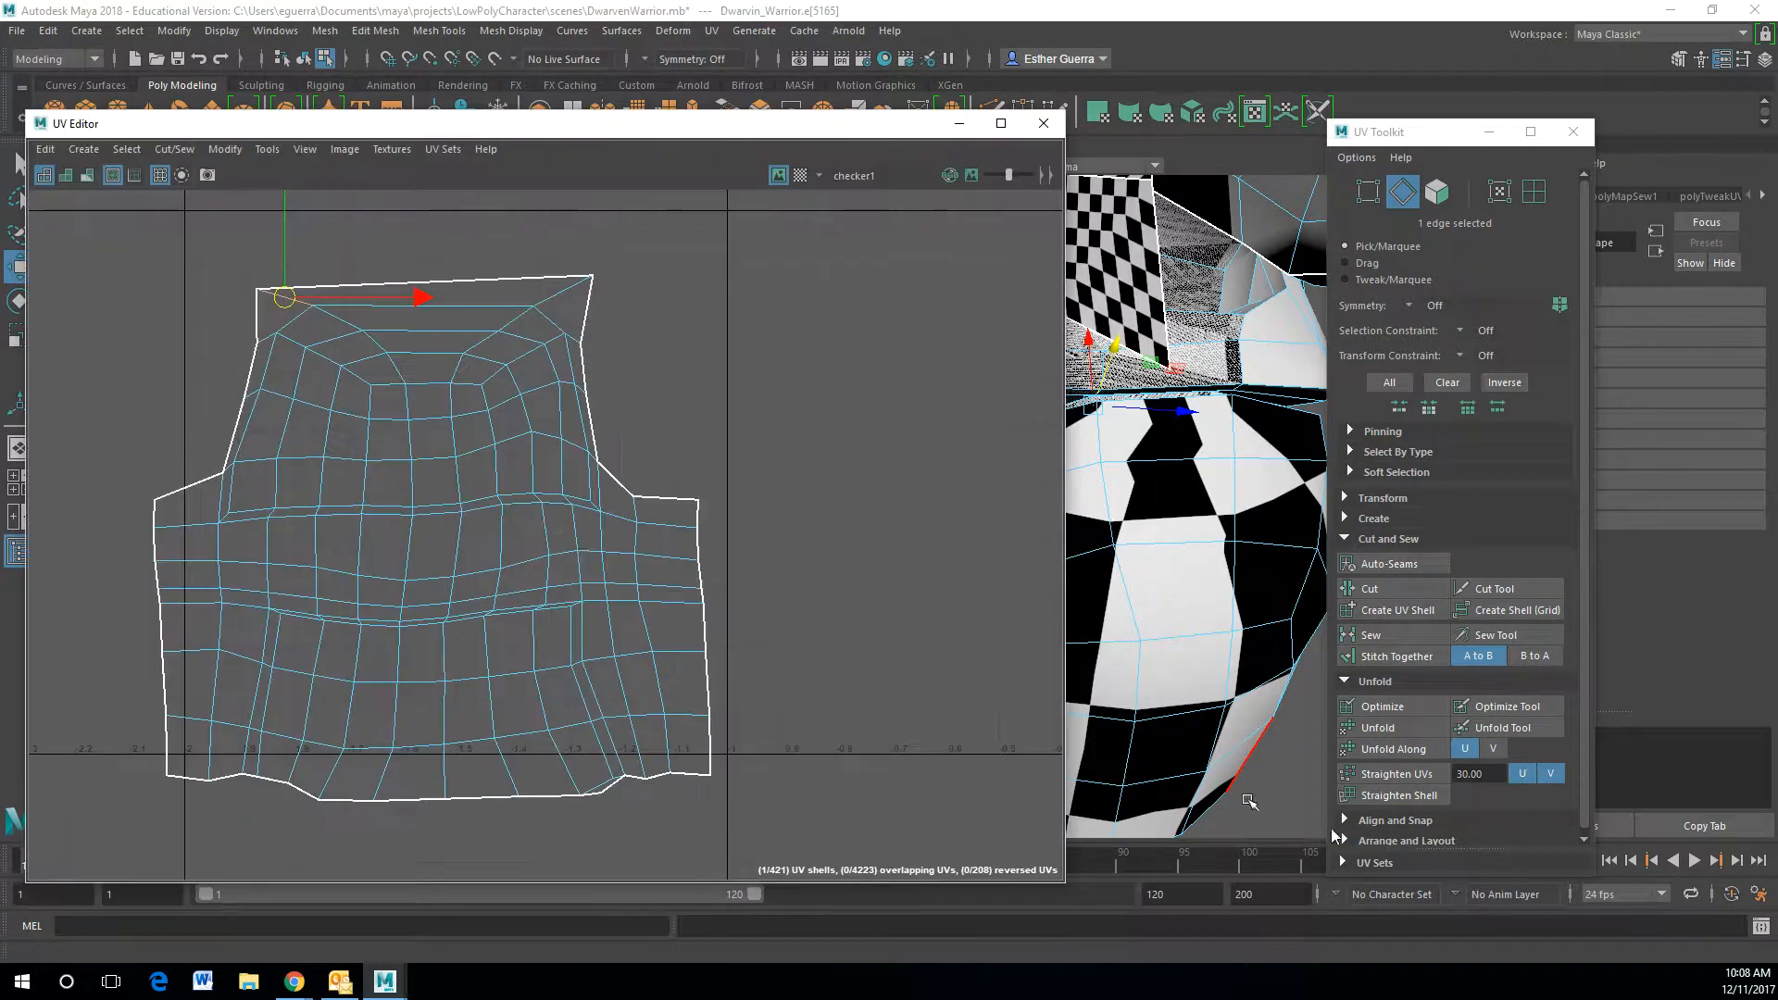
- Move the shell's upper-right corner UV up and inward, and shift the inner UV beneath it inward to match
right_drag(464, 269, 371, 243)
right_drag(543, 290, 593, 277)
click(592, 275)
drag(592, 280, 479, 243)
double_click(532, 306)
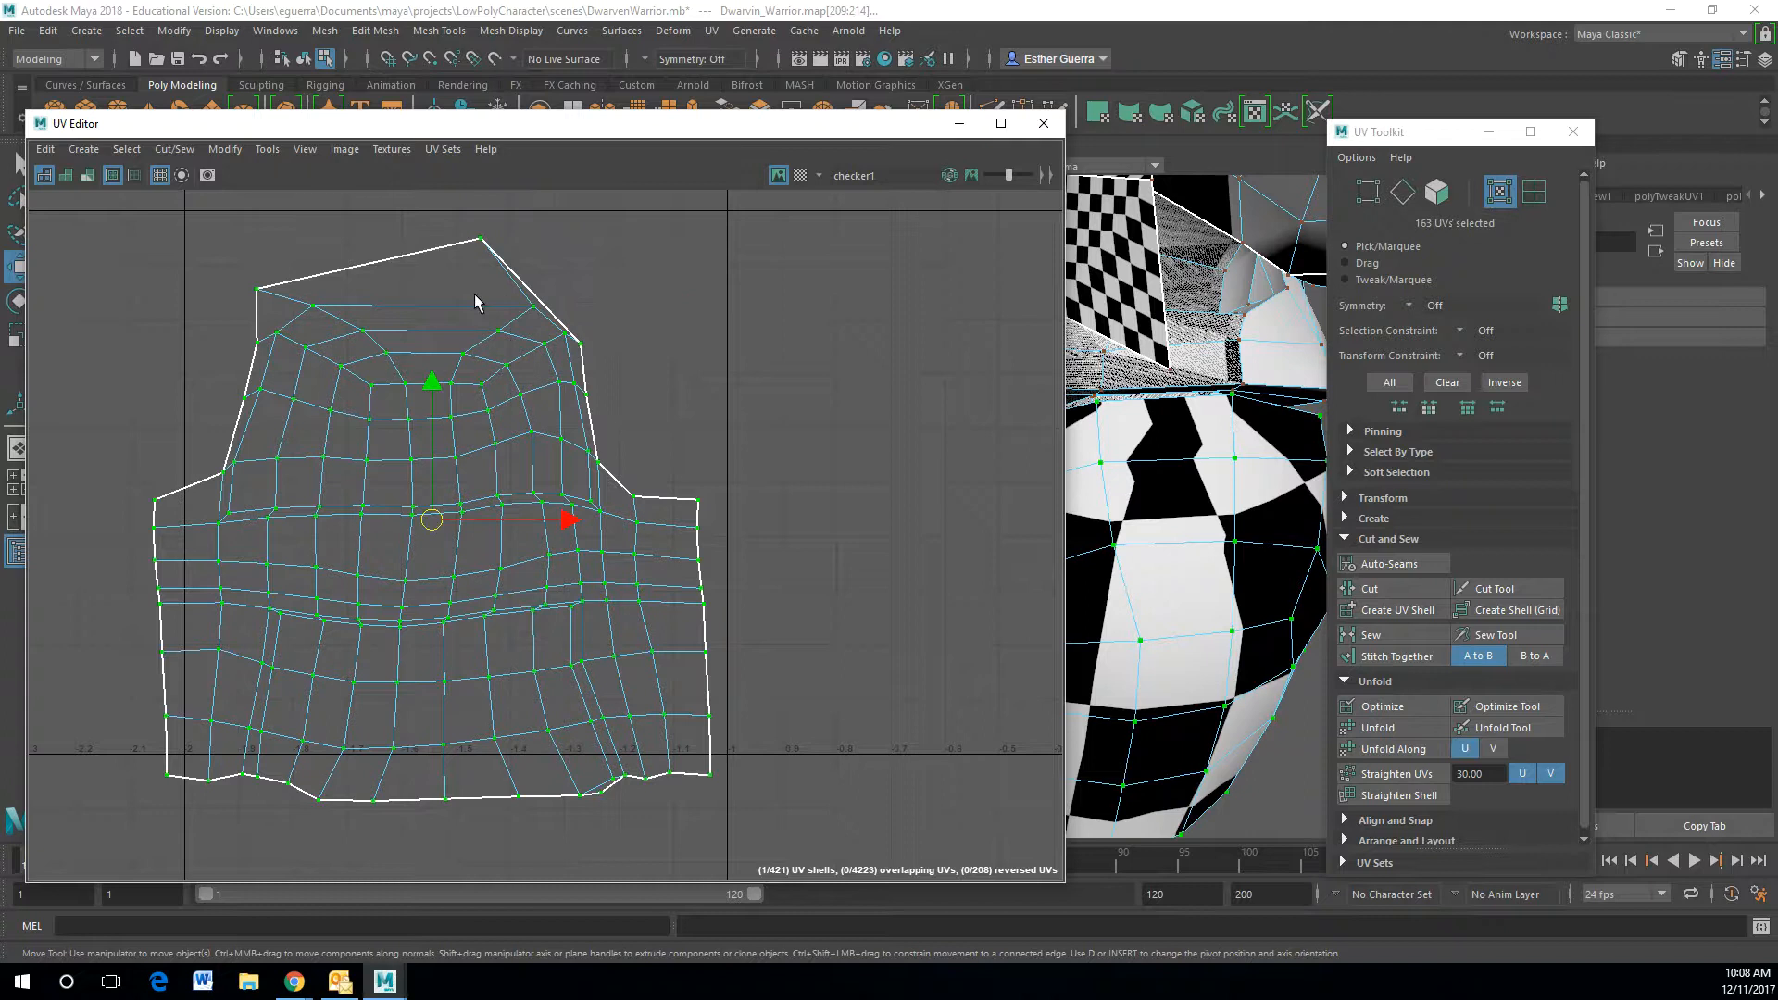
click(534, 305)
drag(534, 305, 461, 299)
- Select all UVs of the arm shell and try to relax its upper-left area with the Unfold Tool
double_click(315, 311)
double_click(315, 306)
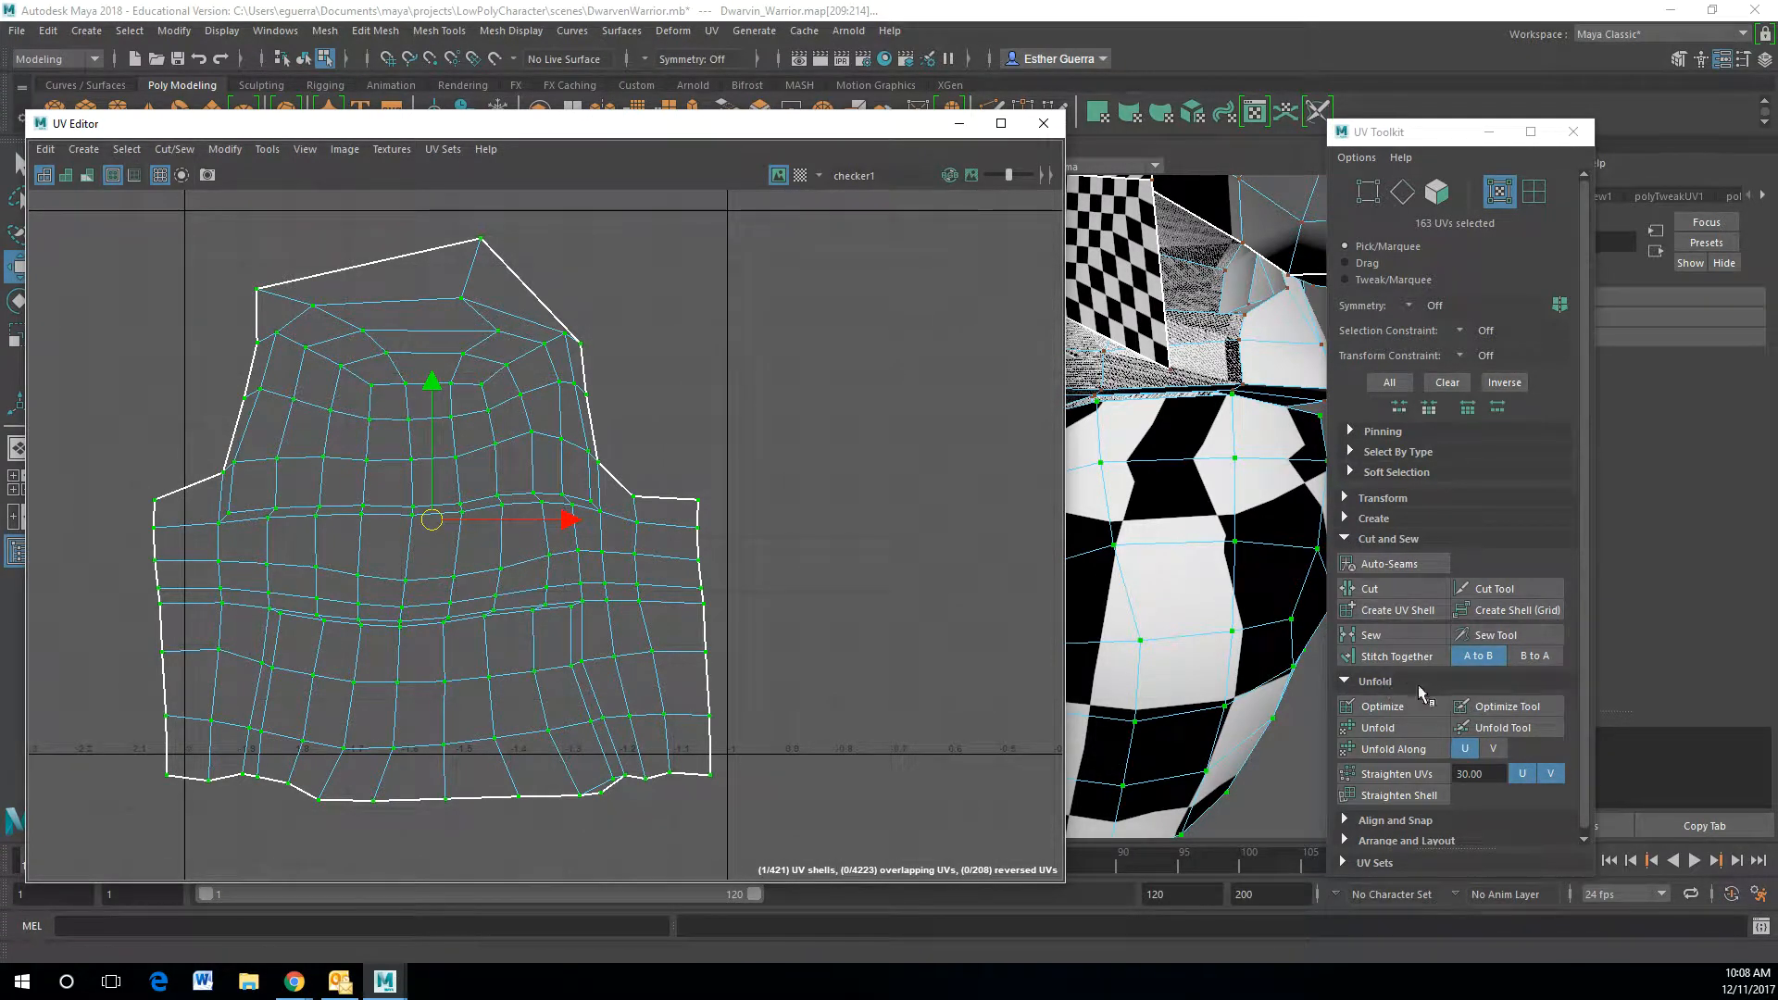
click(1518, 725)
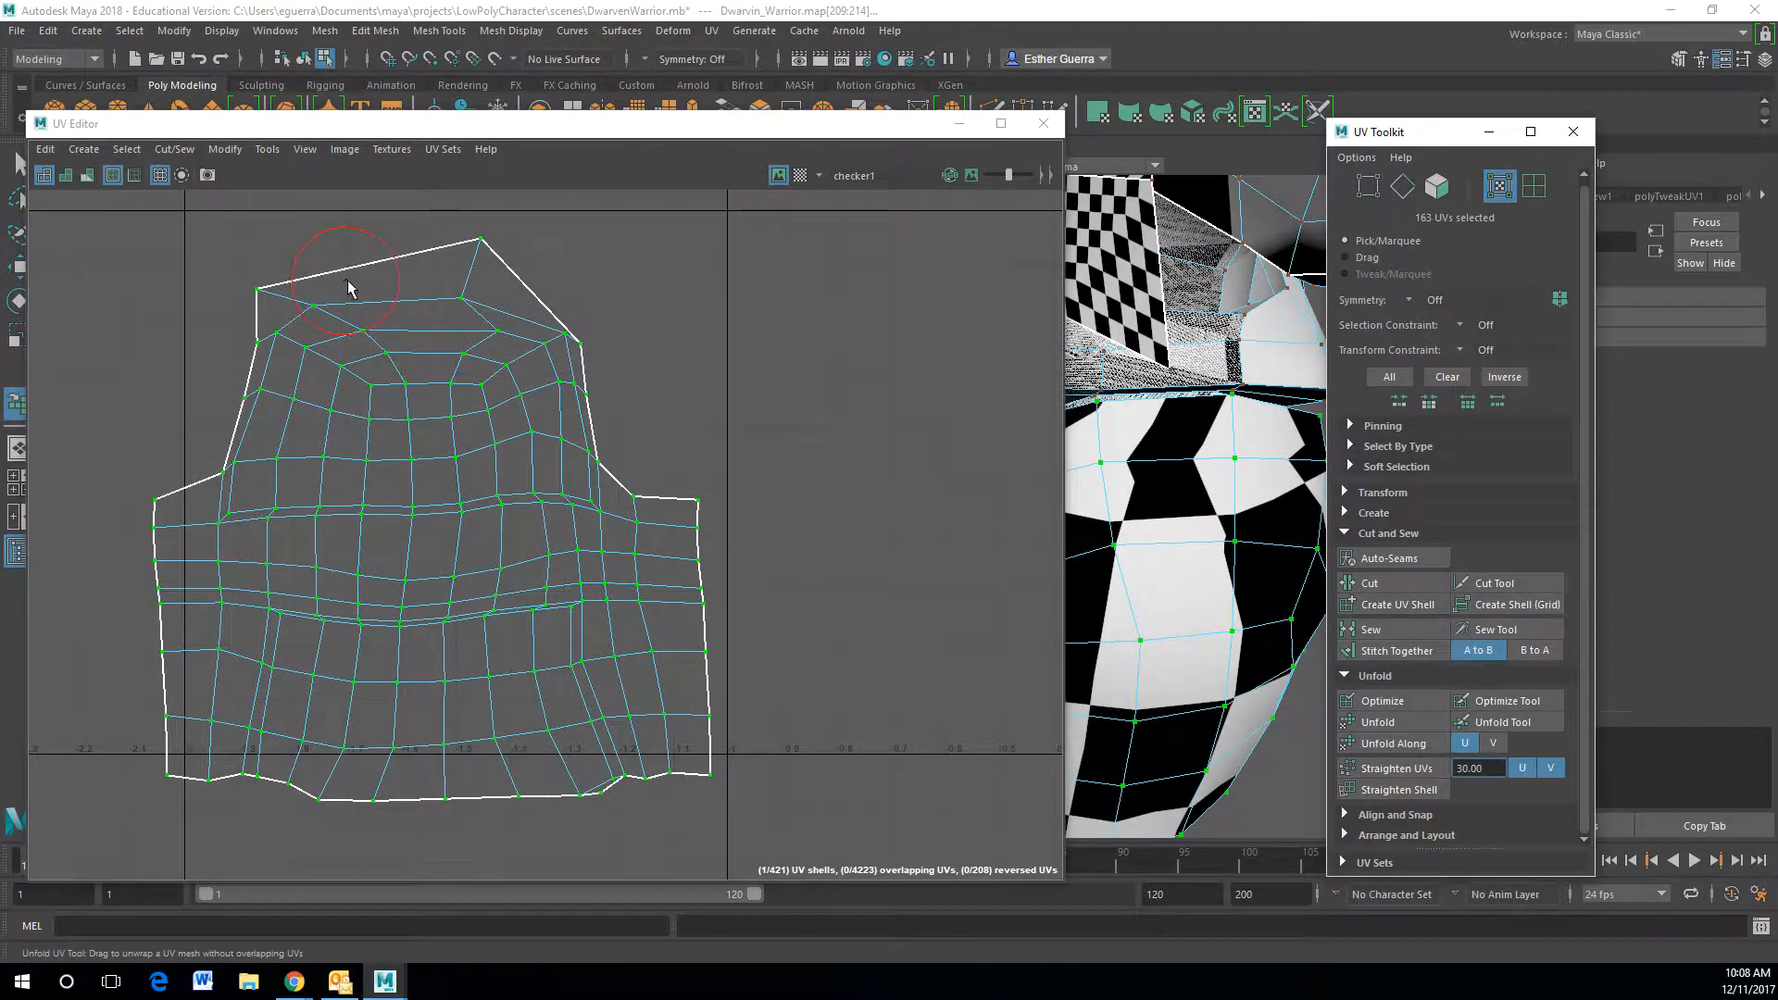
click(286, 274)
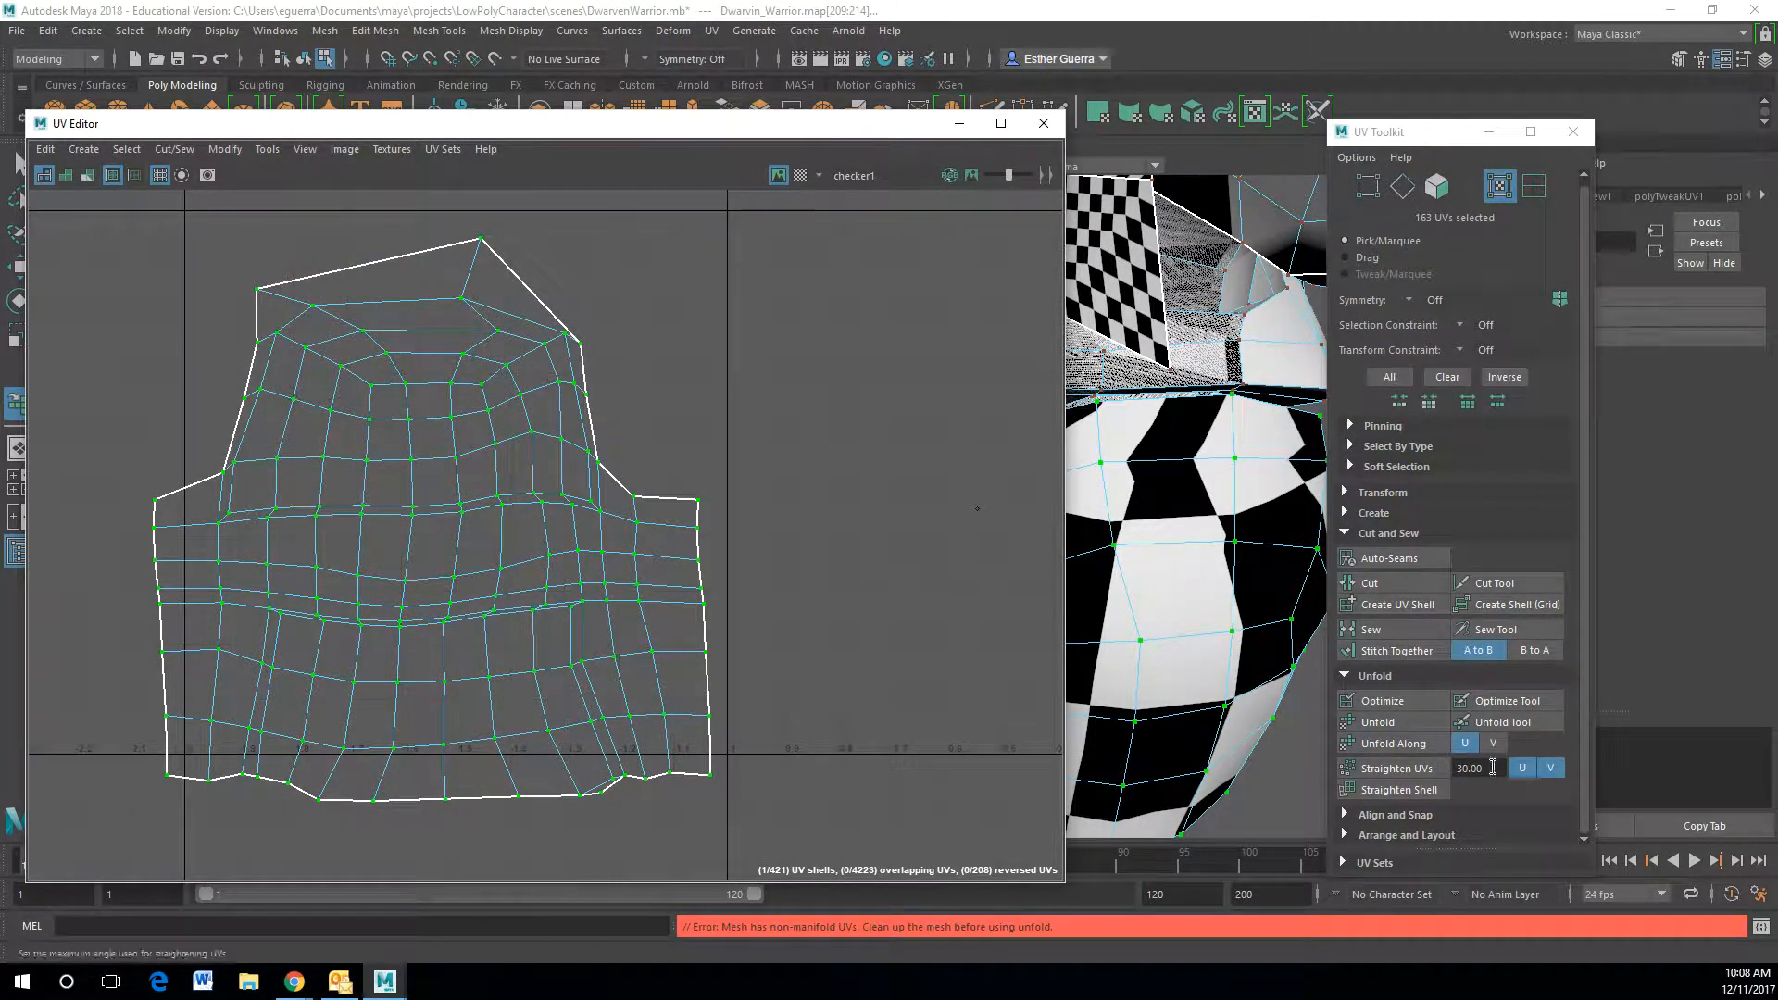
click(1376, 816)
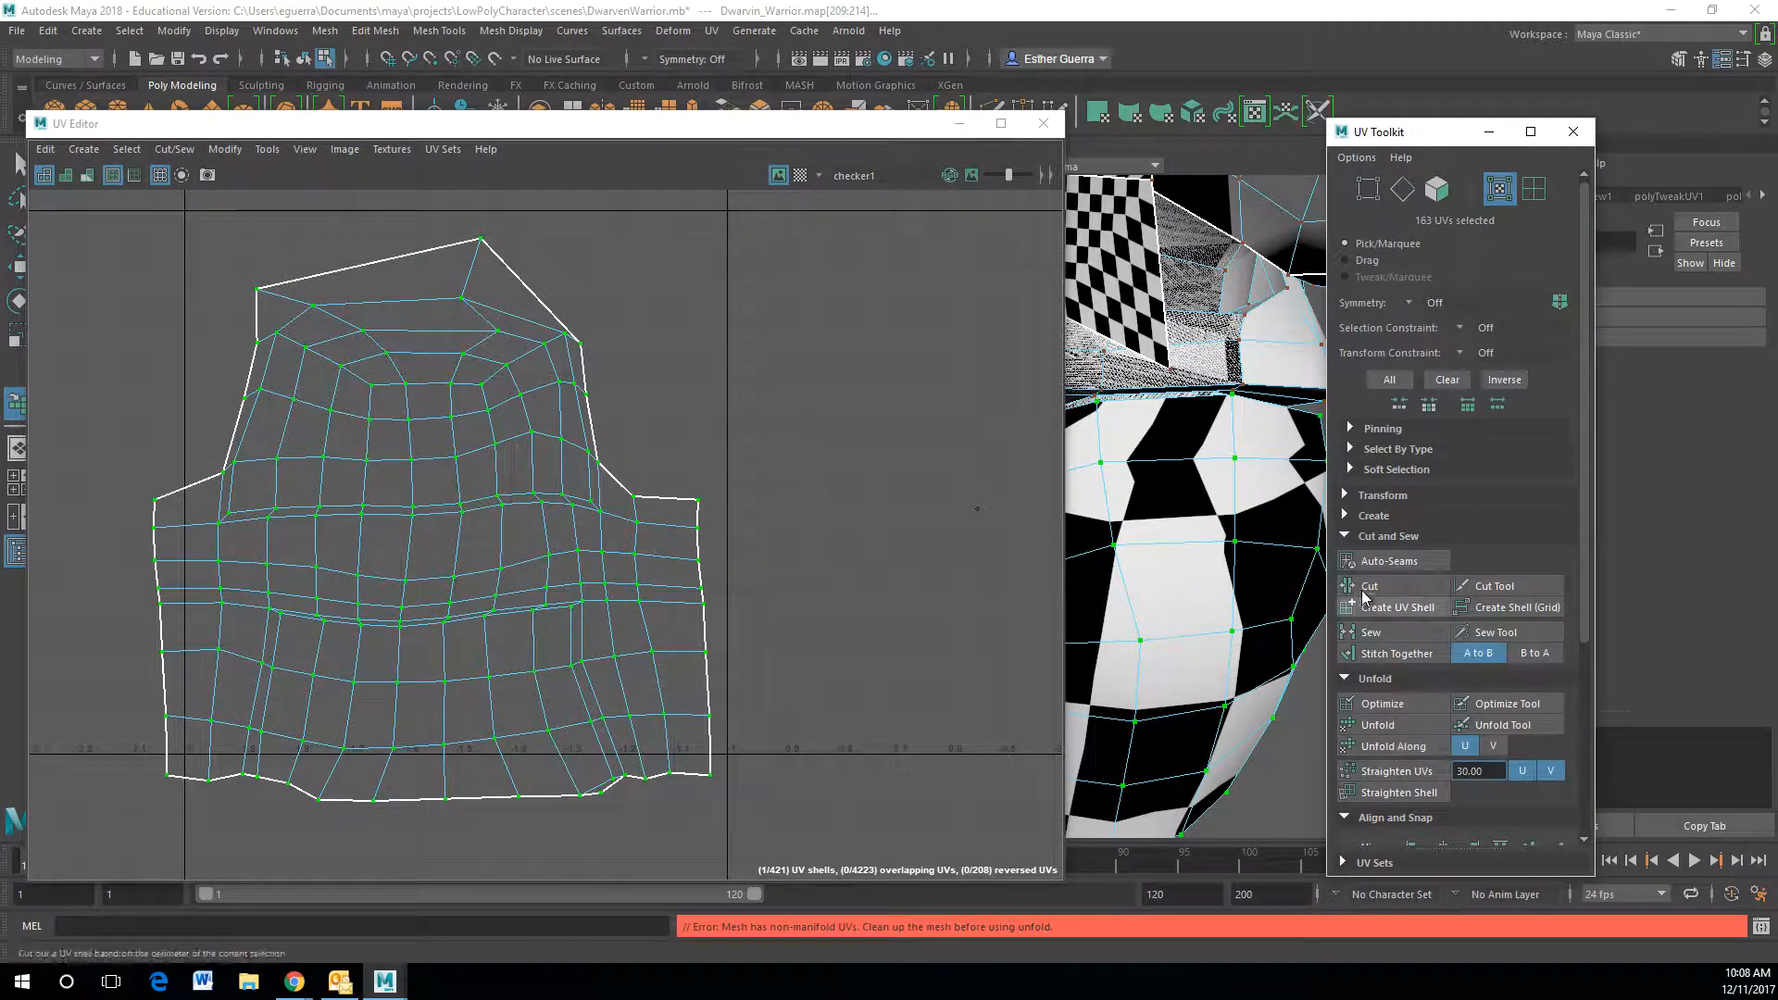
click(1360, 473)
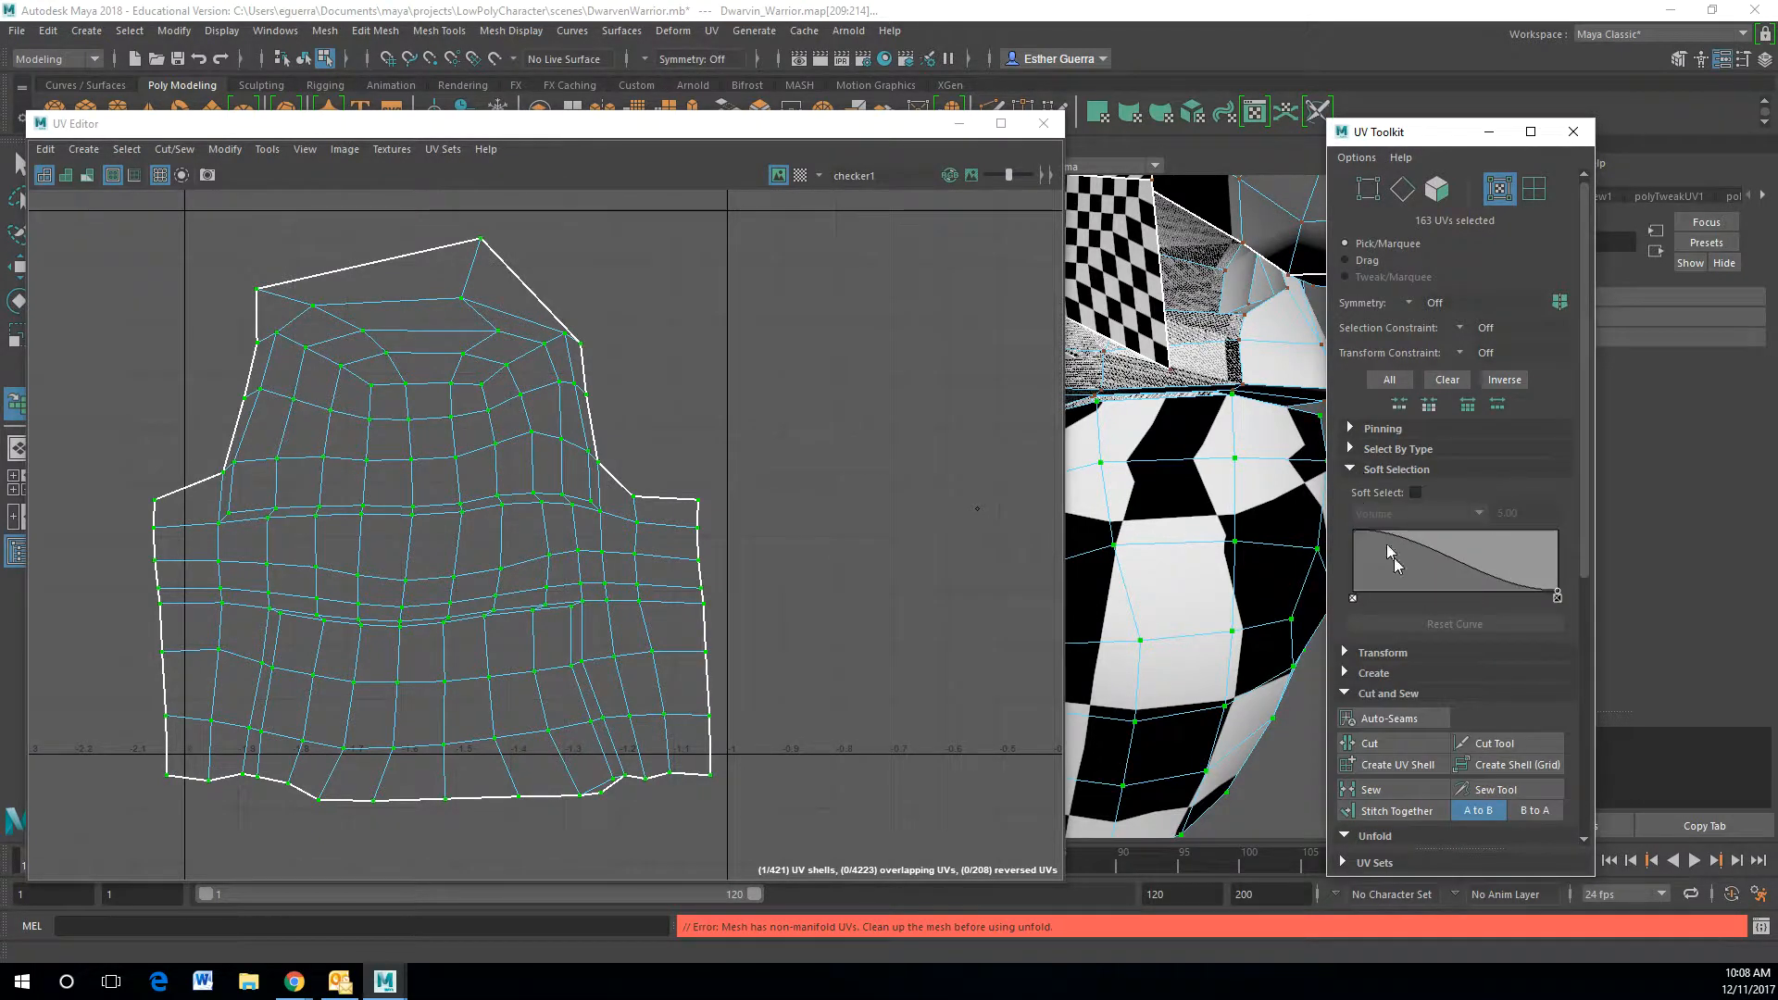
click(1343, 654)
scroll(1352, 667, down, 5)
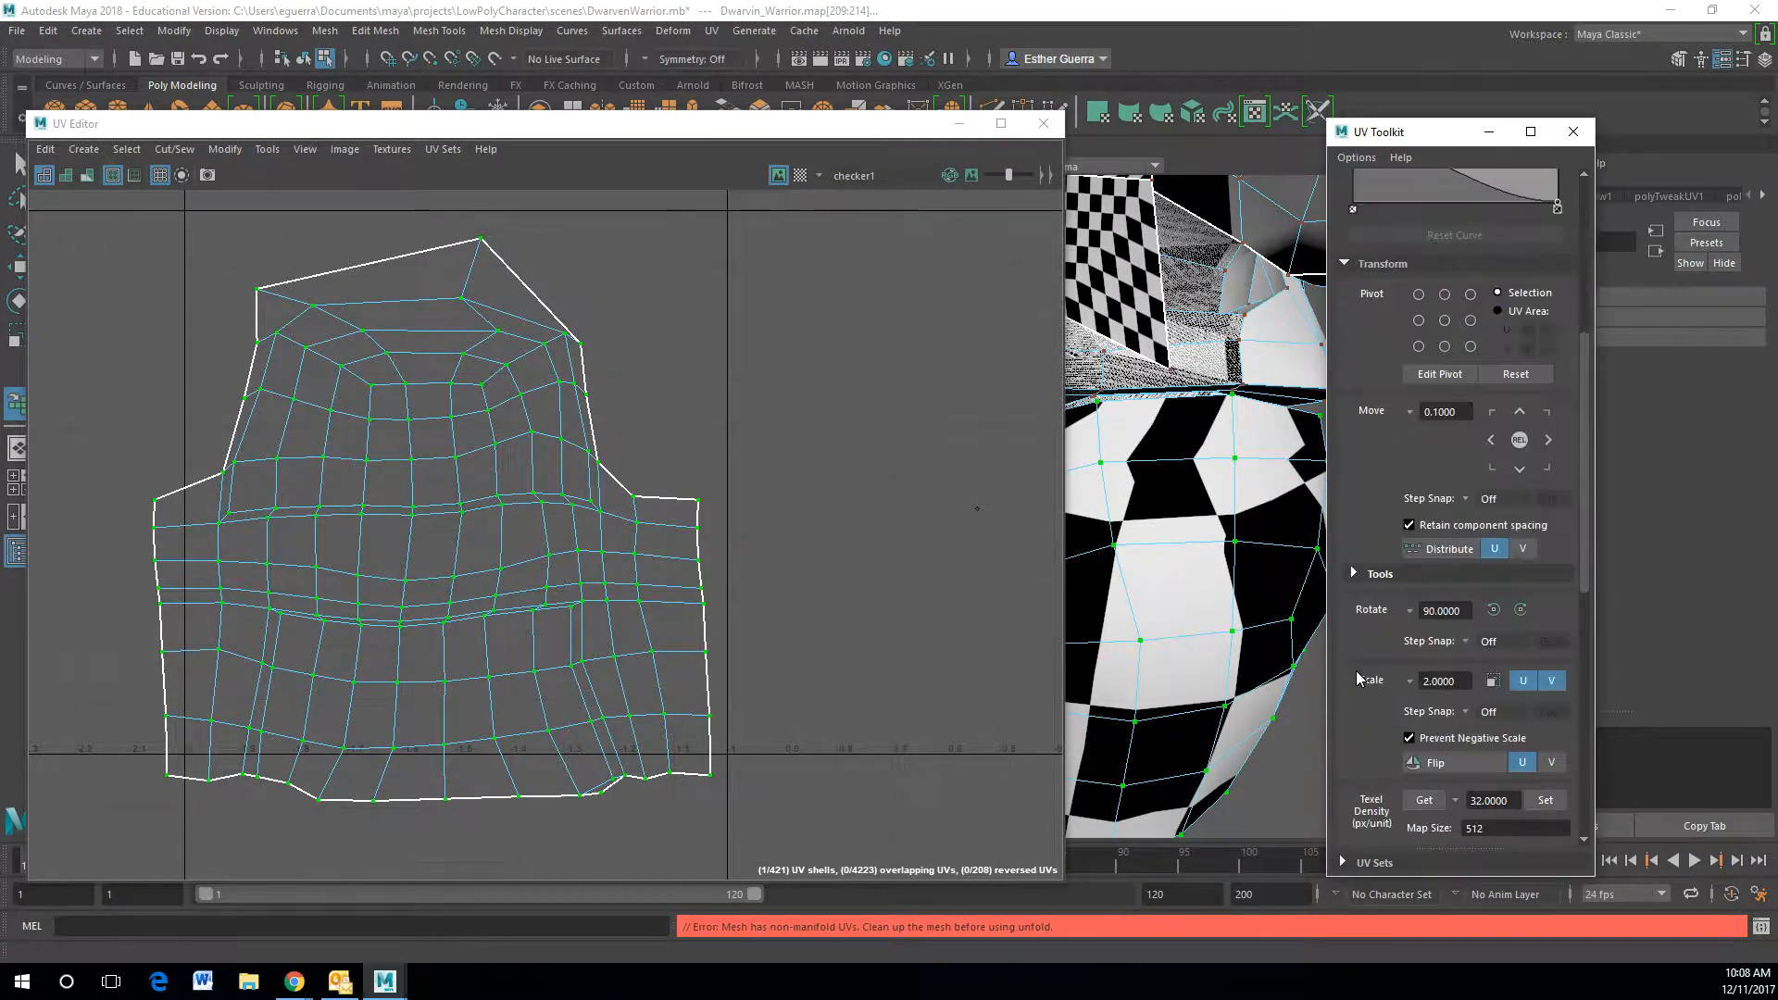
scroll(1357, 680, down, 3)
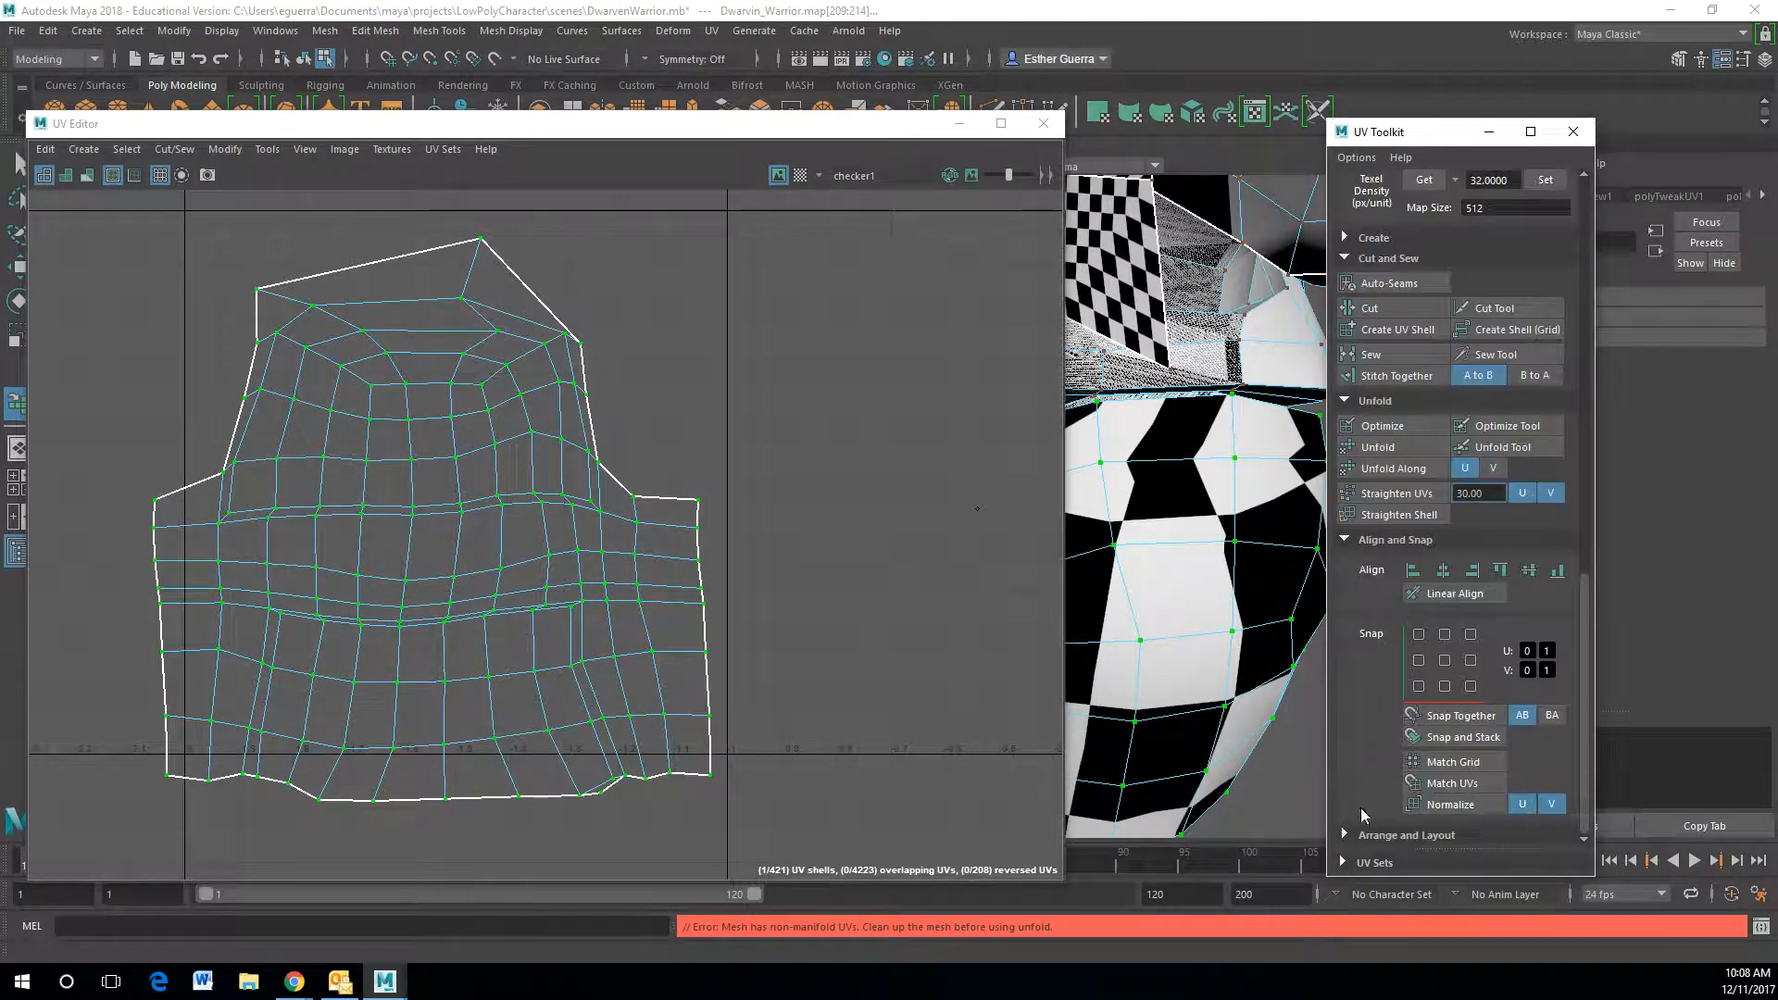
- Use the Grab tool to pull the arm shell's upper-left corner inward and even out the UVs around its top end
click(1344, 837)
click(1361, 867)
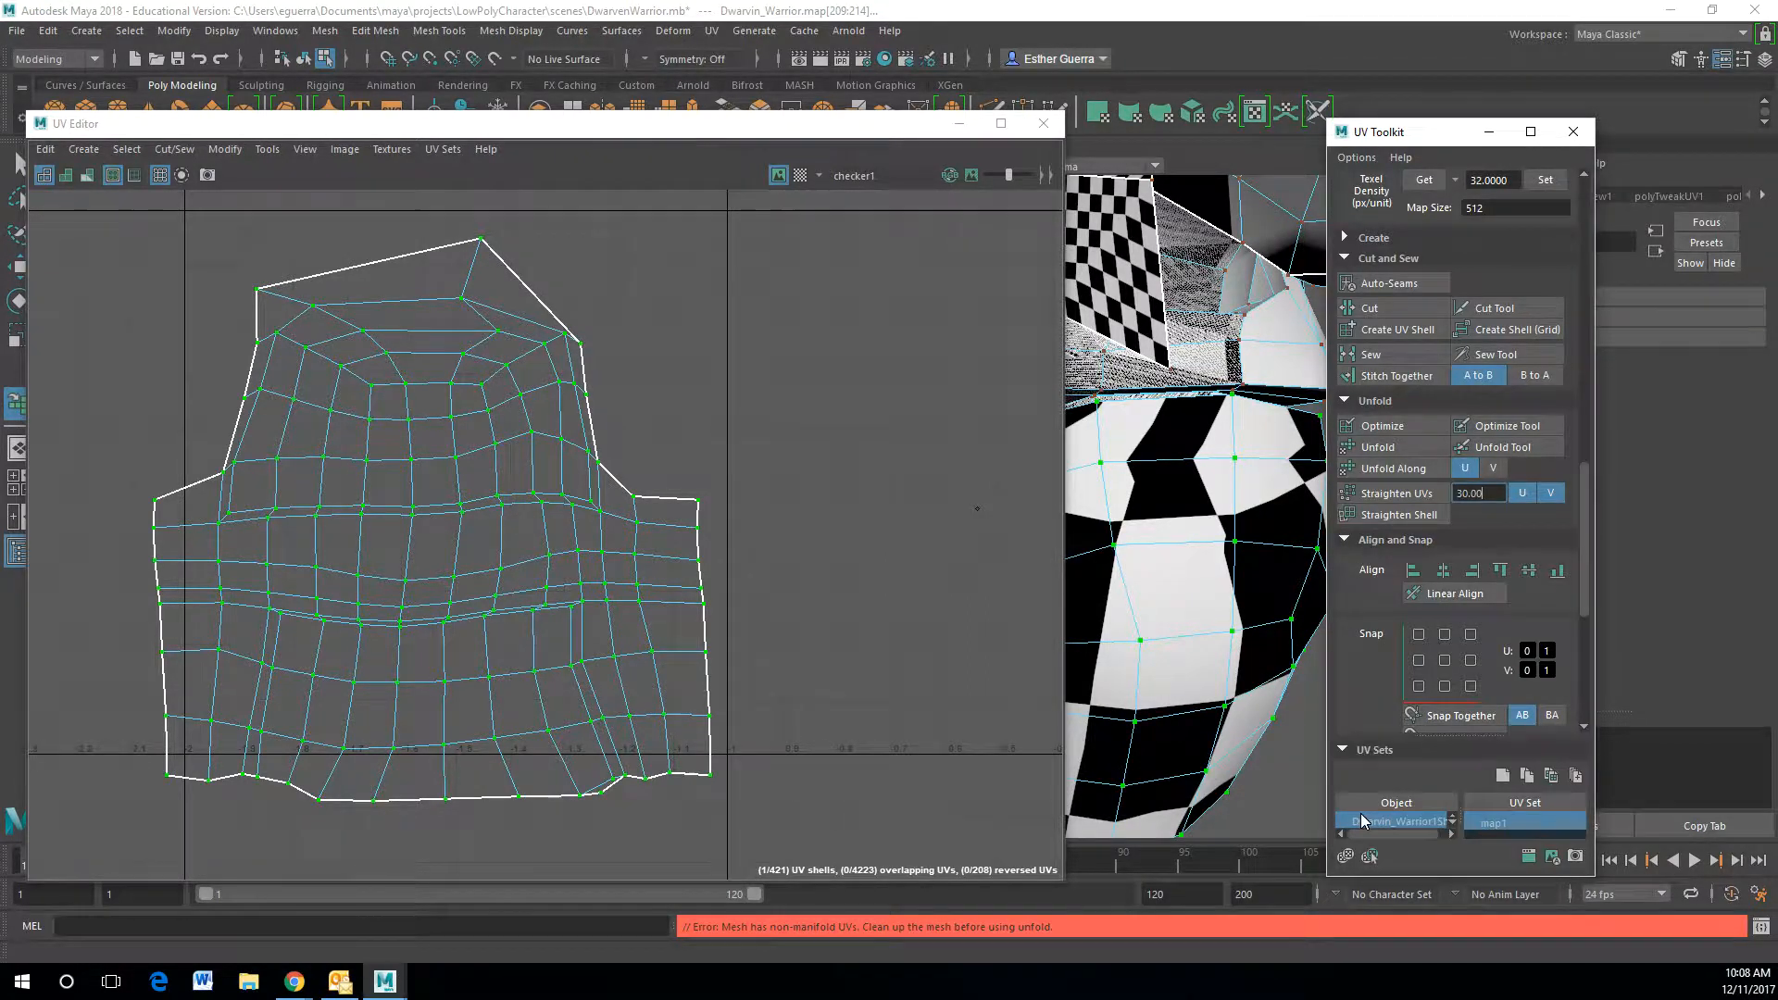
scroll(1415, 645, up, 10)
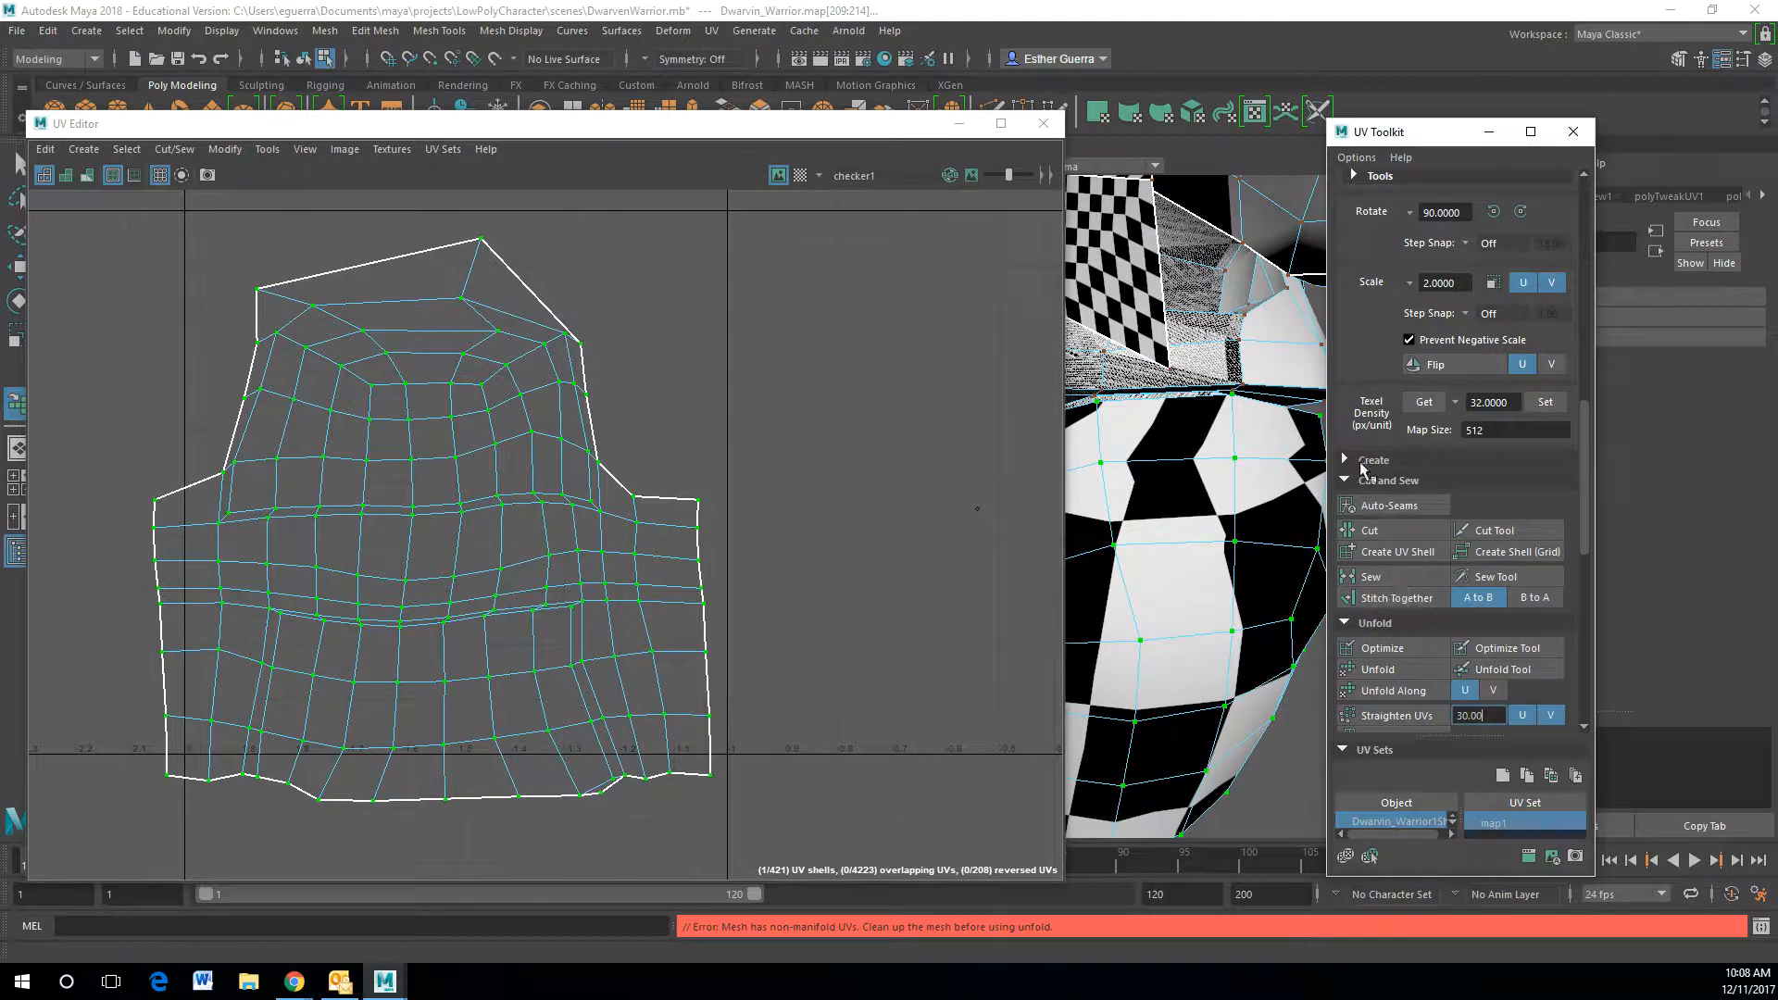
click(1356, 400)
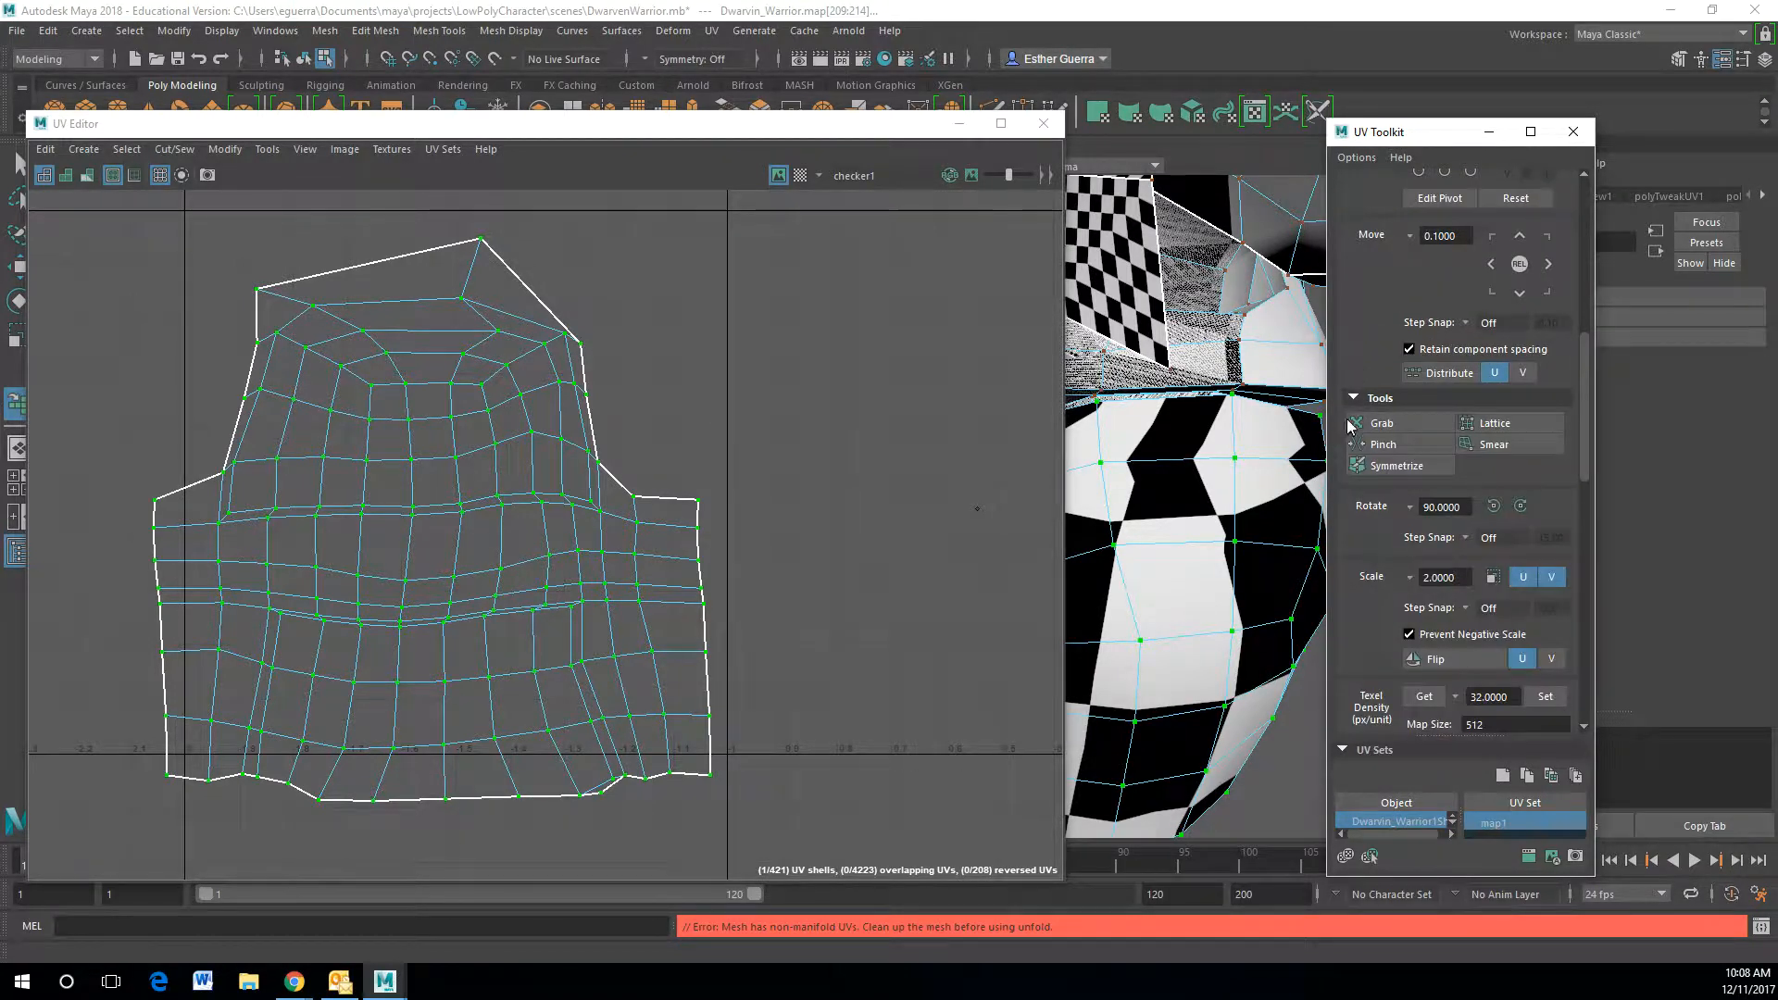
click(1381, 423)
mouse_move(263, 289)
mouse_down()
mouse_move(363, 288)
mouse_move(380, 264)
mouse_up()
drag(492, 237, 487, 270)
mouse_move(506, 330)
mouse_down()
mouse_move(468, 325)
mouse_move(472, 298)
mouse_move(433, 374)
mouse_move(381, 326)
mouse_move(398, 278)
mouse_move(408, 288)
mouse_move(333, 262)
mouse_move(394, 237)
mouse_up()
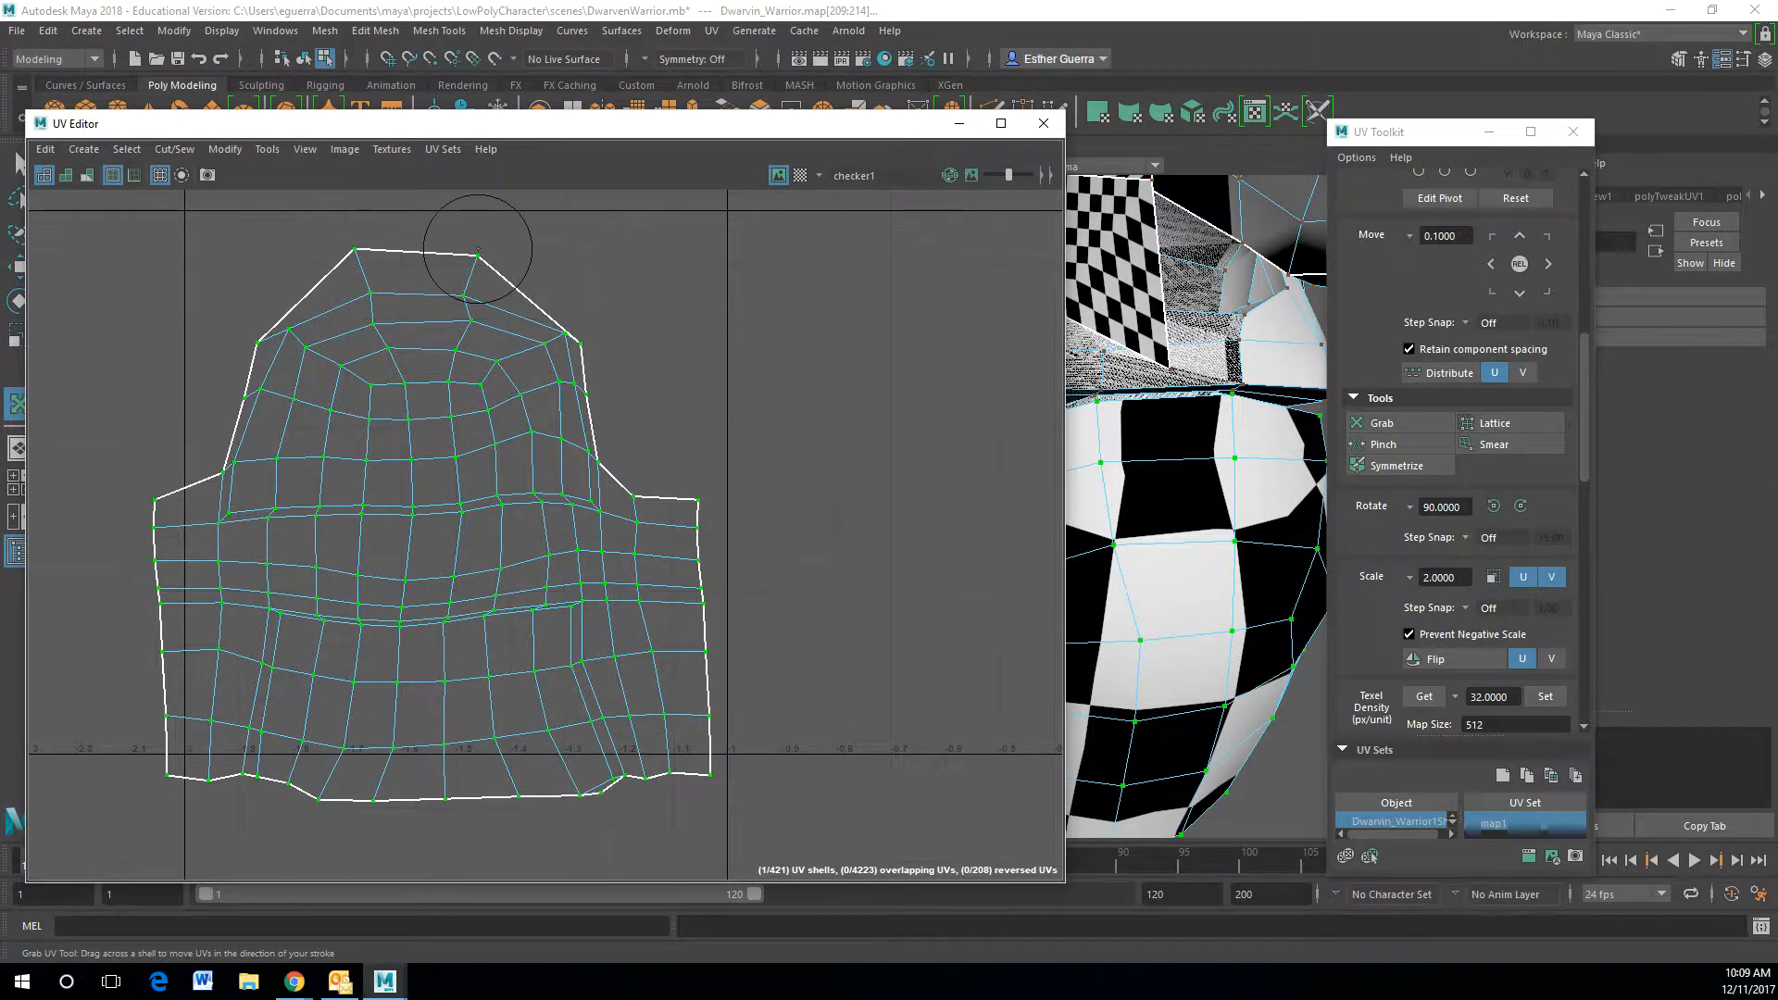
drag(472, 248, 470, 239)
mouse_move(472, 323)
mouse_down()
mouse_move(379, 323)
mouse_move(459, 350)
mouse_up()
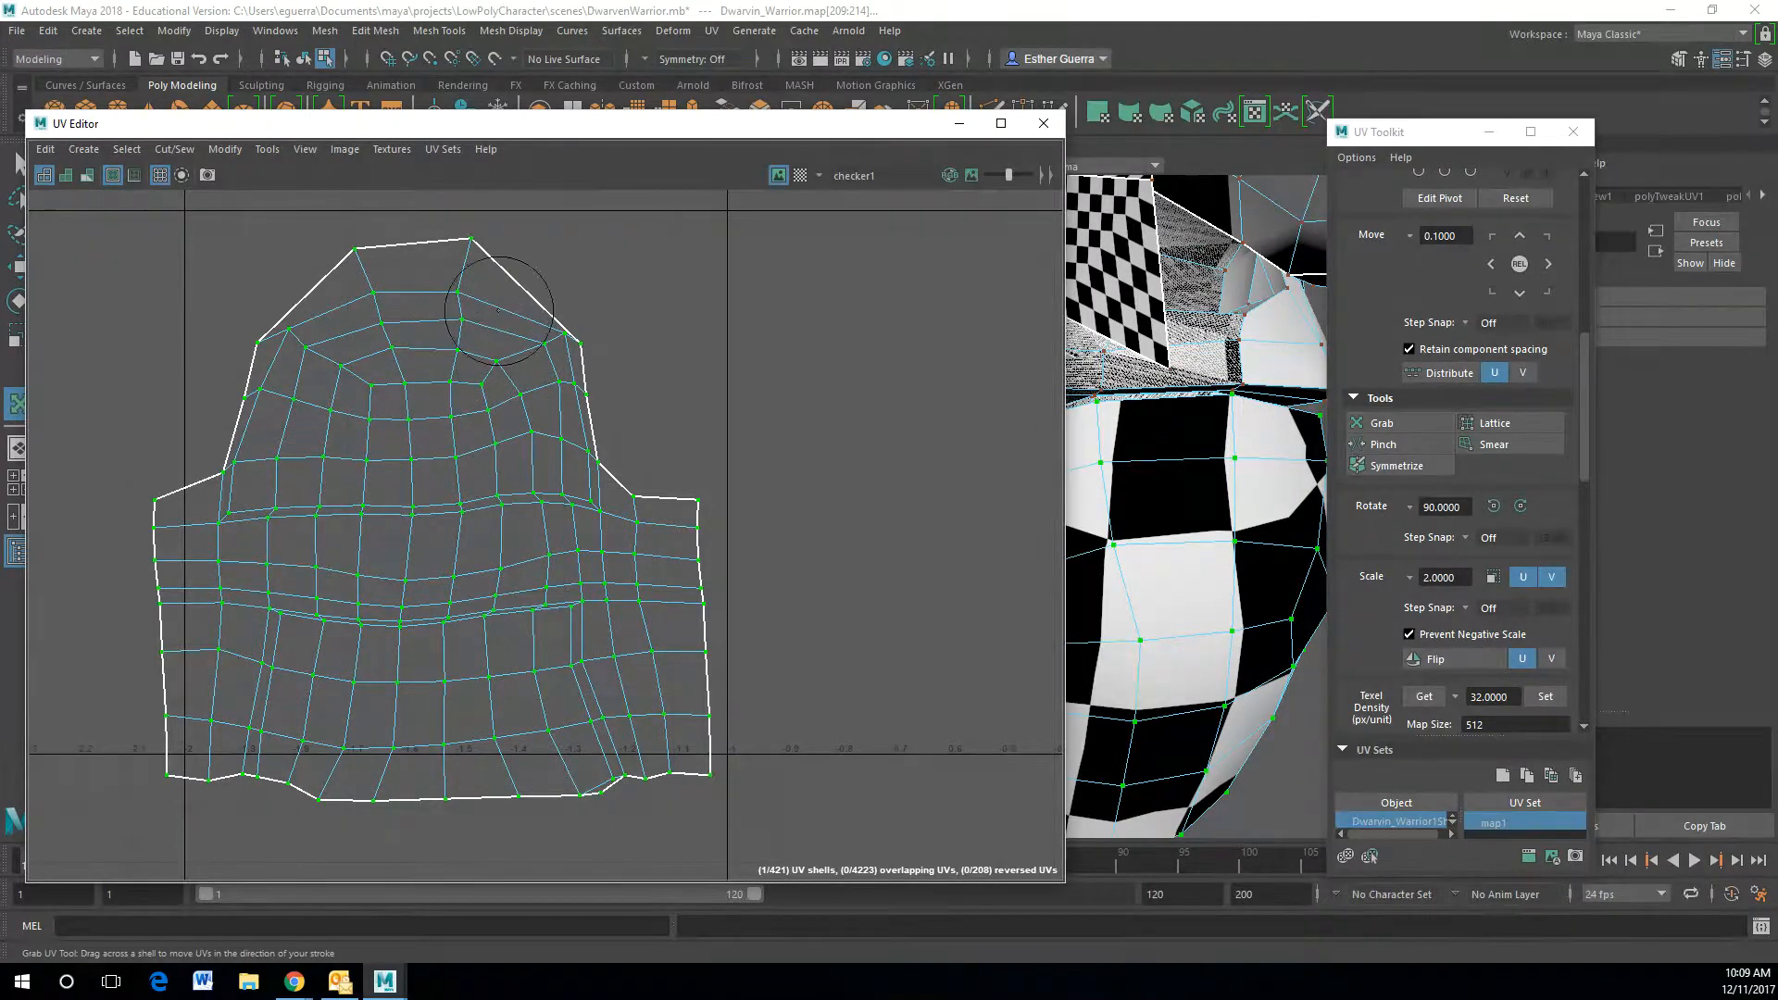
- Activate the Move tool, minimize the UV Editor, and examine the arm's checker pattern on the whole character from the front
alt+drag(1090, 549, 1162, 530)
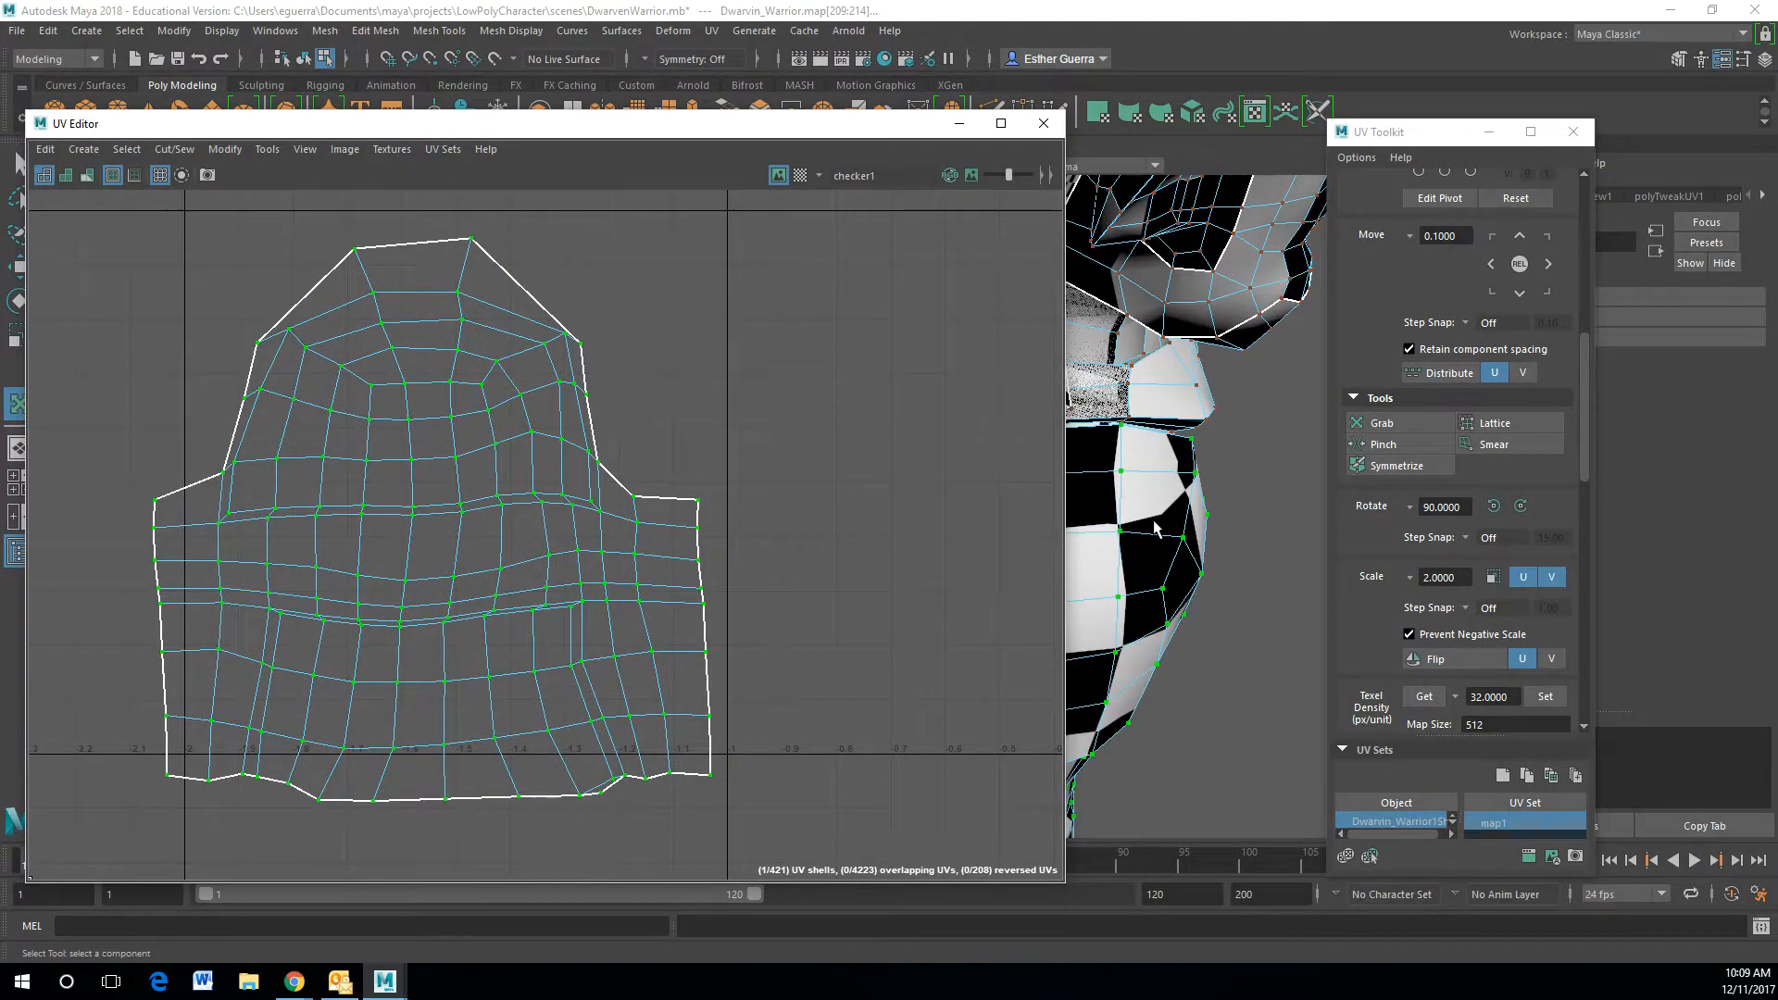
key(w)
scroll(696, 435, down, 2)
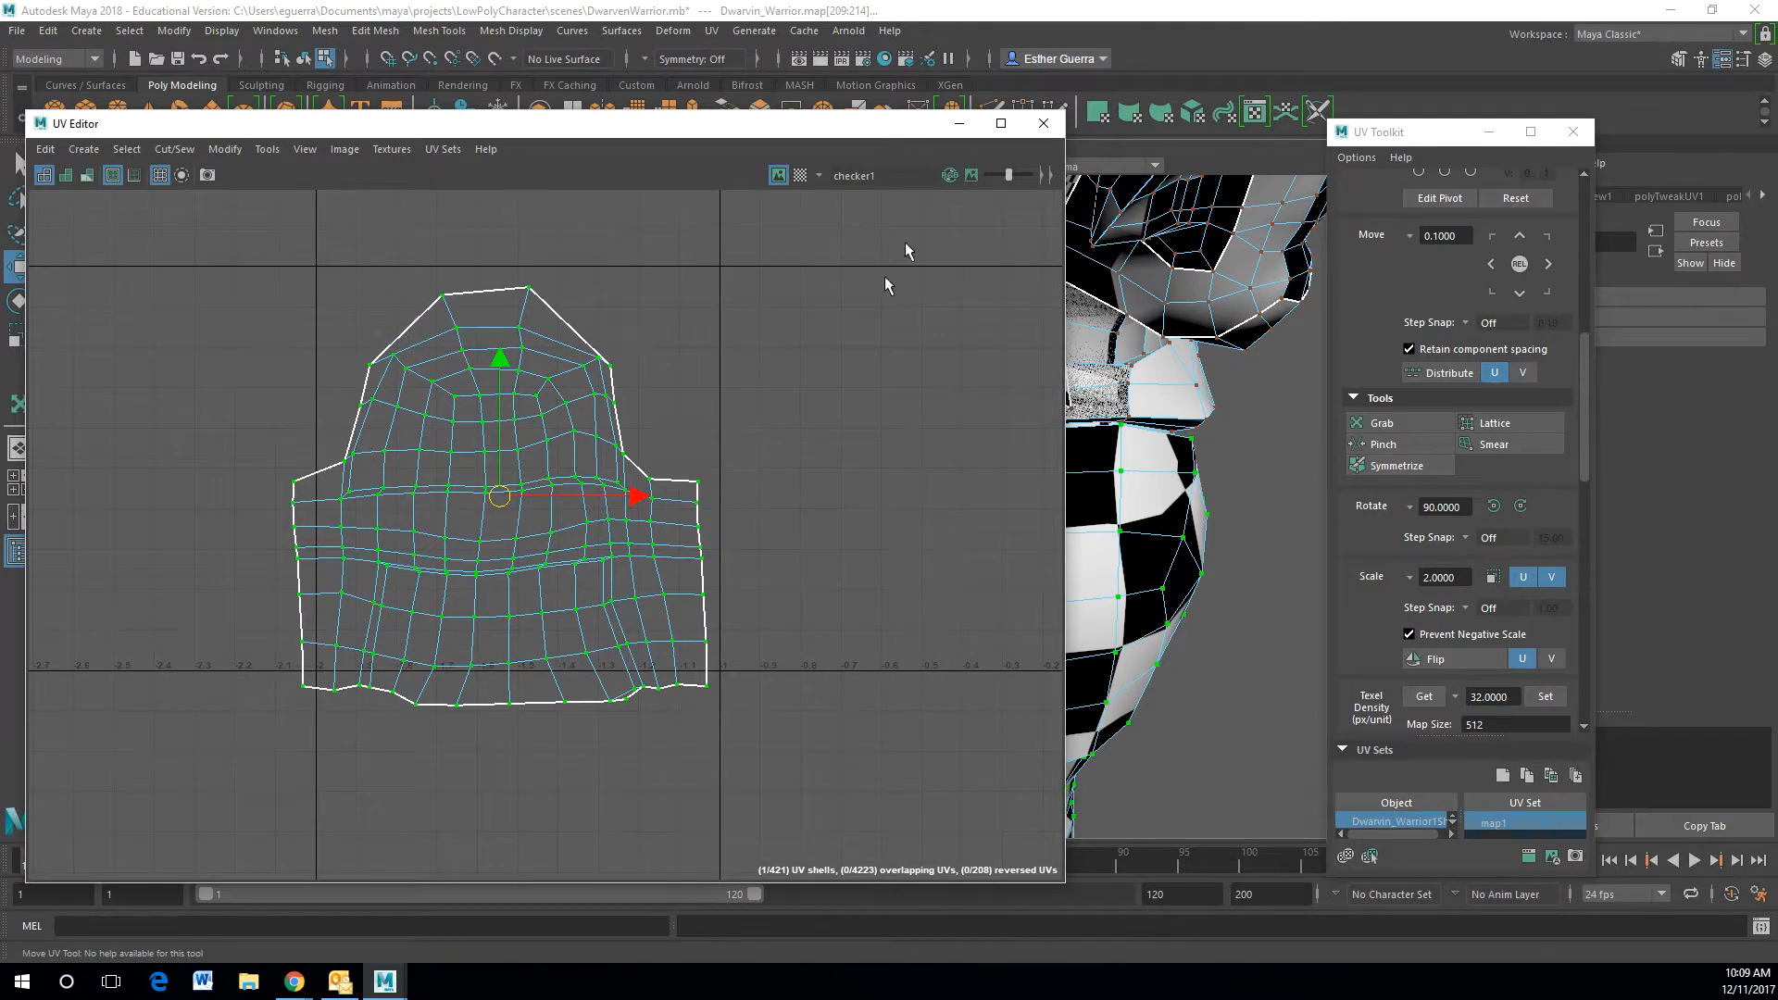
click(960, 123)
scroll(1161, 679, down, 5)
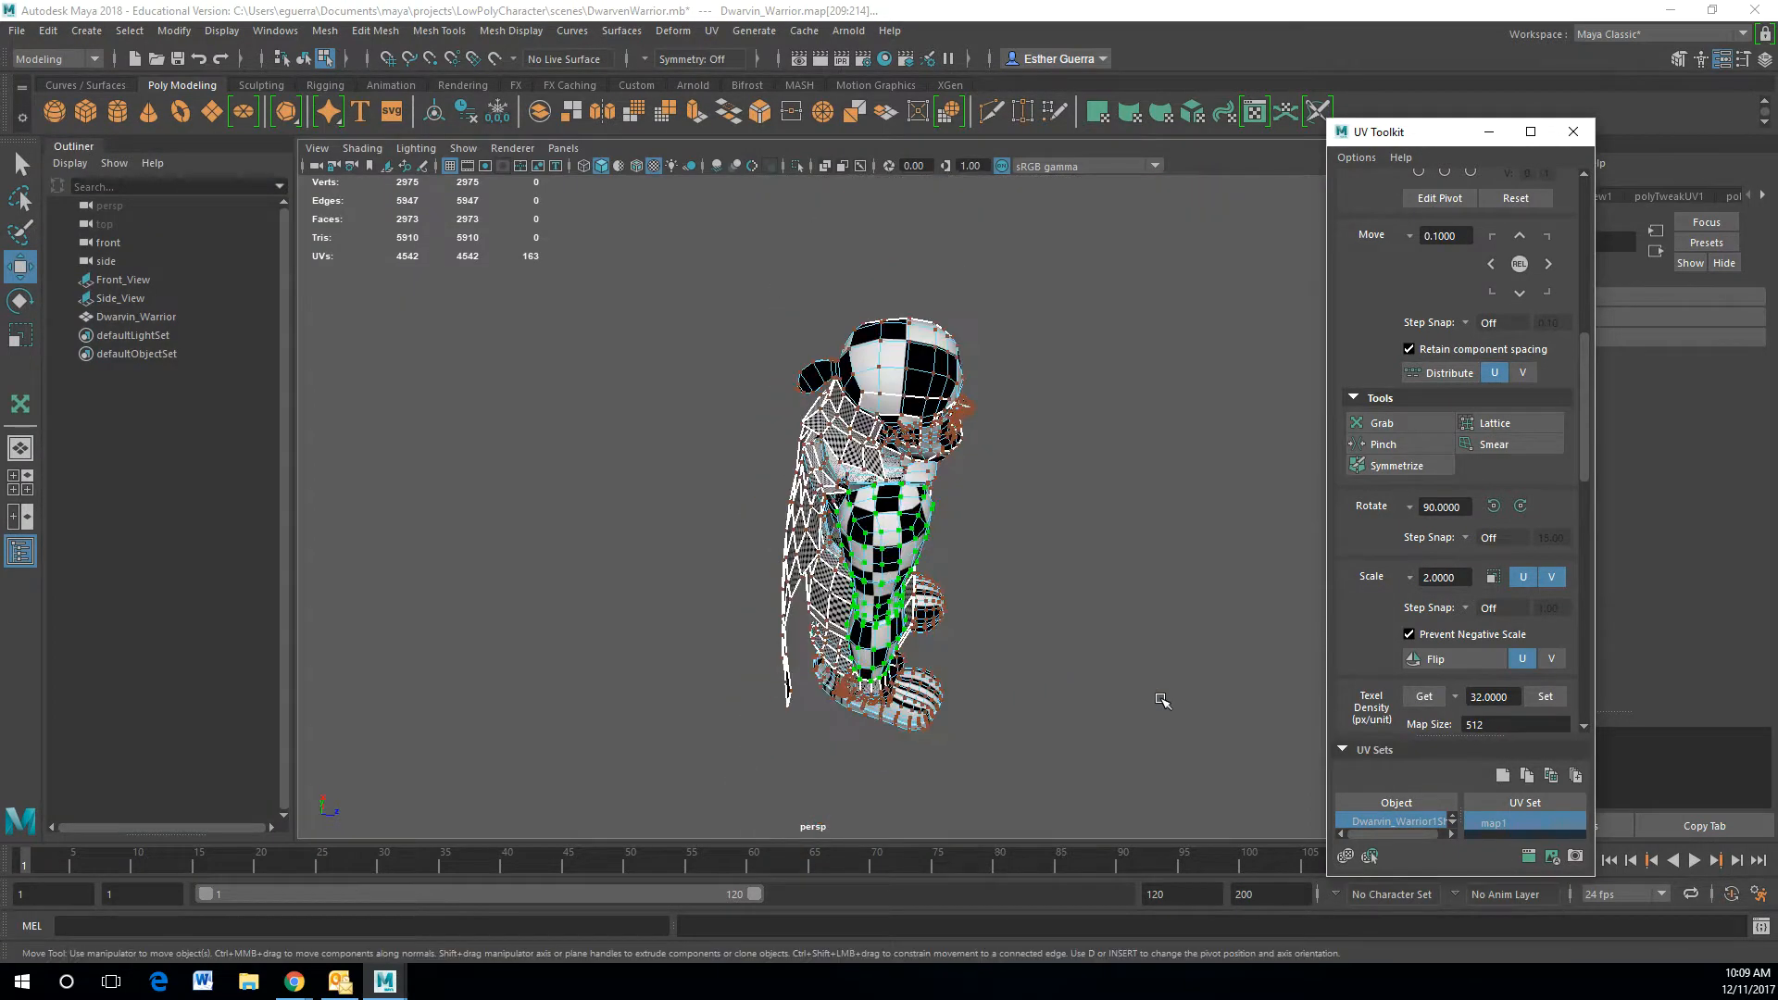
alt+drag(1002, 574, 790, 474)
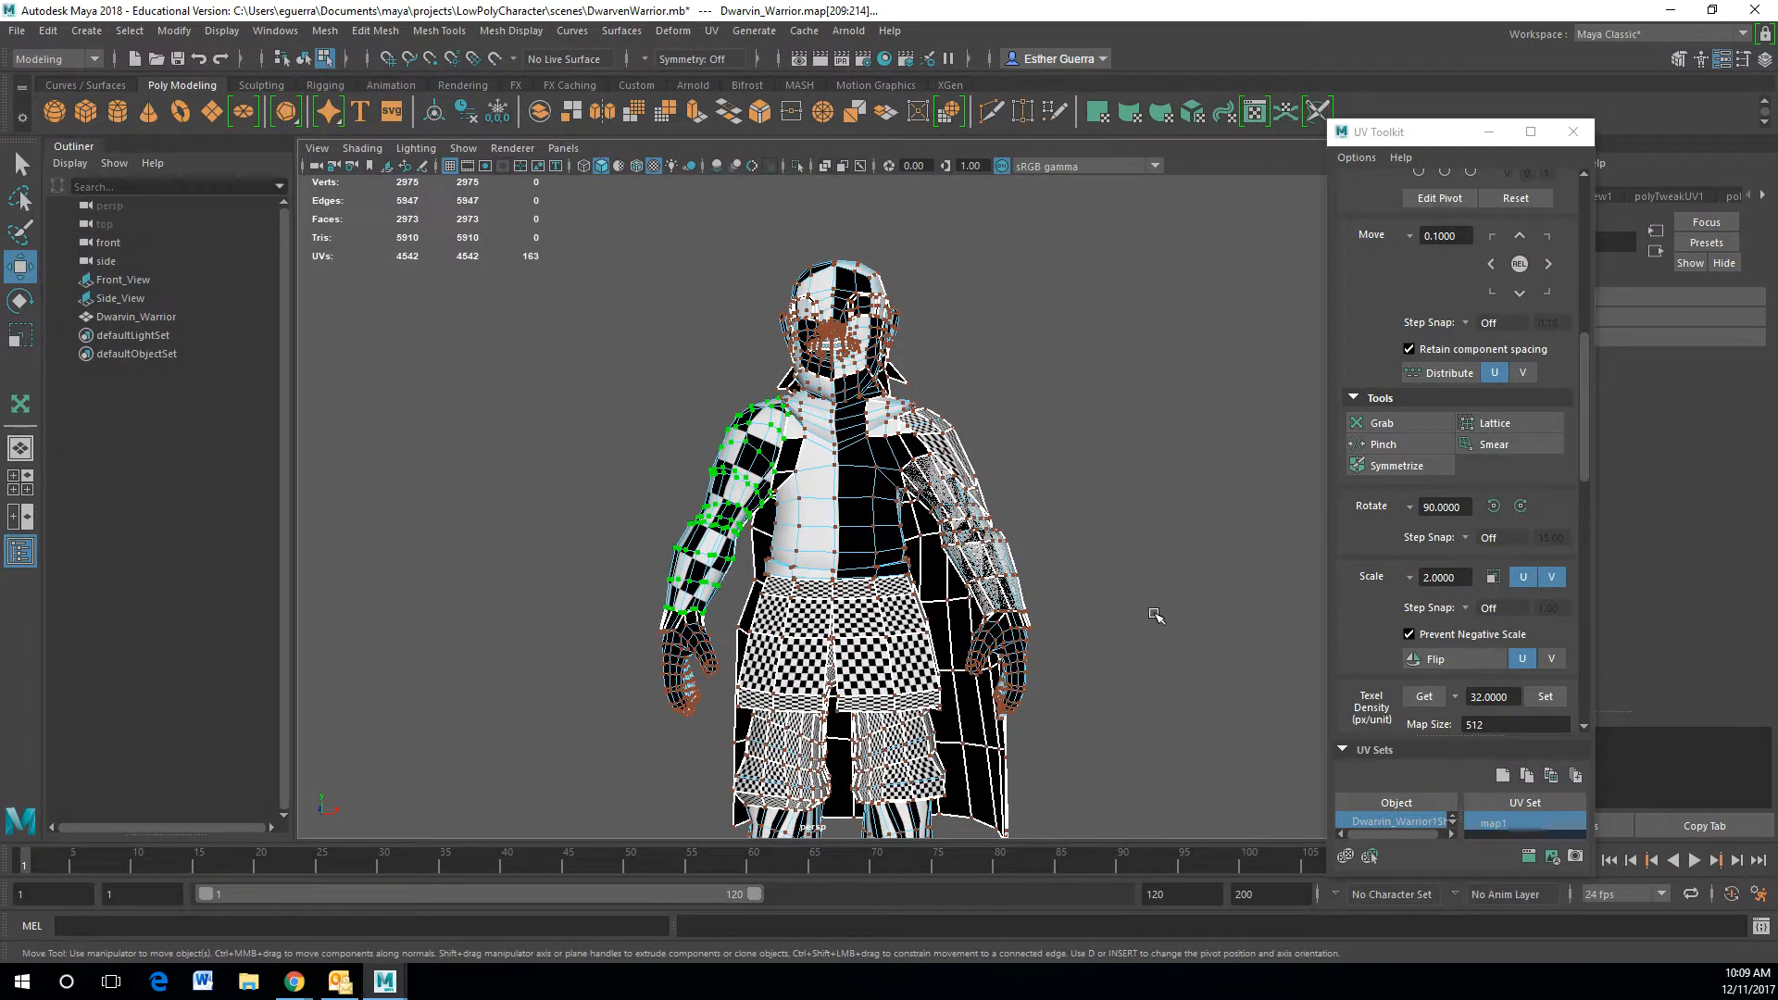